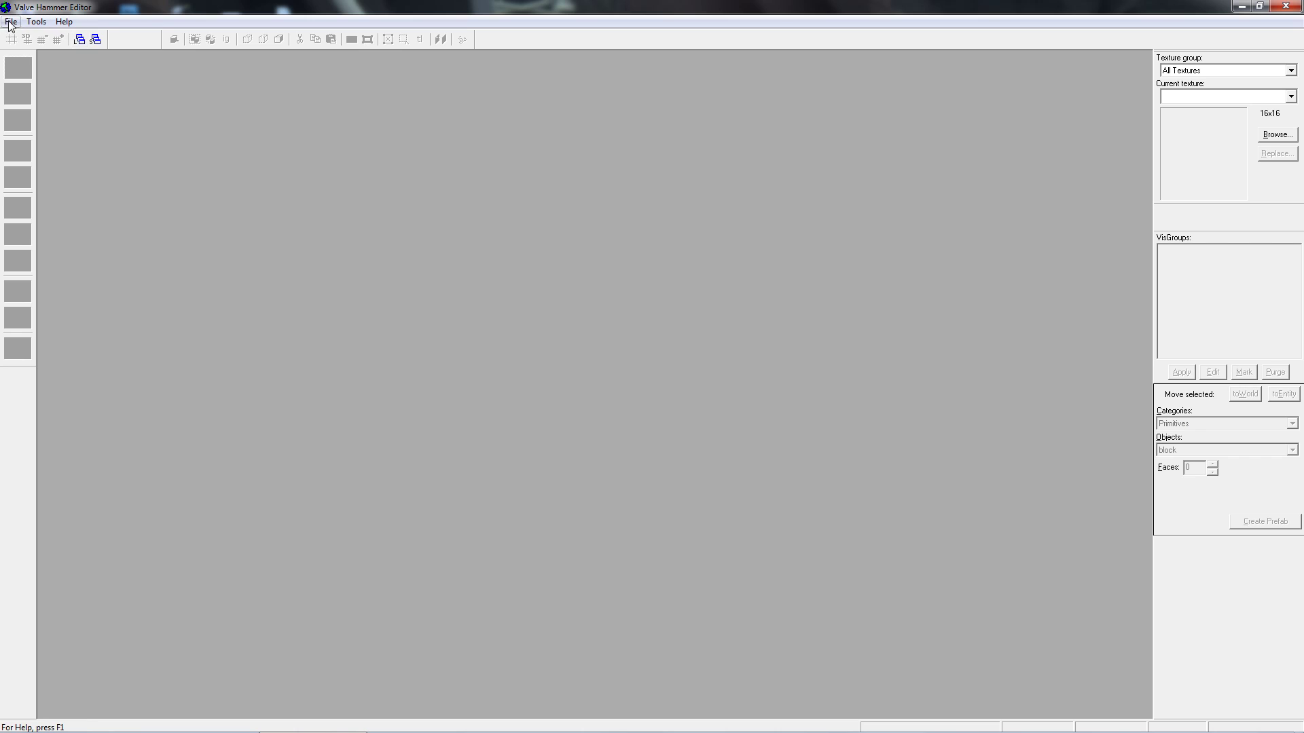
Create a new map using the Half-Life game configuration
{"action": "left_click", "coordinate": [10, 22]}
{"action": "left_click", "coordinate": [30, 38]}
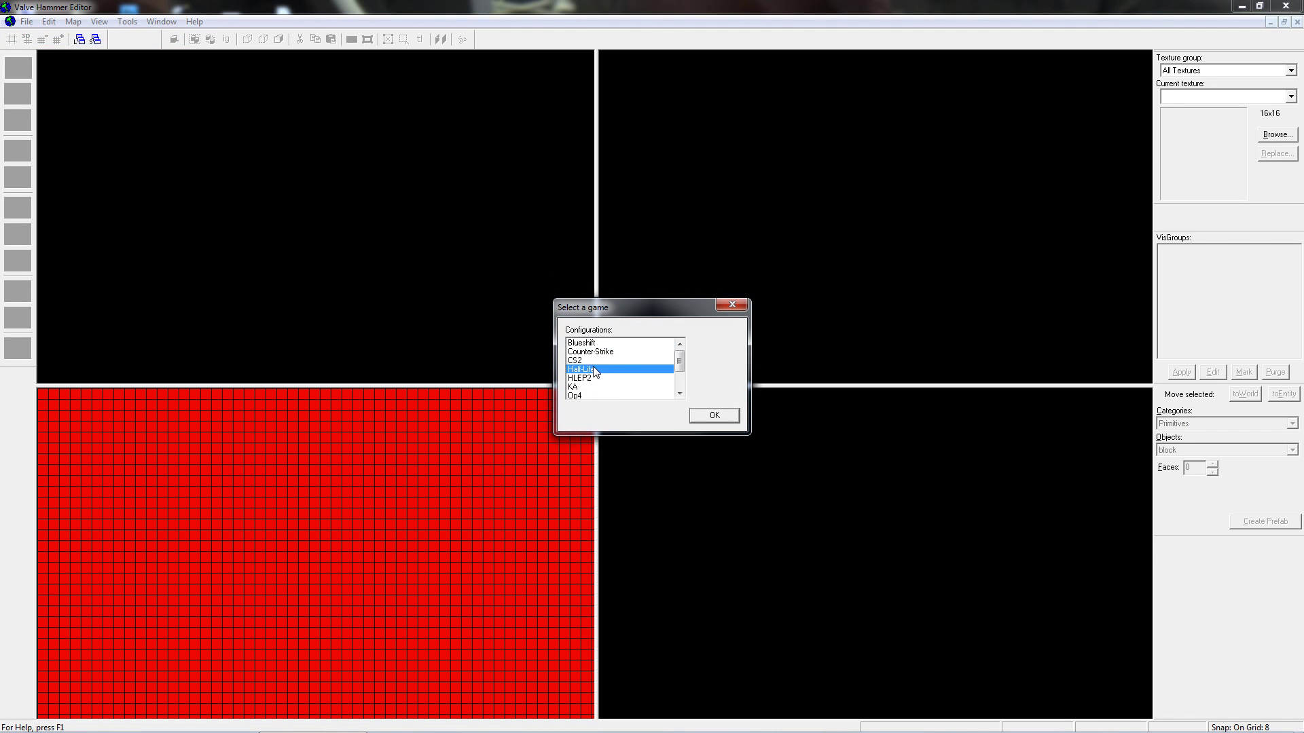
{"action": "left_click", "coordinate": [714, 414]}
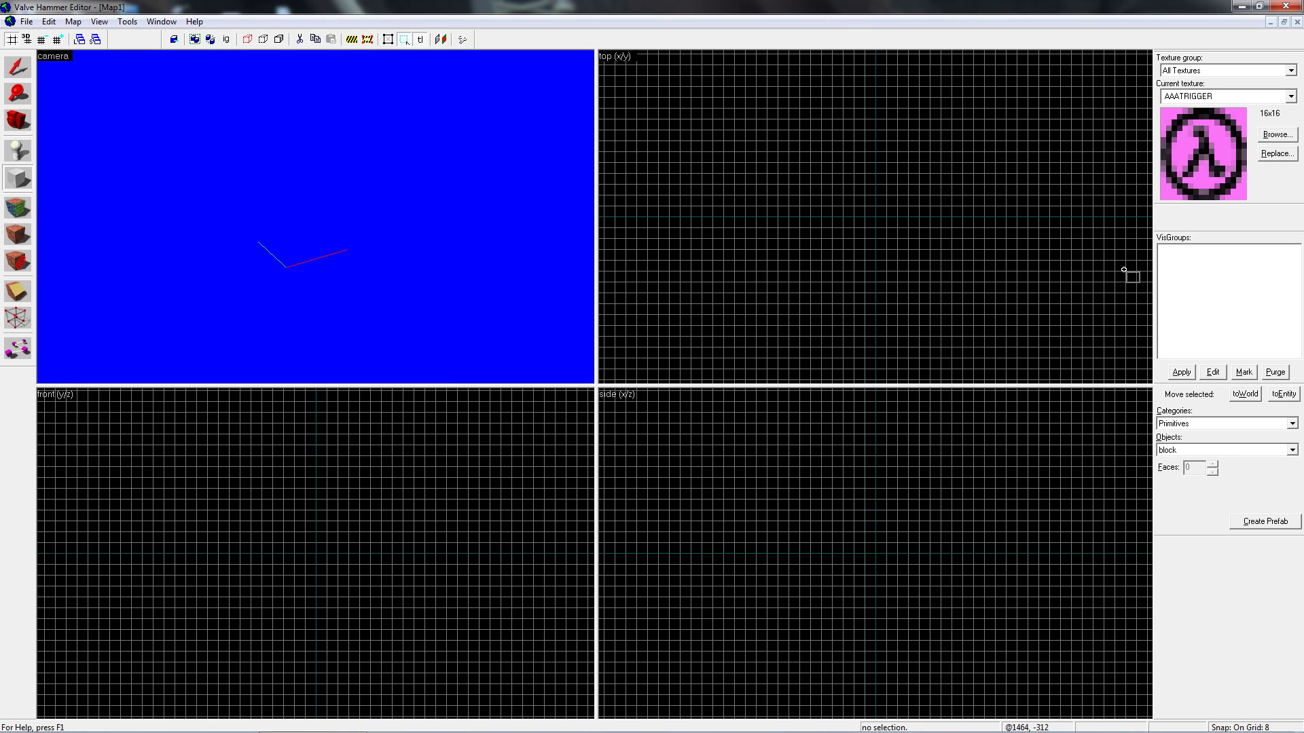
Browse the available prefab categories and their objects, including primitives, HL replicas, old stuff, computers and Crates
{"action": "key", "text": "z"}
{"action": "left_click", "coordinate": [1238, 424]}
{"action": "left_click", "coordinate": [1072, 367]}
{"action": "left_click", "coordinate": [1207, 451]}
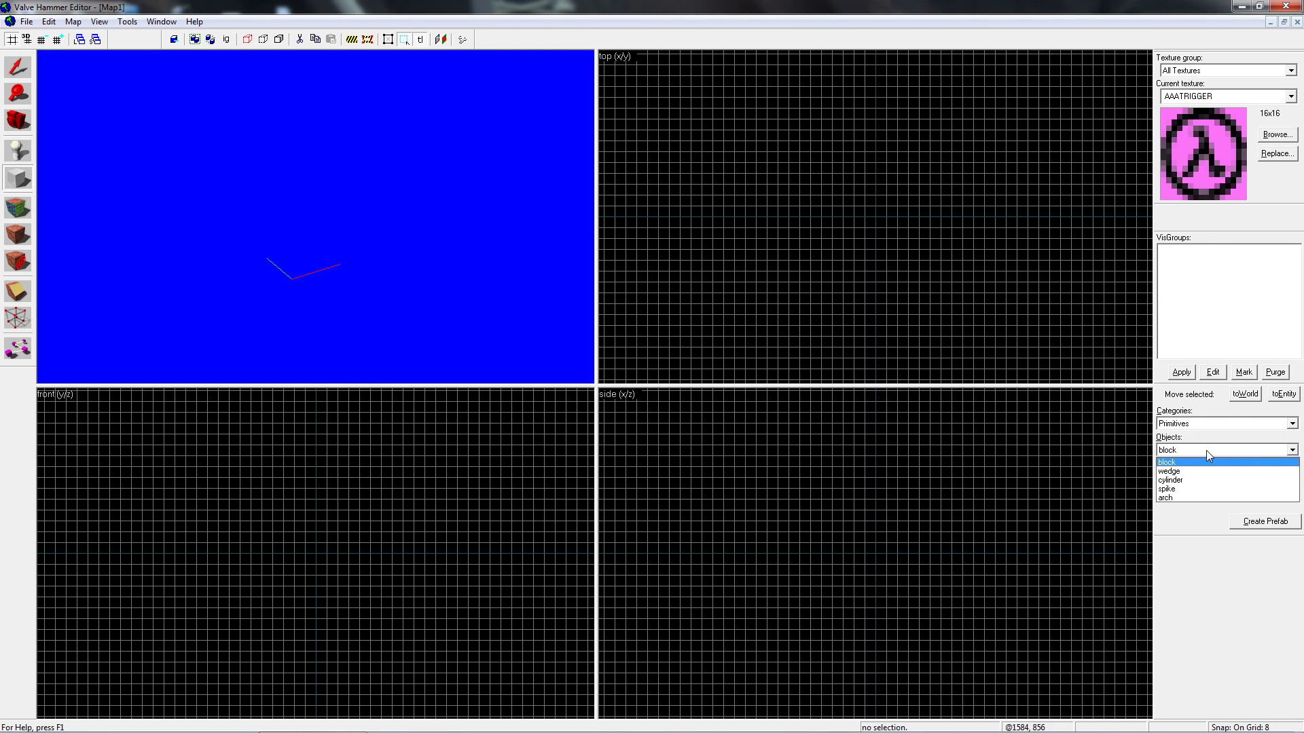
{"action": "left_click", "coordinate": [1195, 425]}
{"action": "left_click", "coordinate": [1196, 425]}
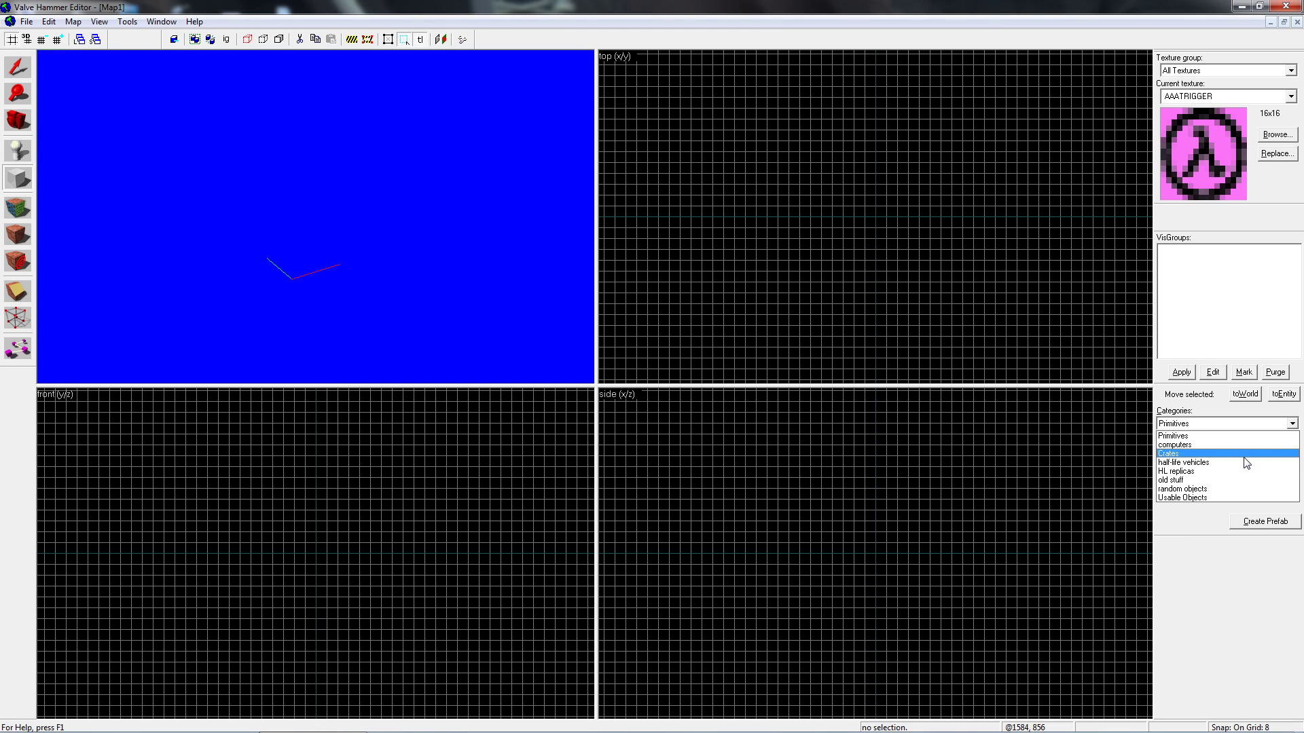
{"action": "left_click", "coordinate": [1236, 479]}
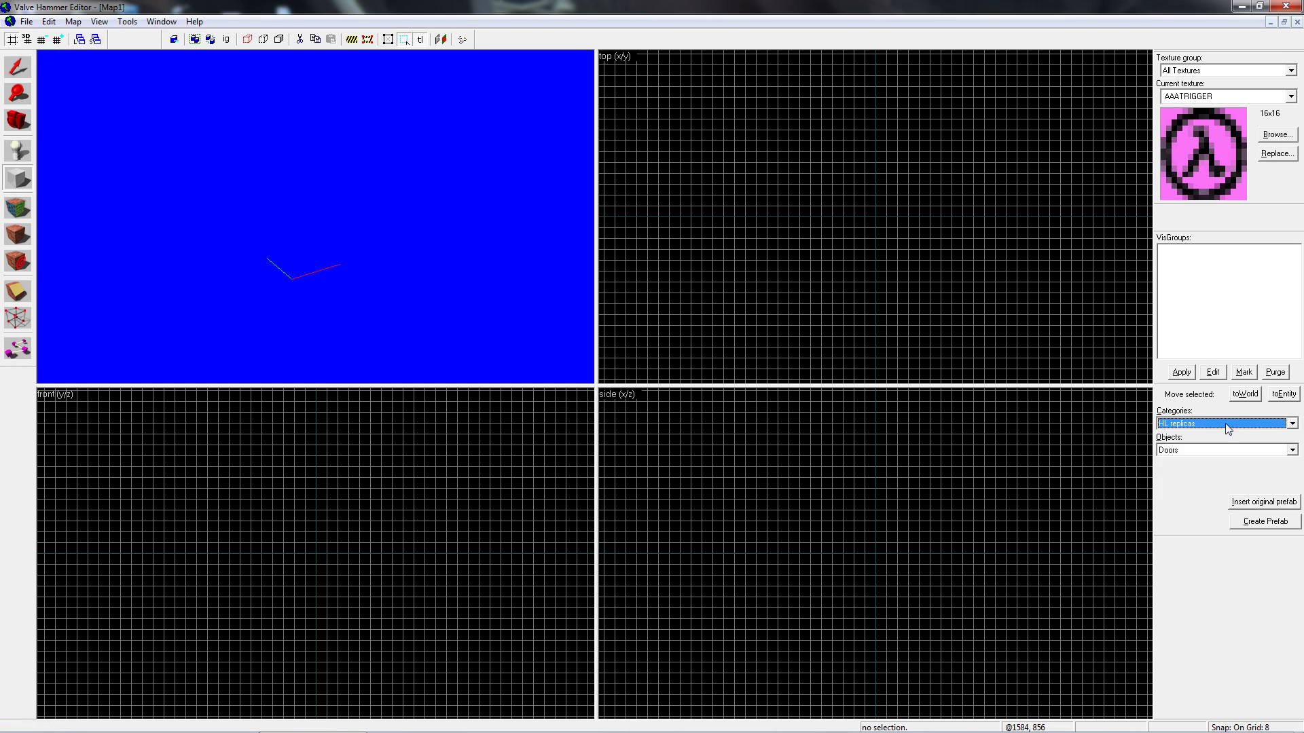
{"action": "left_click", "coordinate": [1228, 426]}
{"action": "left_click", "coordinate": [1202, 479]}
{"action": "left_click", "coordinate": [1226, 426]}
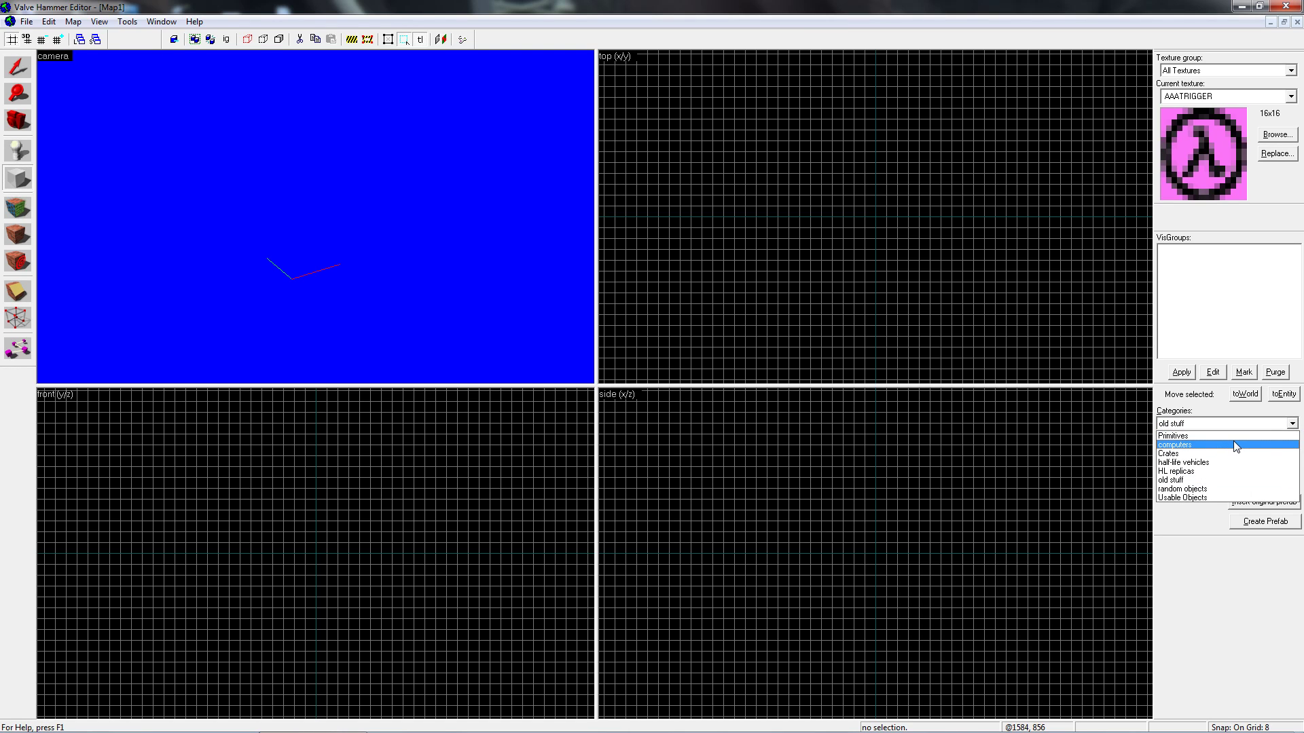
{"action": "left_click", "coordinate": [1234, 443]}
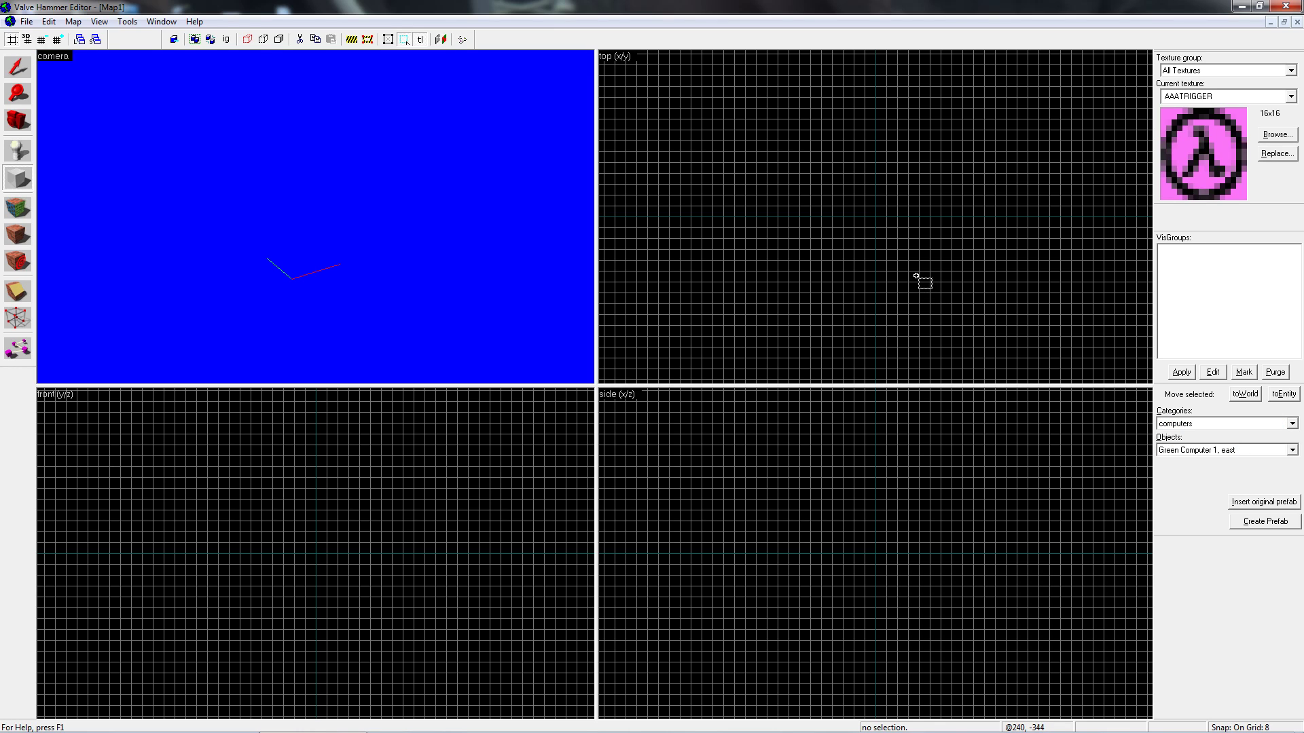
{"action": "left_click", "coordinate": [1248, 425]}
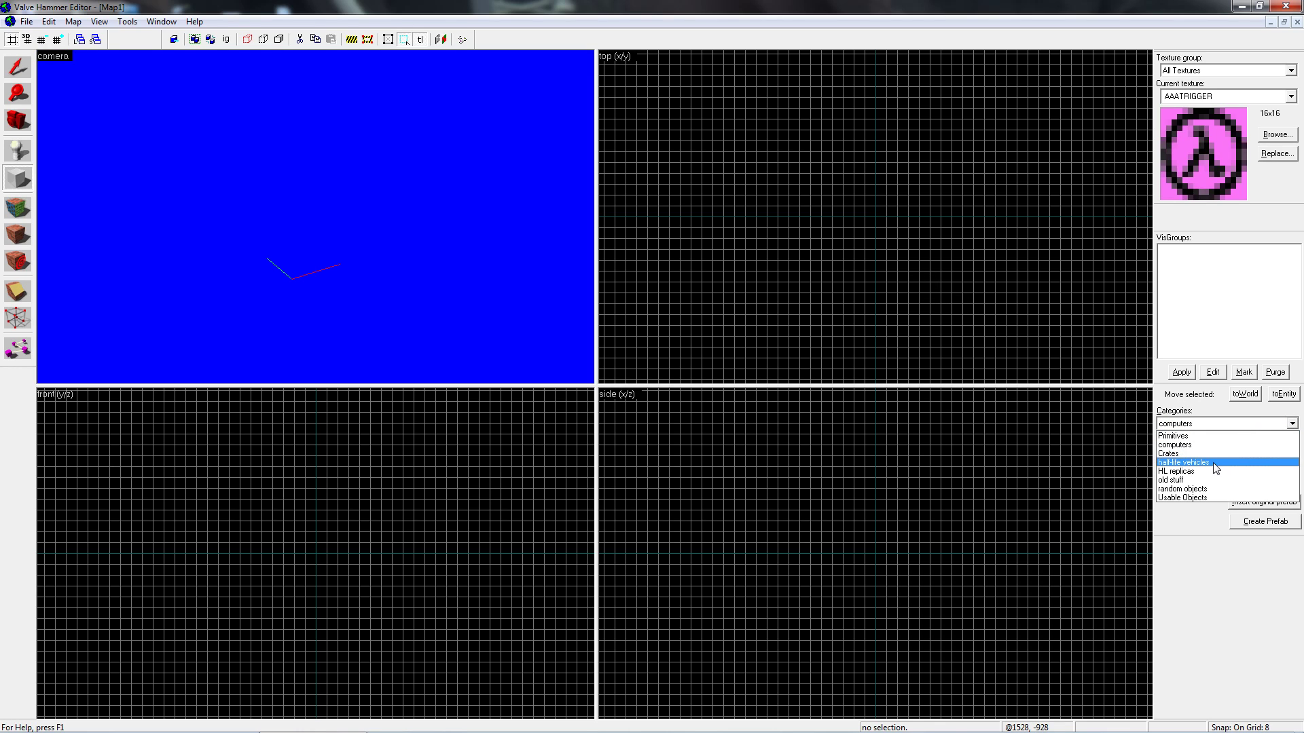
{"action": "left_click", "coordinate": [1234, 453]}
{"action": "left_click", "coordinate": [1219, 450]}
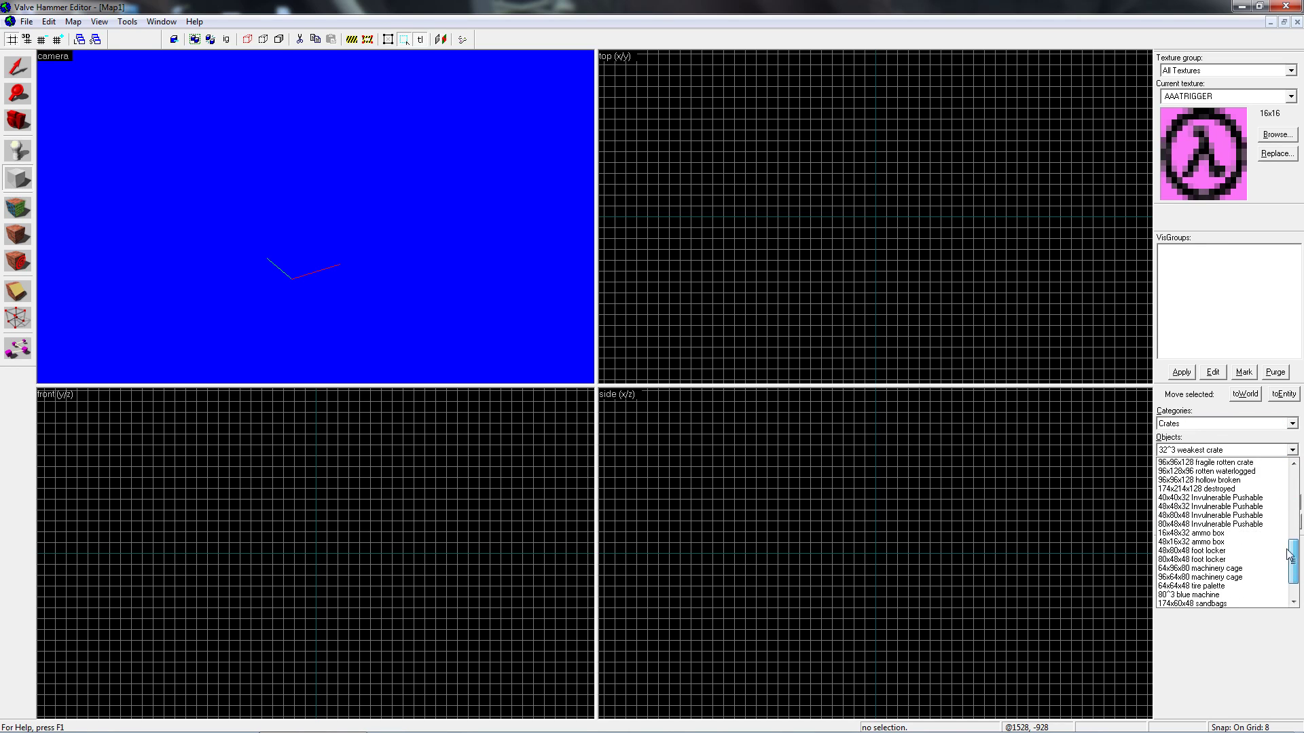
{"action": "left_click", "coordinate": [199, 40]}
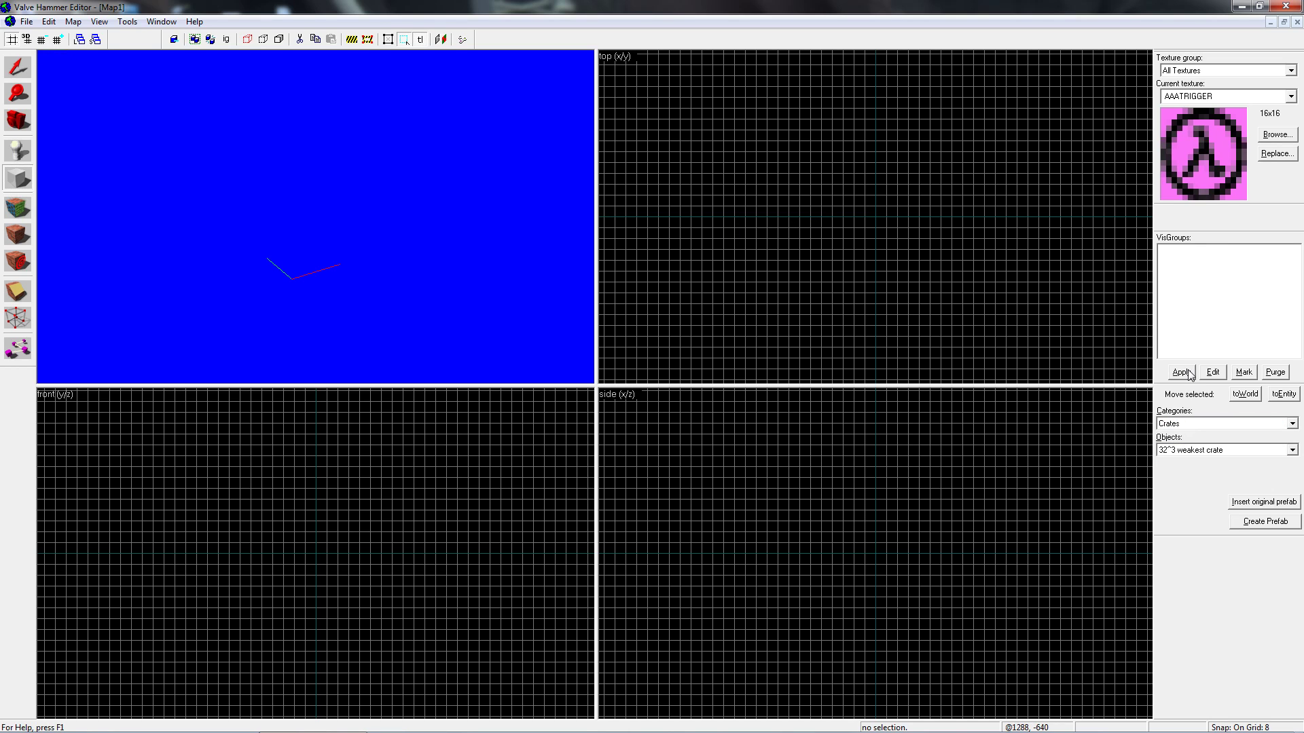
Insert the original suv prefab from the half-life vehicles category into the map
{"action": "left_click", "coordinate": [1269, 422]}
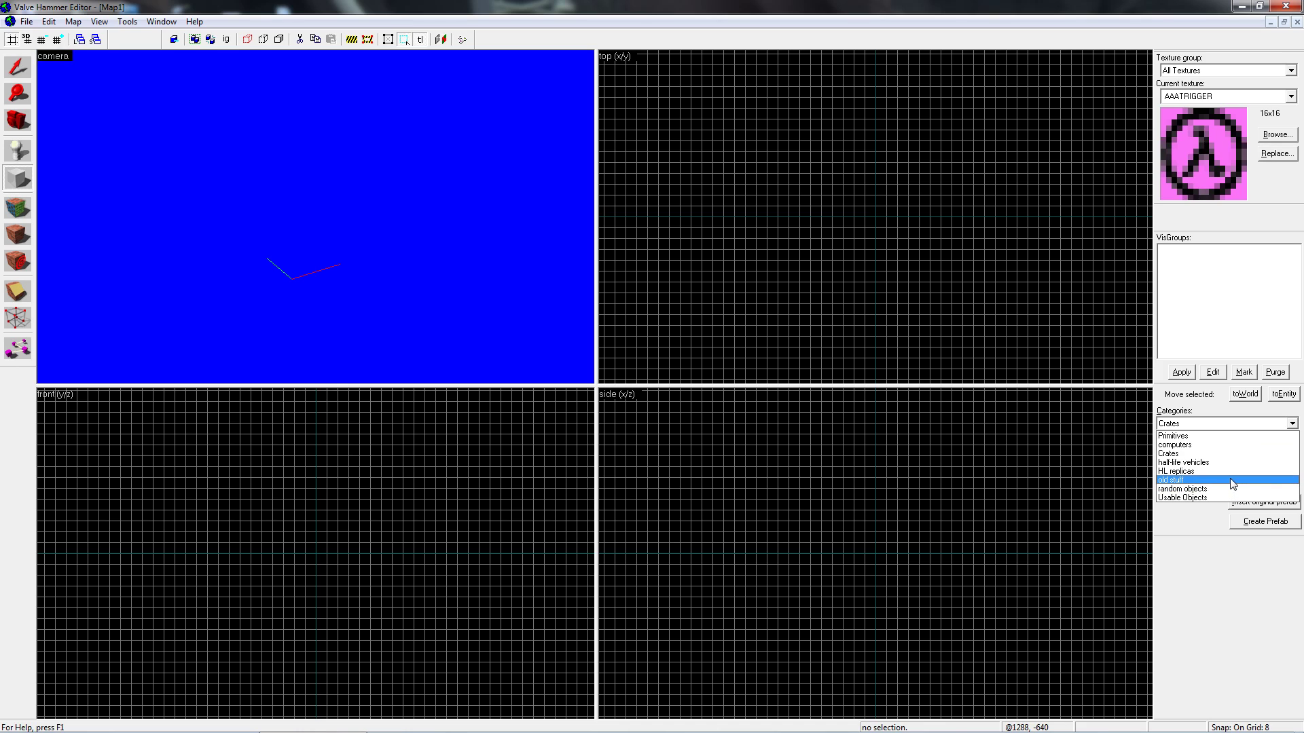
{"action": "left_click", "coordinate": [1217, 463]}
{"action": "left_click", "coordinate": [1253, 450]}
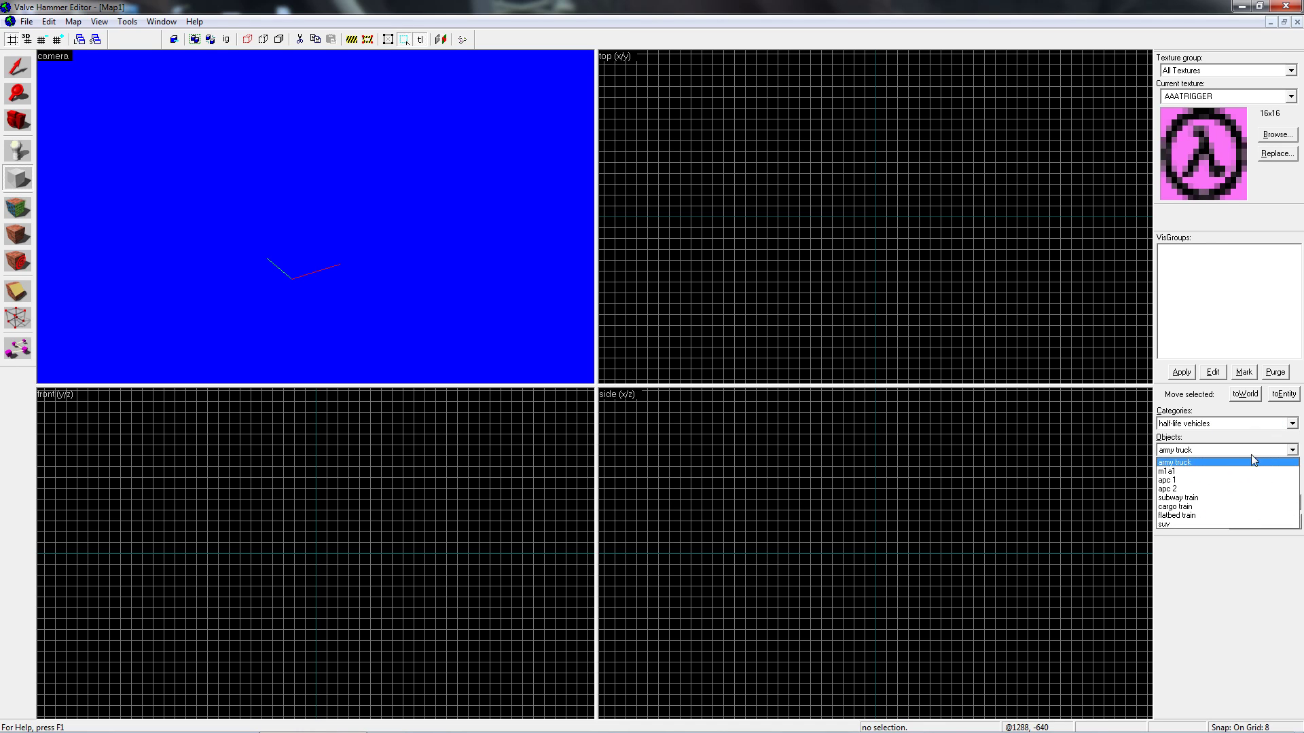
{"action": "left_click", "coordinate": [1207, 425]}
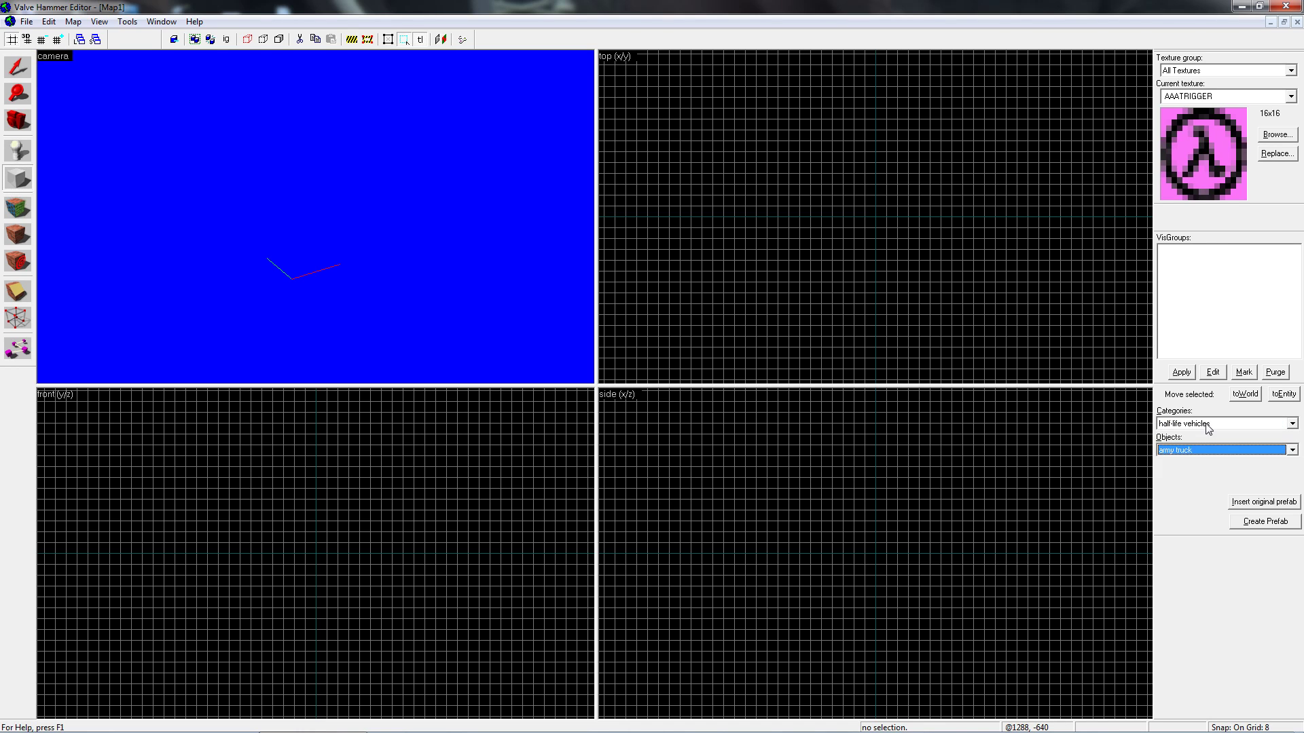
{"action": "left_click", "coordinate": [1207, 425]}
{"action": "left_click", "coordinate": [1209, 463]}
{"action": "left_click", "coordinate": [1216, 448]}
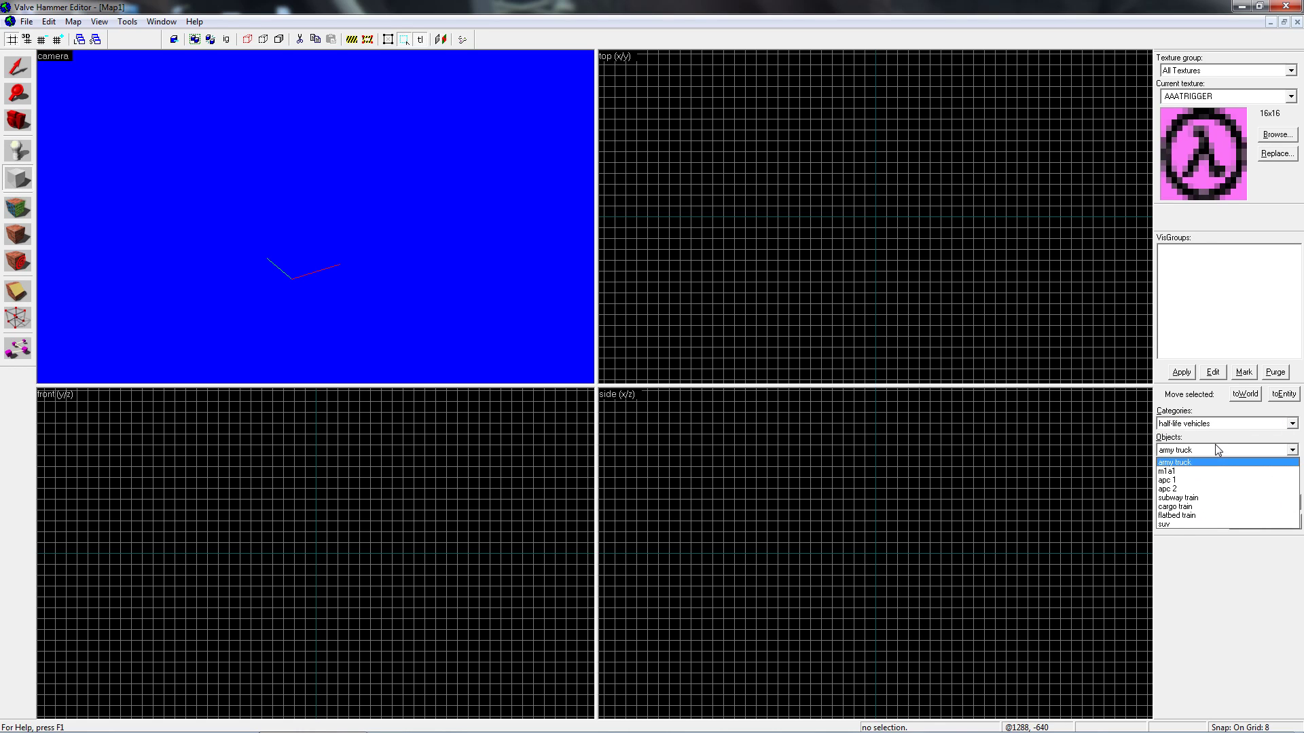
{"action": "left_click", "coordinate": [1179, 525]}
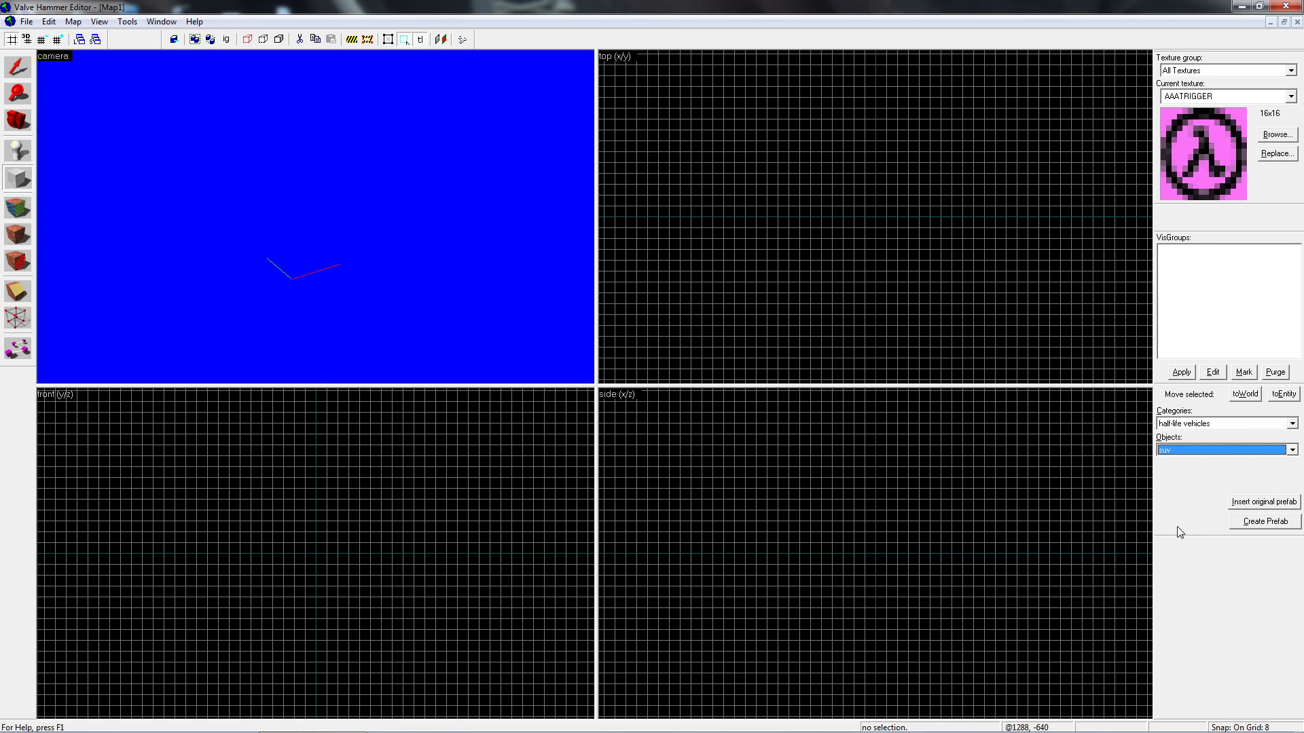
{"action": "left_click", "coordinate": [1279, 505]}
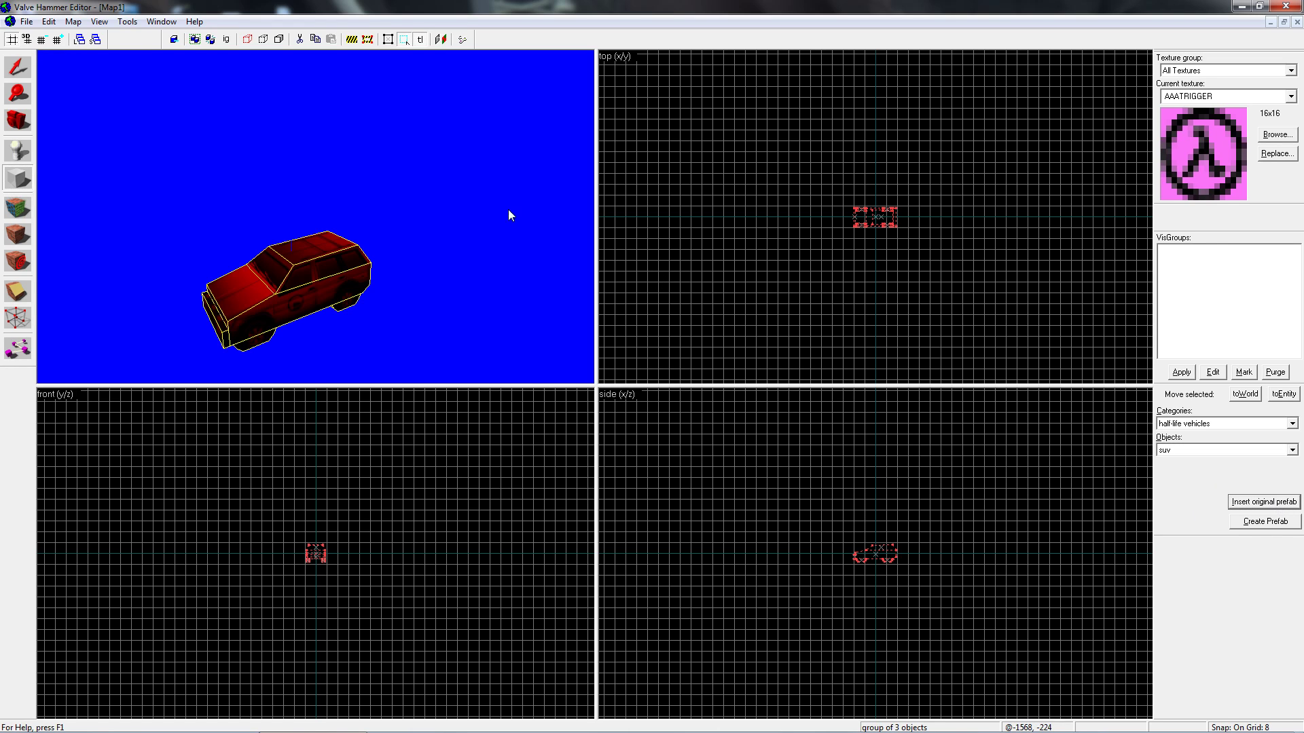
Deselect the SUV and inspect its sides, front, roof and underside in the 3D camera view
{"action": "left_click", "coordinate": [27, 68]}
{"action": "key", "text": "z"}
{"action": "key", "text": "w"}
{"action": "key", "text": "Escape"}
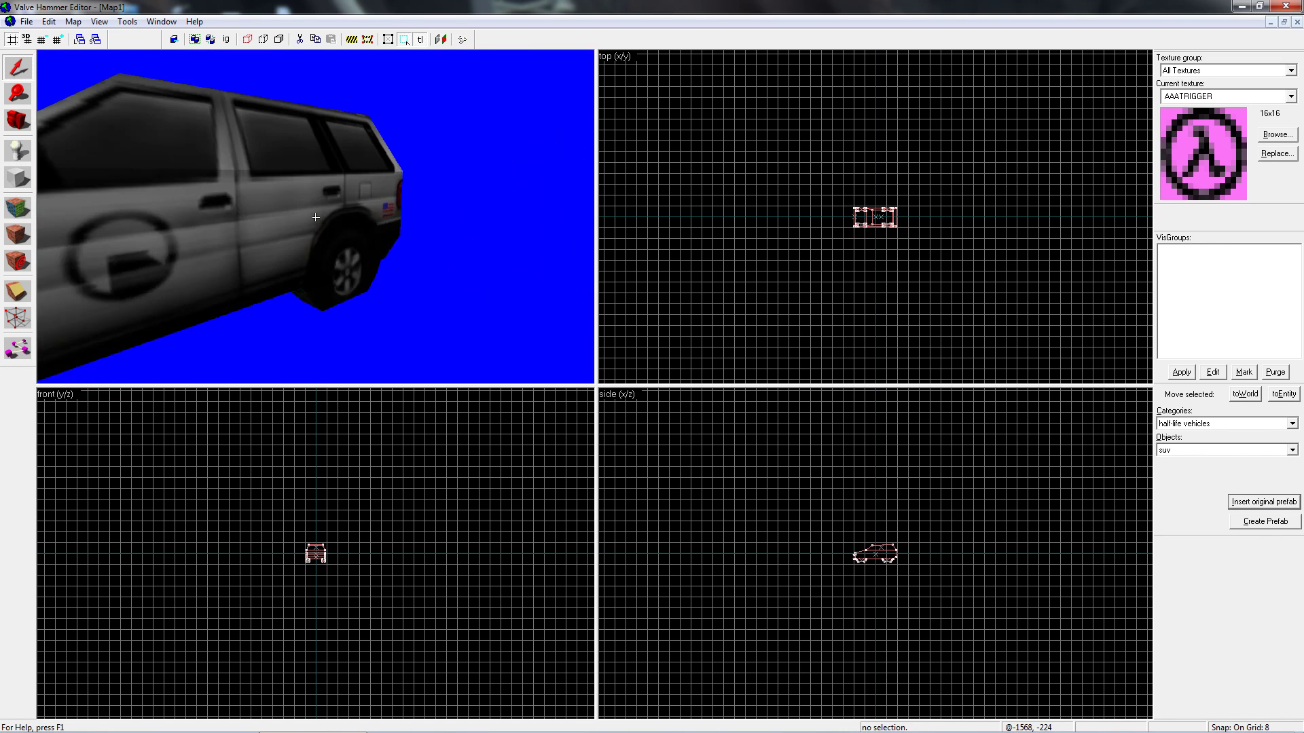
{"action": "key", "text": "s"}
{"action": "key", "text": "d"}
{"action": "key", "text": "a"}
{"action": "key", "text": "w"}
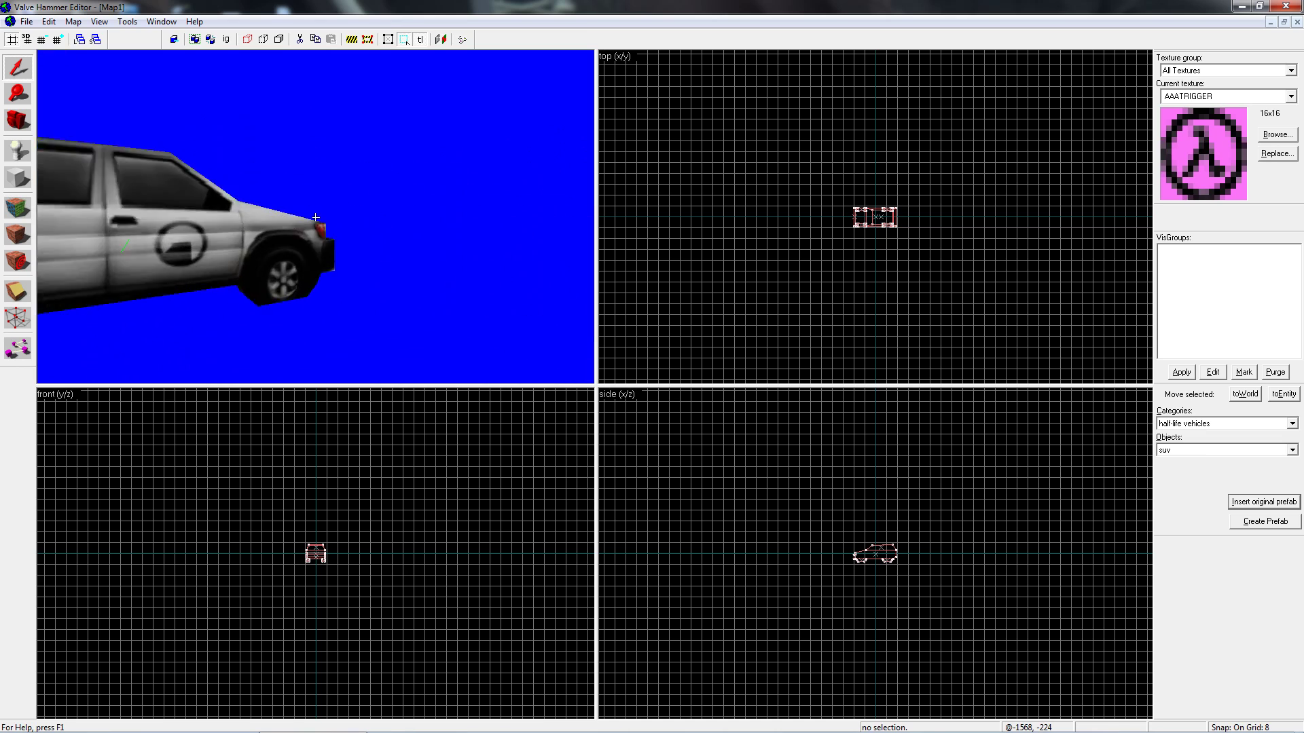
{"action": "key", "text": "a"}
{"action": "key", "text": "w"}
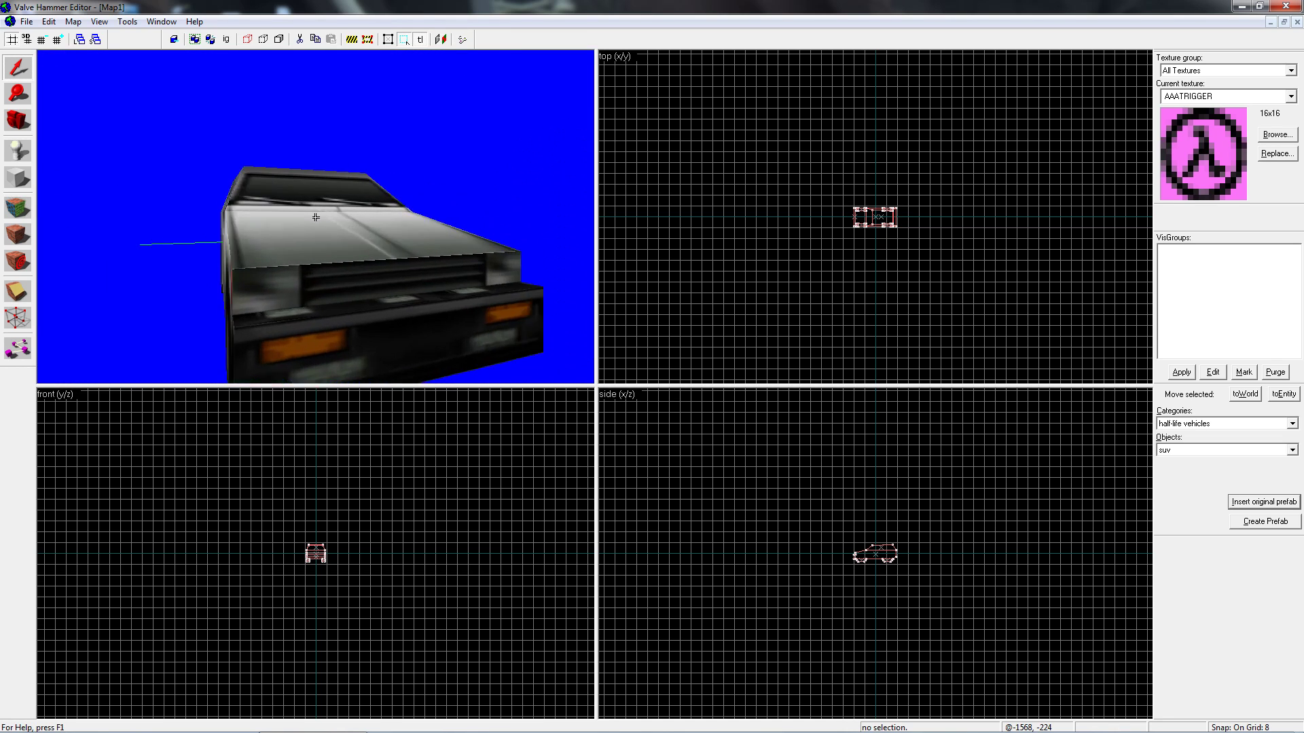
{"action": "key", "text": "s"}
{"action": "key", "text": "w"}
{"action": "key", "text": "a"}
{"action": "key", "text": "z"}
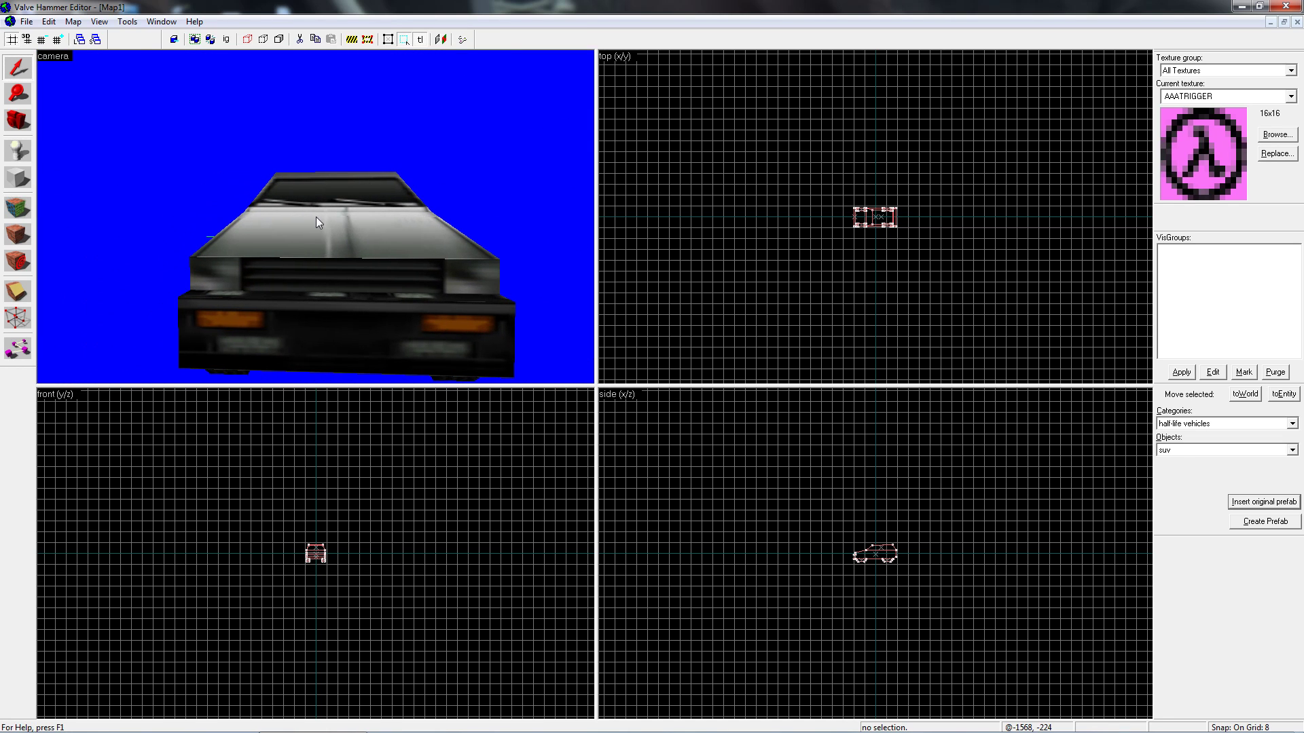
{"action": "key", "text": "w"}
{"action": "key", "text": "a"}
{"action": "key", "text": "s"}
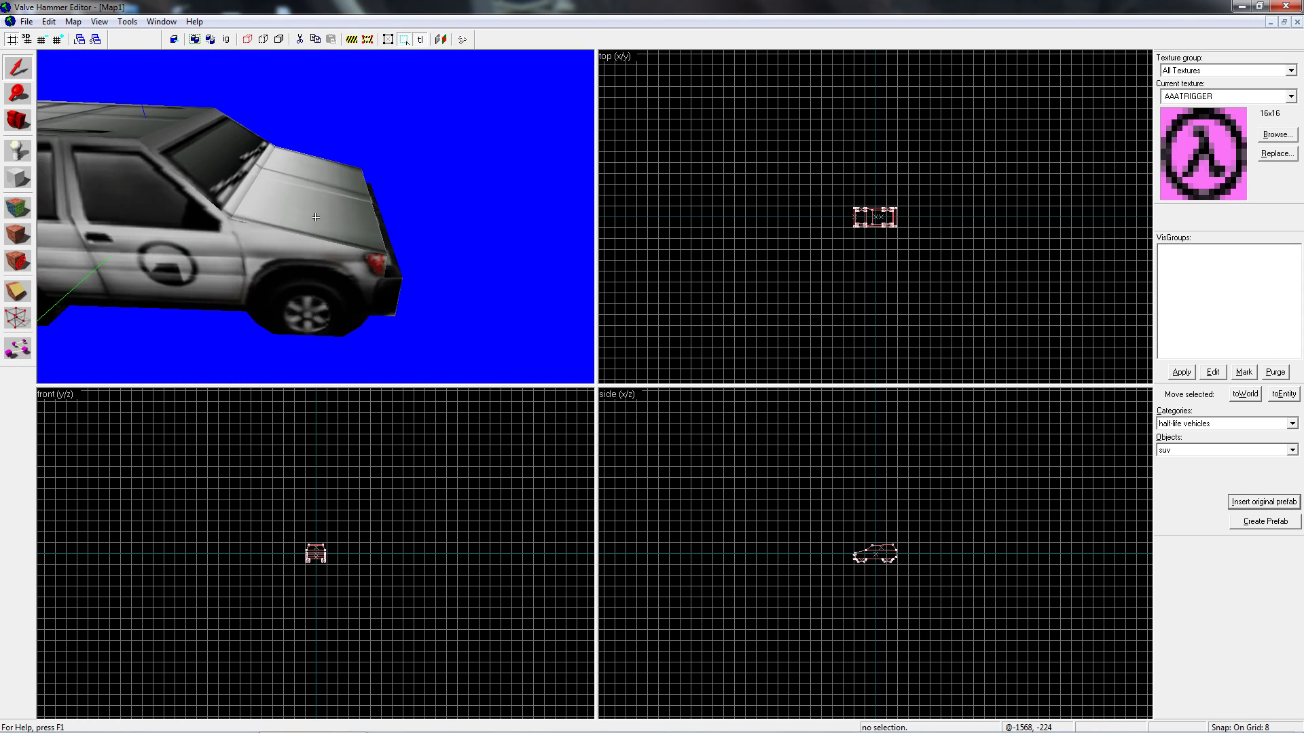
{"action": "left_click", "coordinate": [315, 218]}
{"action": "key", "text": "w"}
{"action": "left_click", "coordinate": [315, 218]}
{"action": "key", "text": "s"}
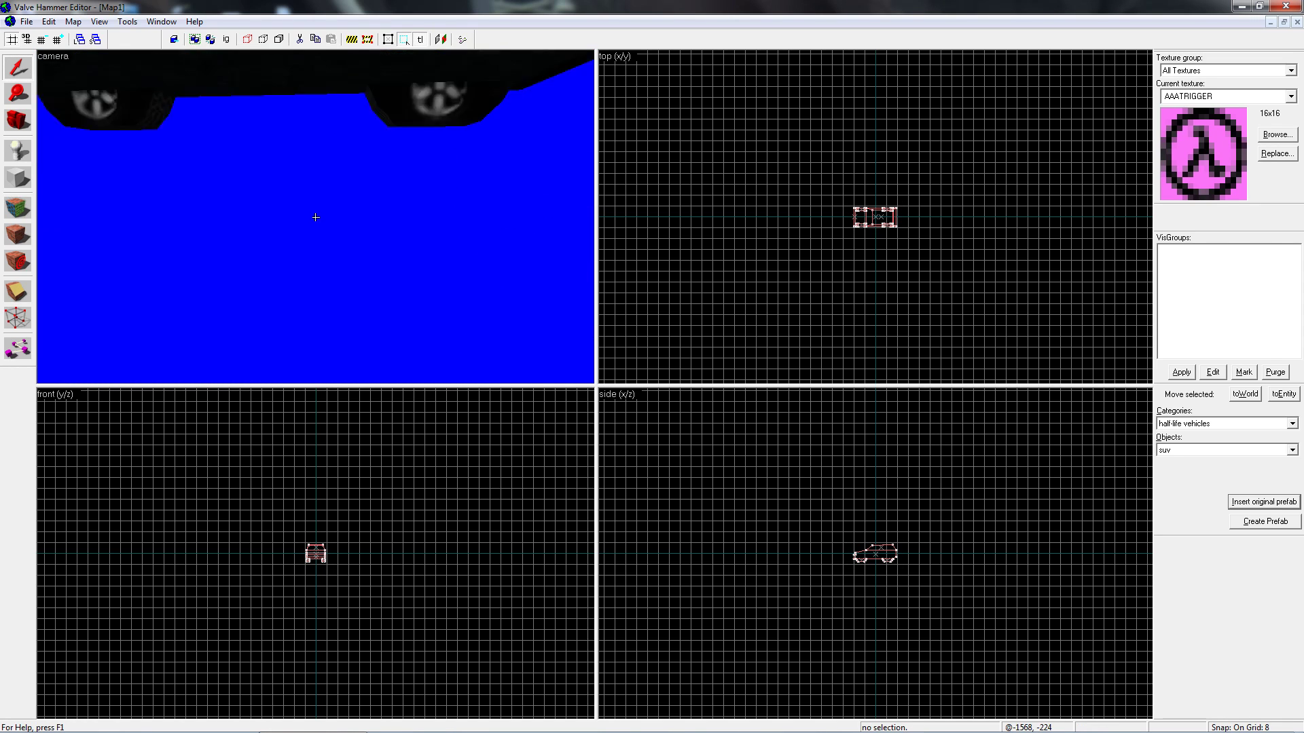
{"action": "key", "text": "w"}
{"action": "key", "text": "s"}
{"action": "key", "text": "d"}
{"action": "key", "text": "z"}
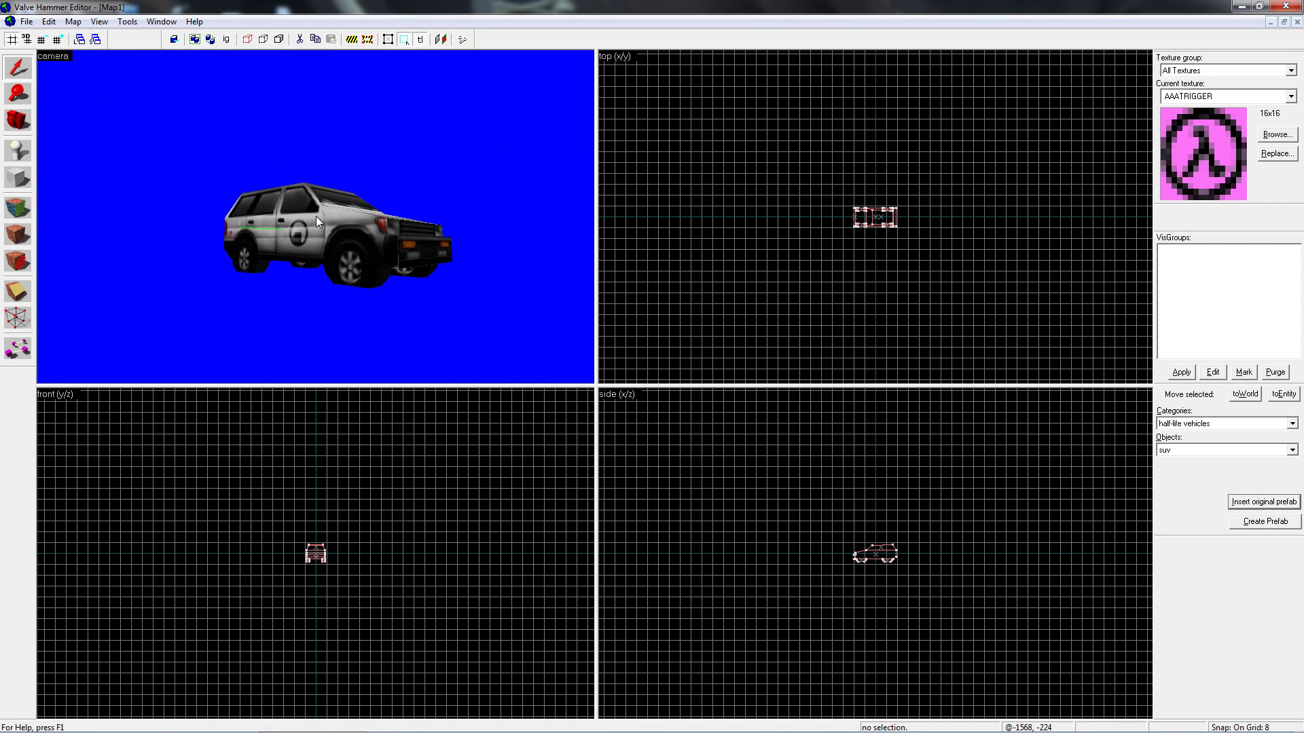
Select the SUV group and raise it above the map origin
{"action": "left_click", "coordinate": [315, 217]}
{"action": "scroll", "coordinate": [854, 519], "scroll_direction": "up", "scroll_amount": 3}
{"action": "scroll", "coordinate": [874, 243], "scroll_direction": "up", "scroll_amount": 5}
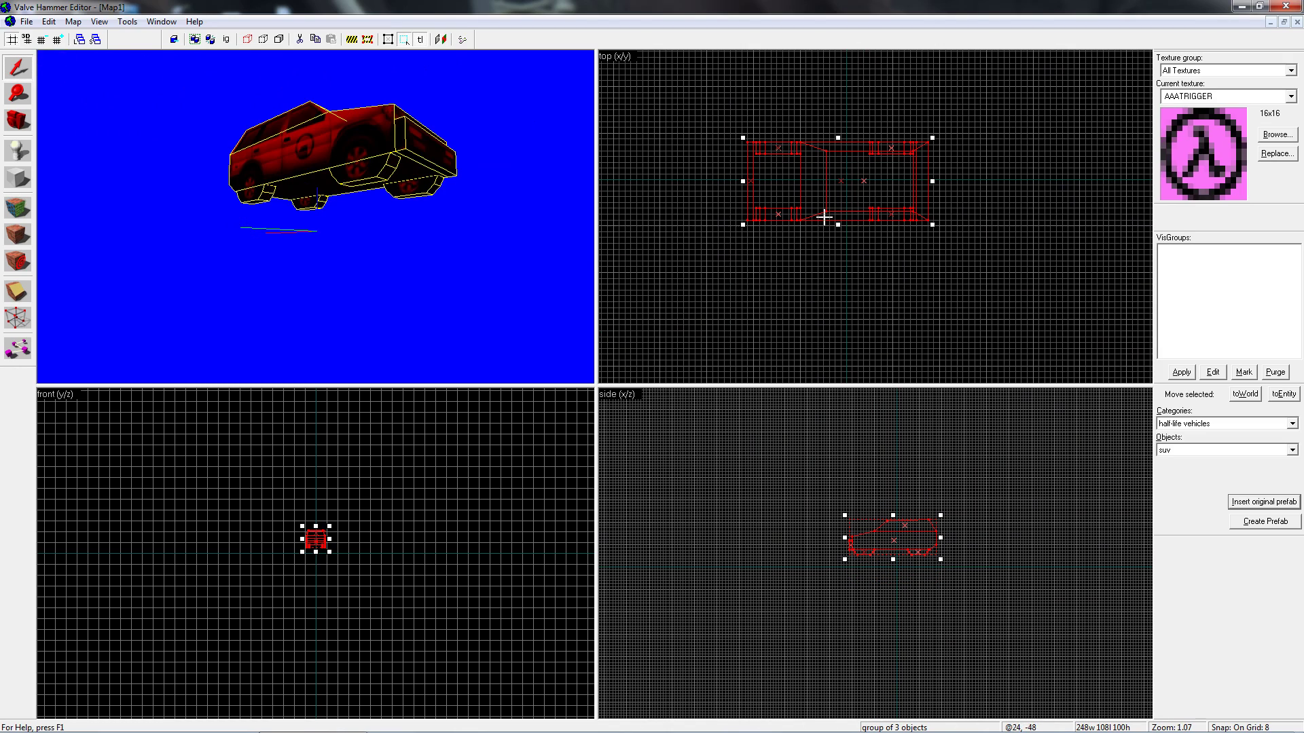
{"action": "scroll", "coordinate": [337, 504], "scroll_direction": "up", "scroll_amount": 4}
{"action": "scroll", "coordinate": [264, 622], "scroll_direction": "up", "scroll_amount": 4}
Try stretching the SUV wider and taller in the front view, then undo the resize
{"action": "left_click_drag", "start_coordinate": [263, 625], "coordinate": [463, 463]}
{"action": "key", "text": "z"}
{"action": "key", "text": "Escape"}
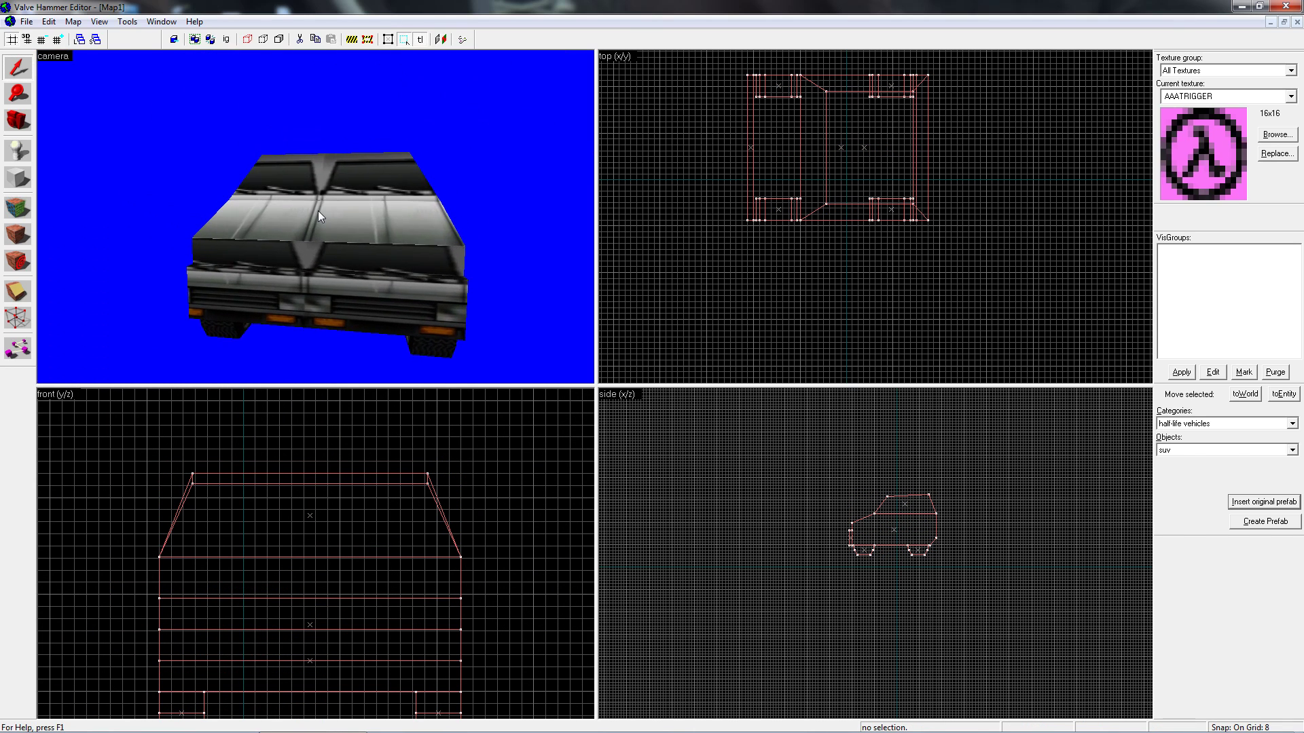
{"action": "key", "text": "ctrl+z"}
{"action": "key", "text": "Escape"}
{"action": "key", "text": "a"}
{"action": "scroll", "coordinate": [316, 217], "scroll_direction": "down", "scroll_amount": 2}
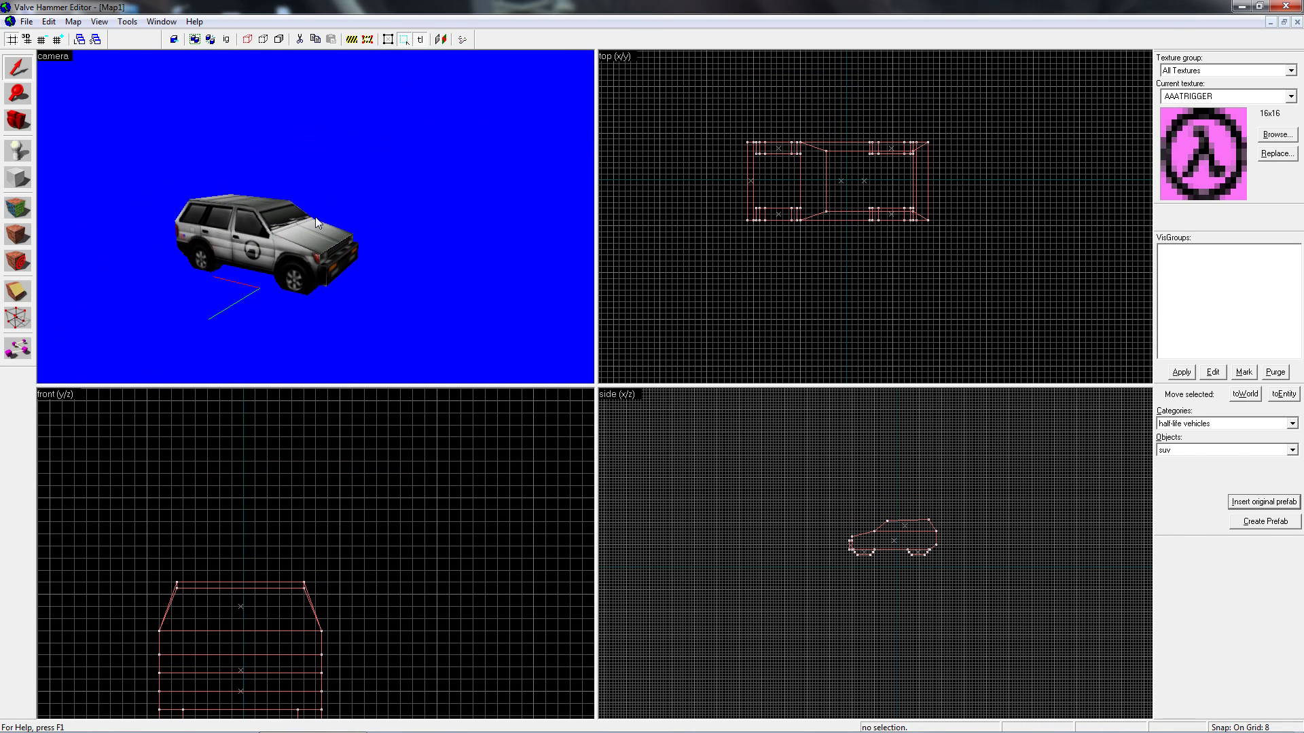
Insert the original army truck prefab, place it alongside the SUV in the top view, and deselect it
{"action": "left_click", "coordinate": [1222, 451]}
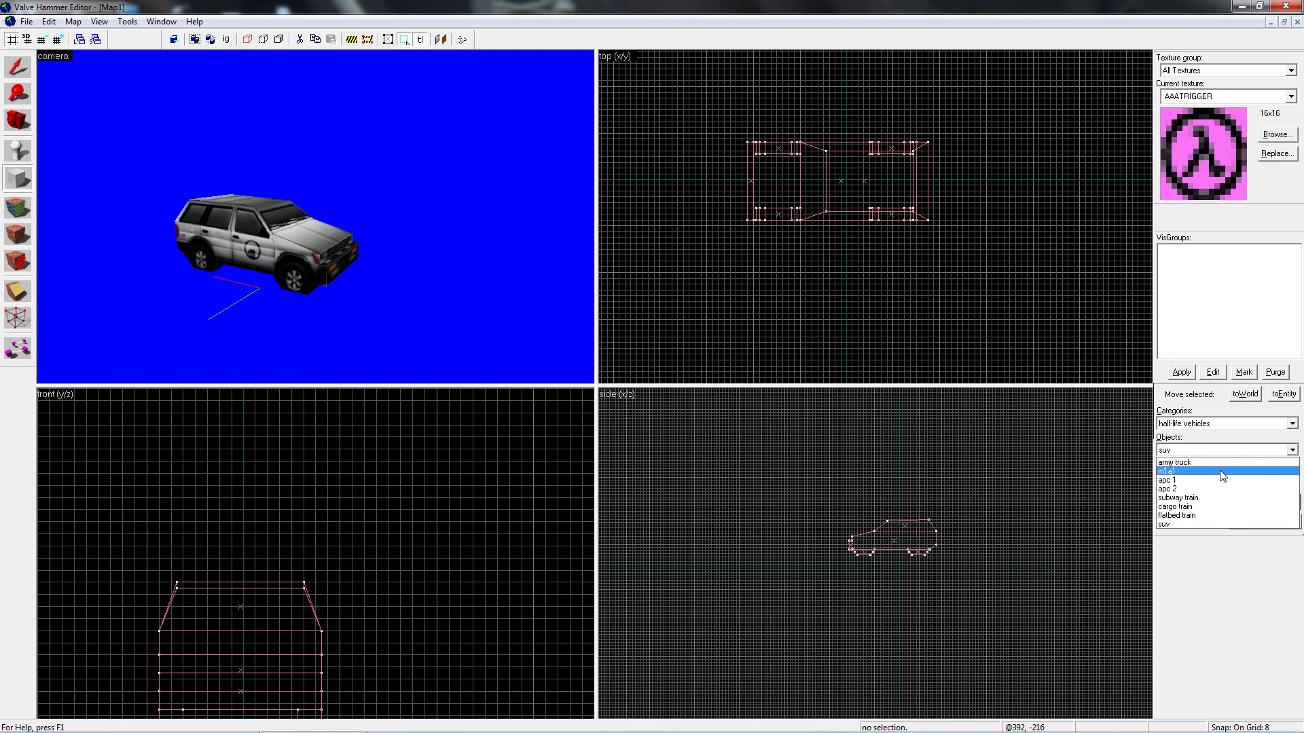
{"action": "left_click", "coordinate": [1182, 472]}
{"action": "left_click", "coordinate": [1264, 502]}
{"action": "left_click", "coordinate": [19, 71]}
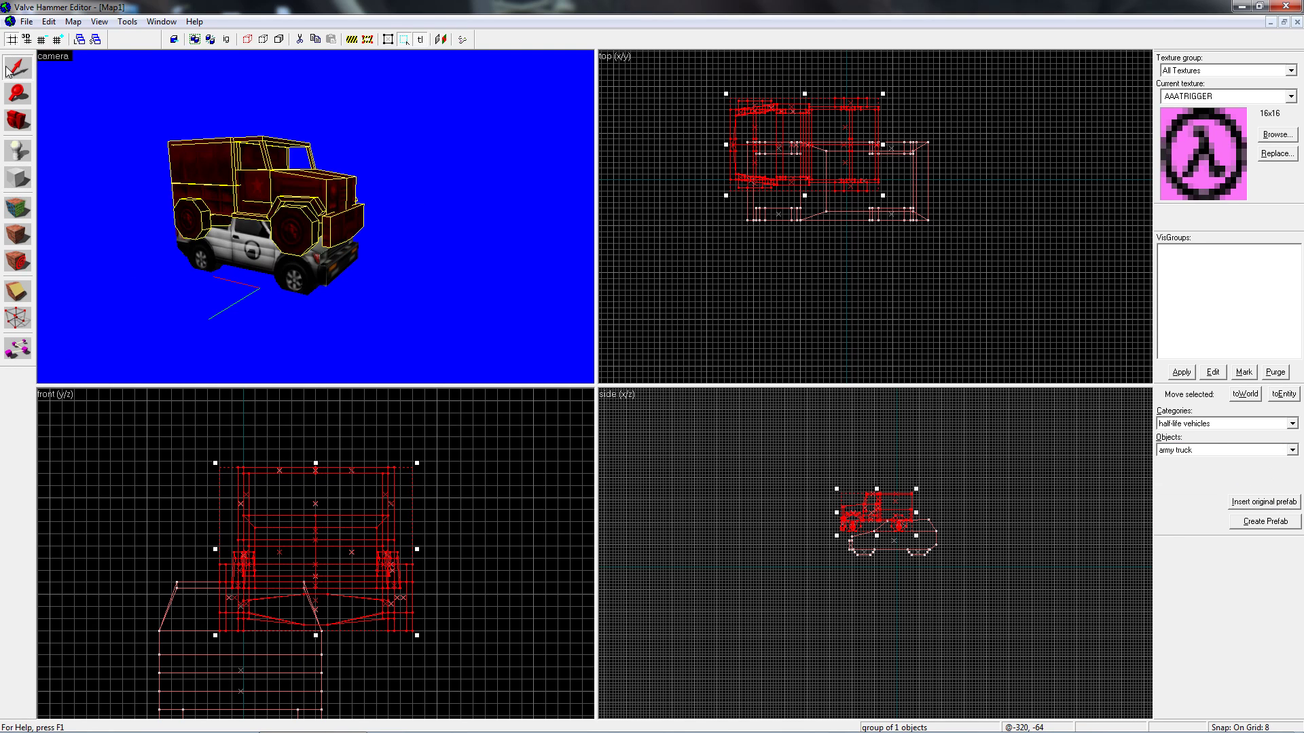
{"action": "left_click_drag", "start_coordinate": [783, 135], "coordinate": [806, 321]}
{"action": "scroll", "coordinate": [316, 218], "scroll_direction": "up", "scroll_amount": 5}
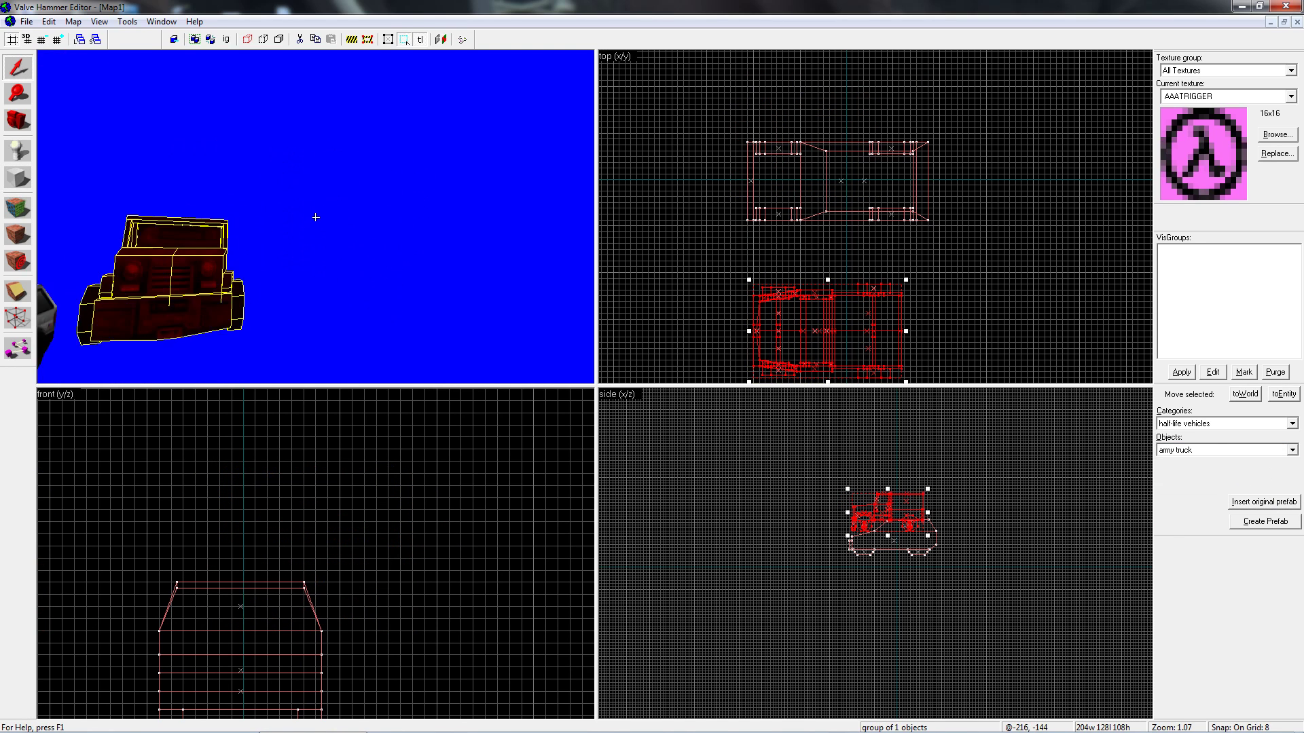
{"action": "key", "text": "Escape"}
{"action": "key", "text": "a"}
{"action": "key", "text": "d"}
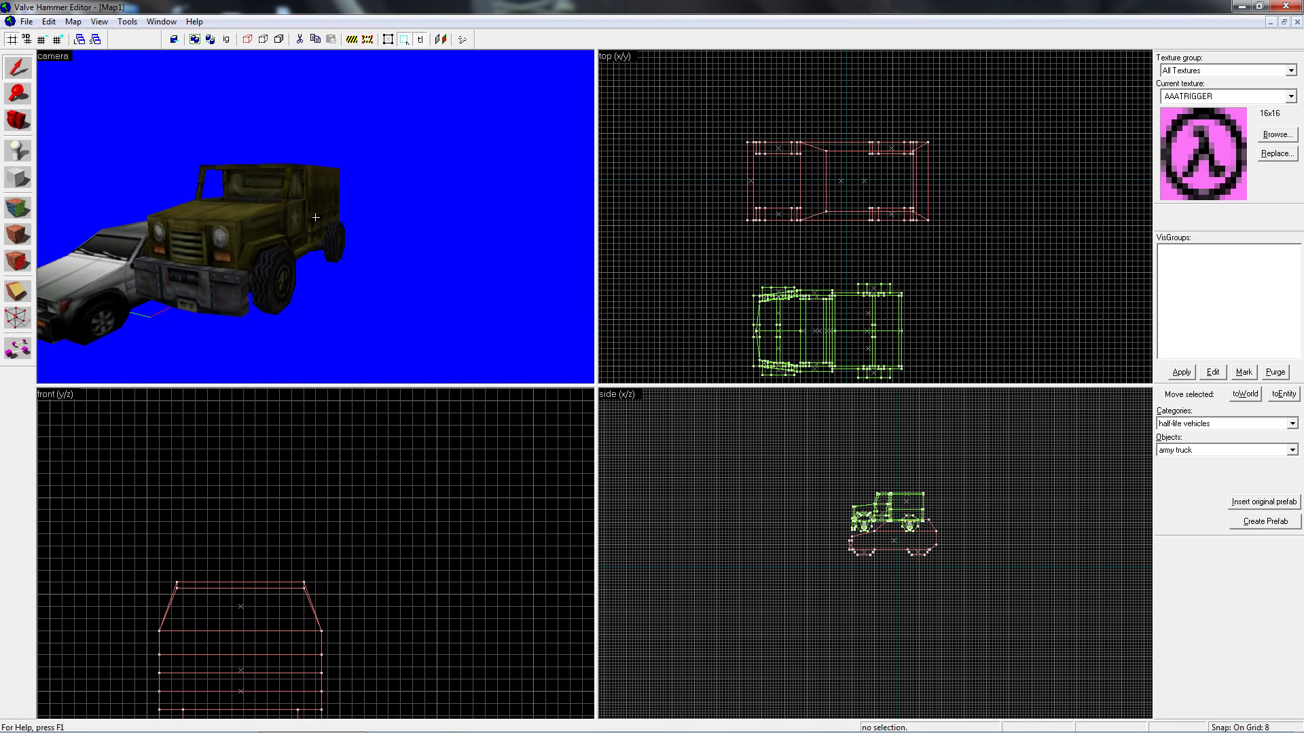
{"action": "key", "text": "s"}
{"action": "key", "text": "Left"}
Insert the original m1a1 prefab, place it on the SUV's other side from the army truck, and deselect it
{"action": "left_click", "coordinate": [1260, 450]}
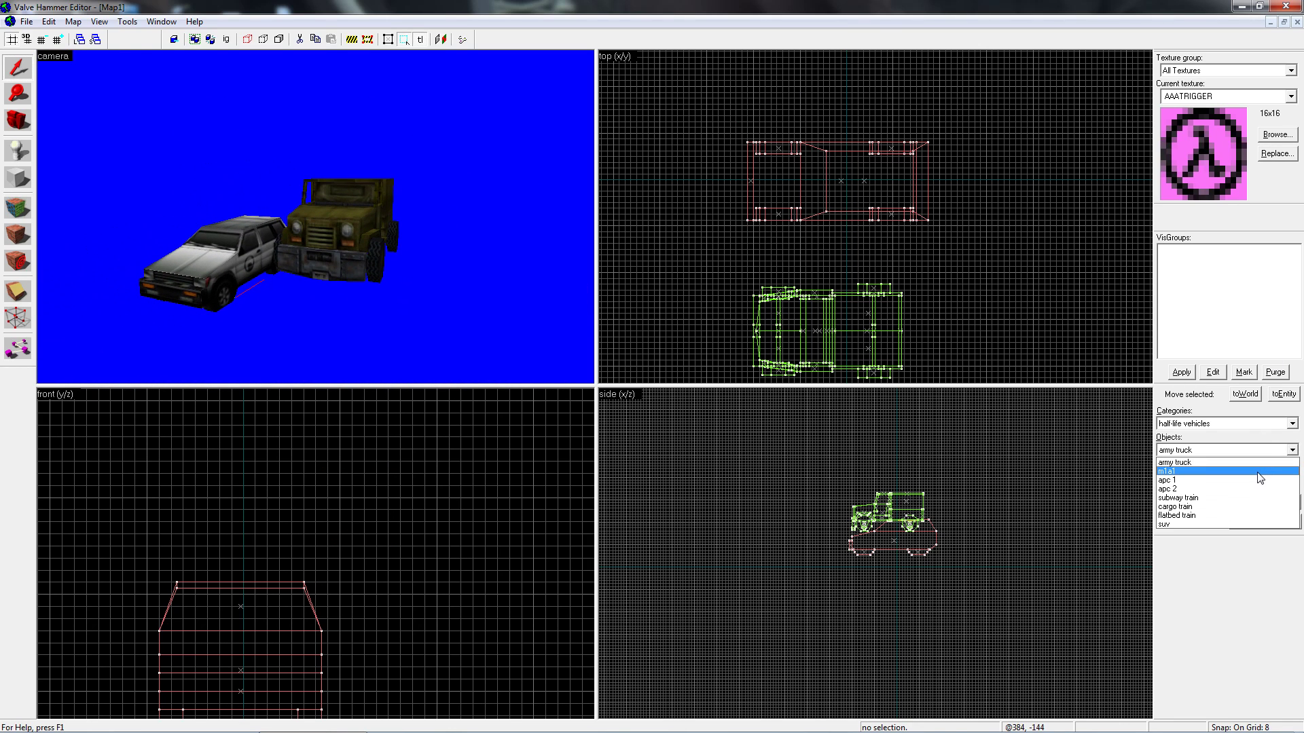
{"action": "left_click", "coordinate": [1274, 493]}
{"action": "left_click", "coordinate": [1265, 501]}
{"action": "left_click_drag", "start_coordinate": [857, 252], "coordinate": [771, 96]}
{"action": "key", "text": "z"}
{"action": "key", "text": "a"}
{"action": "key", "text": "w"}
{"action": "key", "text": "Escape"}
{"action": "key", "text": "a"}
{"action": "key", "text": "z"}
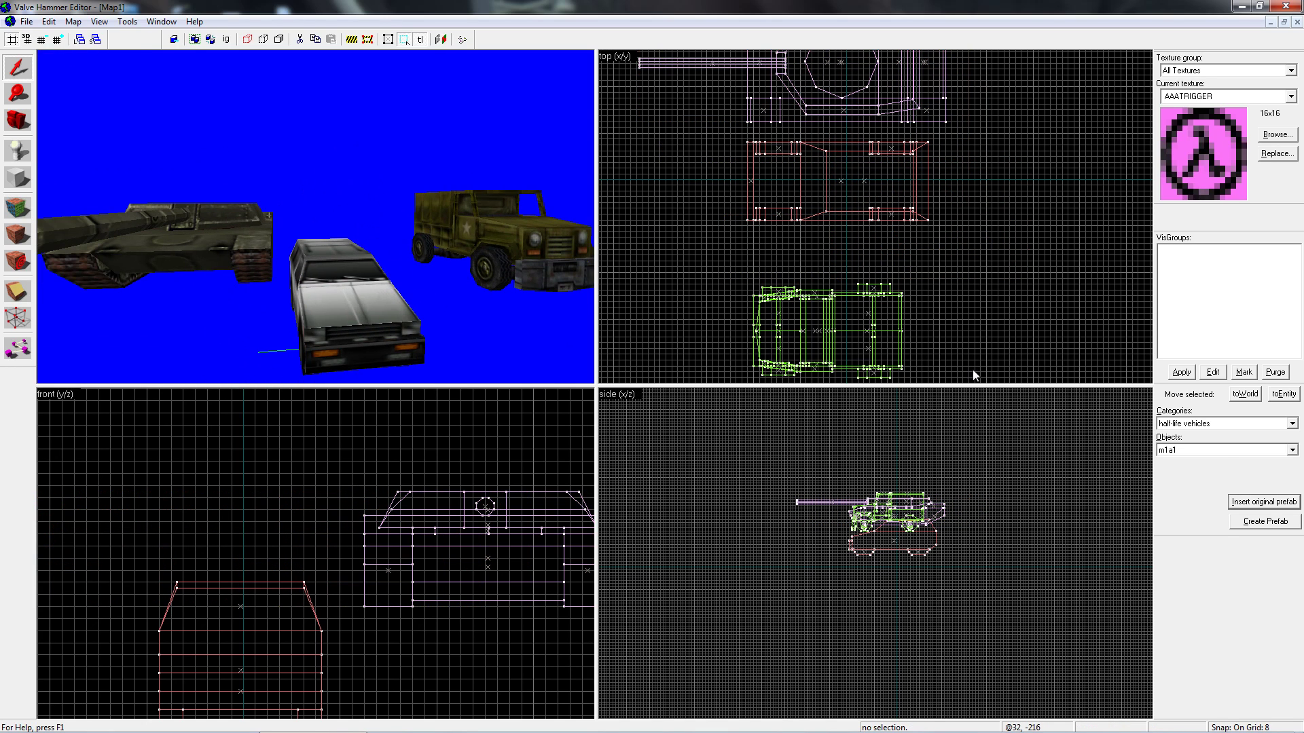
Insert the original apc 1 prefab and move it behind the SUV in the top view
{"action": "left_click", "coordinate": [1222, 491]}
{"action": "left_click", "coordinate": [1264, 502]}
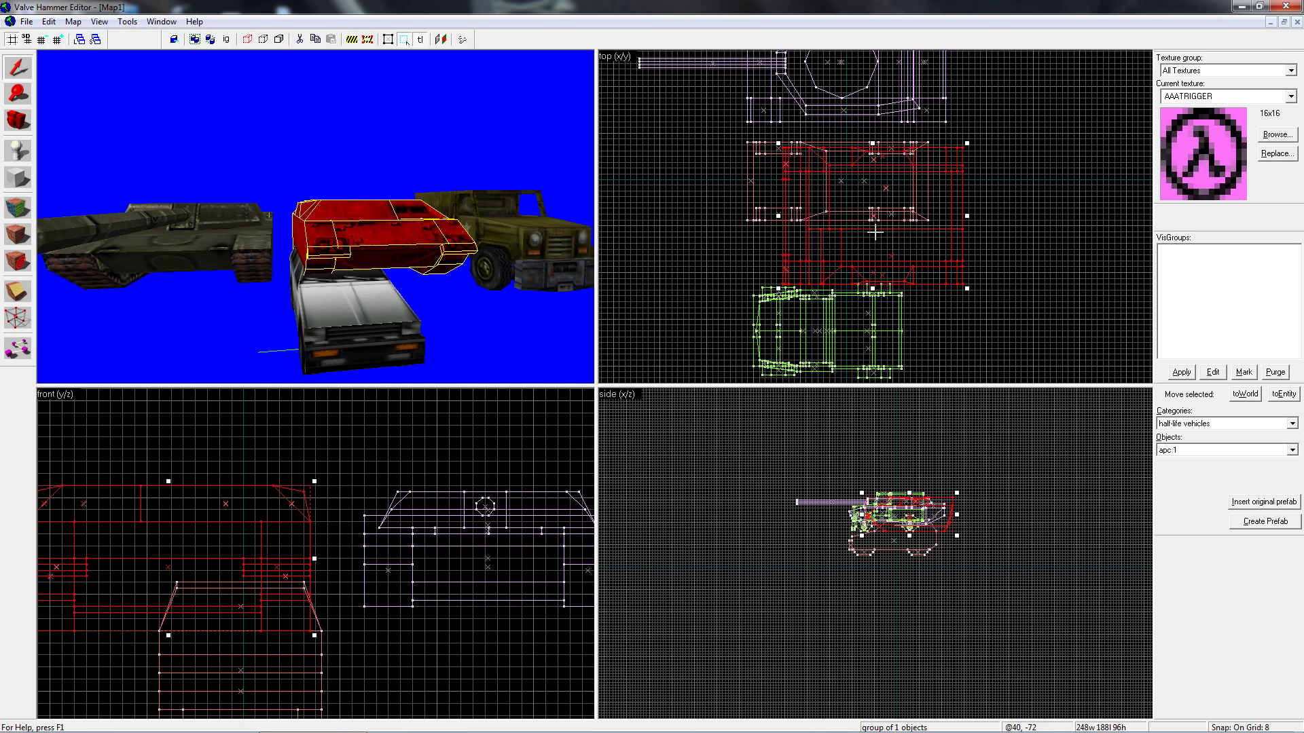
{"action": "left_click_drag", "start_coordinate": [876, 233], "coordinate": [1081, 204]}
Insert the original apc 2 prefab into the map
{"action": "left_click", "coordinate": [1257, 450]}
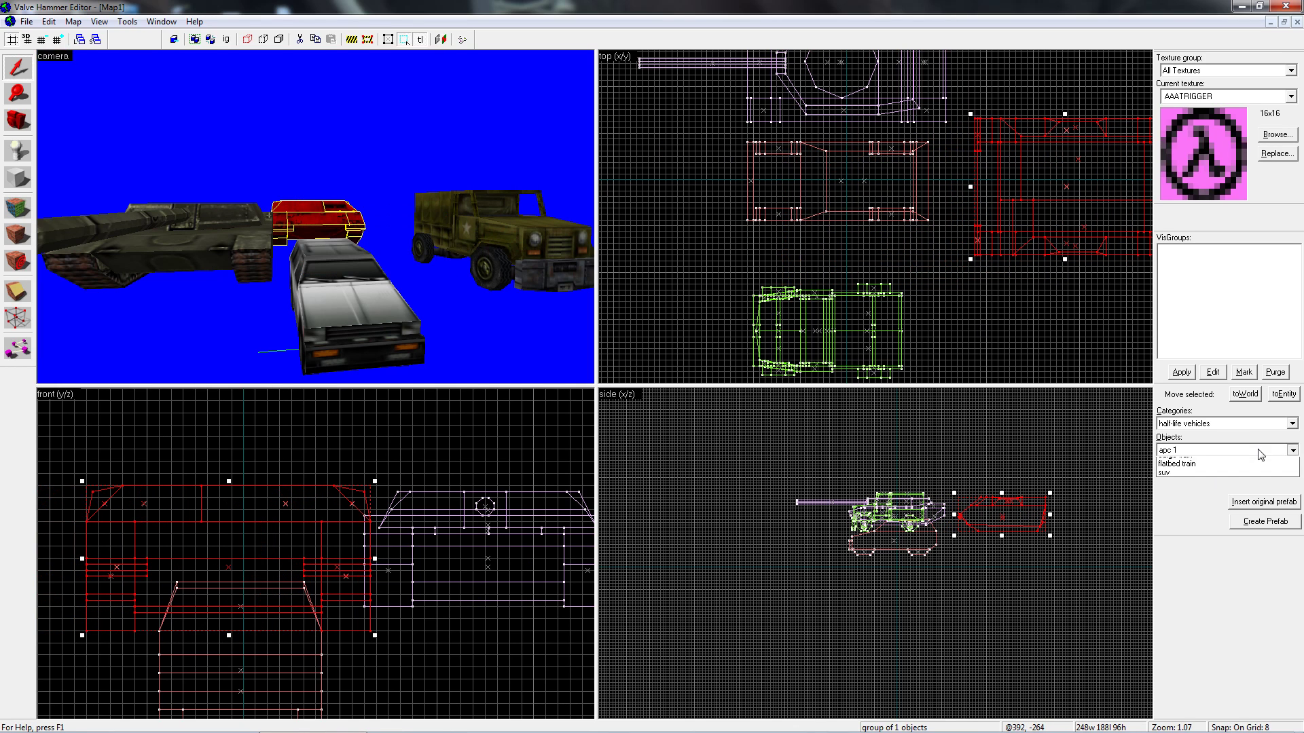
{"action": "left_click", "coordinate": [1215, 474]}
{"action": "left_click", "coordinate": [1263, 502]}
{"action": "scroll", "coordinate": [513, 250], "scroll_direction": "down", "scroll_amount": 5}
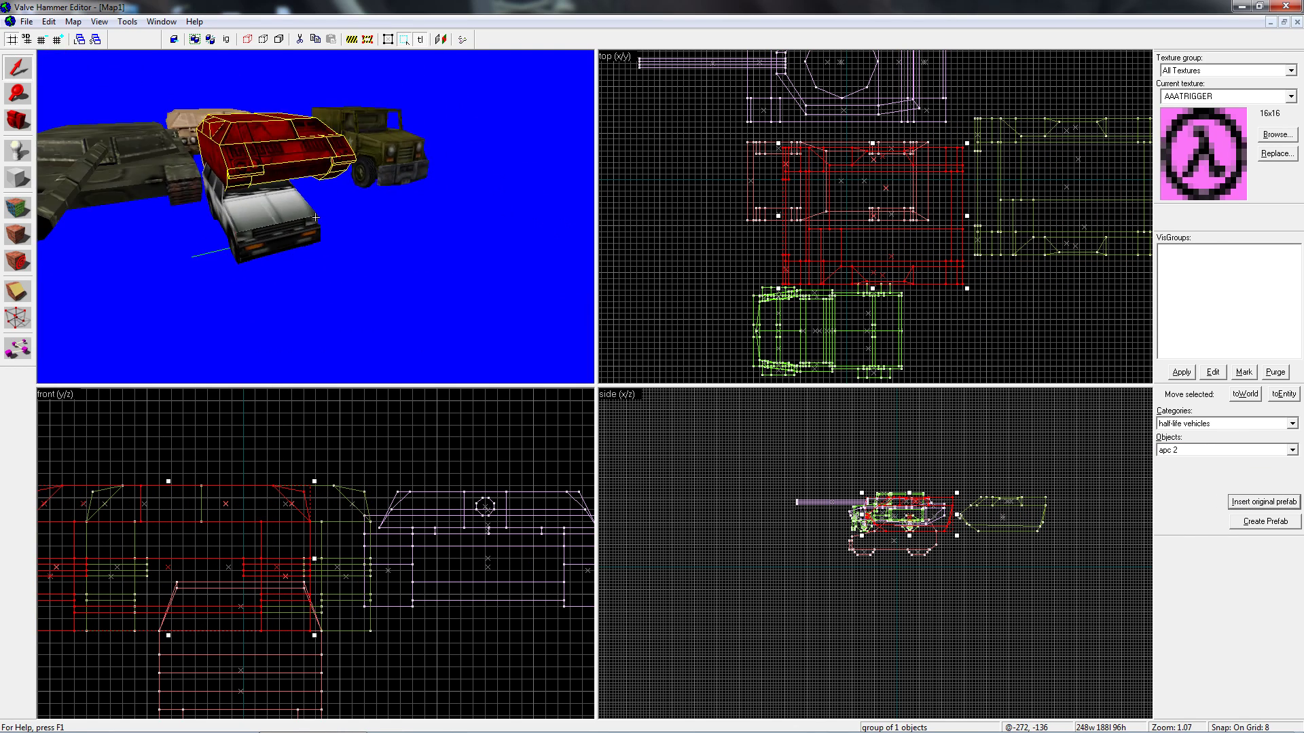
Move the apc 2 prefab in the top view to the open area in front of the SUV and army truck
{"action": "scroll", "coordinate": [856, 224], "scroll_direction": "down", "scroll_amount": 5}
{"action": "left_click_drag", "start_coordinate": [844, 250], "coordinate": [770, 260]}
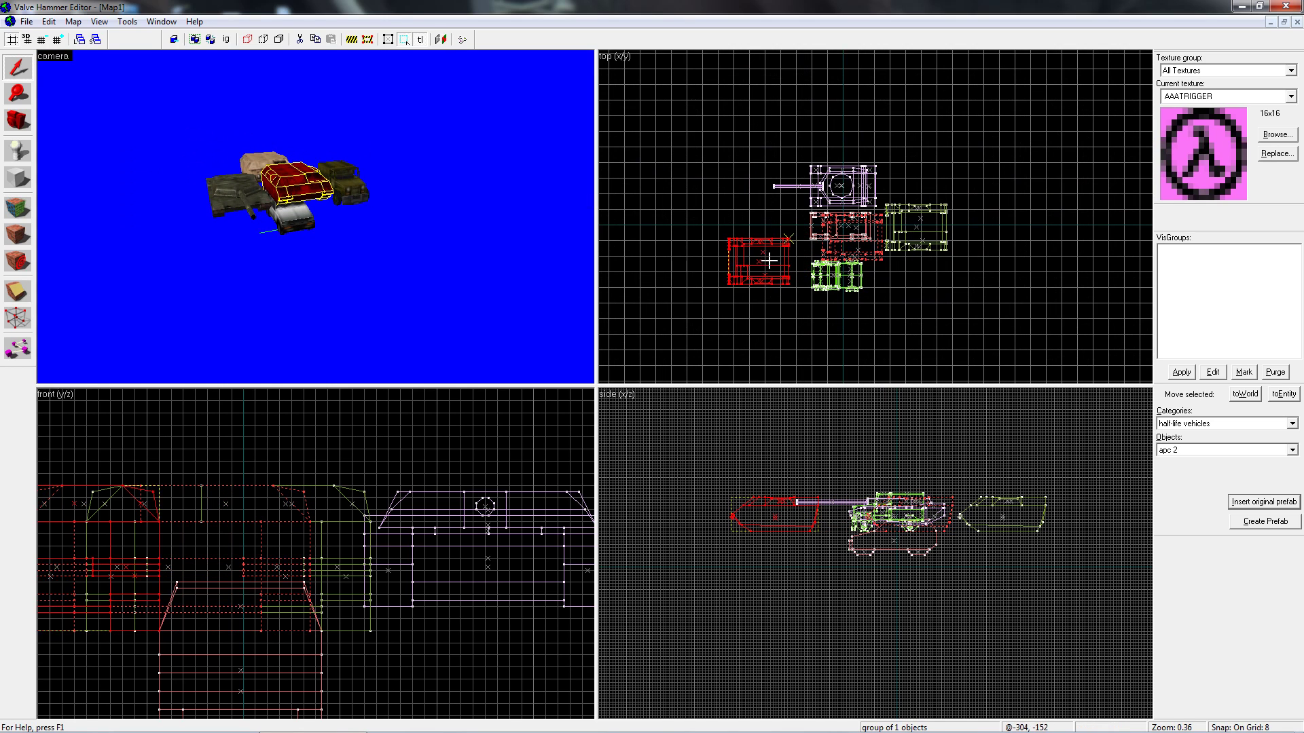
Insert the original subway train prefab, place it on the far side of the army truck in the top view, and deselect it
{"action": "left_click", "coordinate": [1224, 452]}
{"action": "left_click", "coordinate": [1217, 498]}
{"action": "left_click", "coordinate": [1263, 502]}
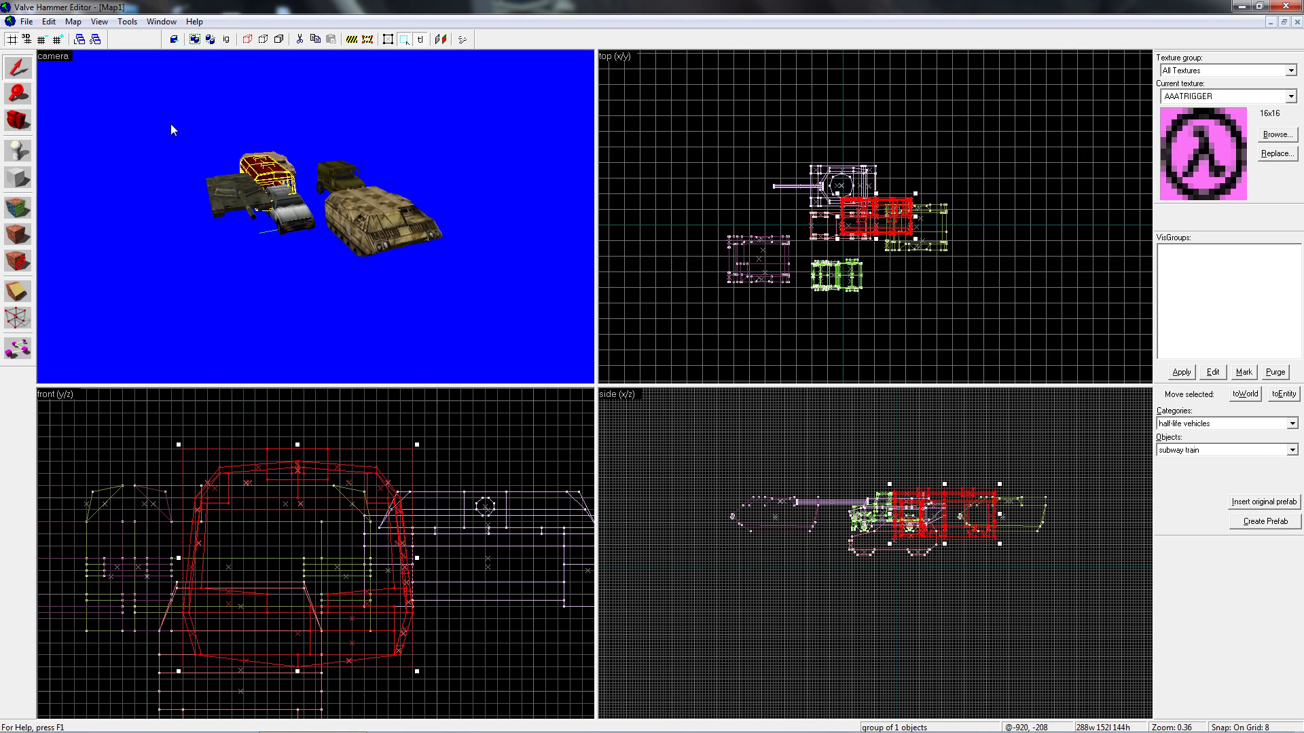
{"action": "left_click_drag", "start_coordinate": [878, 225], "coordinate": [903, 343]}
{"action": "key", "text": "z"}
{"action": "key", "text": "w"}
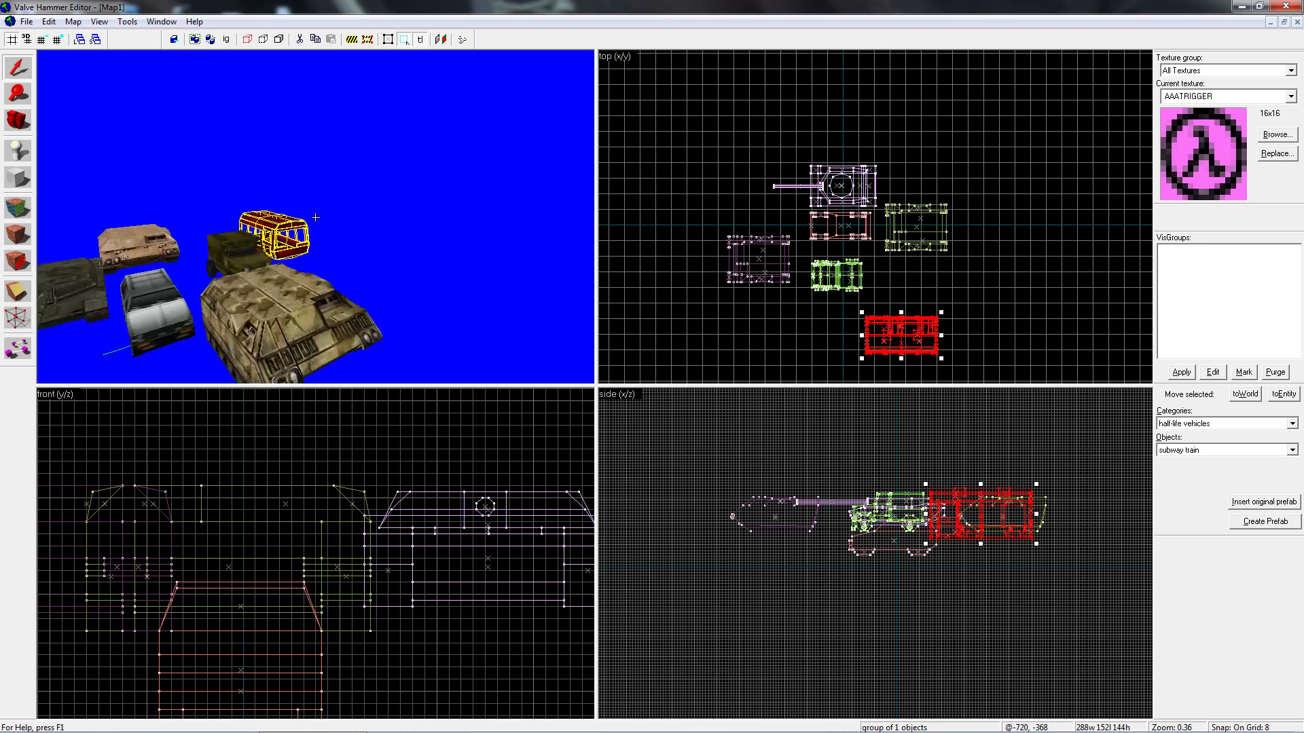
{"action": "key", "text": "a"}
{"action": "key", "text": "s"}
{"action": "key", "text": "Escape"}
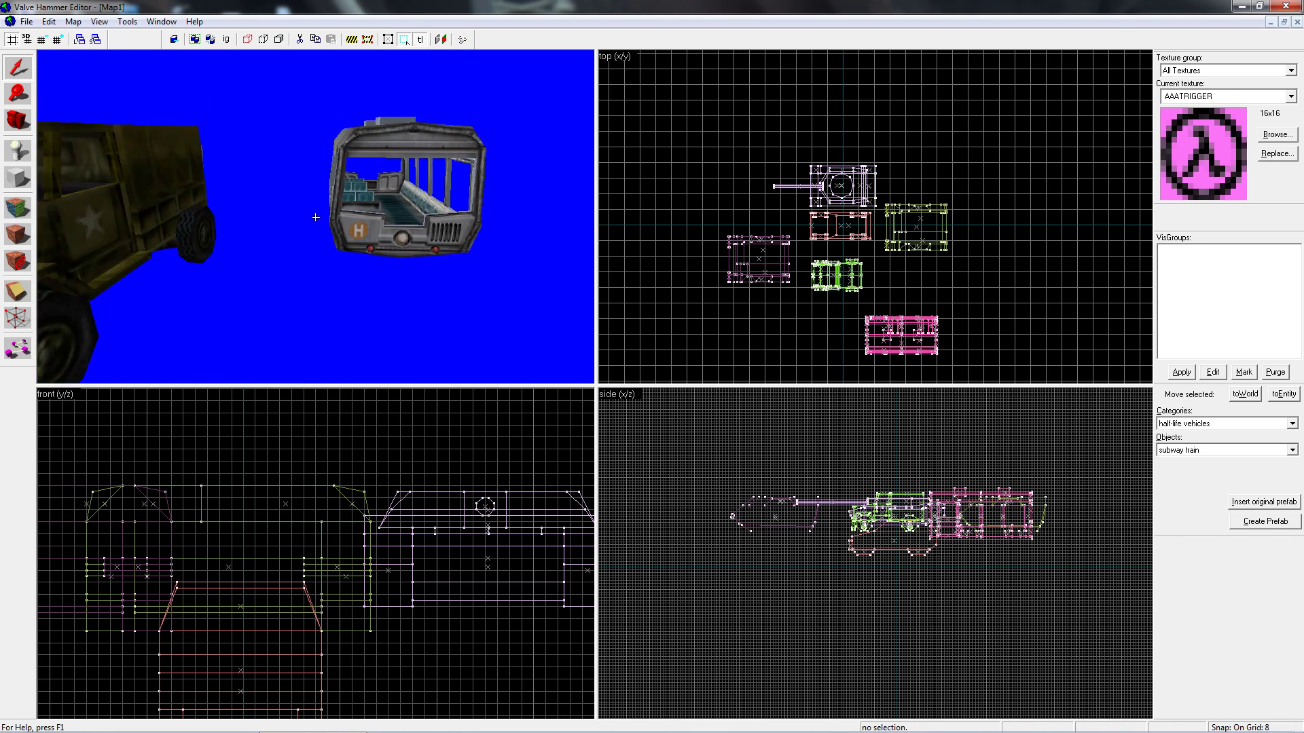
{"action": "key", "text": "z"}
Insert the original cargo train prefab, place it beyond the m1a1 in the top view, and deselect it
{"action": "left_click", "coordinate": [1234, 453]}
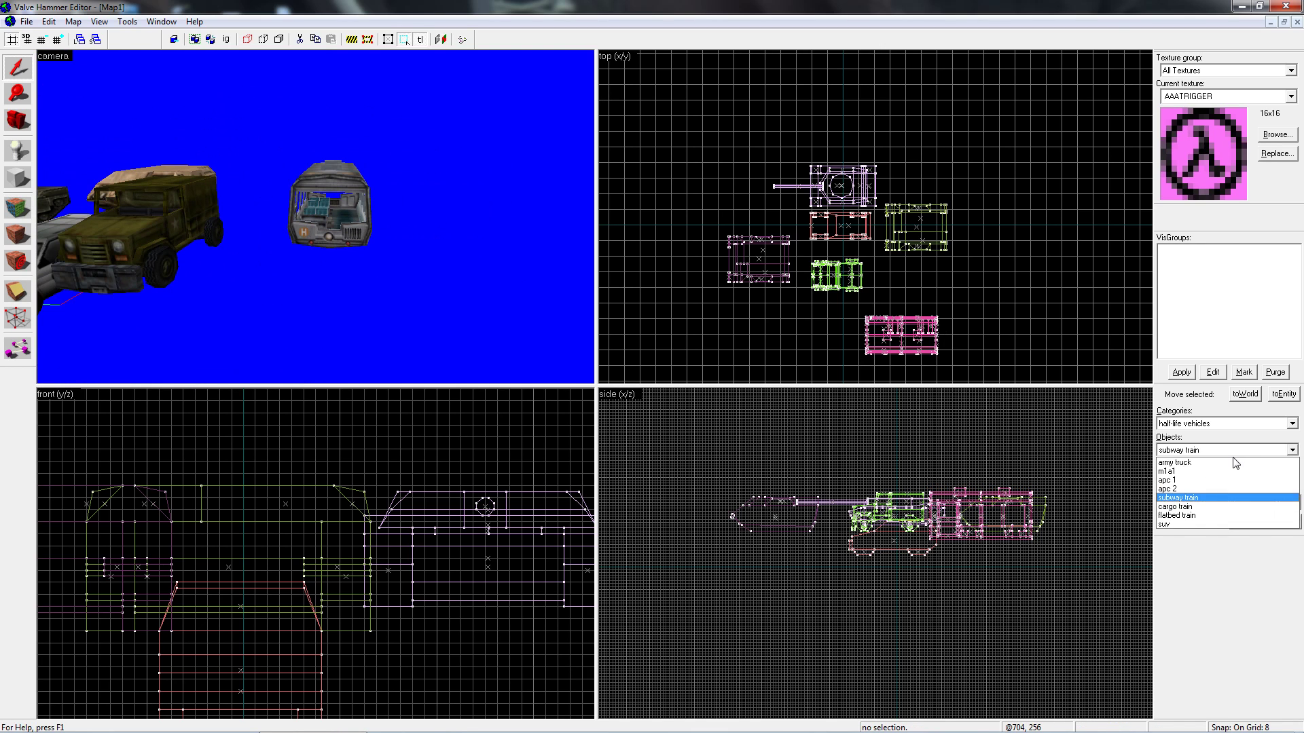
{"action": "left_click", "coordinate": [1213, 508]}
{"action": "left_click", "coordinate": [1265, 502]}
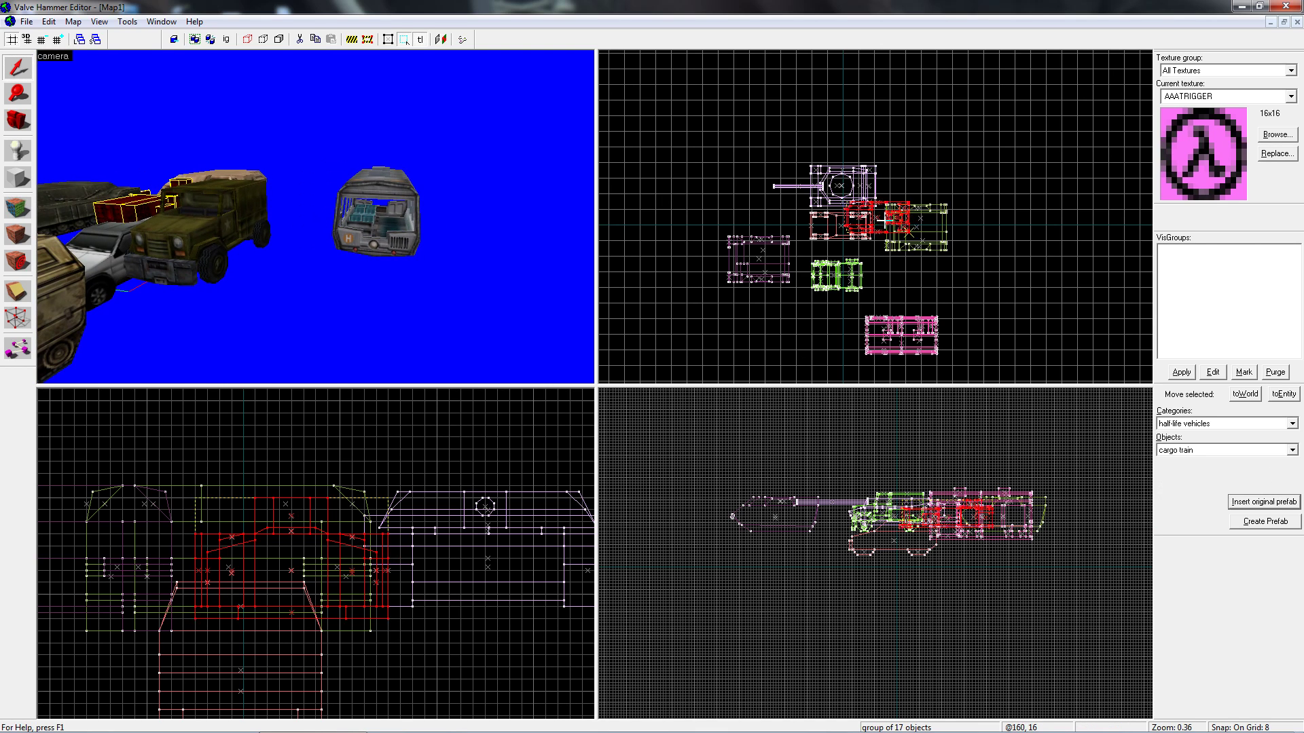
{"action": "left_click_drag", "start_coordinate": [884, 221], "coordinate": [931, 140]}
{"action": "key", "text": "z"}
{"action": "key", "text": "w"}
{"action": "key", "text": "Escape"}
{"action": "key", "text": "z"}
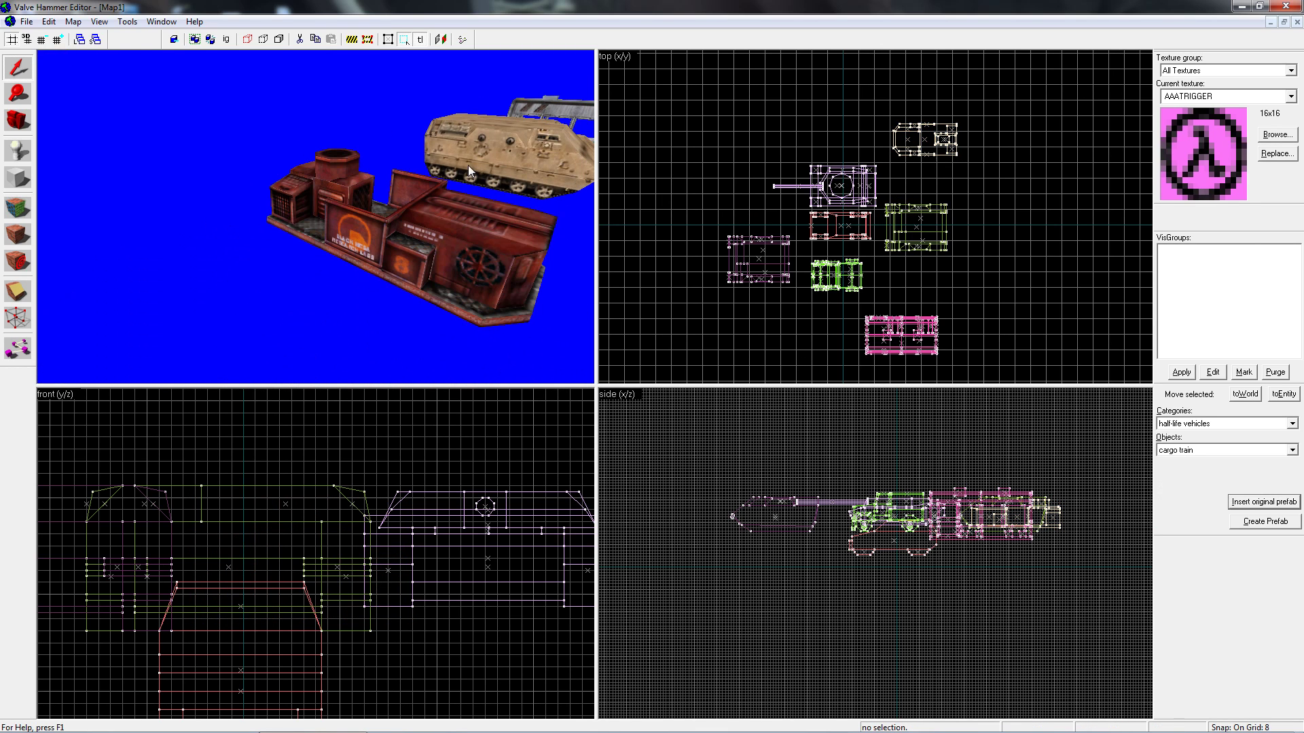
{"action": "key", "text": "w"}
{"action": "key", "text": "s"}
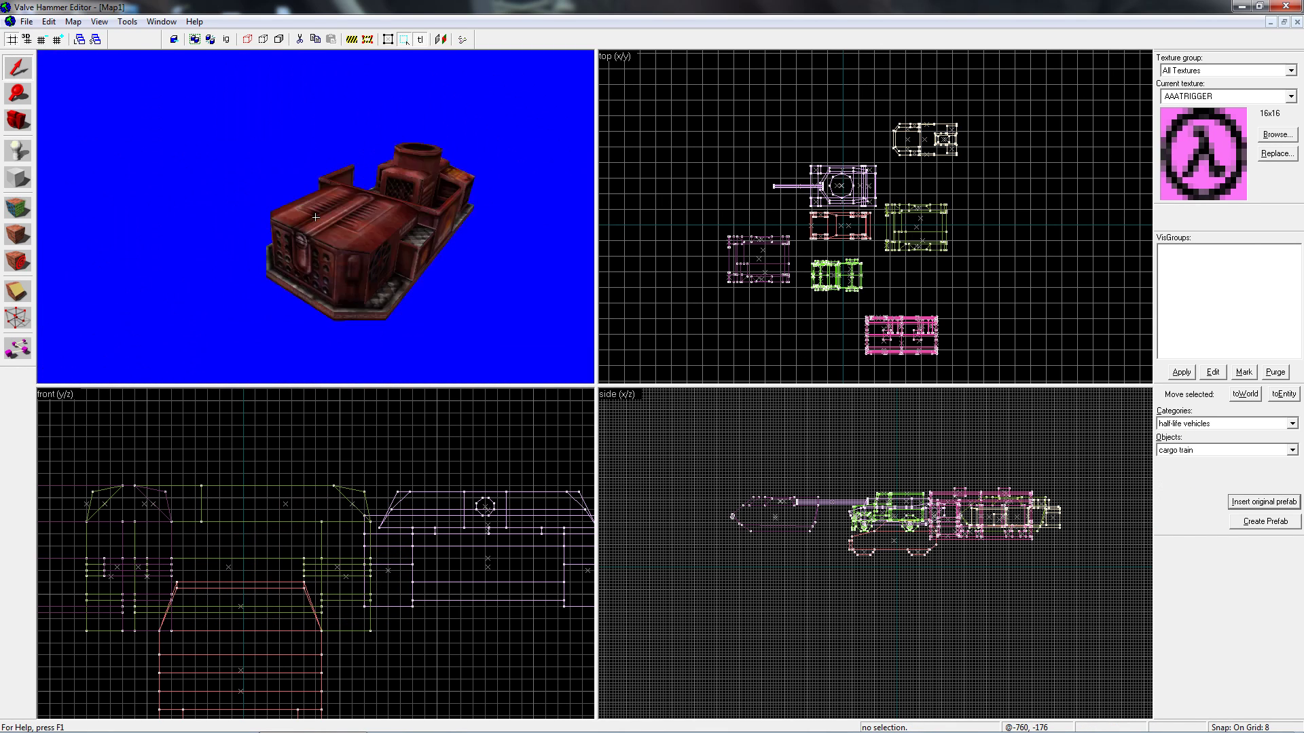
{"action": "key", "text": "z"}
Insert the original flatbed train prefab, place it between apc 1 and the subway train in the top view, and deselect it
{"action": "left_click", "coordinate": [1215, 451]}
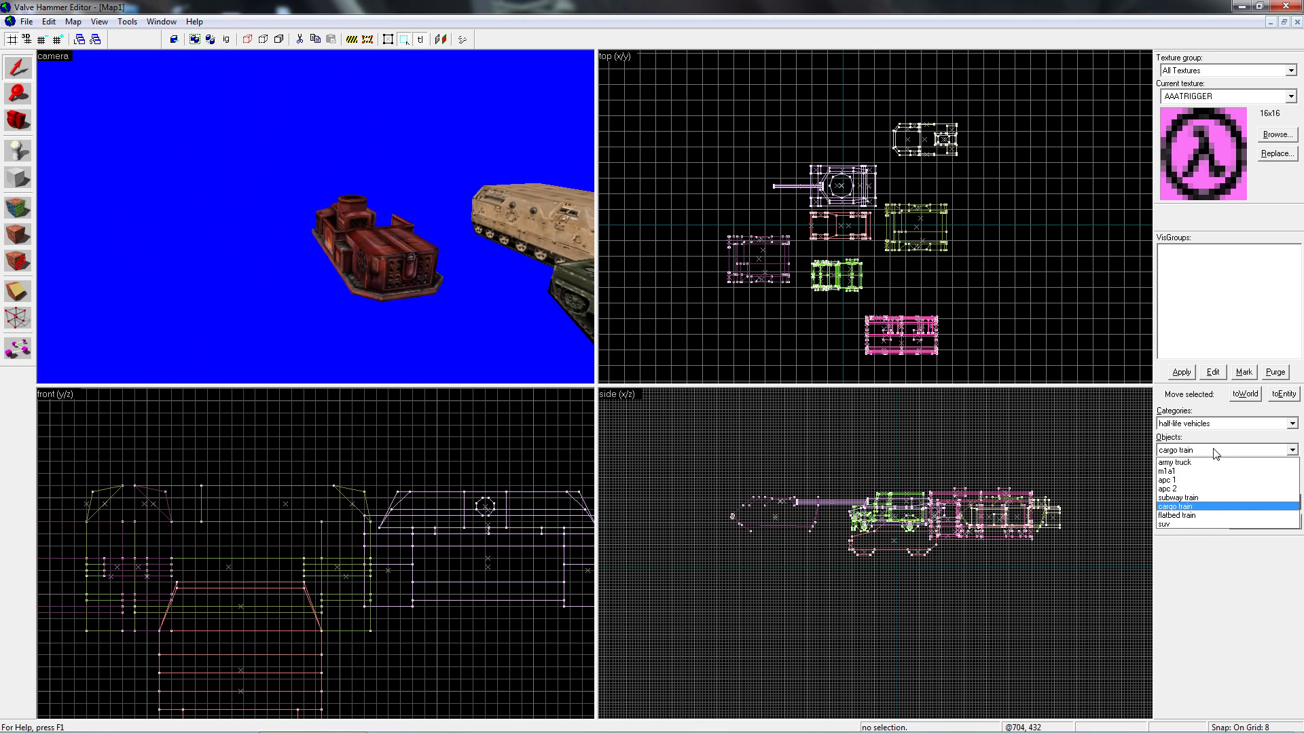
{"action": "left_click", "coordinate": [1203, 516]}
{"action": "left_click", "coordinate": [1264, 502]}
{"action": "mouse_move", "coordinate": [316, 218]}
{"action": "left_mouse_down"}
{"action": "mouse_move", "coordinate": [299, 210]}
{"action": "mouse_move", "coordinate": [316, 218]}
{"action": "left_mouse_up"}
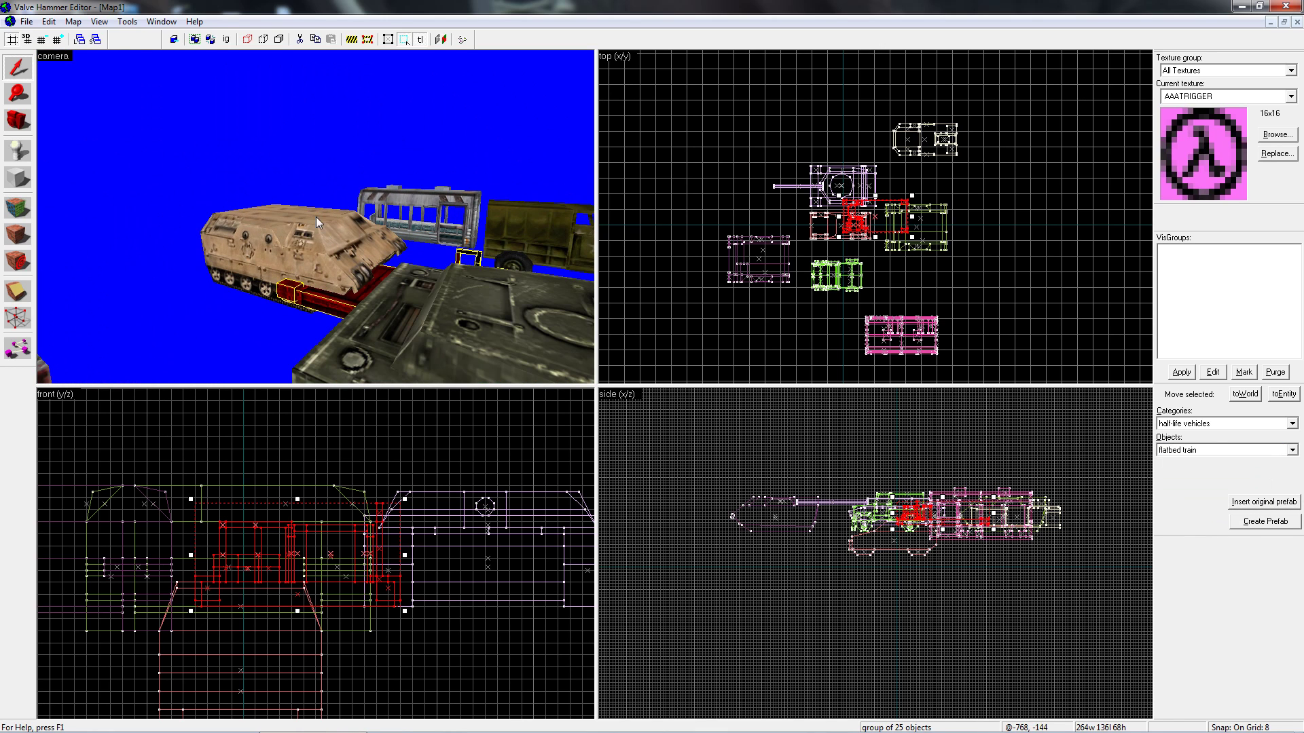
{"action": "left_click_drag", "start_coordinate": [880, 217], "coordinate": [967, 295]}
{"action": "key", "text": "z"}
{"action": "key", "text": "d"}
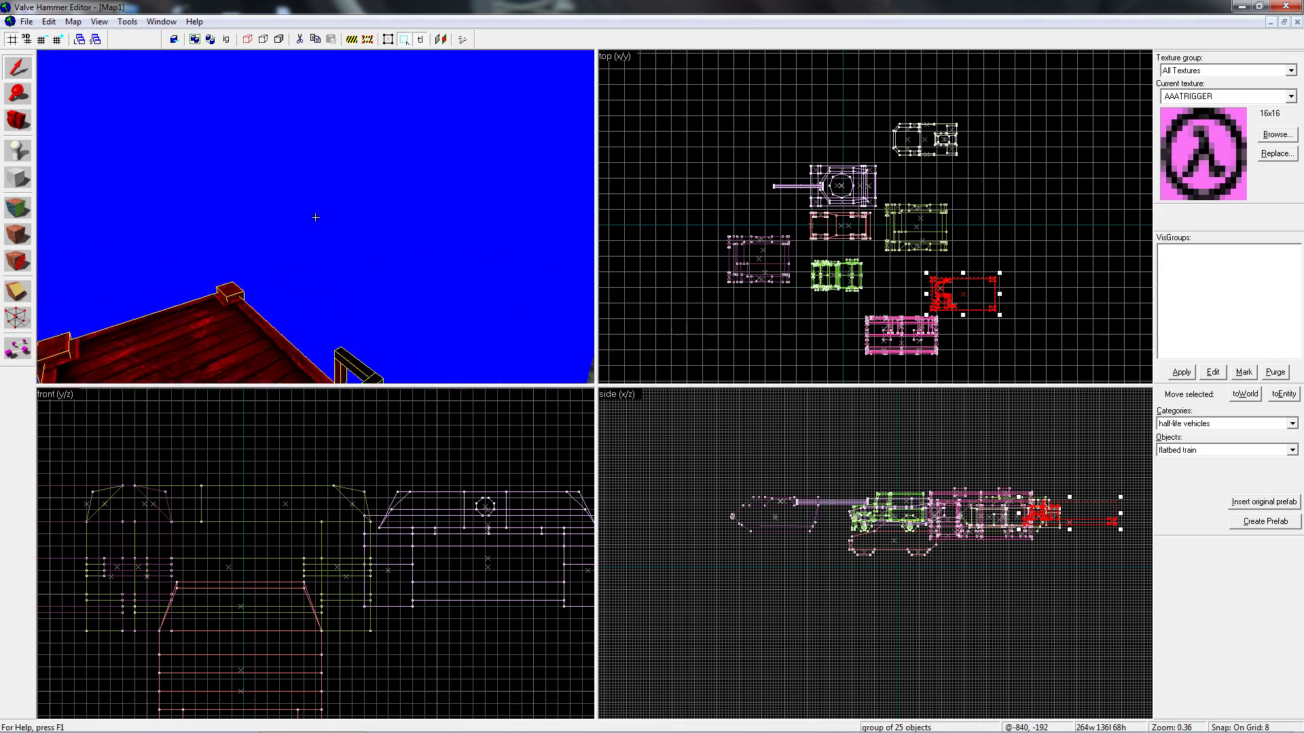
{"action": "key", "text": "Escape"}
{"action": "key", "text": "w"}
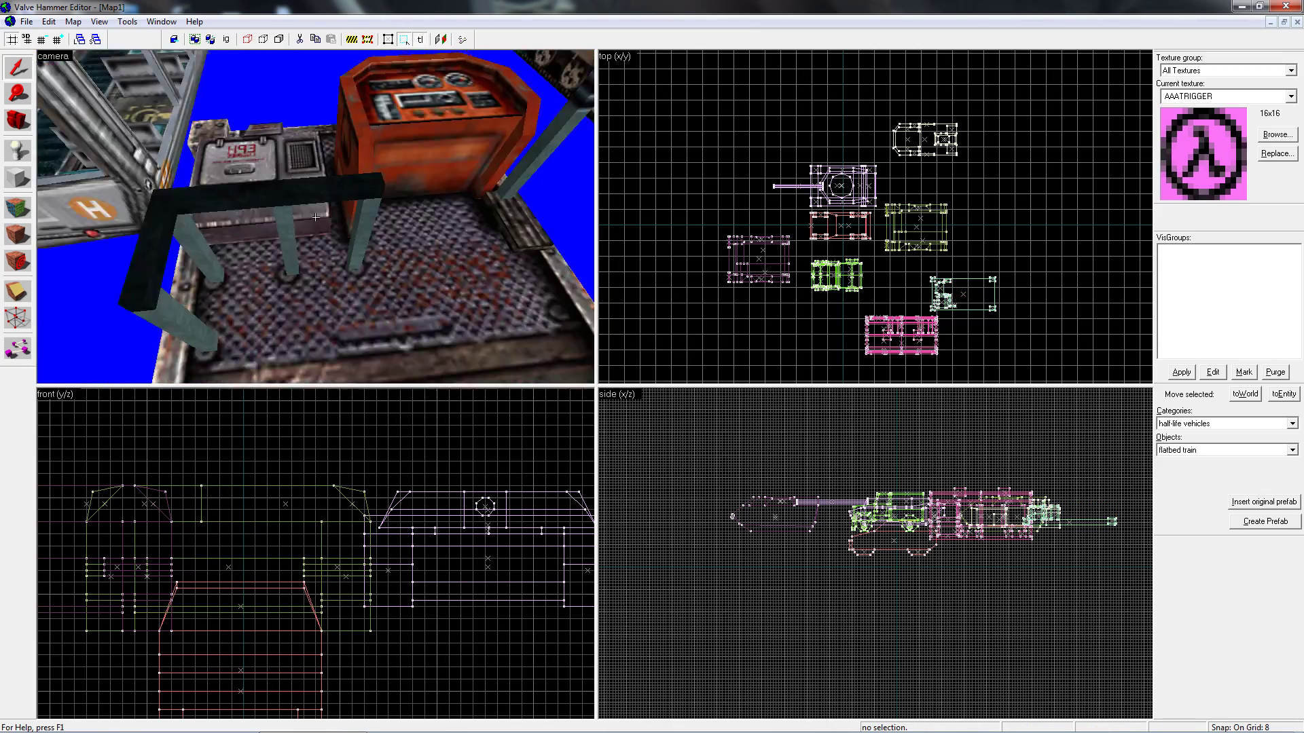
{"action": "left_click", "coordinate": [315, 217]}
{"action": "key", "text": "s"}
{"action": "left_click", "coordinate": [315, 217]}
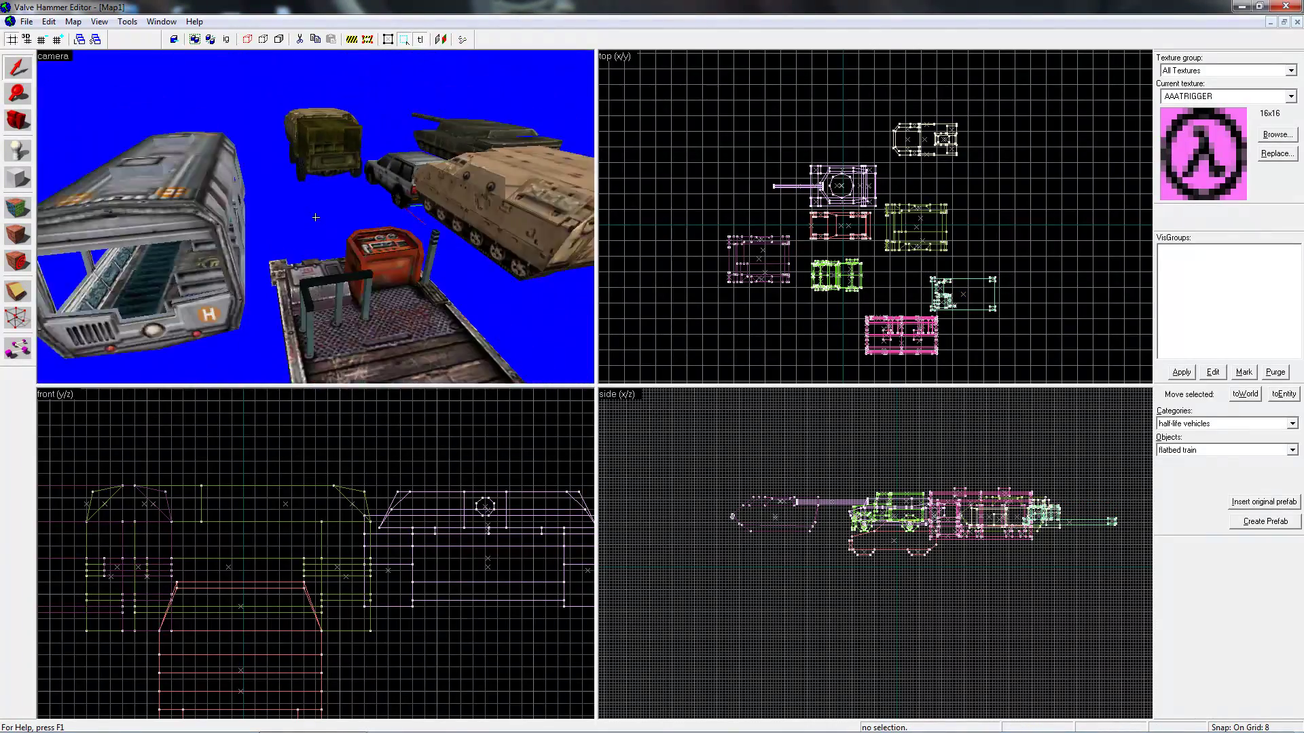
{"action": "key", "text": "z"}
Insert the original Doors prefab from the HL replicas category, place it clear of the vehicles behind the cargo train, and deselect it
{"action": "left_click", "coordinate": [1225, 427]}
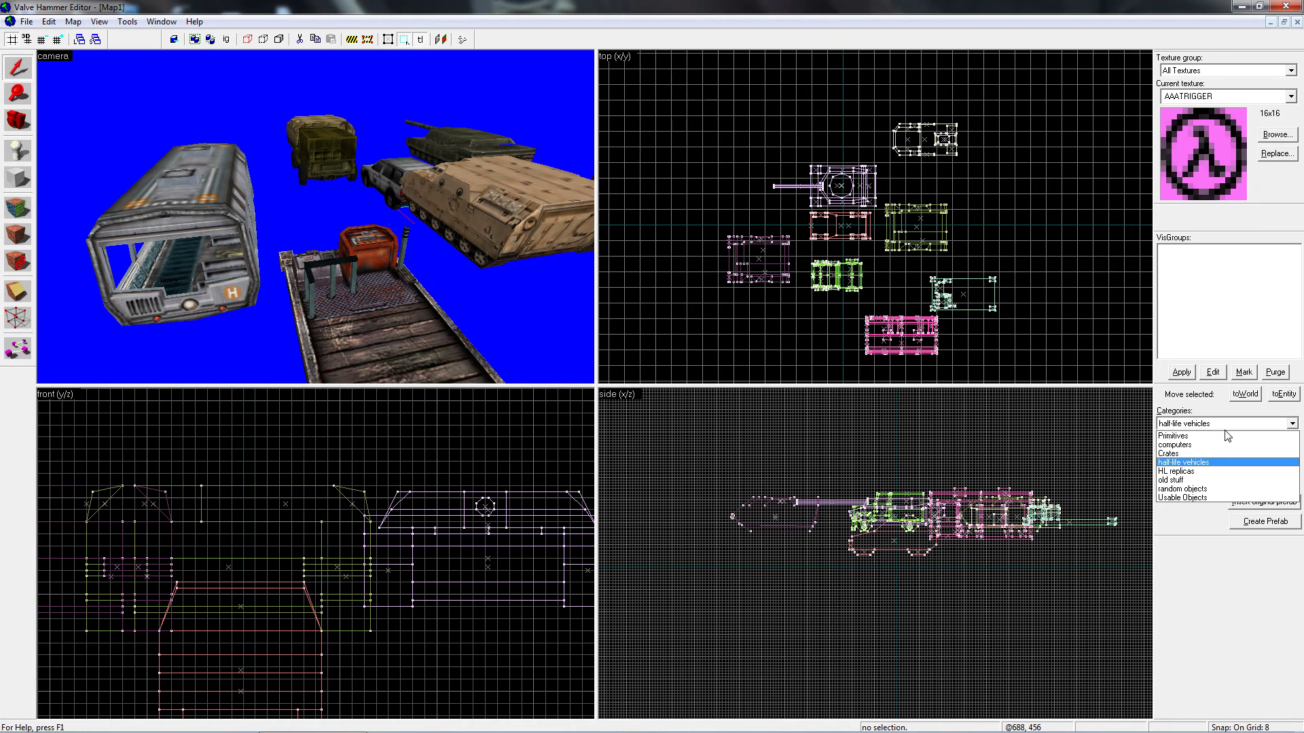
{"action": "left_click", "coordinate": [1216, 471]}
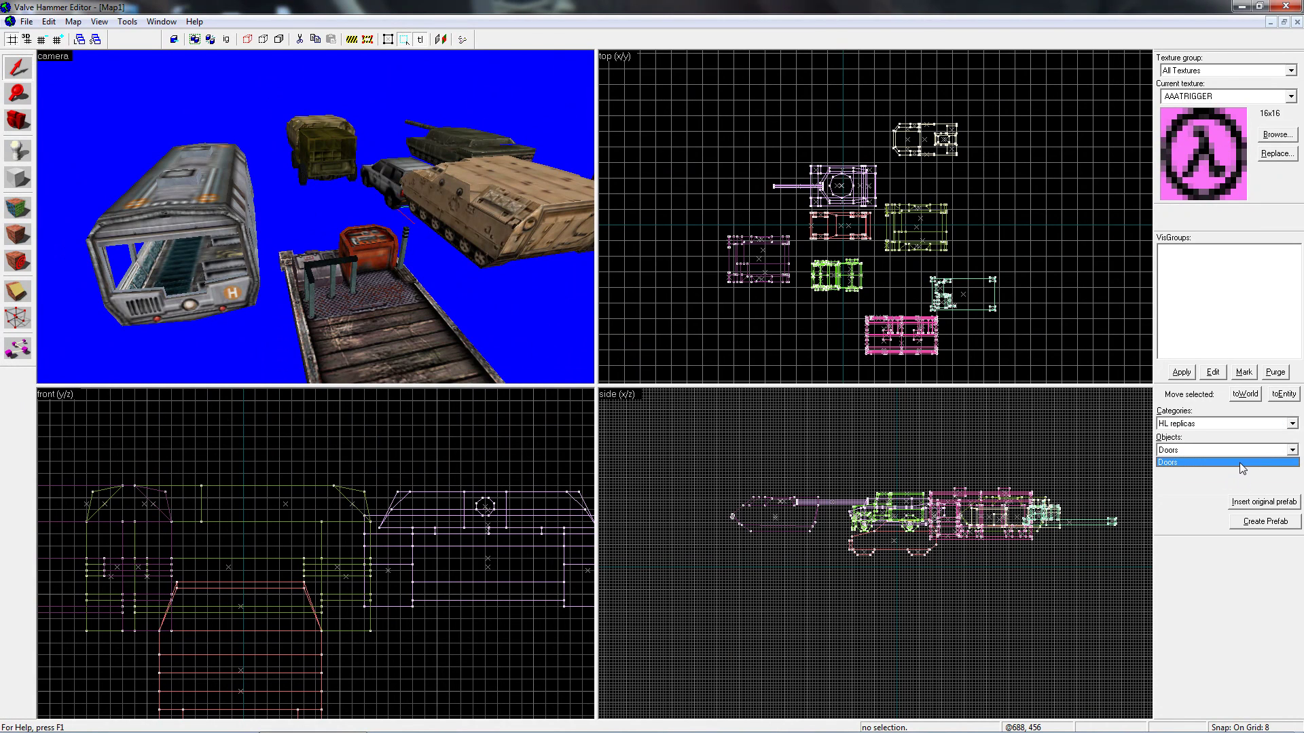
{"action": "left_click", "coordinate": [1240, 462]}
{"action": "left_click", "coordinate": [1263, 502]}
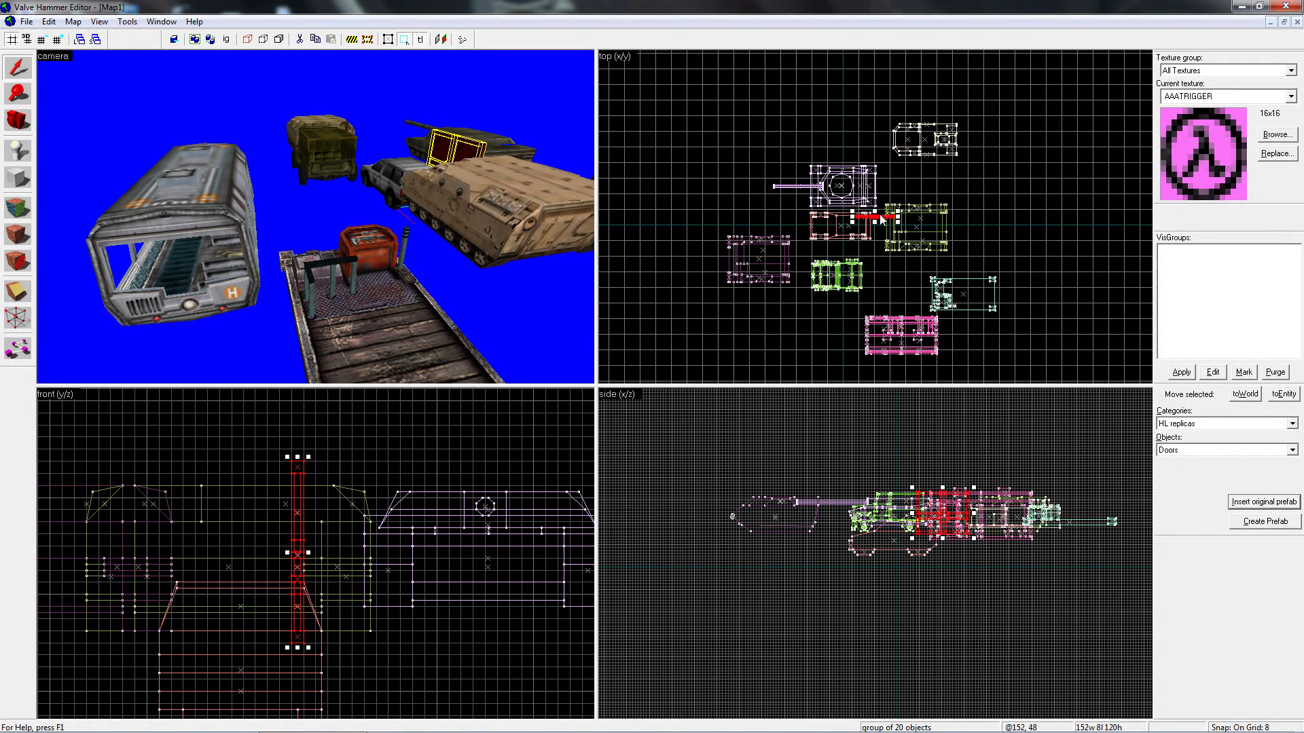
{"action": "left_click_drag", "start_coordinate": [881, 219], "coordinate": [1034, 175]}
{"action": "key", "text": "z"}
{"action": "key", "text": "w"}
{"action": "key", "text": "Escape"}
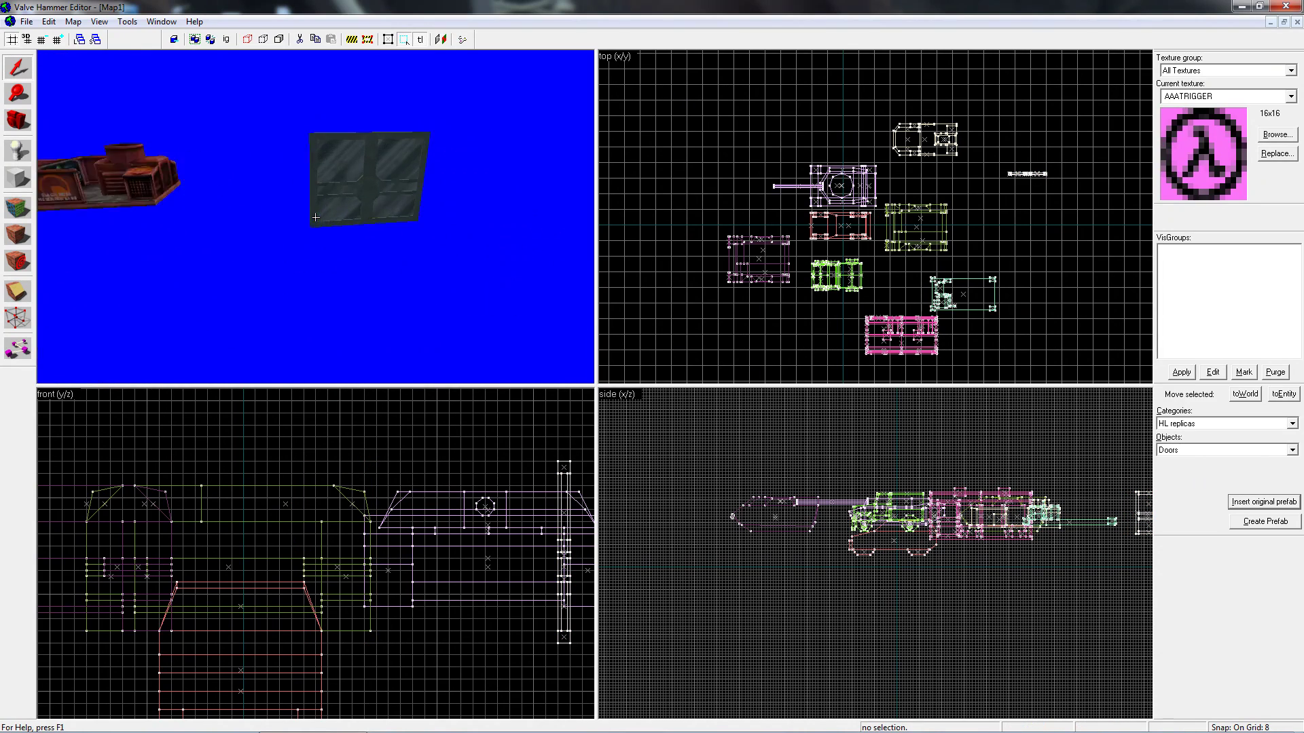
Examine the inserted doors up close in the camera view, leaving them deselected
{"action": "key", "text": "w"}
{"action": "left_click", "coordinate": [315, 217]}
{"action": "key", "text": "s"}
{"action": "key", "text": "w"}
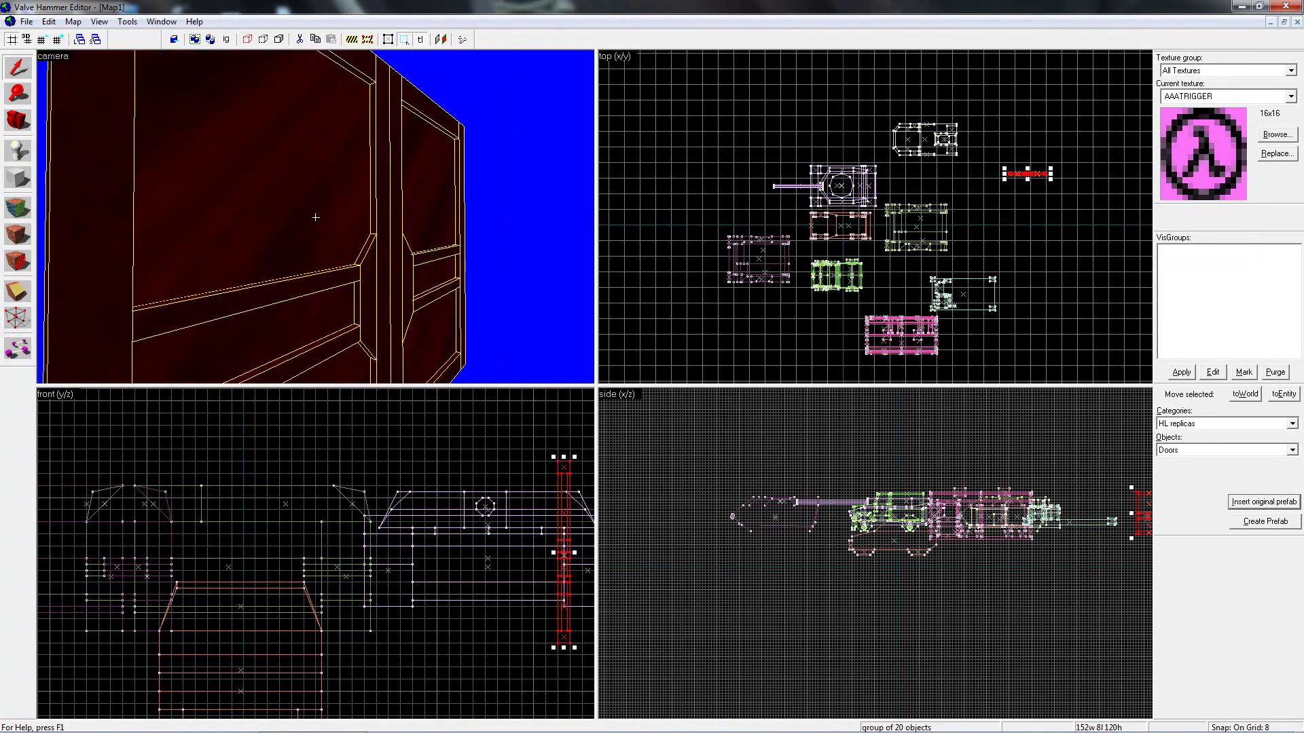
{"action": "key", "text": "s"}
{"action": "key", "text": "w"}
{"action": "key", "text": "Escape"}
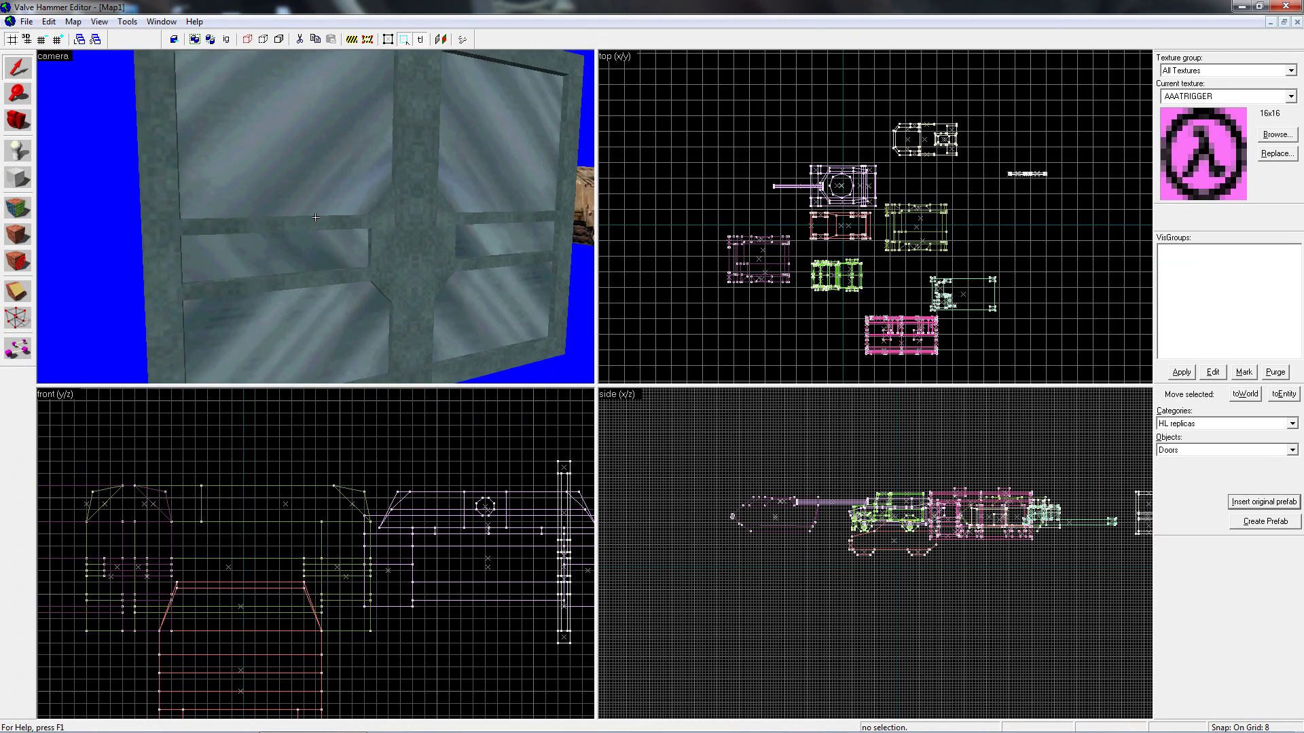
{"action": "key", "text": "a"}
{"action": "key", "text": "s"}
{"action": "key", "text": "z"}
Look through the objects offered in the Primitives prefab category
{"action": "left_click", "coordinate": [1212, 423]}
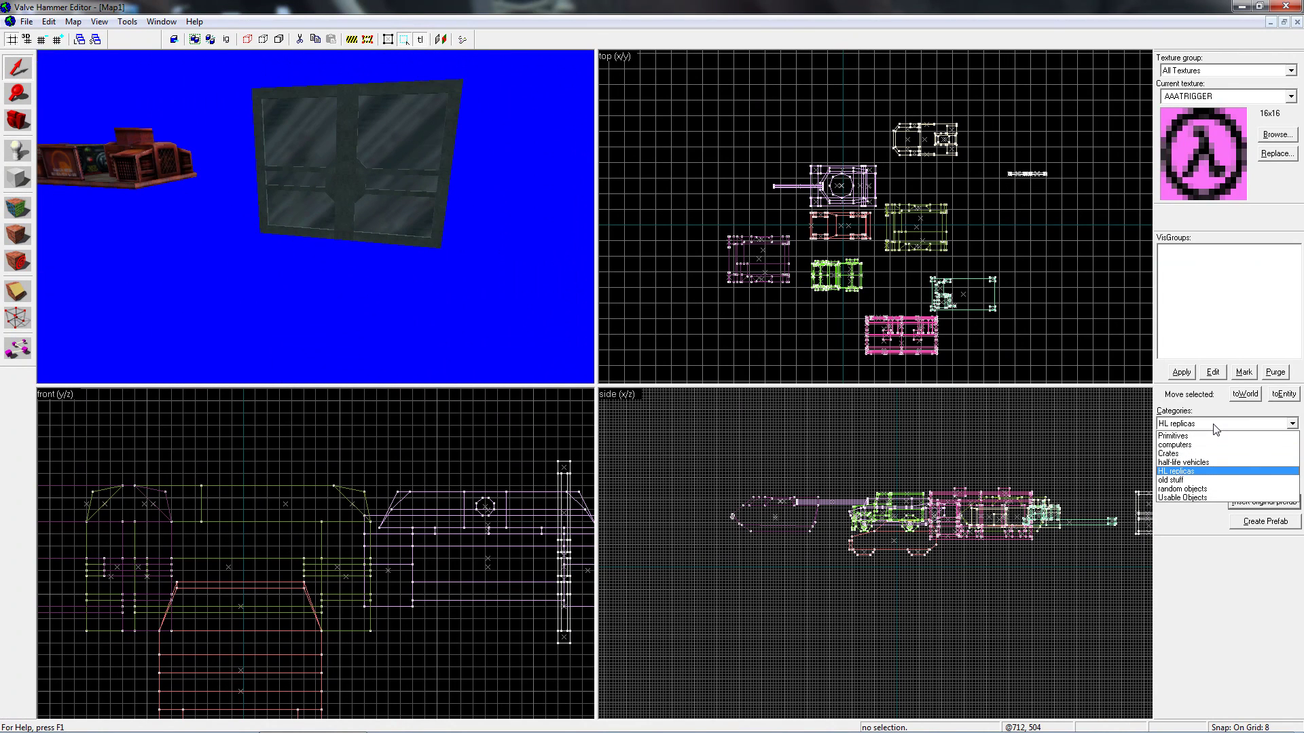
{"action": "left_click", "coordinate": [1220, 453]}
{"action": "left_click", "coordinate": [1250, 450]}
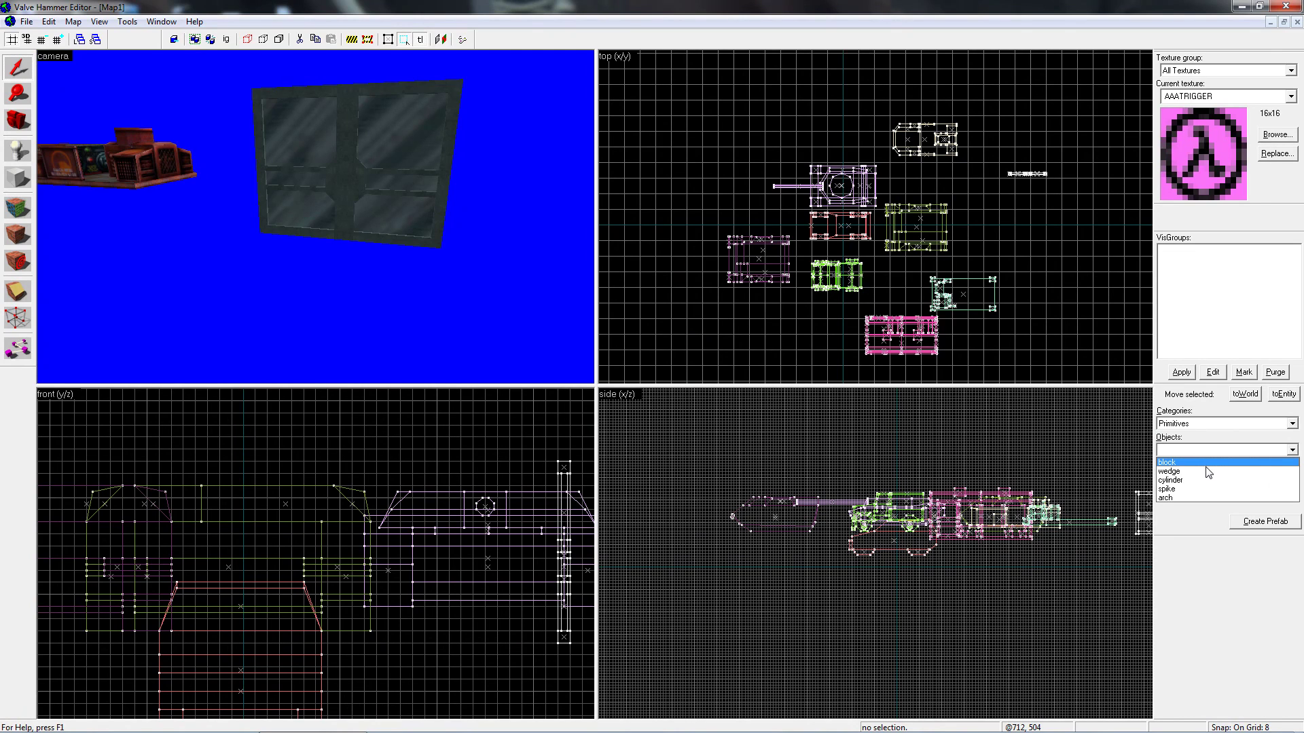
{"action": "left_click", "coordinate": [1203, 433]}
Insert the original Tan Computer 2, east prefab from the computers category and locate it among the vehicles
{"action": "left_click", "coordinate": [1202, 426]}
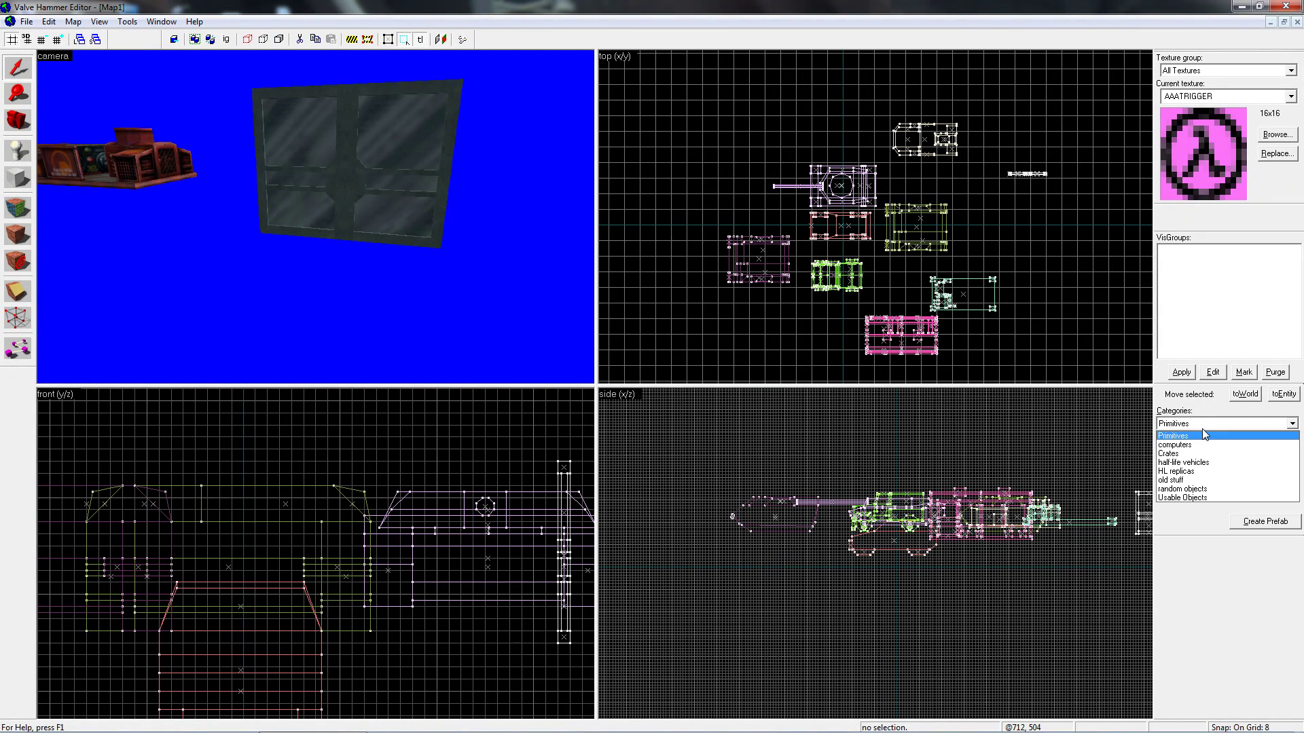
{"action": "left_click", "coordinate": [1208, 445]}
{"action": "left_click", "coordinate": [1222, 450]}
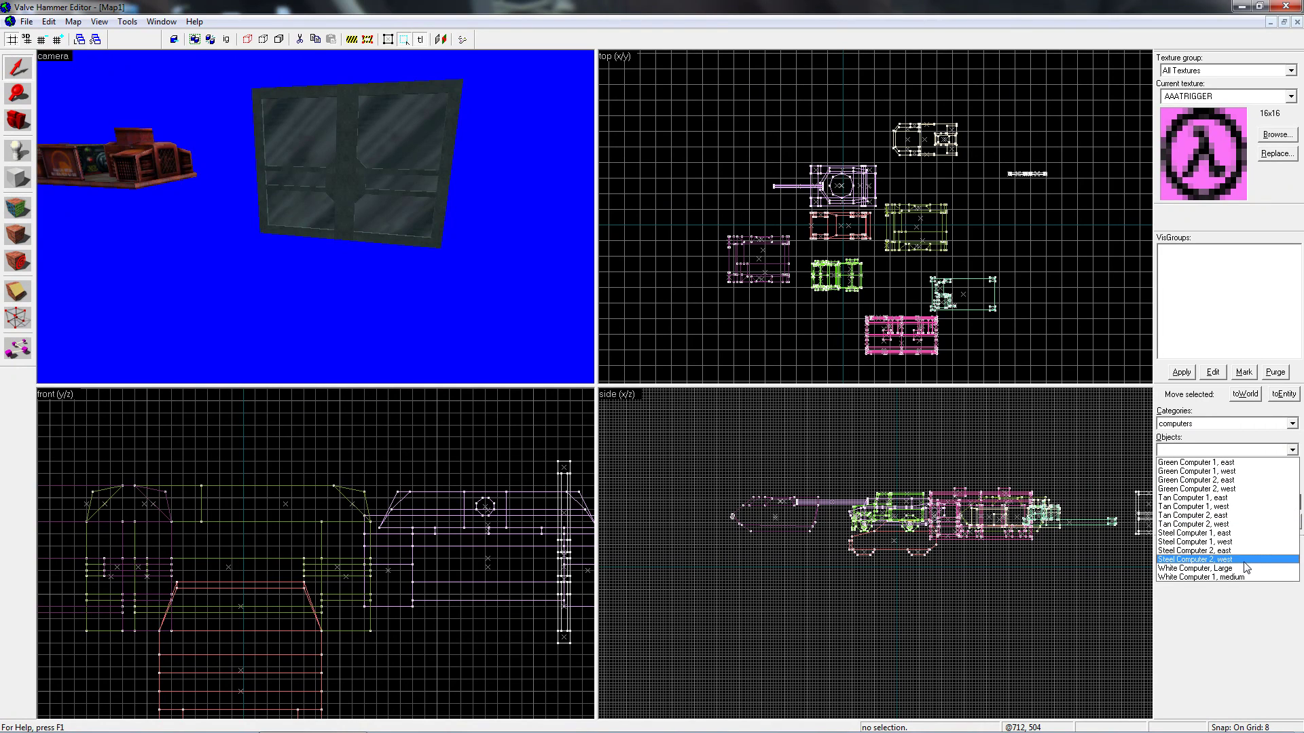
{"action": "left_click", "coordinate": [1241, 517]}
{"action": "left_click", "coordinate": [1249, 506]}
{"action": "key", "text": "z"}
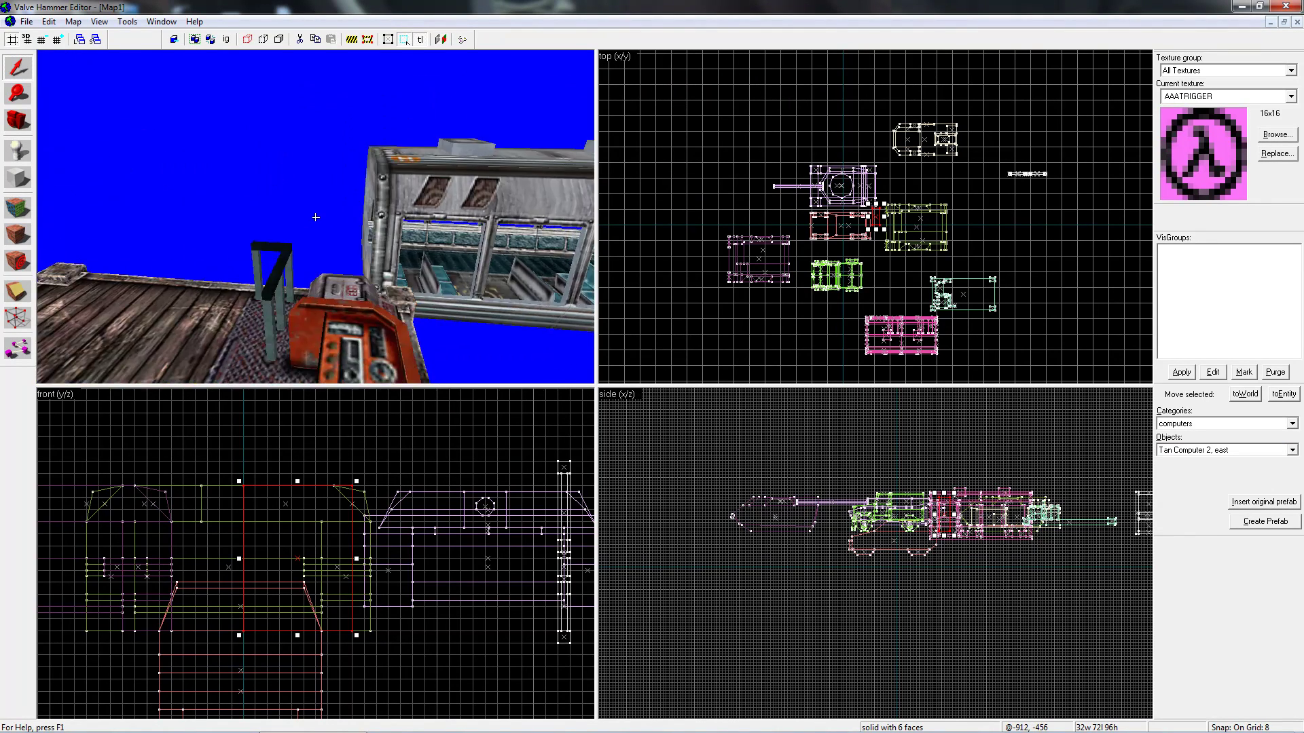
{"action": "key", "text": "w"}
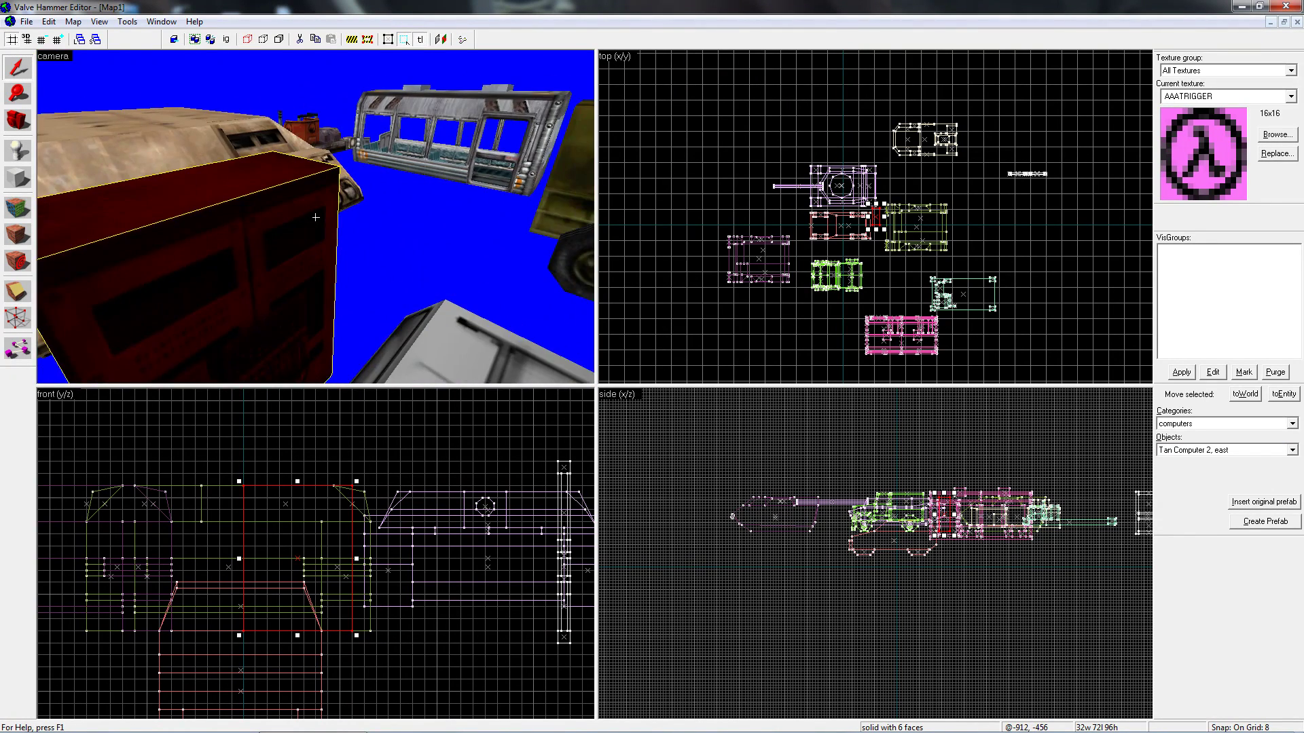
{"action": "key", "text": "s"}
{"action": "key", "text": "z"}
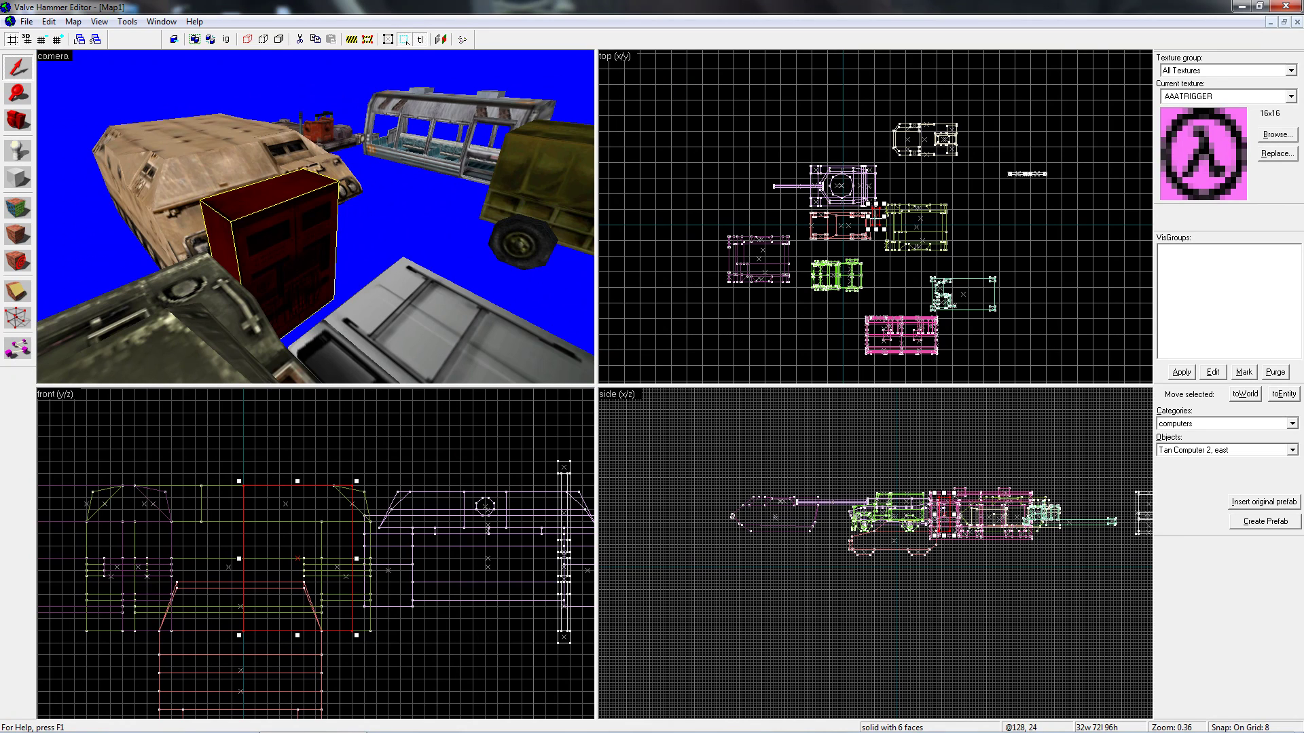
Move the tan computer in the top view to the empty space beyond apc 1, near the doors, and deselect it
{"action": "left_click_drag", "start_coordinate": [875, 219], "coordinate": [1037, 241]}
{"action": "key", "text": "z"}
{"action": "key", "text": "w"}
{"action": "key", "text": "Escape"}
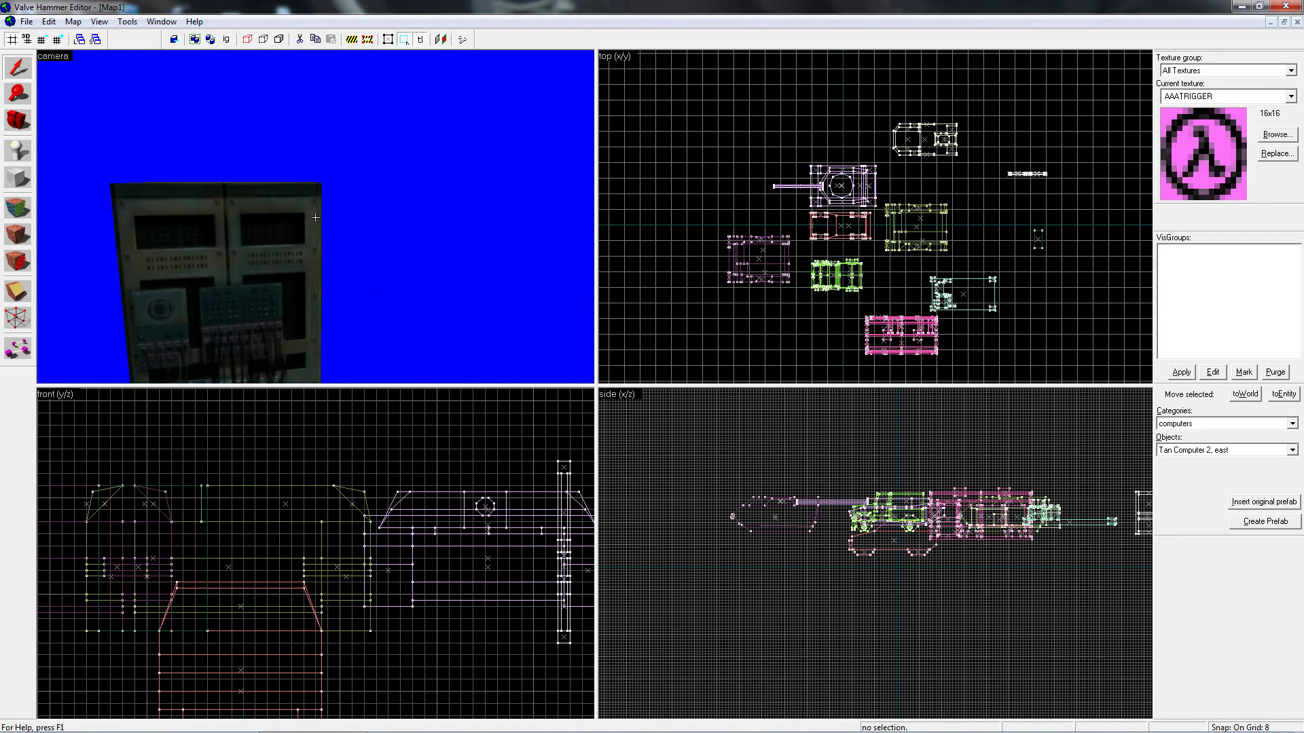
Examine the tan computer from several sides in the camera view, along with the whole group of inserted prefabs
{"action": "key", "text": "w"}
{"action": "key", "text": "a"}
{"action": "key", "text": "w"}
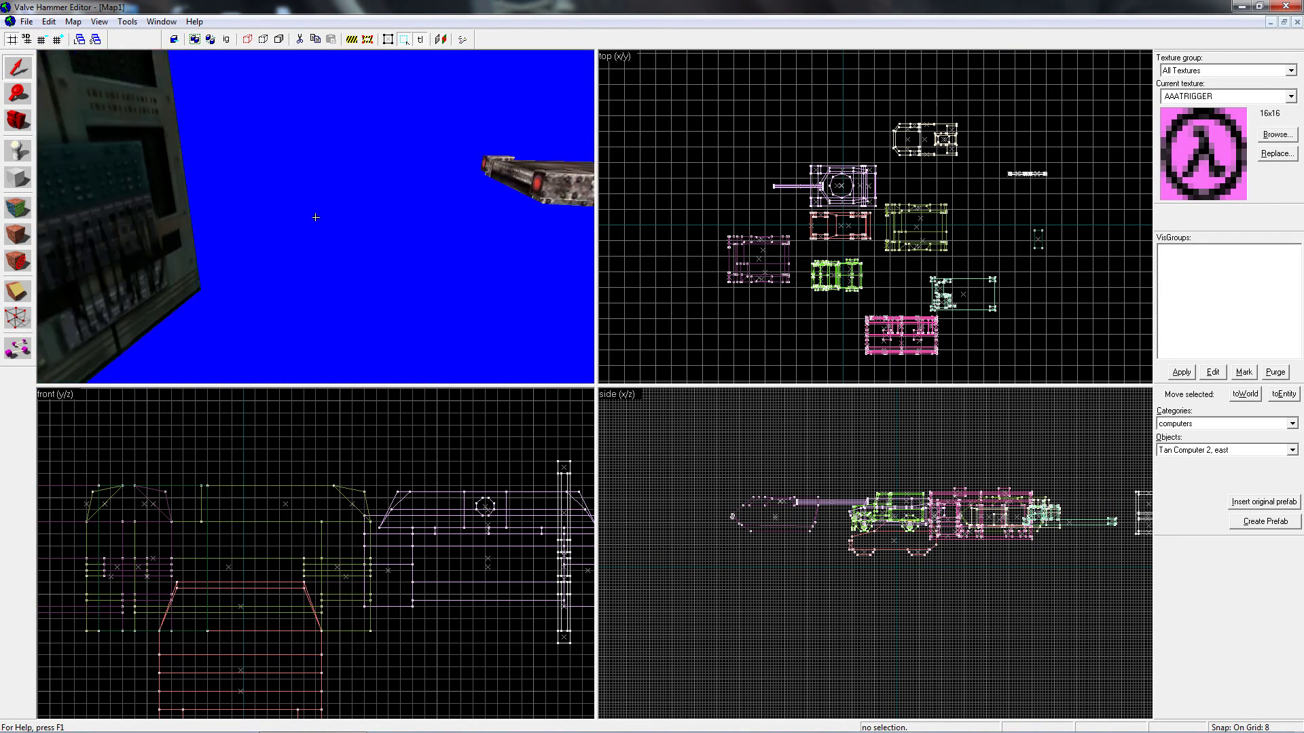
{"action": "key", "text": "s"}
{"action": "key", "text": "a"}
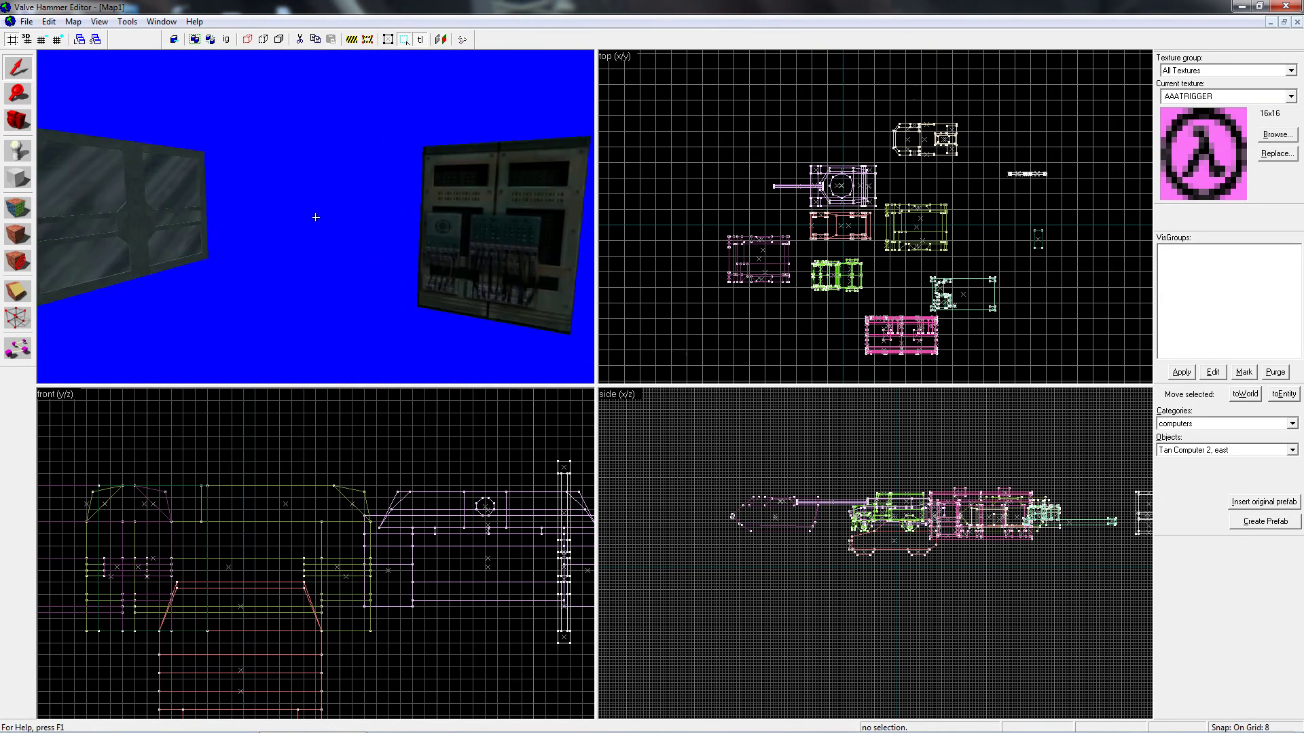
{"action": "key", "text": "w"}
{"action": "key", "text": "s"}
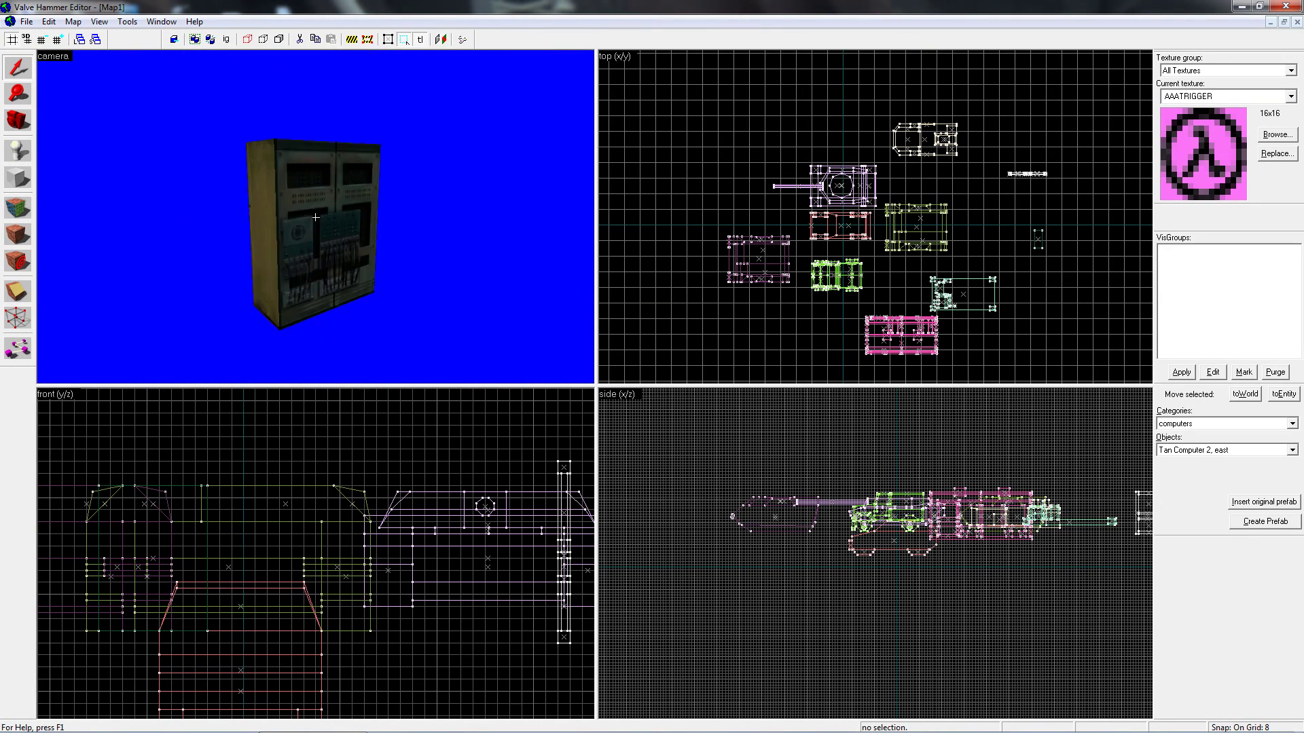
{"action": "key", "text": "w"}
{"action": "key", "text": "s"}
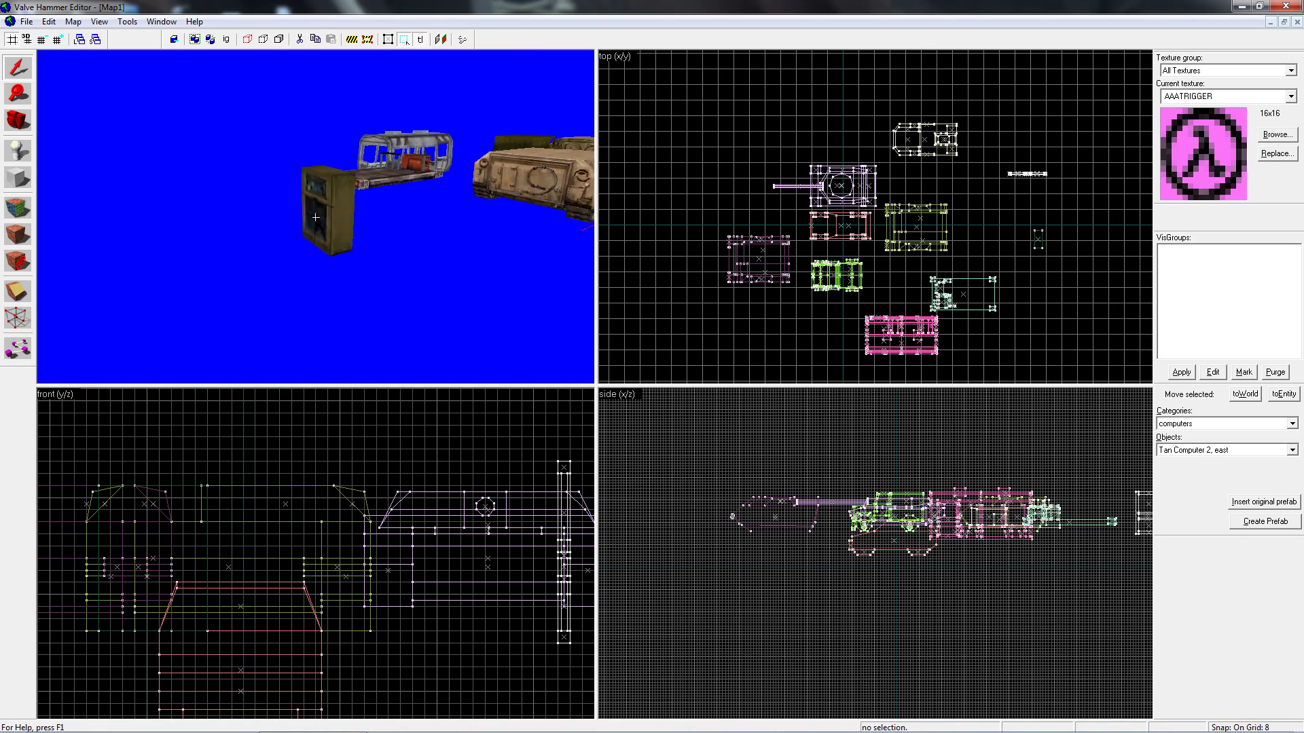
{"action": "key", "text": "s"}
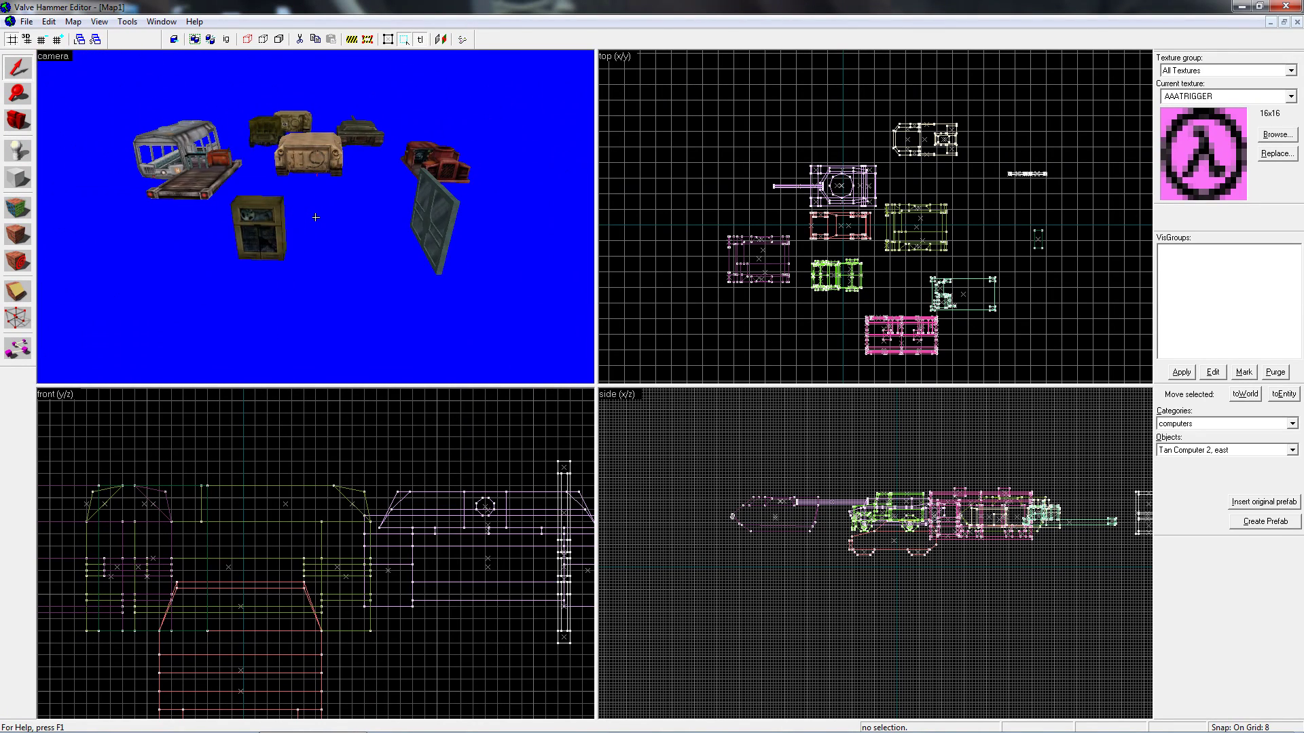
{"action": "key", "text": "w"}
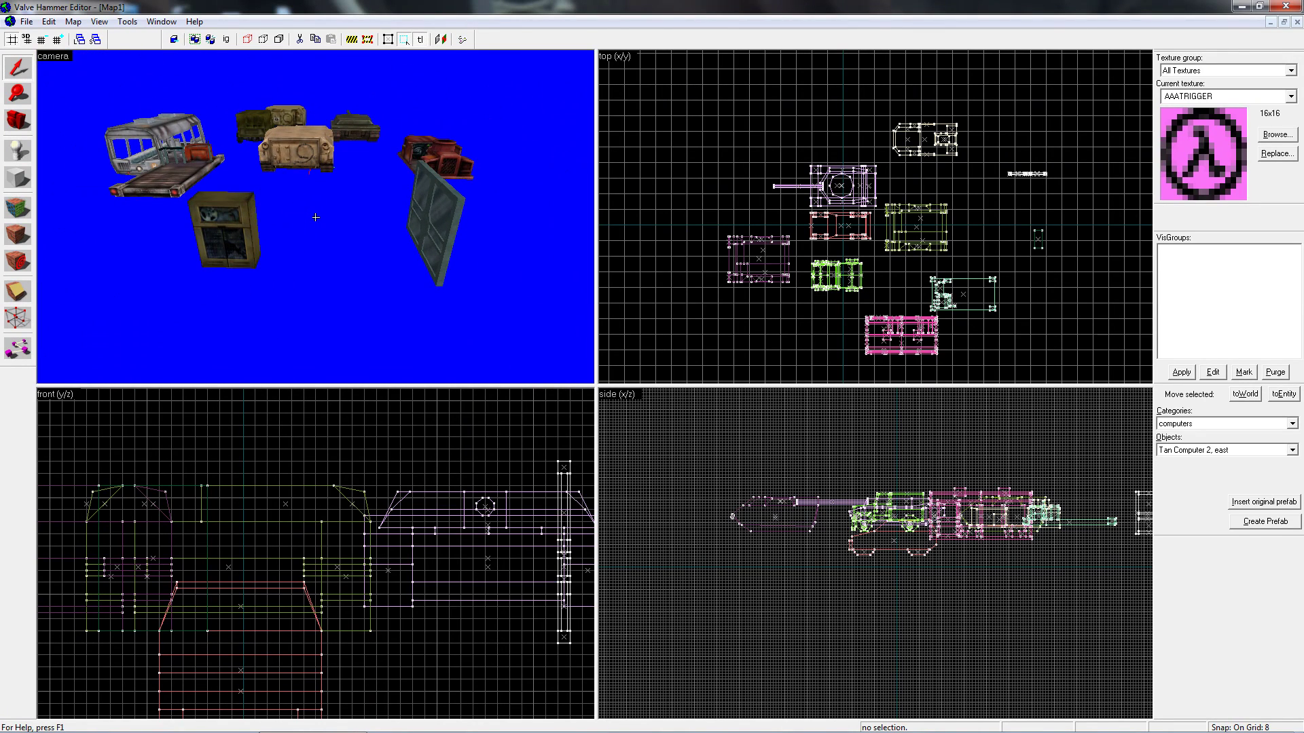
Look through the random objects prefab category and insert the original Electronics cart prefab
{"action": "left_click", "coordinate": [1289, 451]}
{"action": "left_click", "coordinate": [1276, 424]}
{"action": "left_click", "coordinate": [1277, 424]}
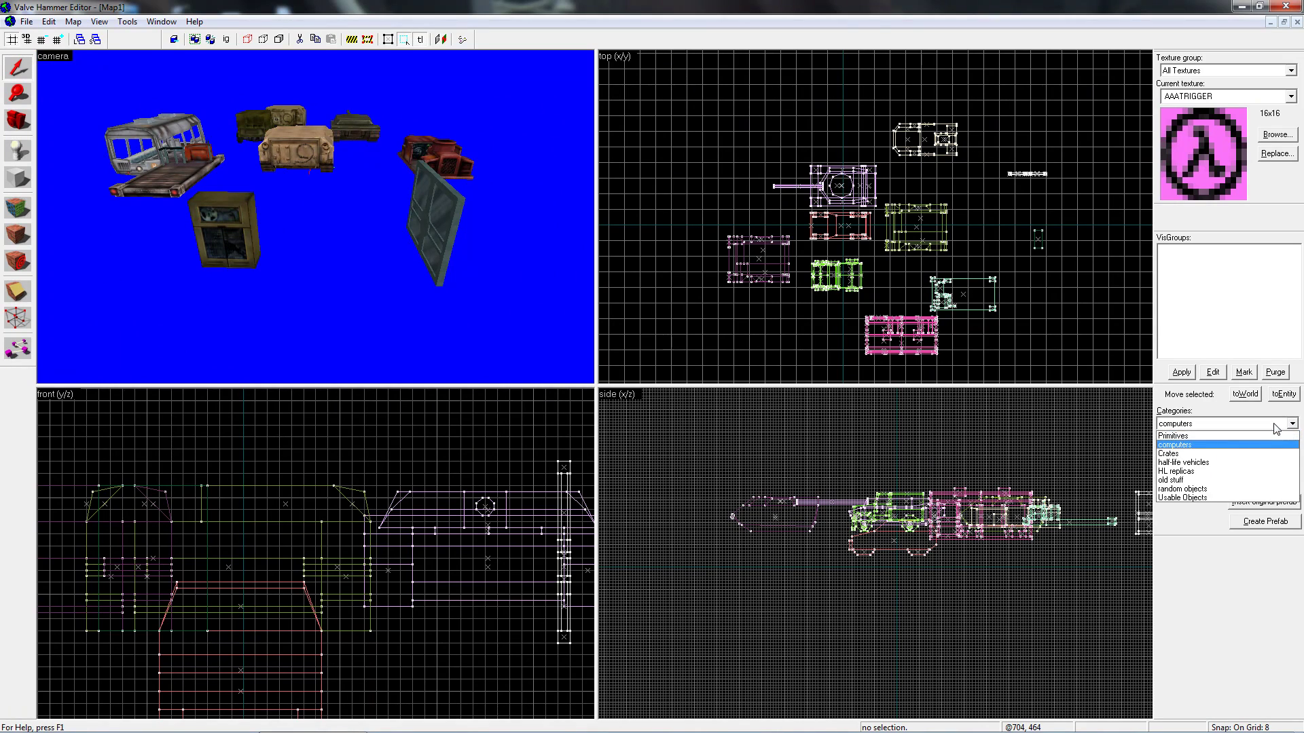
{"action": "left_click", "coordinate": [1195, 489]}
{"action": "left_click", "coordinate": [1240, 451]}
{"action": "scroll", "coordinate": [1222, 516], "scroll_direction": "down", "scroll_amount": 5}
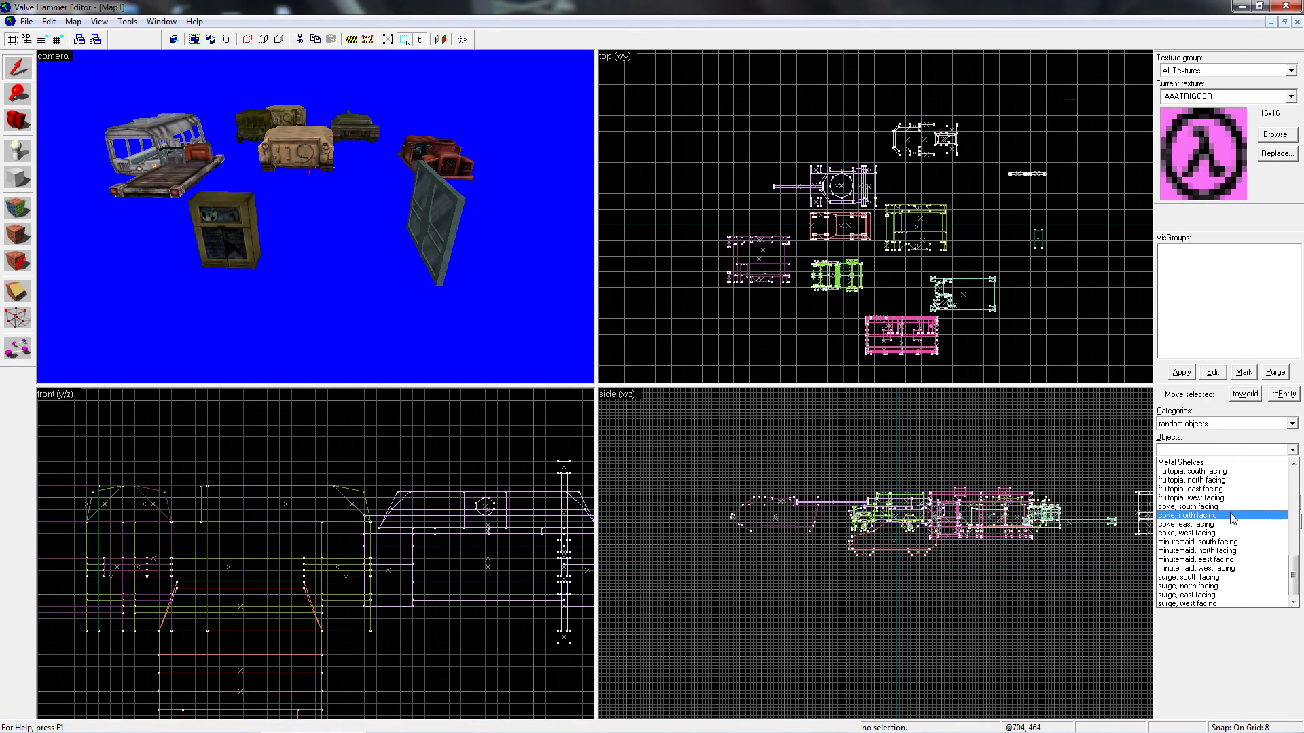
{"action": "left_click_drag", "start_coordinate": [1285, 567], "coordinate": [1286, 487]}
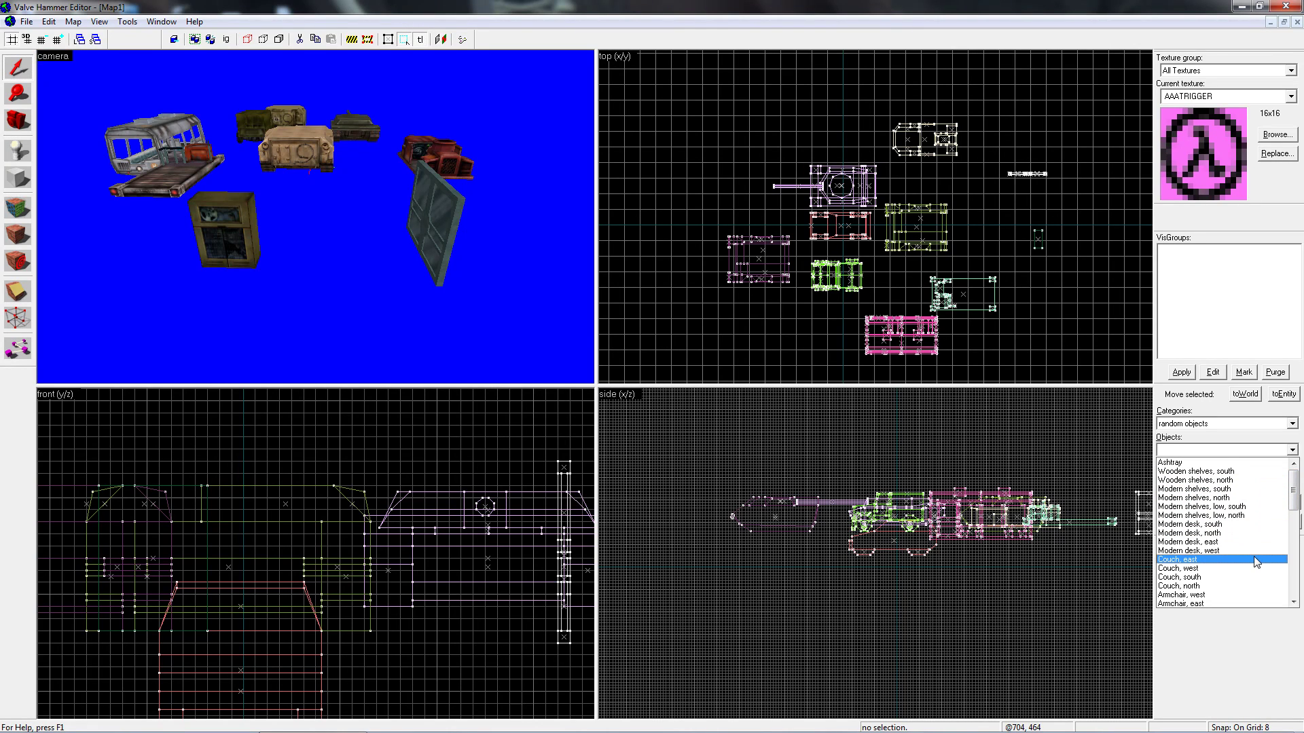
{"action": "scroll", "coordinate": [1243, 536], "scroll_direction": "down", "scroll_amount": 3}
{"action": "scroll", "coordinate": [1222, 556], "scroll_direction": "down", "scroll_amount": 2}
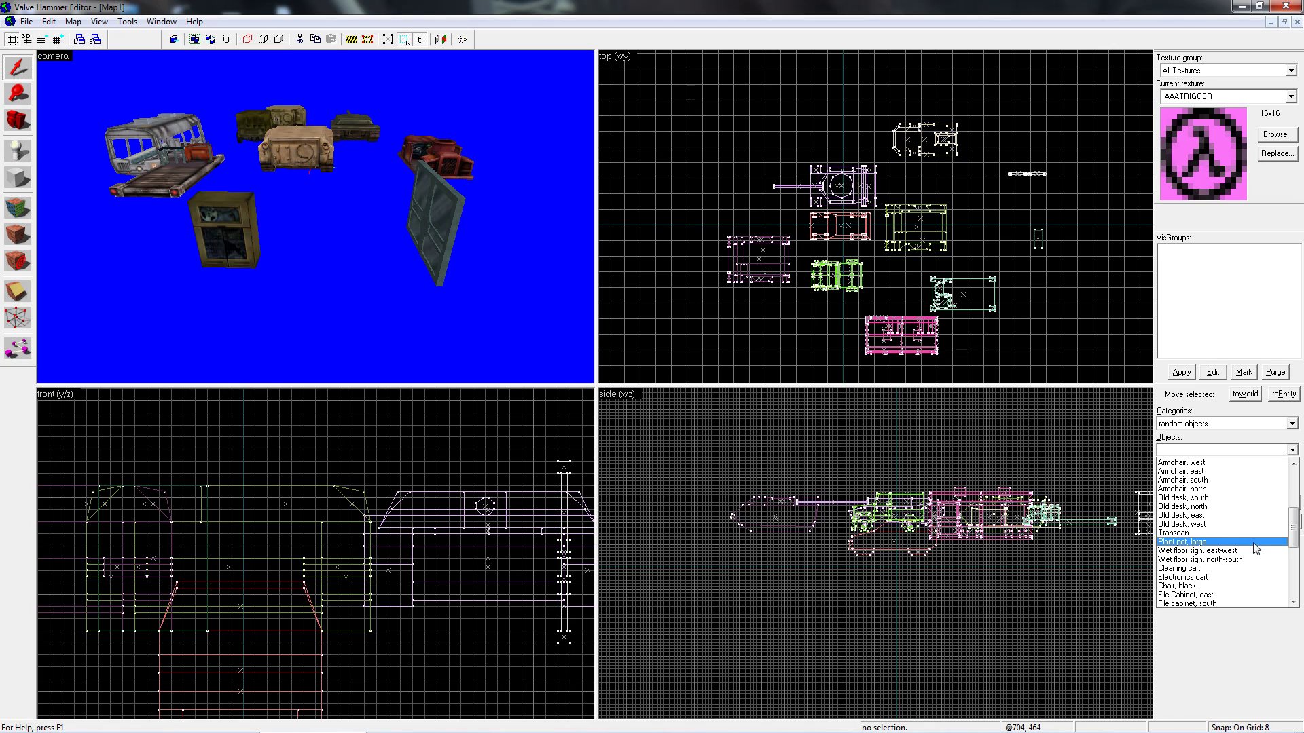
{"action": "scroll", "coordinate": [1241, 554], "scroll_direction": "down", "scroll_amount": 2}
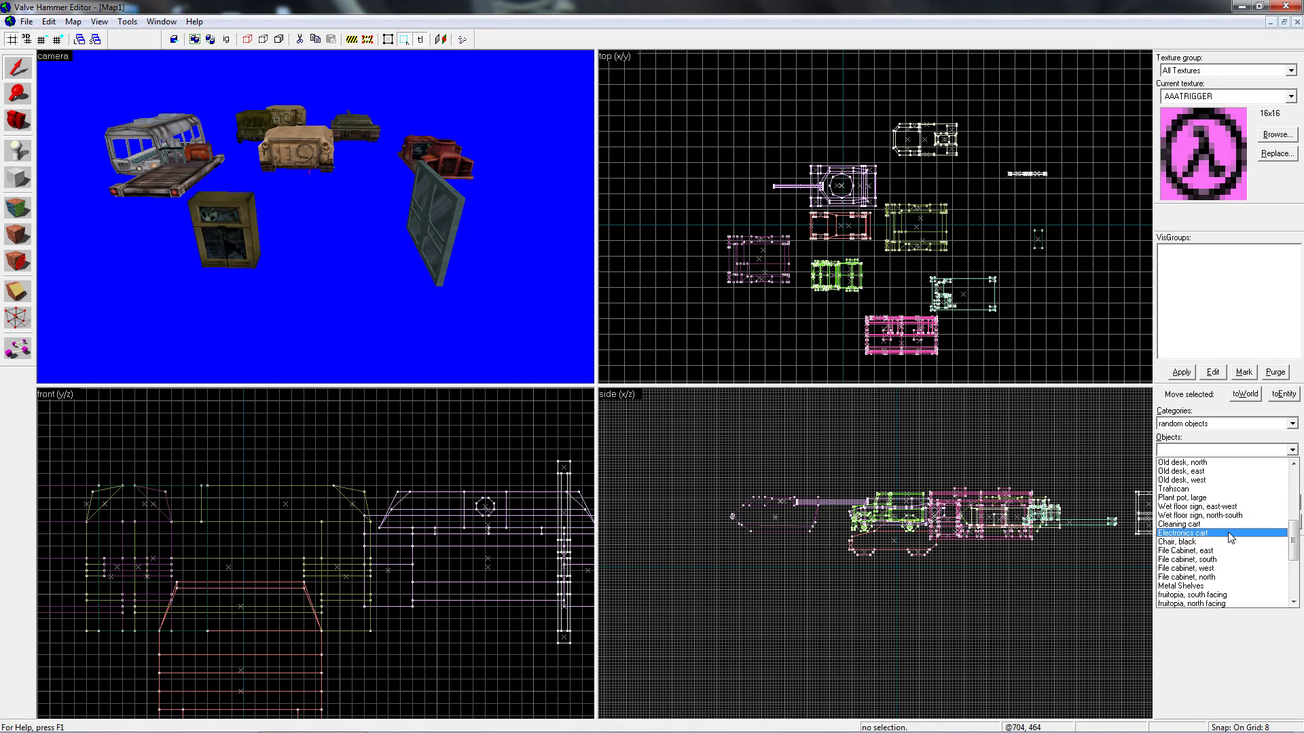
{"action": "left_click", "coordinate": [1230, 533]}
{"action": "left_click", "coordinate": [1264, 502]}
Move the electronics cart in the top view to the empty space between the vehicles, deselect it and view it up close
{"action": "left_click_drag", "start_coordinate": [871, 219], "coordinate": [891, 283]}
{"action": "key", "text": "z"}
{"action": "key", "text": "w"}
{"action": "key", "text": "Escape"}
{"action": "key", "text": "a"}
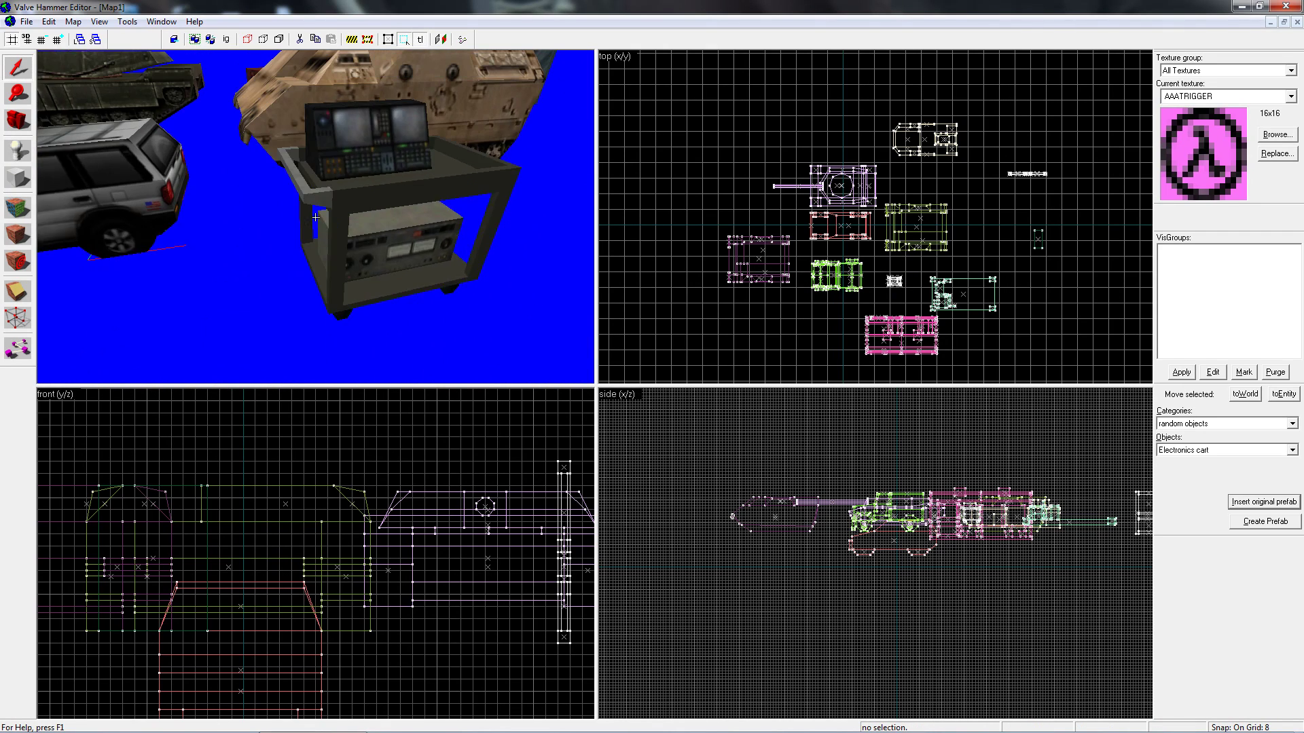
{"action": "key", "text": "z"}
{"action": "left_click", "coordinate": [1217, 454]}
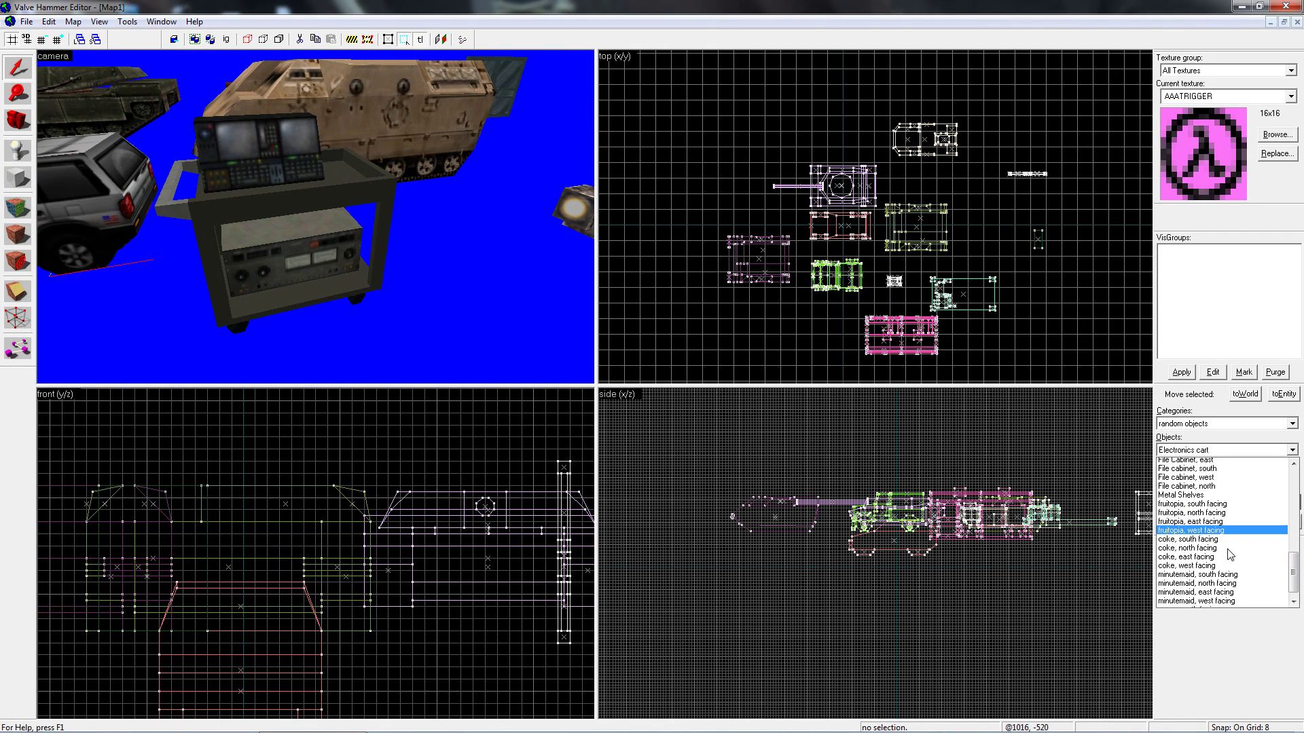
{"action": "scroll", "coordinate": [1222, 503], "scroll_direction": "up", "scroll_amount": 5}
{"action": "left_click", "coordinate": [1217, 425]}
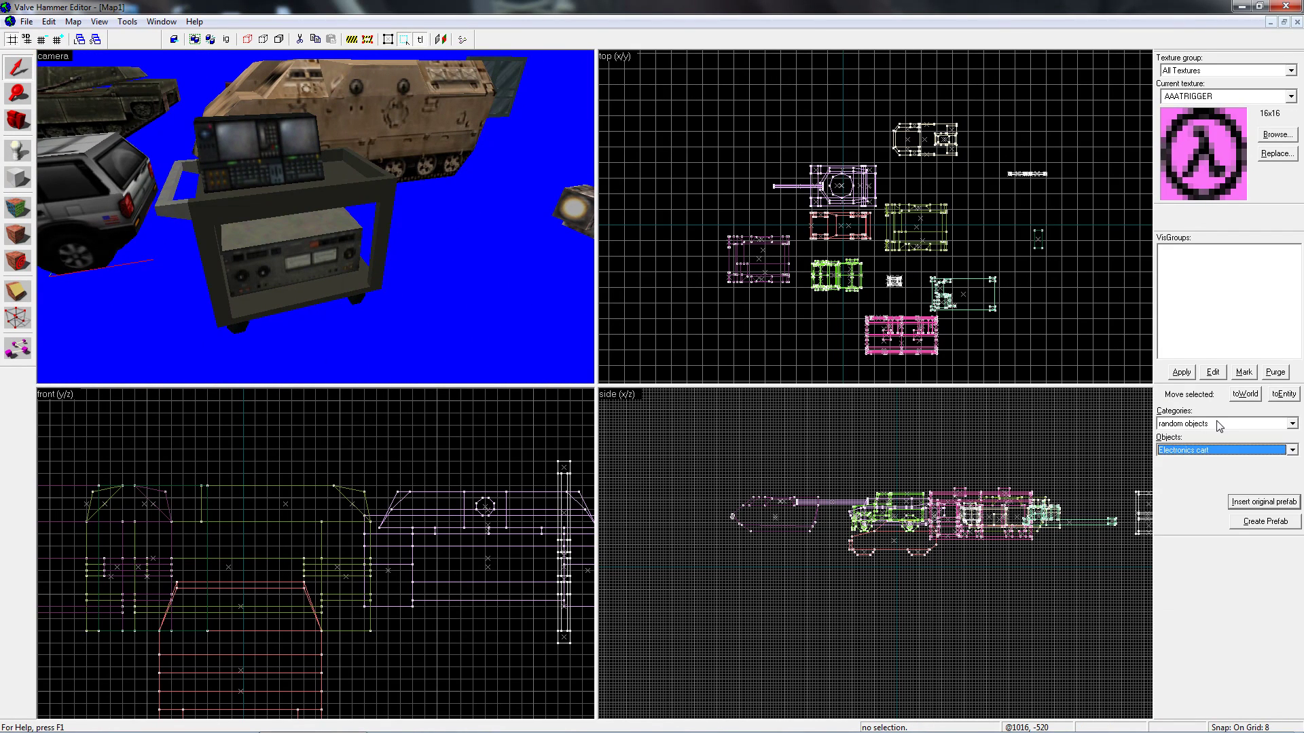
Insert the original medkit, north facing prefab from the Usable Objects category, deselect it and view its front
{"action": "left_click", "coordinate": [1217, 425]}
{"action": "left_click", "coordinate": [1209, 498]}
{"action": "left_click", "coordinate": [1227, 450]}
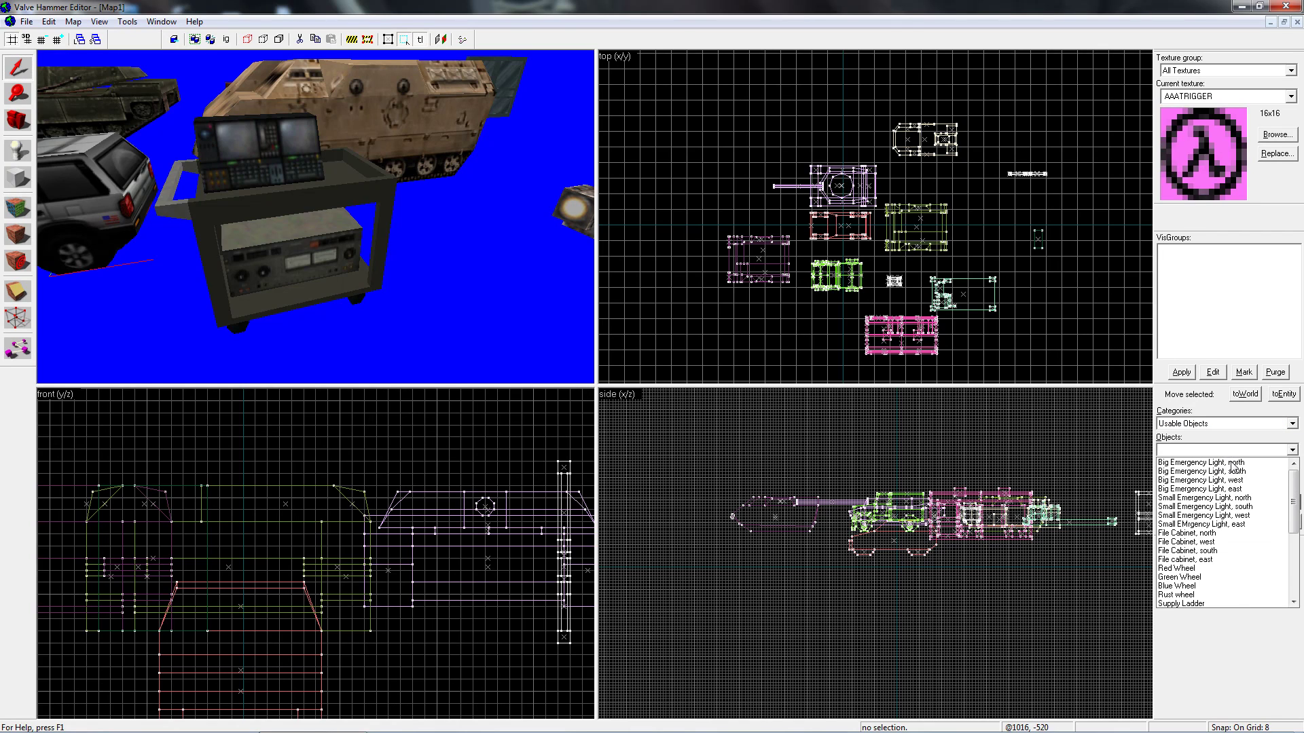
{"action": "scroll", "coordinate": [1227, 533], "scroll_direction": "down", "scroll_amount": 5}
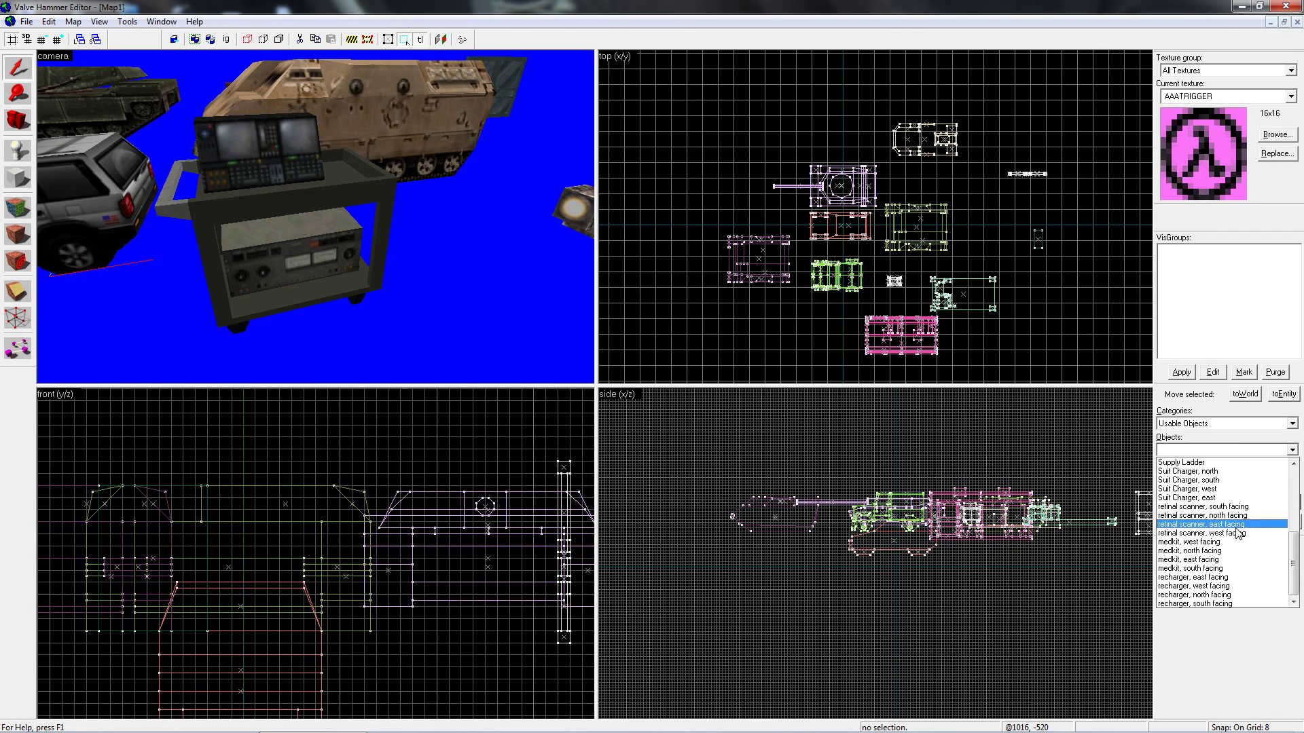
{"action": "left_click", "coordinate": [1226, 551]}
{"action": "left_click", "coordinate": [1262, 501]}
{"action": "key", "text": "Escape"}
{"action": "key", "text": "w"}
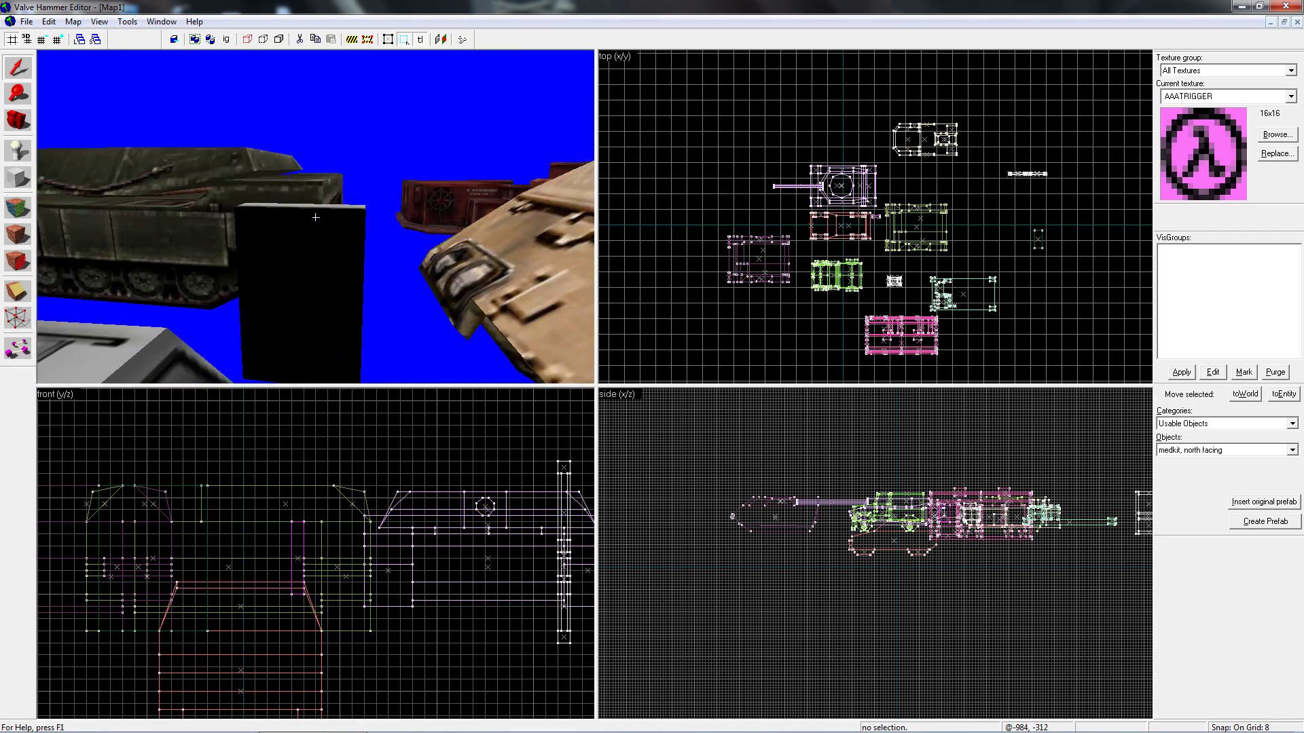
{"action": "key", "text": "z"}
Insert the original recharger, north facing prefab and move it in the top view clear of the medkit
{"action": "left_click", "coordinate": [1250, 451]}
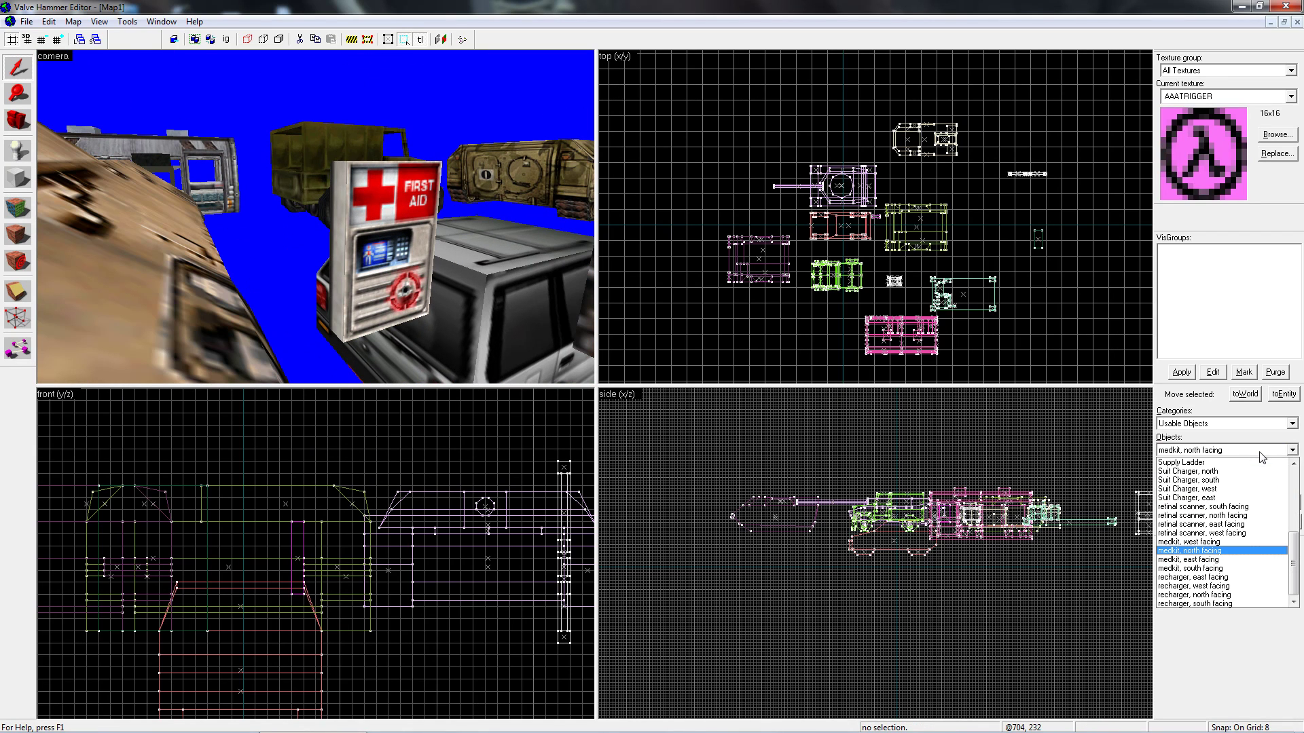
{"action": "left_click", "coordinate": [1240, 595]}
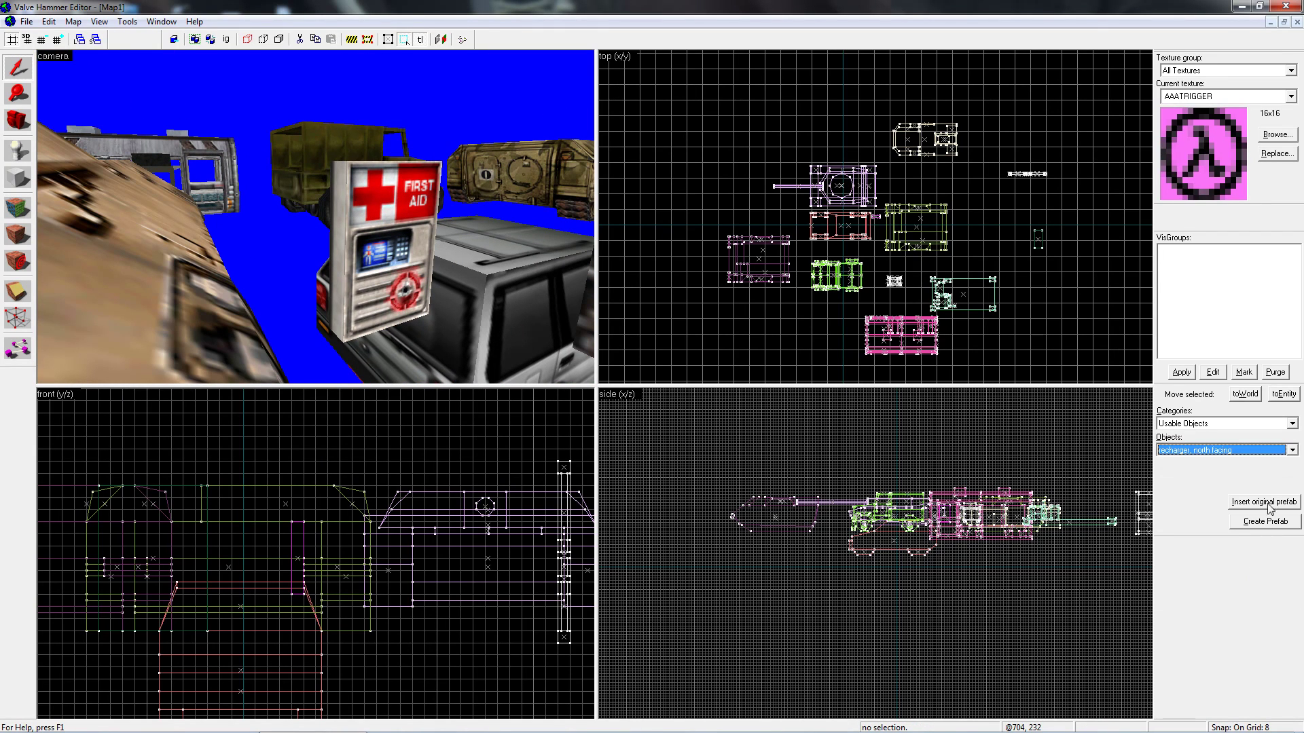
{"action": "left_click", "coordinate": [1264, 502]}
{"action": "scroll", "coordinate": [866, 252], "scroll_direction": "up", "scroll_amount": 5}
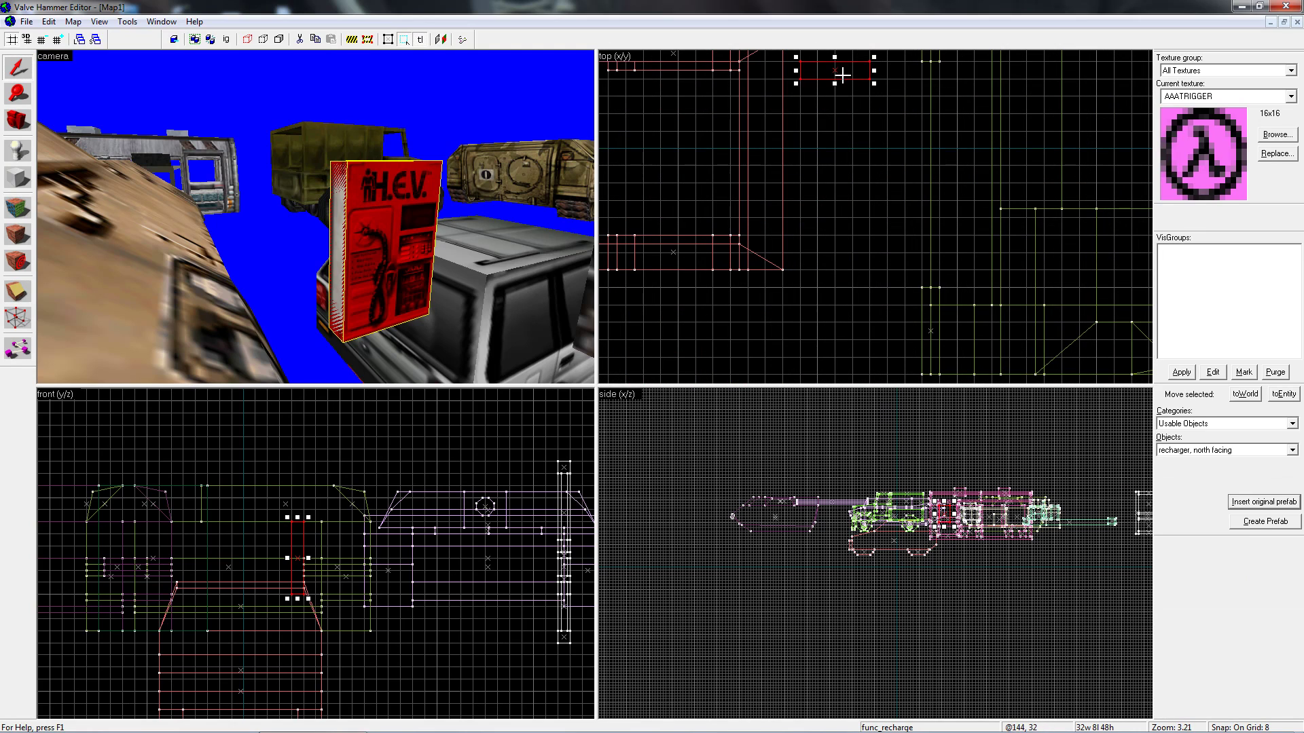
{"action": "left_click_drag", "start_coordinate": [842, 74], "coordinate": [842, 127]}
Examine the recharger in the camera view and review its VisGroup and Class Info object properties
{"action": "key", "text": "z"}
{"action": "left_click", "coordinate": [315, 217]}
{"action": "left_click", "coordinate": [316, 217]}
{"action": "key", "text": "z"}
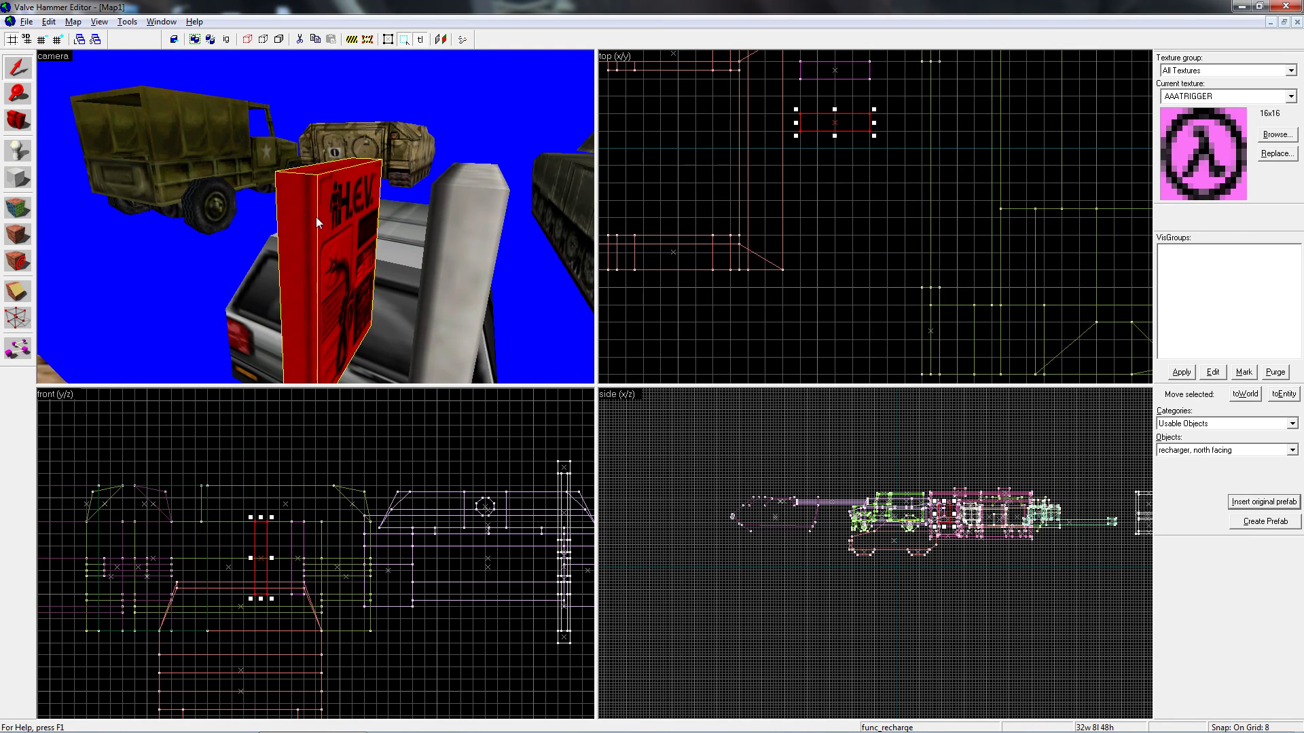
{"action": "key", "text": "alt+Return"}
{"action": "left_click", "coordinate": [584, 271]}
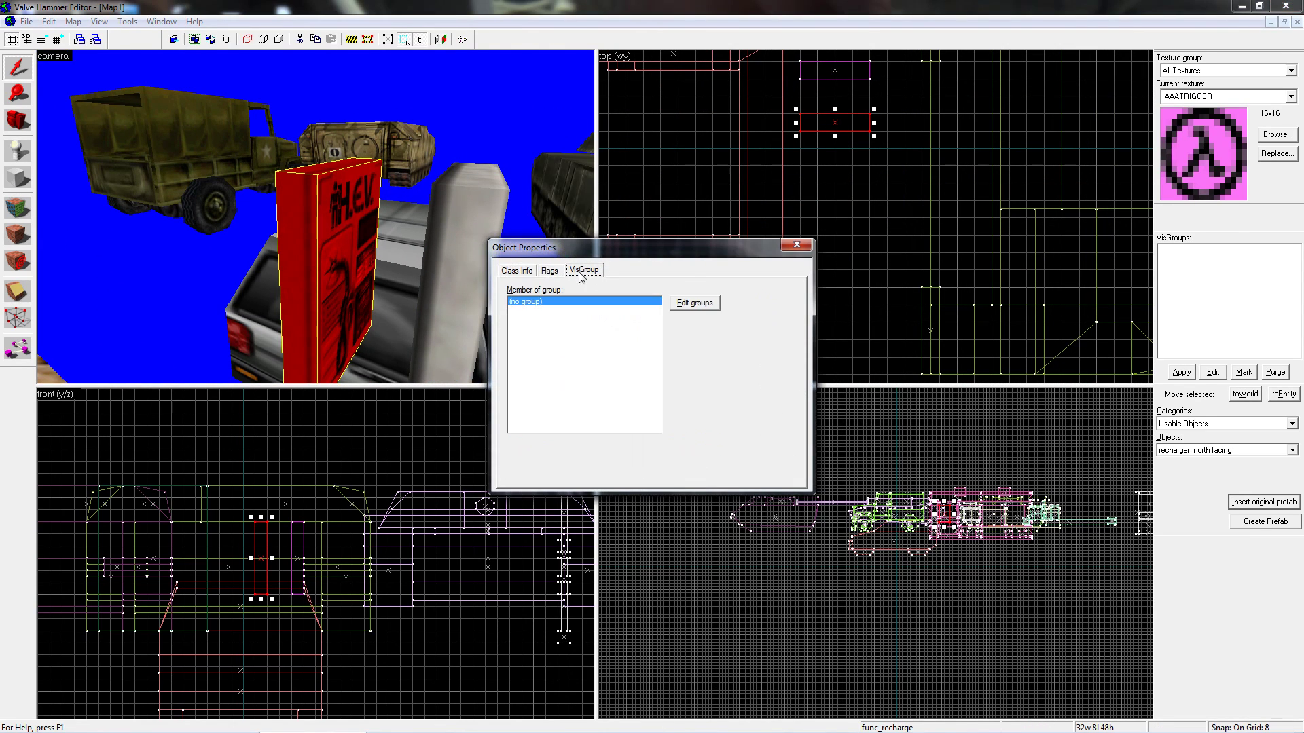
{"action": "left_click", "coordinate": [523, 272]}
{"action": "left_click", "coordinate": [797, 245]}
Insert the original Suit Charger, north prefab and place it next to the recharger
{"action": "left_click", "coordinate": [1275, 450]}
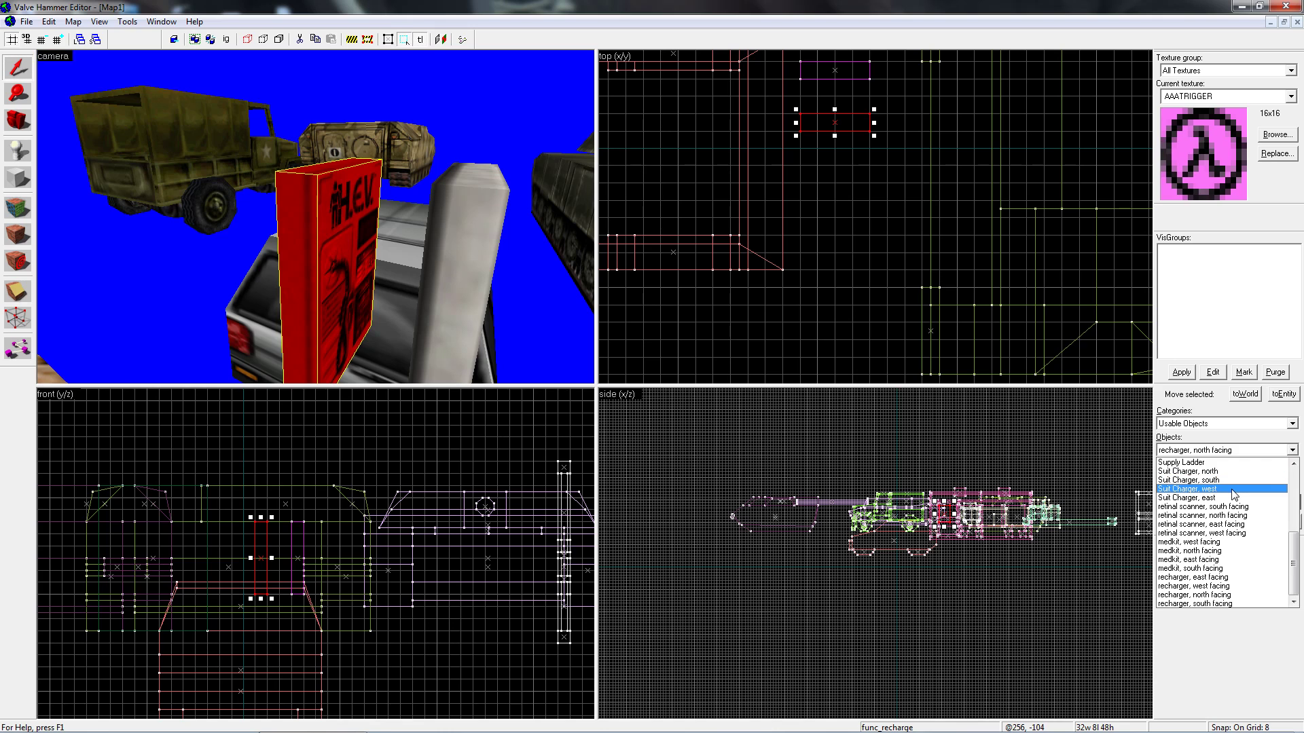
{"action": "left_click", "coordinate": [1240, 472]}
{"action": "left_click", "coordinate": [1240, 503]}
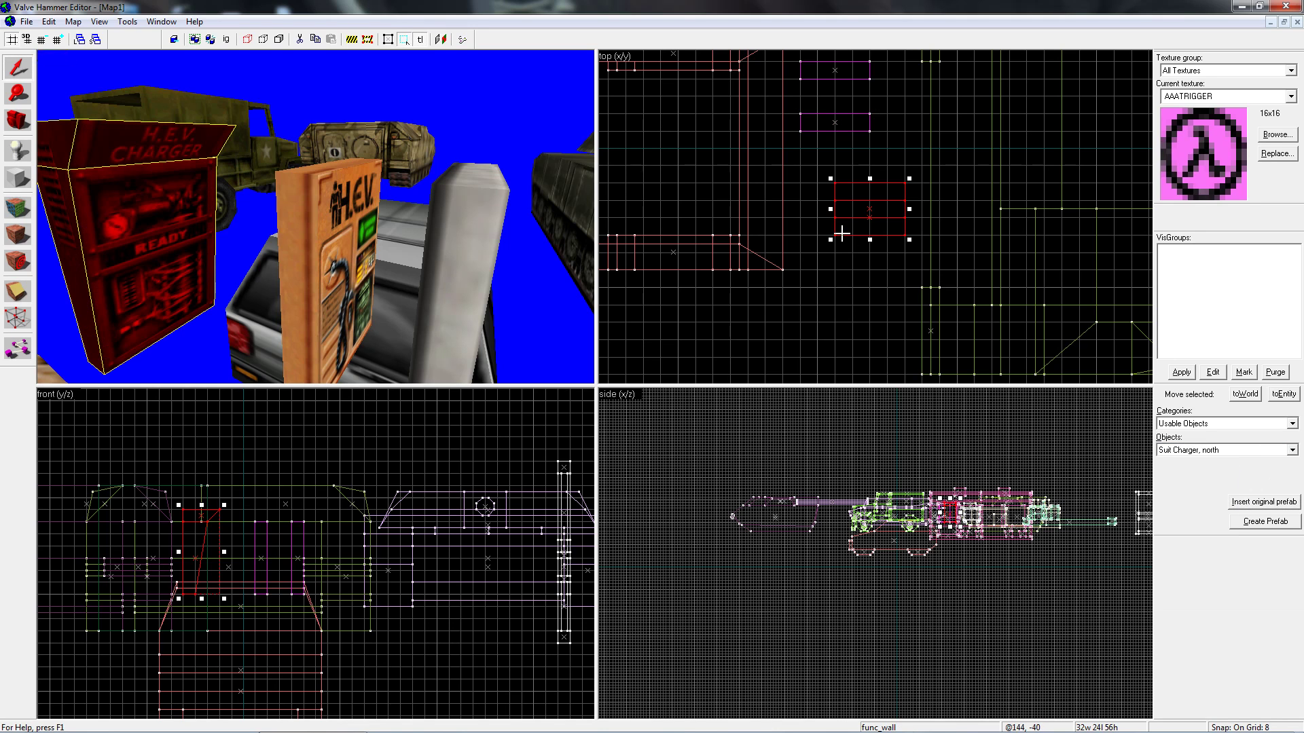
{"action": "left_click", "coordinate": [284, 174]}
Examine the suit charger alongside the recharger and medkit in the camera view, and clear the selection
{"action": "key", "text": "z"}
{"action": "key", "text": "w"}
{"action": "key", "text": "s"}
{"action": "left_click", "coordinate": [315, 218]}
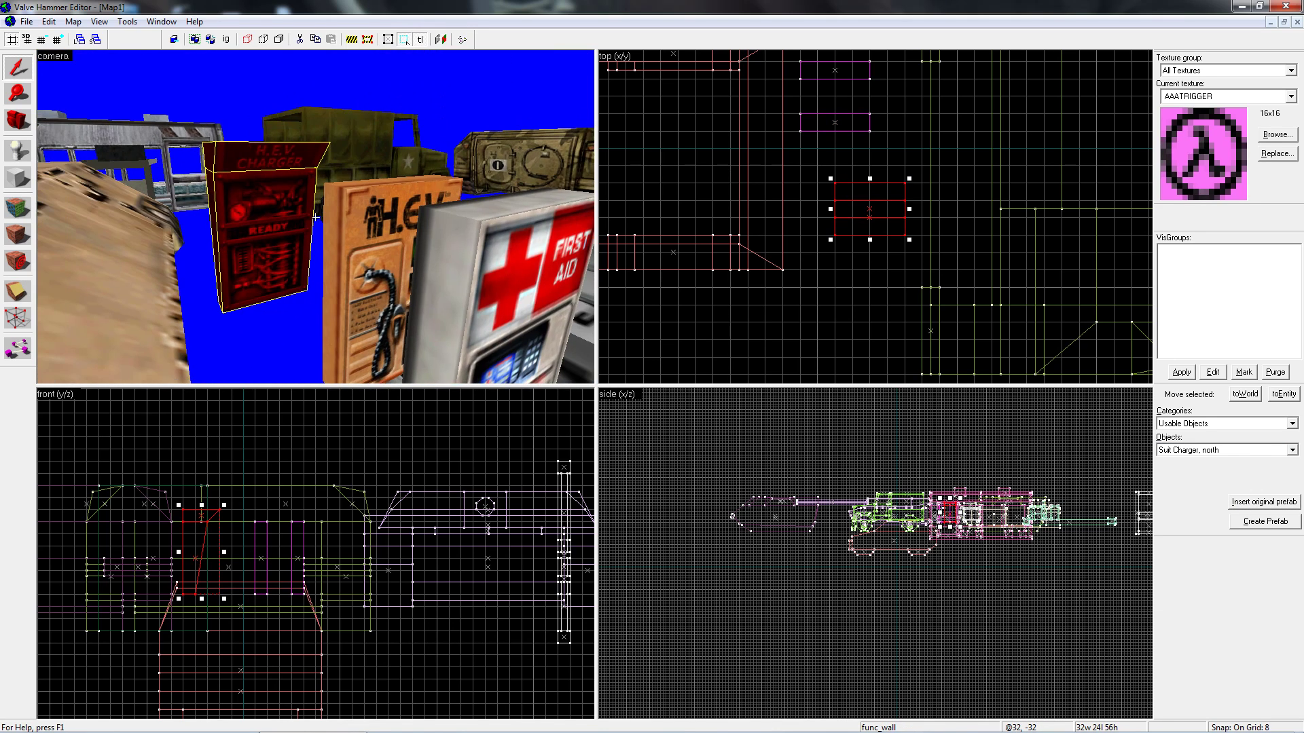
{"action": "key", "text": "Escape"}
{"action": "key", "text": "w"}
{"action": "key", "text": "s"}
{"action": "key", "text": "z"}
Insert the original Supply Ladder prefab, move it in the top view clear of the suit charger and view it from the side
{"action": "left_click", "coordinate": [1264, 448]}
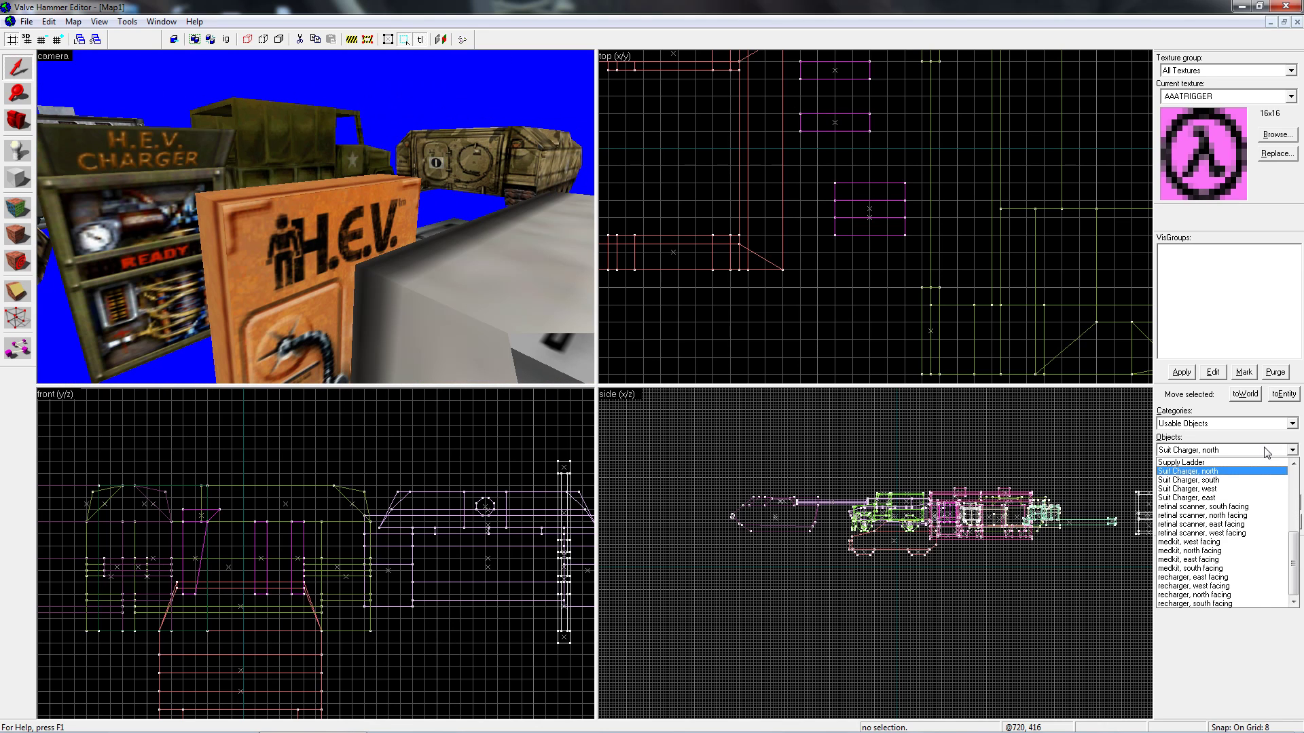
{"action": "scroll", "coordinate": [1216, 517], "scroll_direction": "up", "scroll_amount": 2}
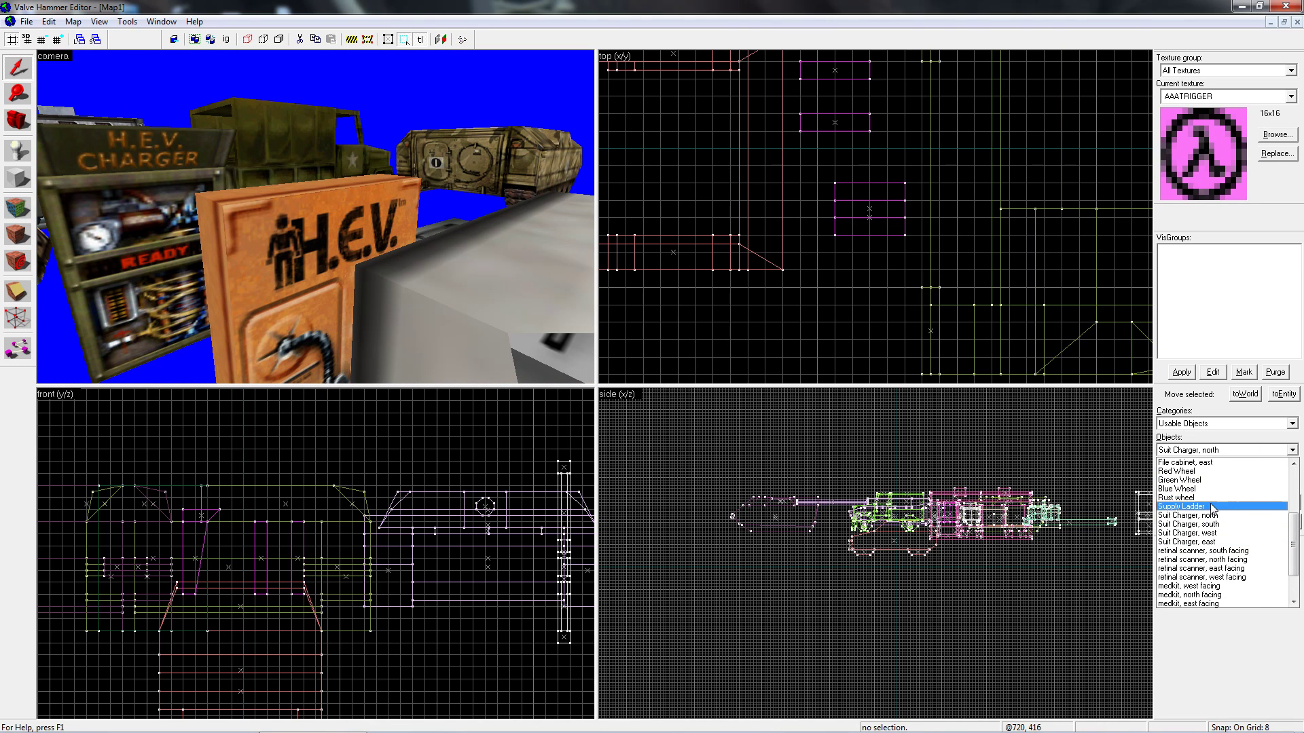
{"action": "left_click", "coordinate": [1213, 508]}
{"action": "left_click", "coordinate": [1264, 501]}
{"action": "scroll", "coordinate": [883, 293], "scroll_direction": "down", "scroll_amount": 3}
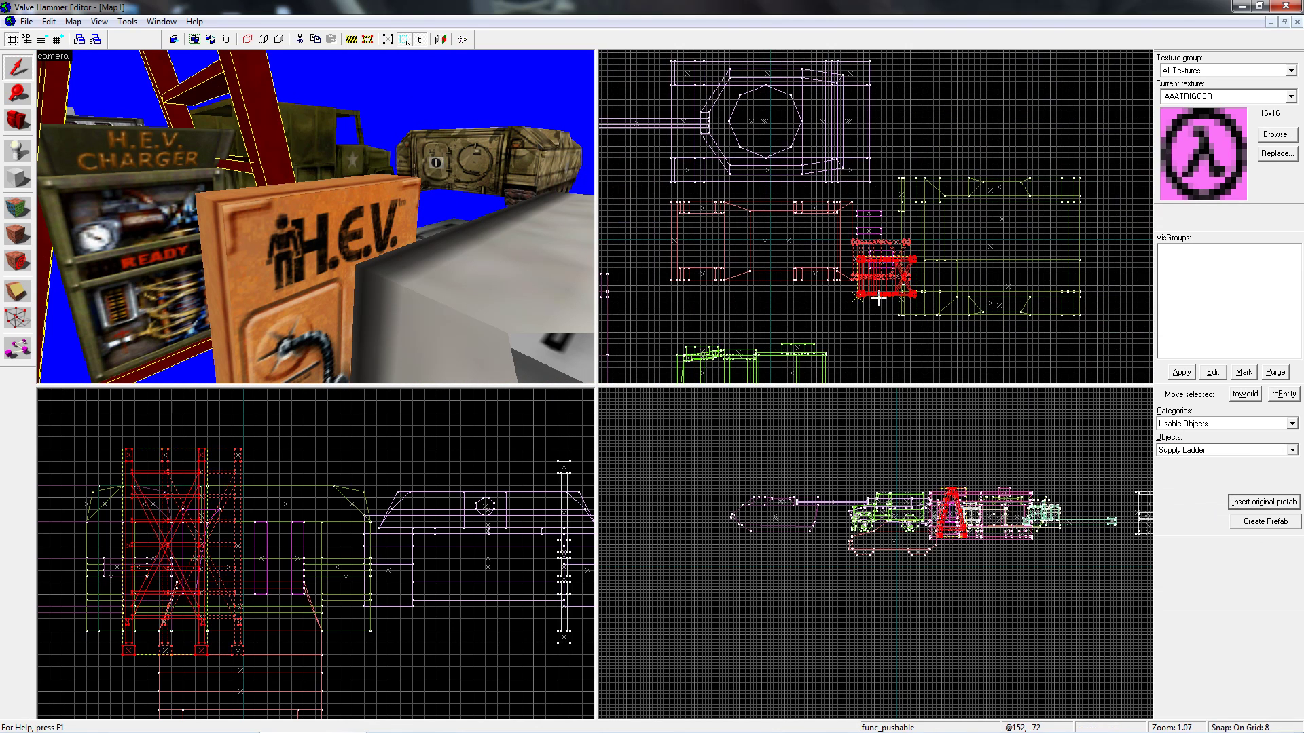
{"action": "left_click_drag", "start_coordinate": [878, 298], "coordinate": [860, 322]}
{"action": "key", "text": "z"}
{"action": "key", "text": "s"}
{"action": "key", "text": "a"}
{"action": "key", "text": "z"}
Insert the original retinal scanner, north facing prefab and move it in the top view to the empty space beside the tank
{"action": "left_click", "coordinate": [1214, 449]}
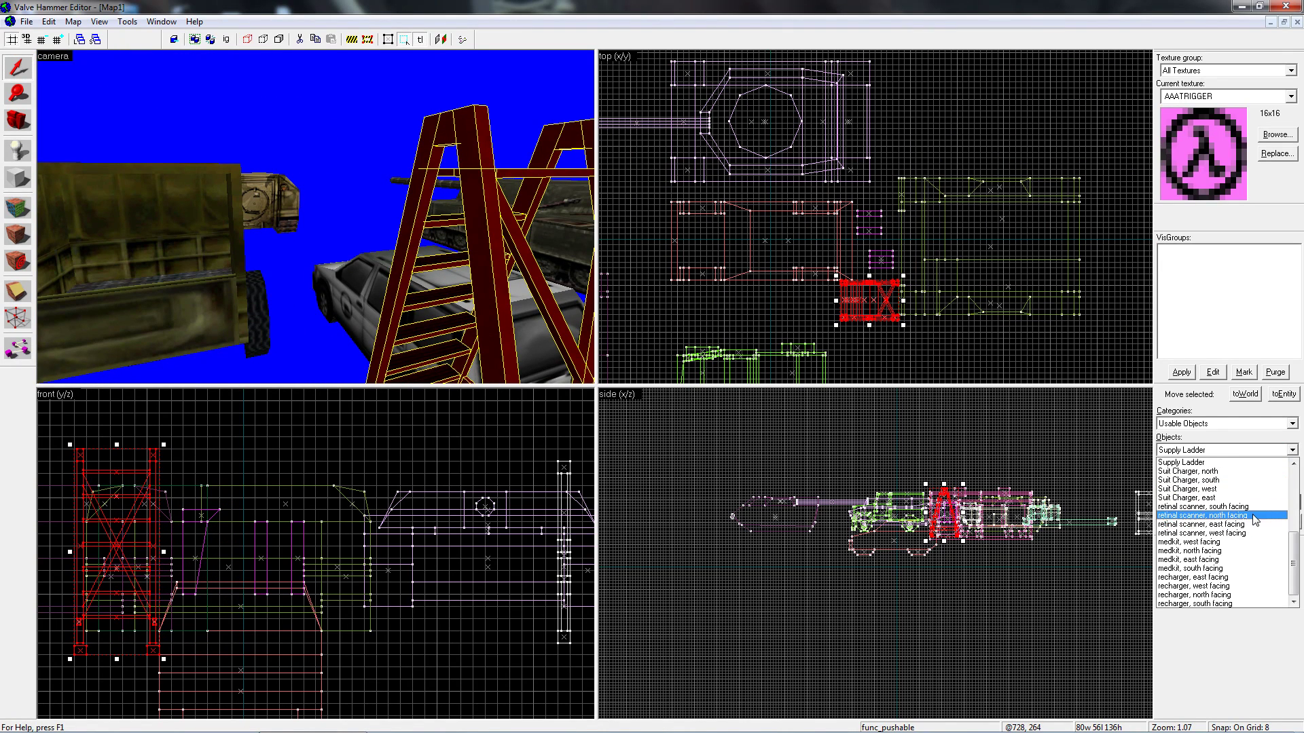
{"action": "left_click", "coordinate": [1255, 516]}
{"action": "left_click", "coordinate": [1251, 502]}
{"action": "key", "text": "z"}
{"action": "key", "text": "w"}
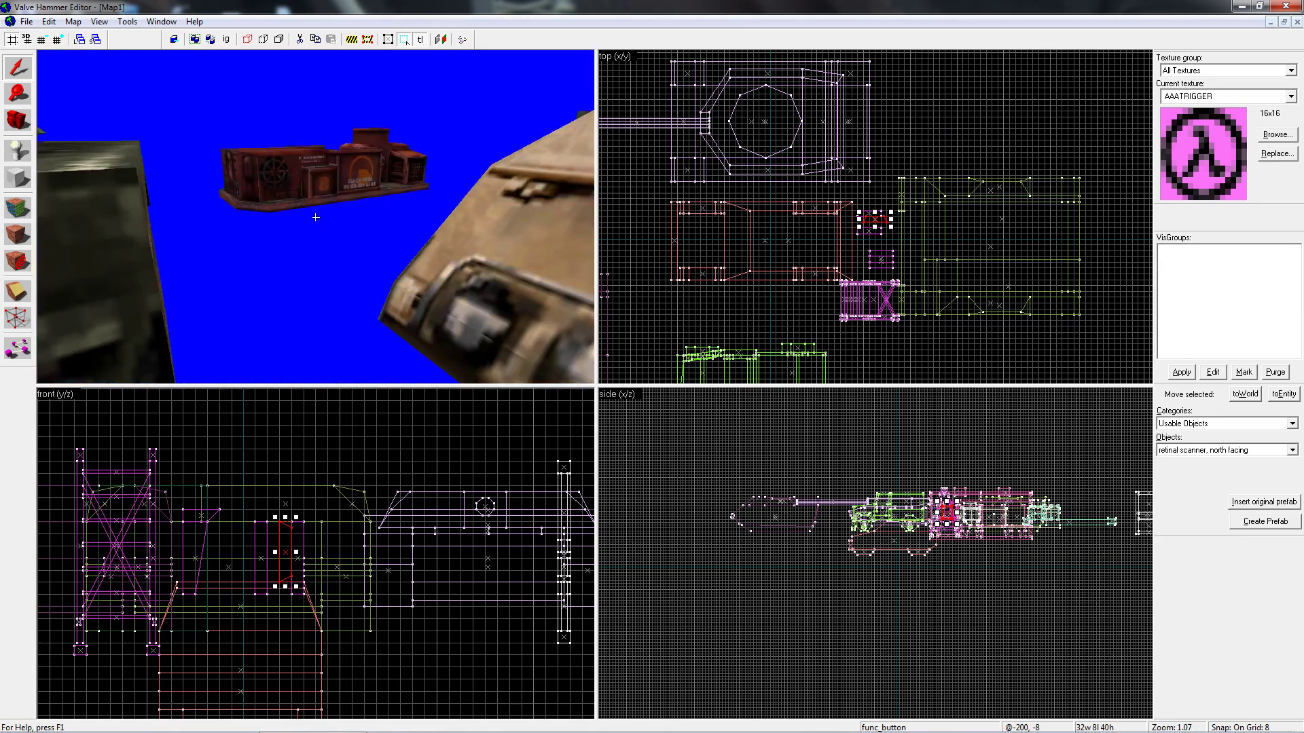
{"action": "key", "text": "z"}
{"action": "scroll", "coordinate": [786, 288], "scroll_direction": "down", "scroll_amount": 6}
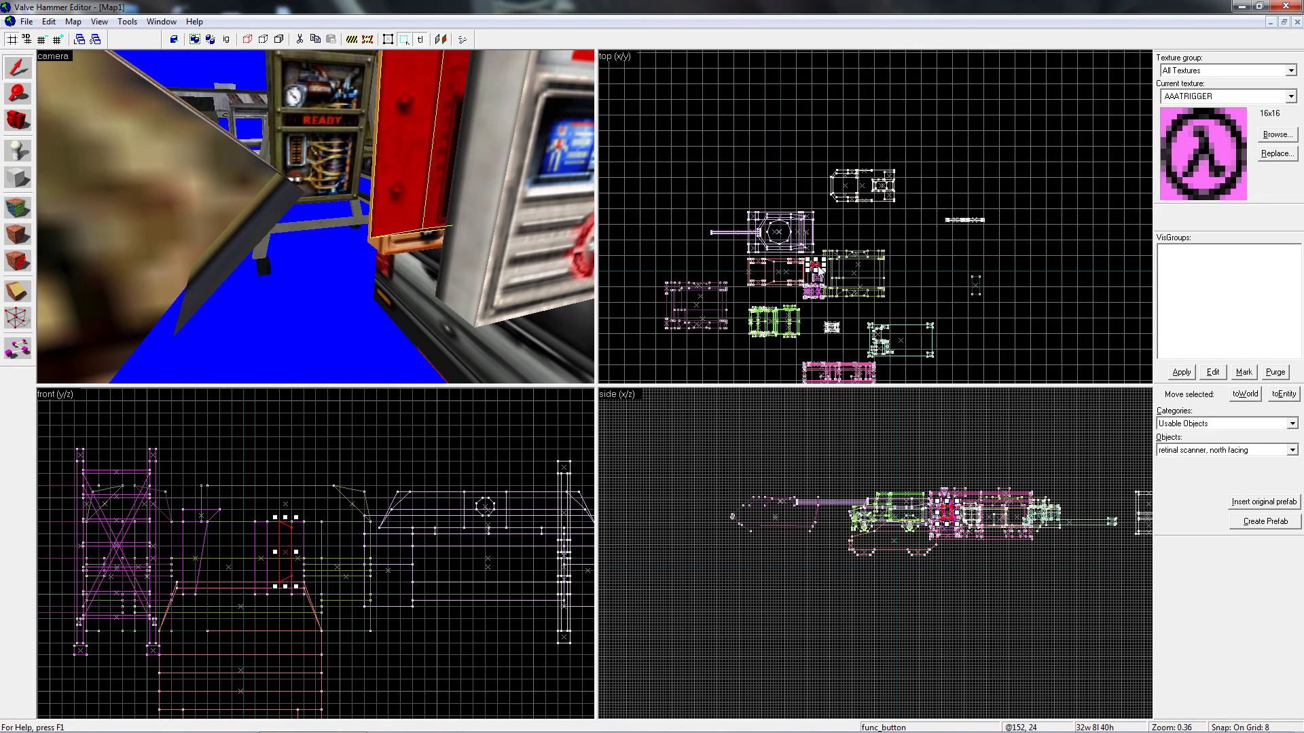
{"action": "left_click_drag", "start_coordinate": [816, 264], "coordinate": [839, 232]}
Examine the retinal scanner from the front in the camera view and review its Class Info and Flags object properties
{"action": "key", "text": "z"}
{"action": "key", "text": "w"}
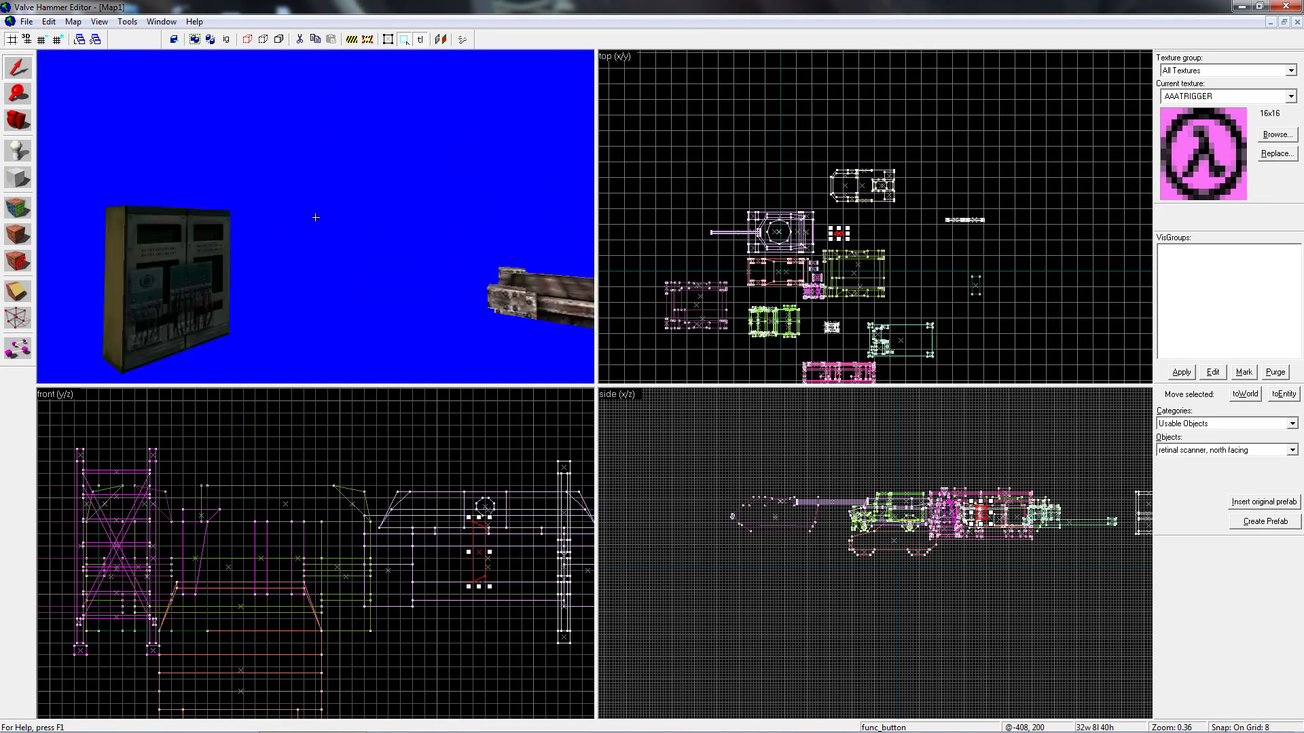
{"action": "key", "text": "w"}
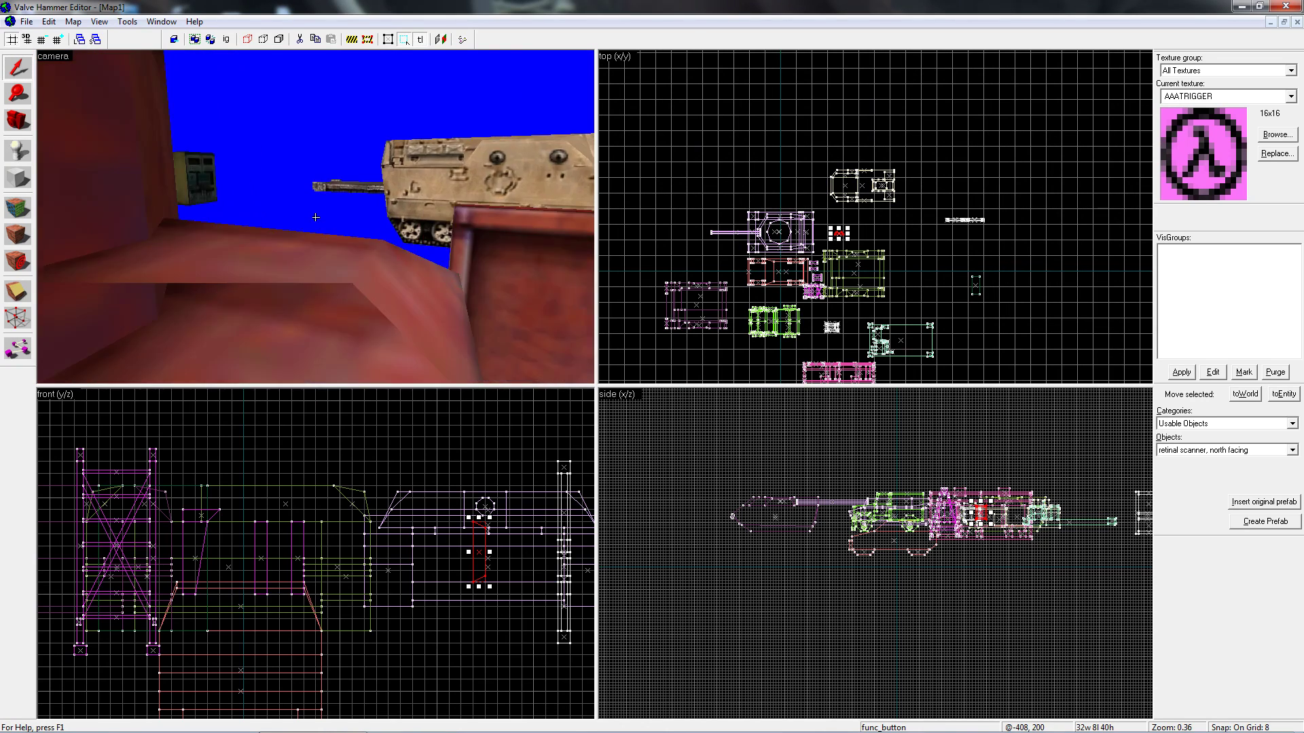
{"action": "key", "text": "w"}
{"action": "key", "text": "z"}
{"action": "double_click", "coordinate": [316, 217]}
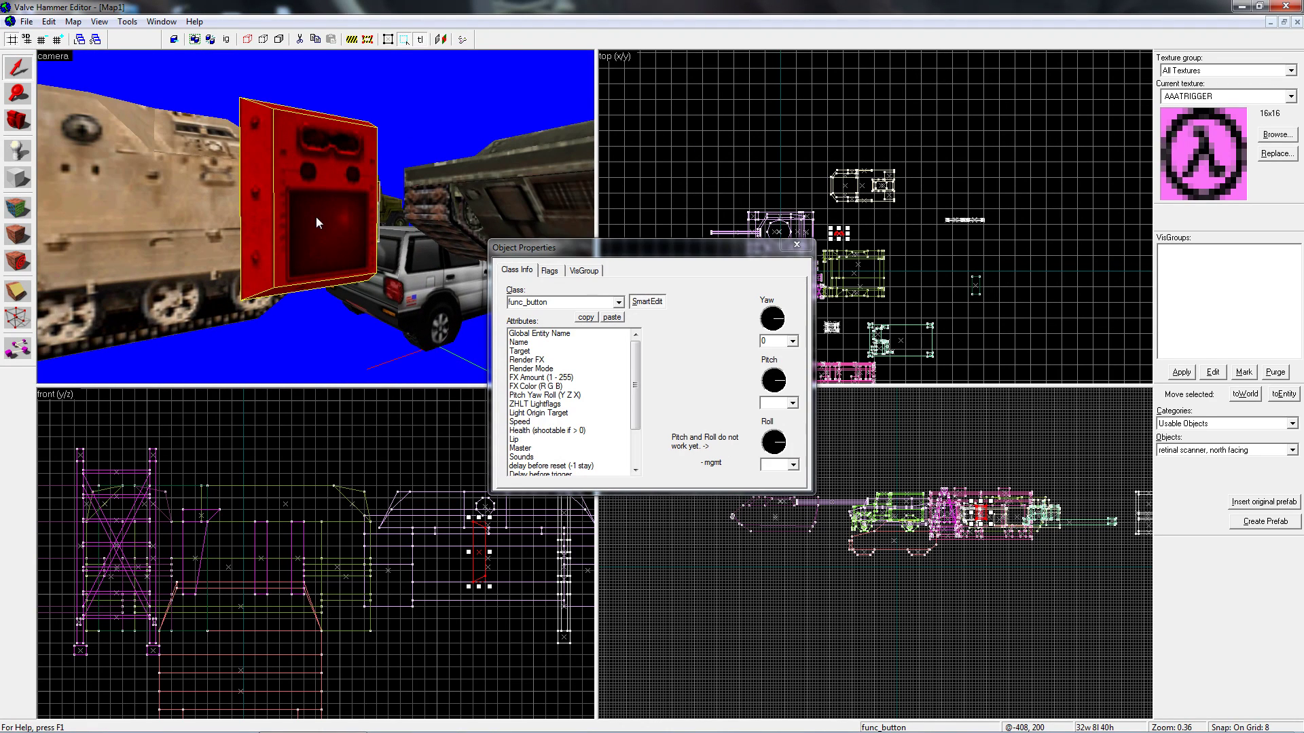
{"action": "left_click", "coordinate": [549, 271]}
{"action": "left_click", "coordinate": [516, 270]}
{"action": "left_click", "coordinate": [795, 246]}
{"action": "key", "text": "z"}
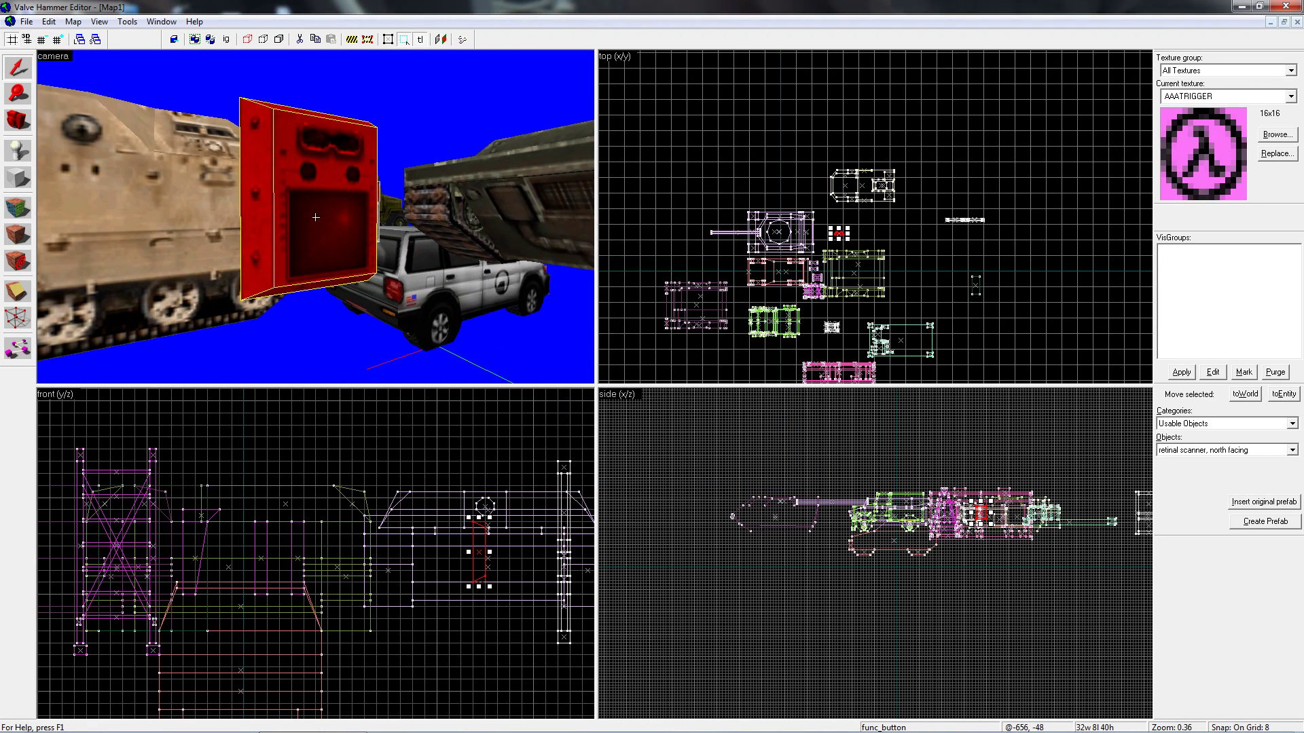
Activate the Block tool and look through the available textures in the texture browser
{"action": "left_click_drag", "start_coordinate": [315, 218], "coordinate": [315, 217]}
{"action": "left_click", "coordinate": [24, 178]}
{"action": "left_click", "coordinate": [1285, 136]}
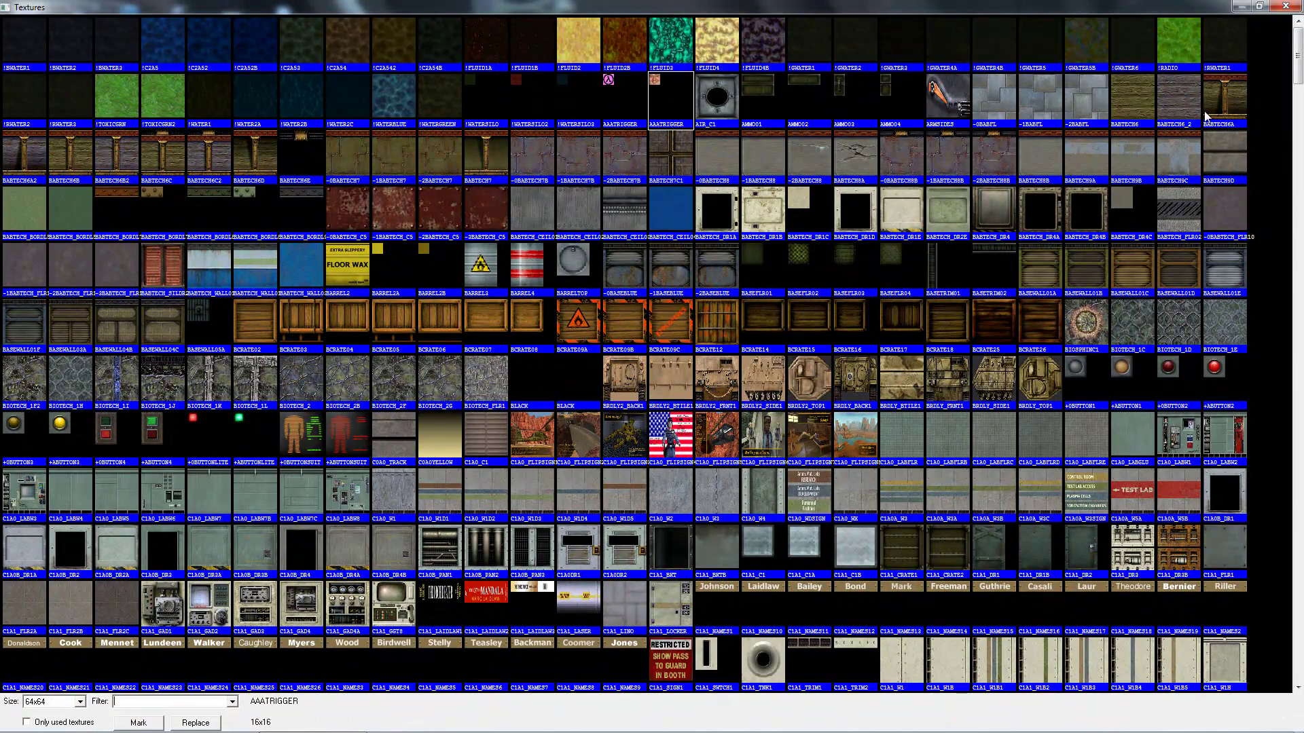
{"action": "left_click_drag", "start_coordinate": [1286, 102], "coordinate": [1231, 454]}
{"action": "left_click", "coordinate": [1284, 5]}
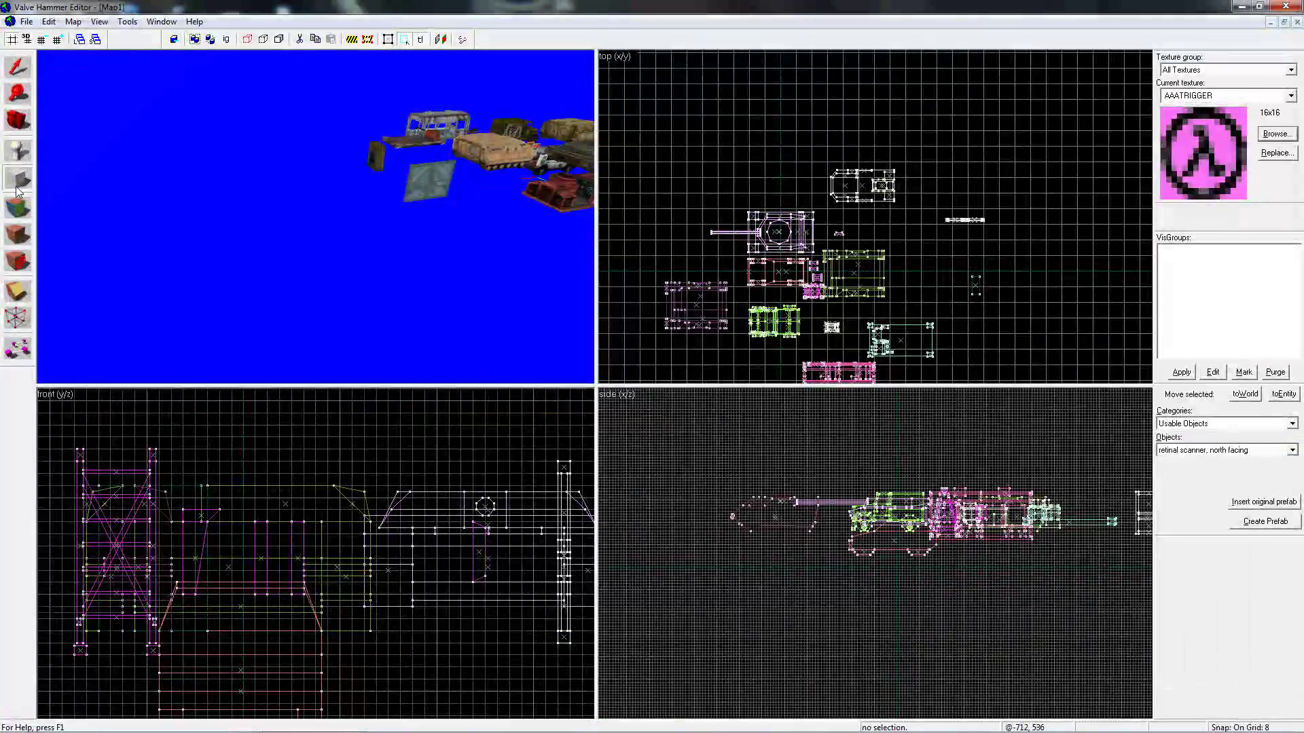
Choose the C1A0_LABFLRD texture, move to an empty area of the top view and set the grid to 16
{"action": "left_click", "coordinate": [1276, 134]}
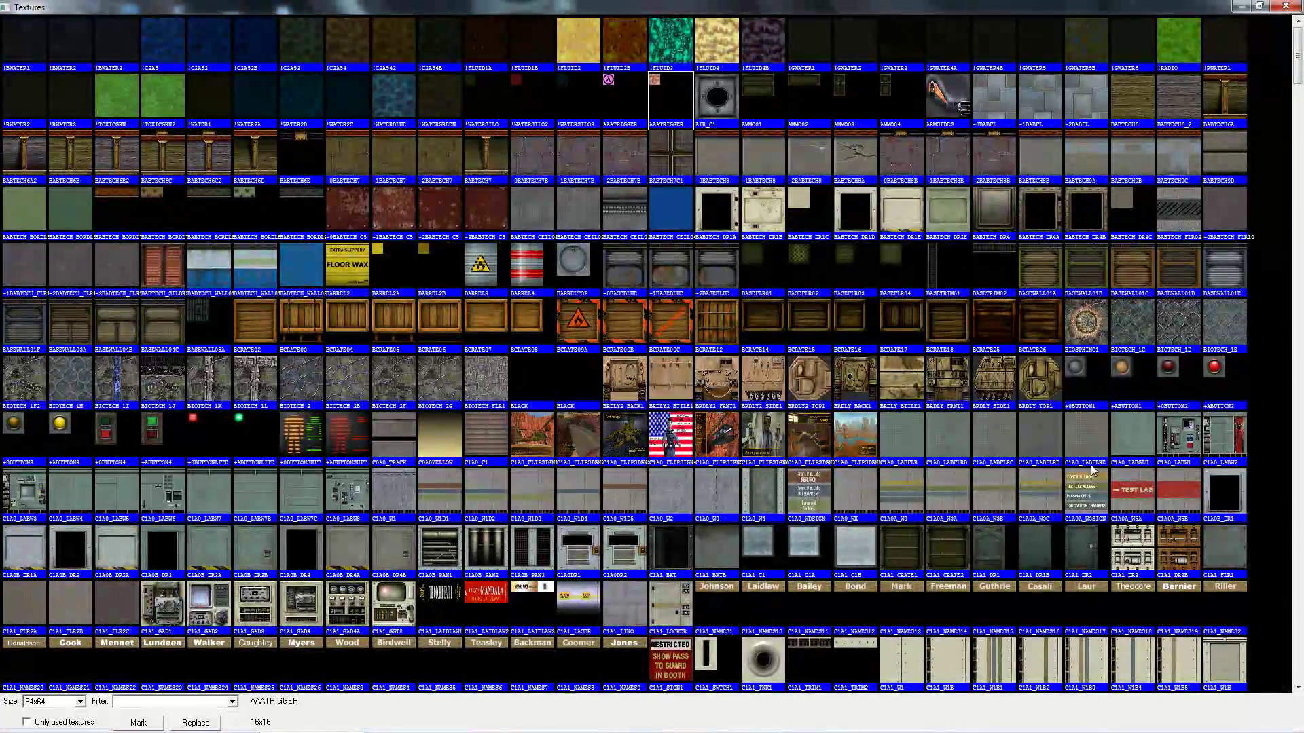
{"action": "double_click", "coordinate": [1033, 428]}
{"action": "scroll", "coordinate": [866, 233], "scroll_direction": "up", "scroll_amount": 3}
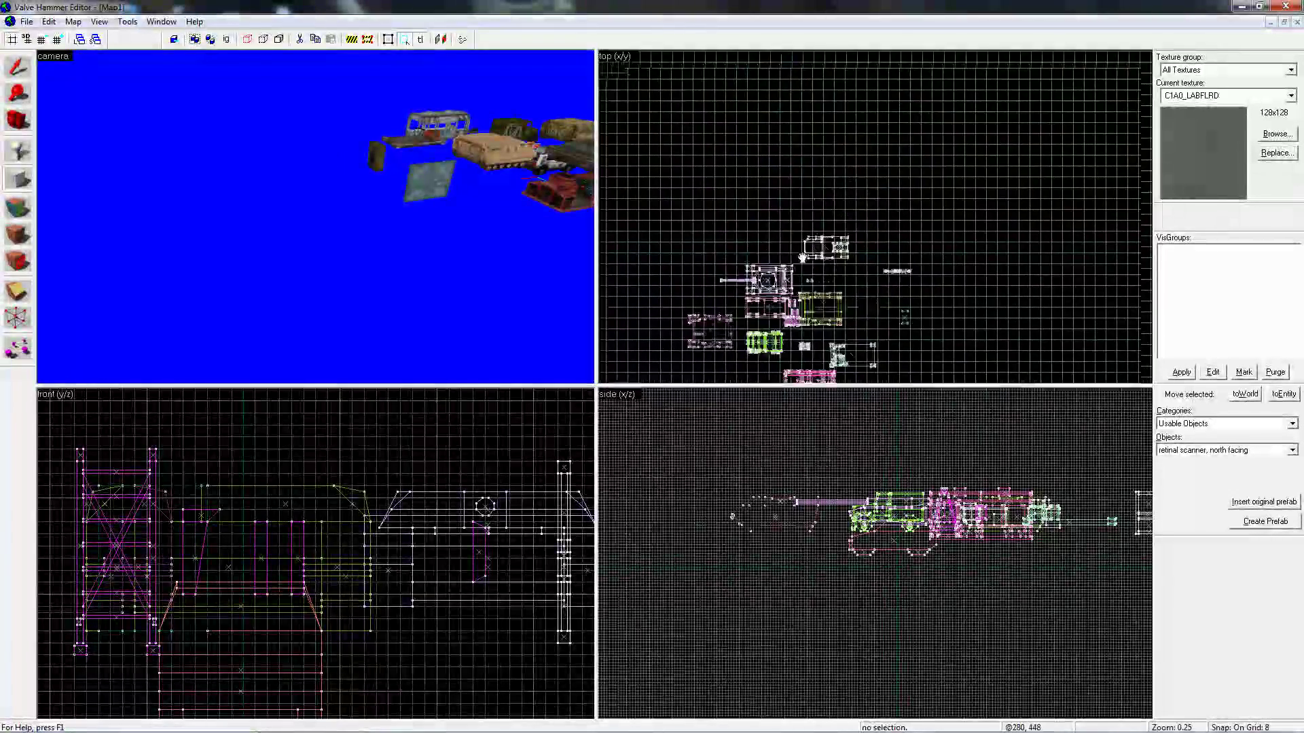
{"action": "scroll", "coordinate": [856, 231], "scroll_direction": "up", "scroll_amount": 3}
{"action": "key", "text": "bracketright"}
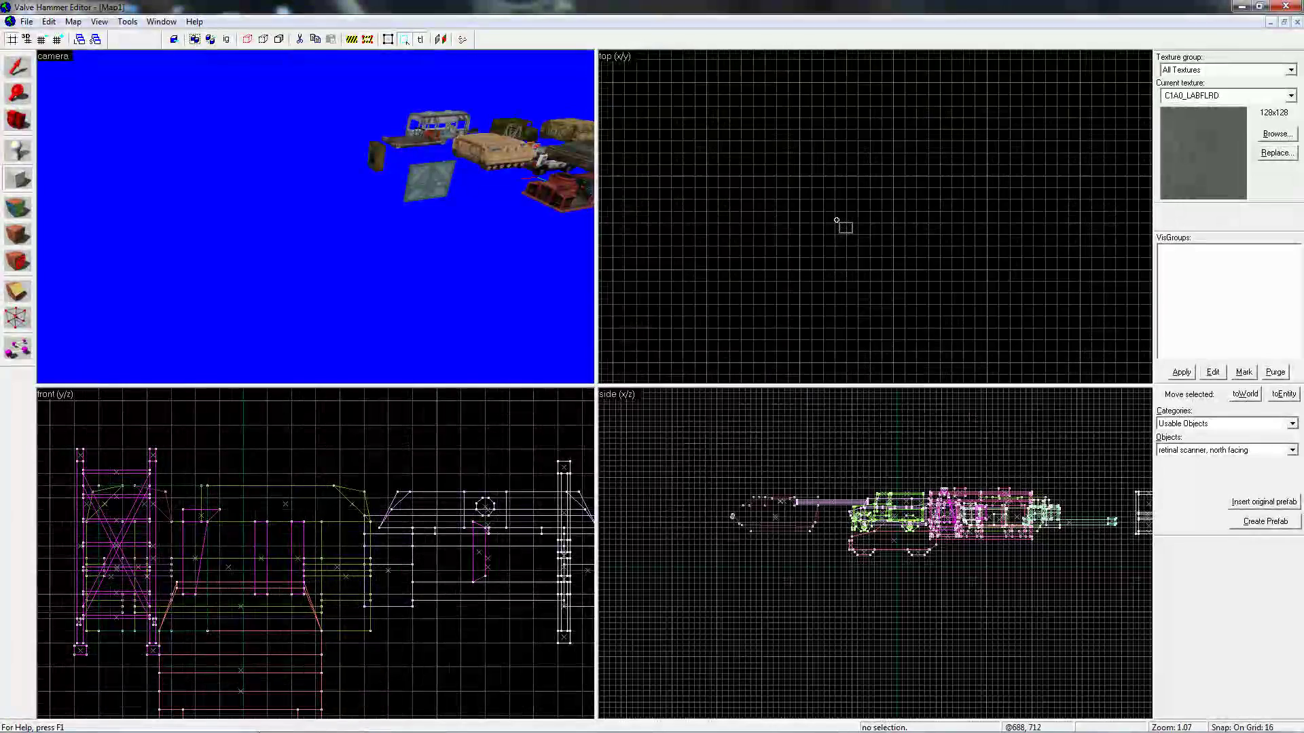
{"action": "left_click_drag", "start_coordinate": [949, 230], "coordinate": [986, 221]}
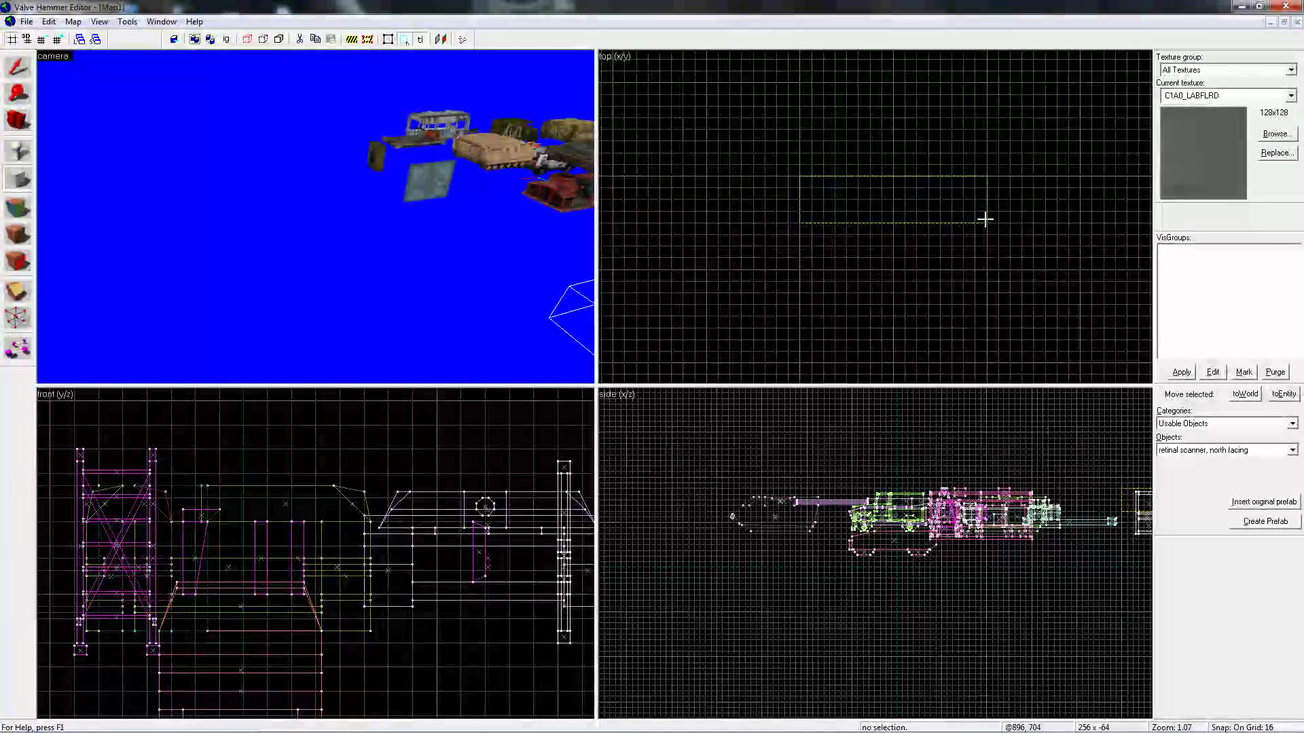
{"action": "scroll", "coordinate": [971, 493], "scroll_direction": "down", "scroll_amount": 6}
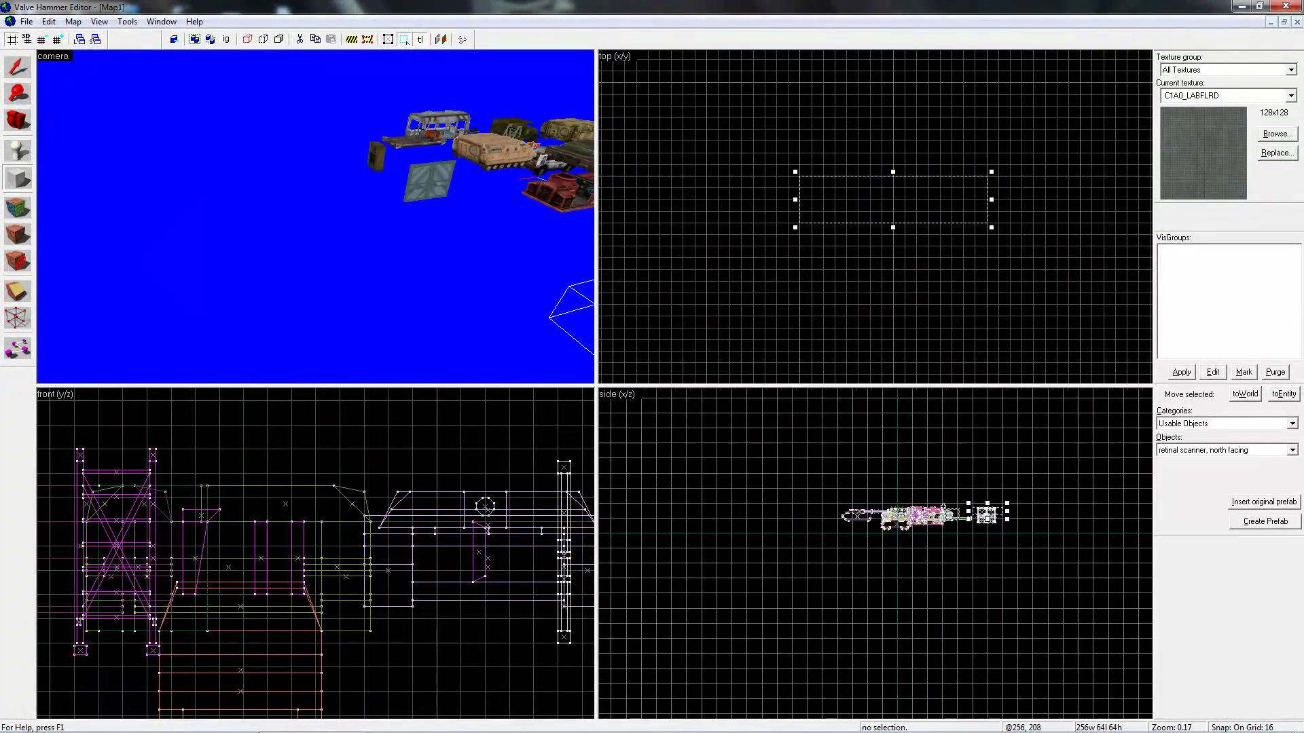
{"action": "scroll", "coordinate": [964, 501], "scroll_direction": "up", "scroll_amount": 7}
{"action": "left_click_drag", "start_coordinate": [1014, 527], "coordinate": [987, 495]}
{"action": "scroll", "coordinate": [950, 510], "scroll_direction": "up", "scroll_amount": 6}
{"action": "key", "text": "Return"}
{"action": "key", "text": "z"}
{"action": "key", "text": "w"}
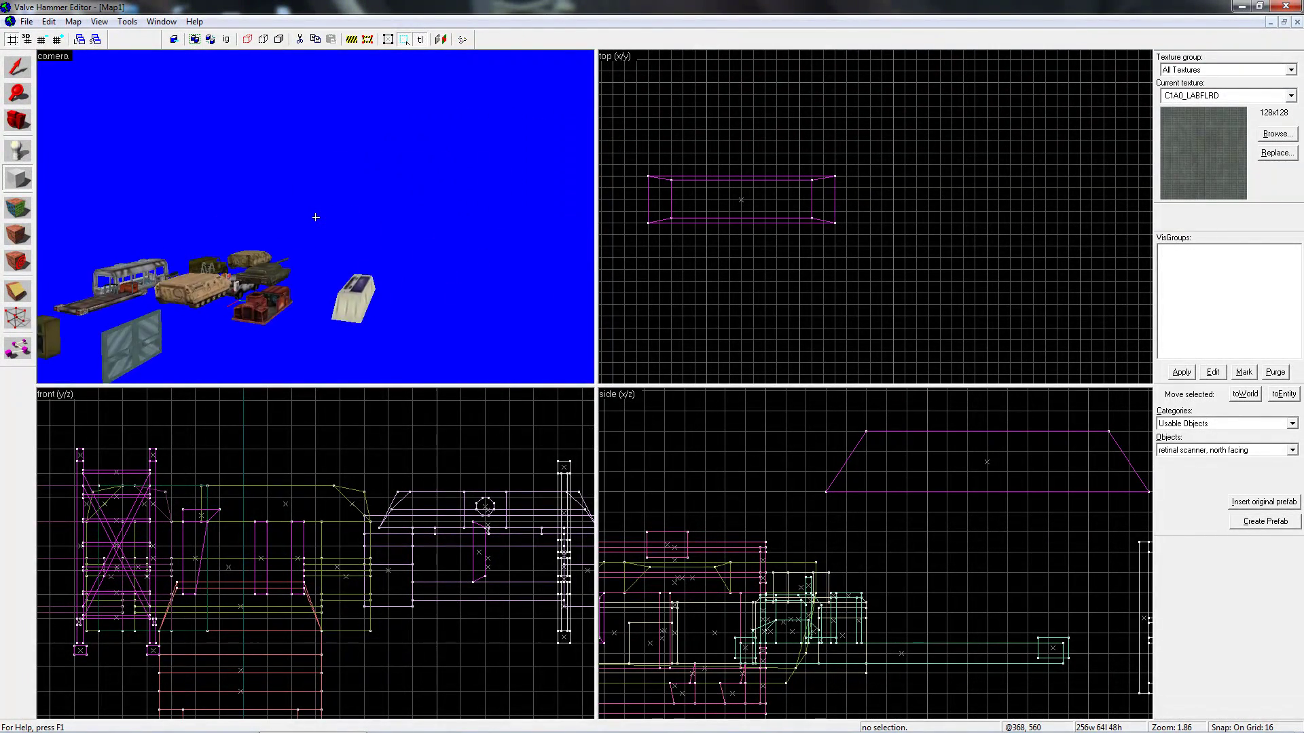
{"action": "key", "text": "z"}
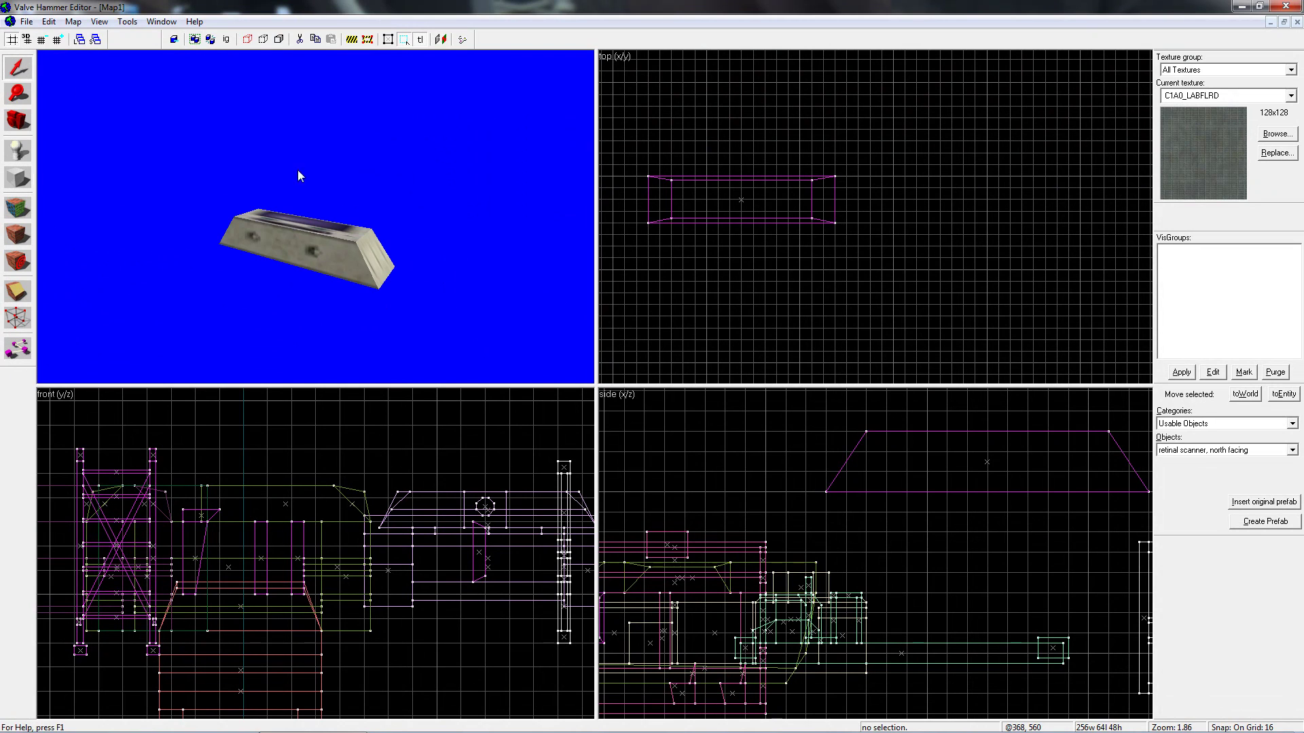
{"action": "left_click", "coordinate": [306, 238]}
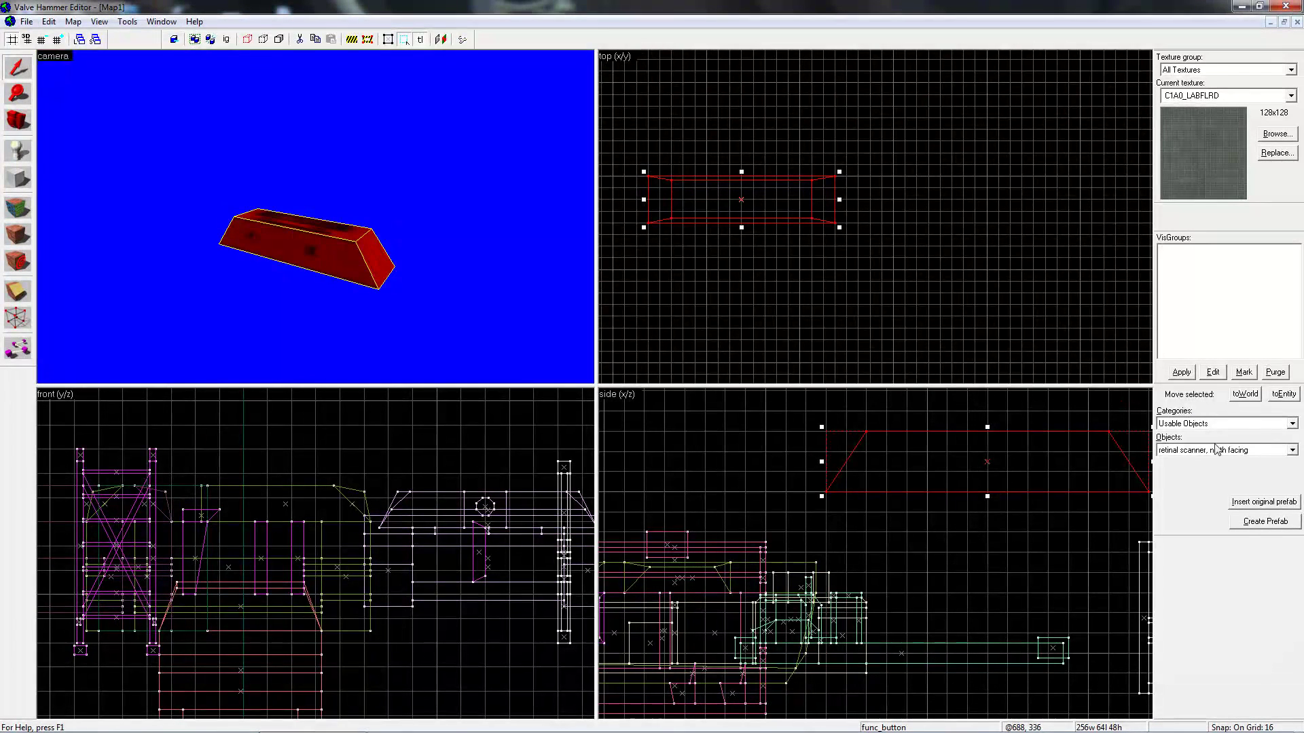
{"action": "key", "text": "Delete"}
Switch the objects to the Primitives block and create a bar 240 wide, 48 long and 32 high in the empty area
{"action": "left_click", "coordinate": [1223, 425]}
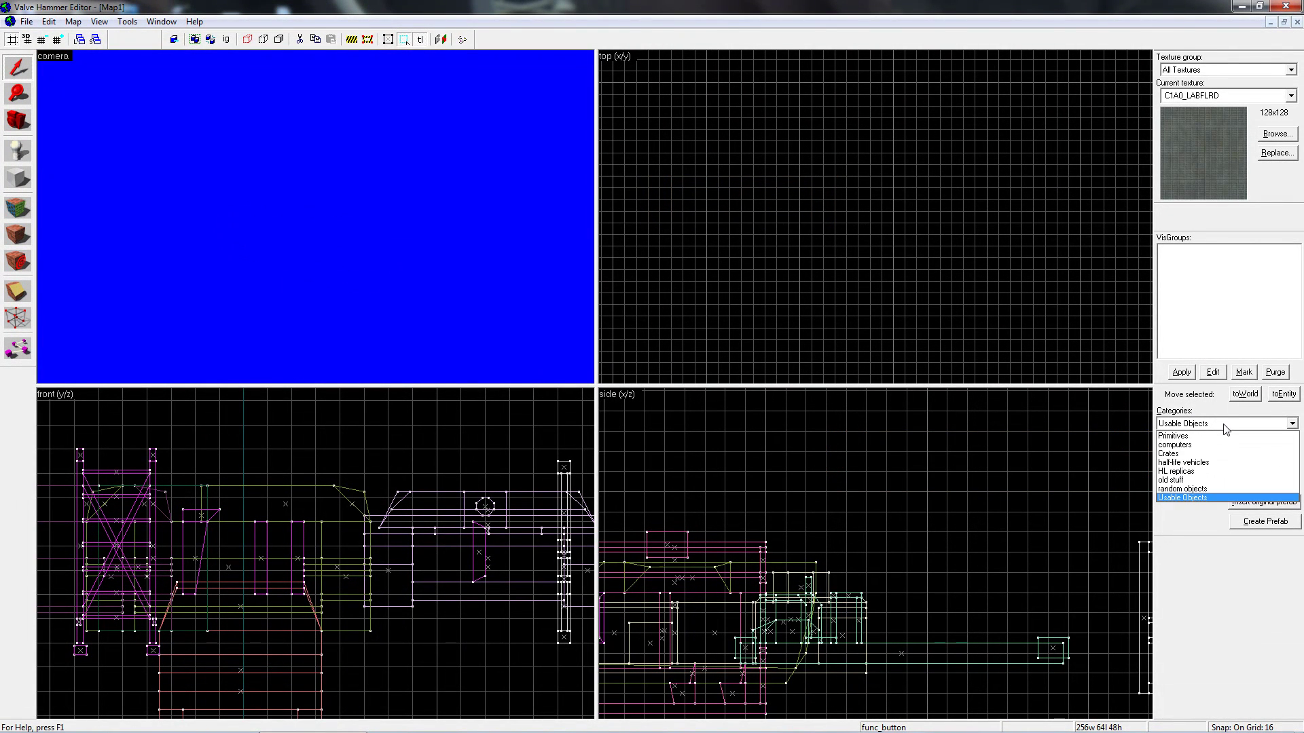
{"action": "left_click", "coordinate": [1216, 439]}
{"action": "left_click", "coordinate": [1196, 466]}
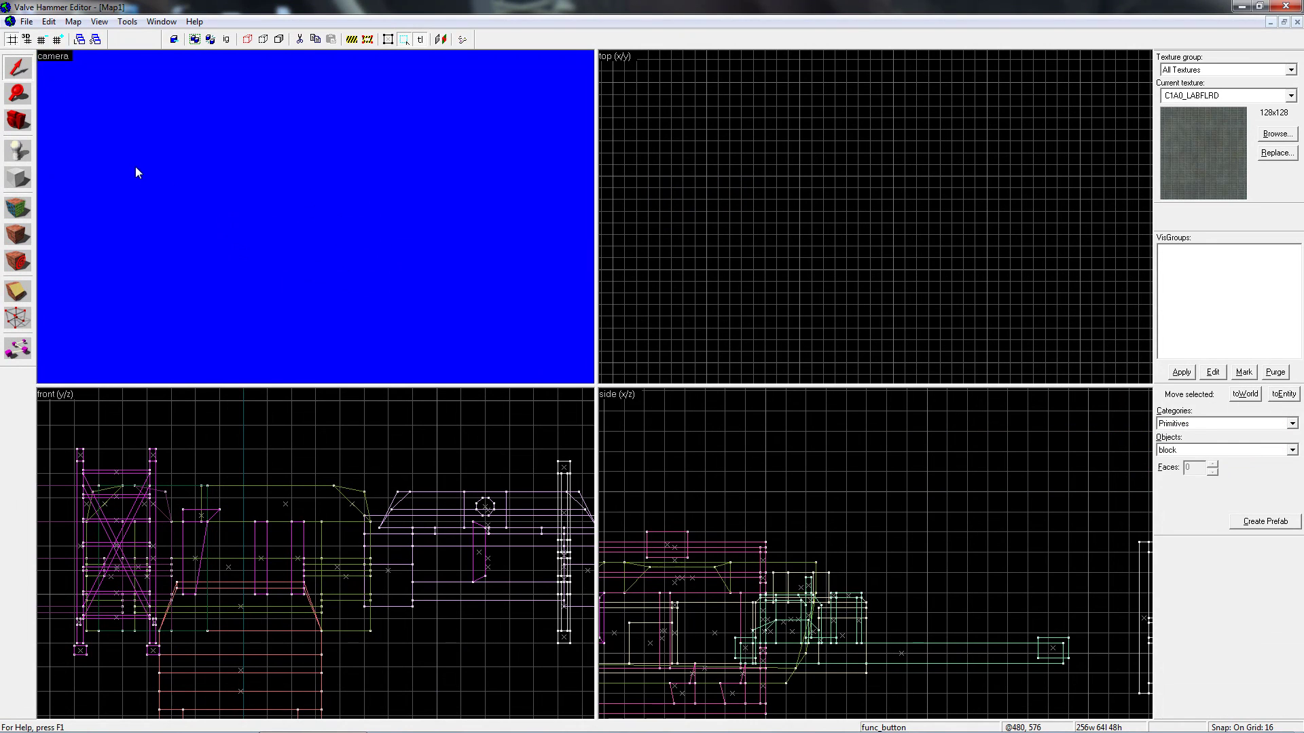
{"action": "left_click", "coordinate": [22, 183]}
{"action": "left_click_drag", "start_coordinate": [798, 175], "coordinate": [979, 216]}
{"action": "scroll", "coordinate": [1003, 534], "scroll_direction": "down", "scroll_amount": 2}
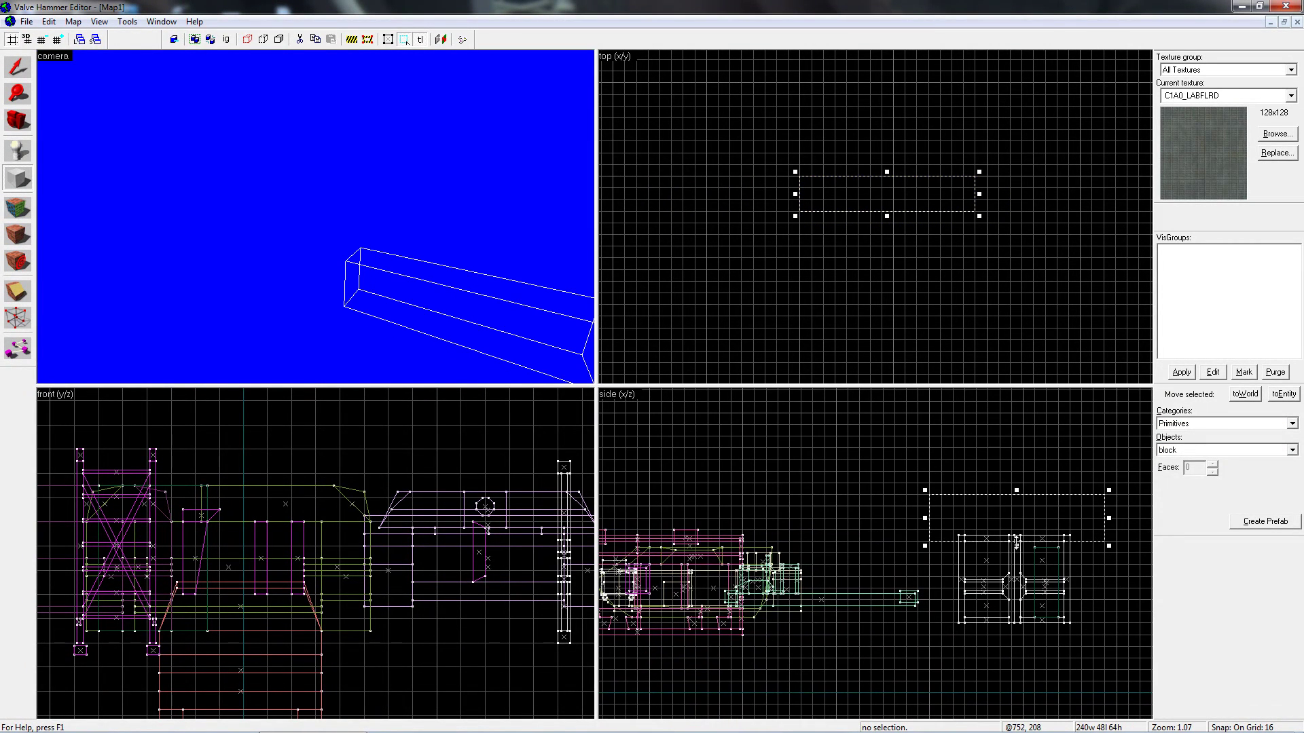
{"action": "left_click_drag", "start_coordinate": [1017, 542], "coordinate": [1020, 516]}
{"action": "key", "text": "Return"}
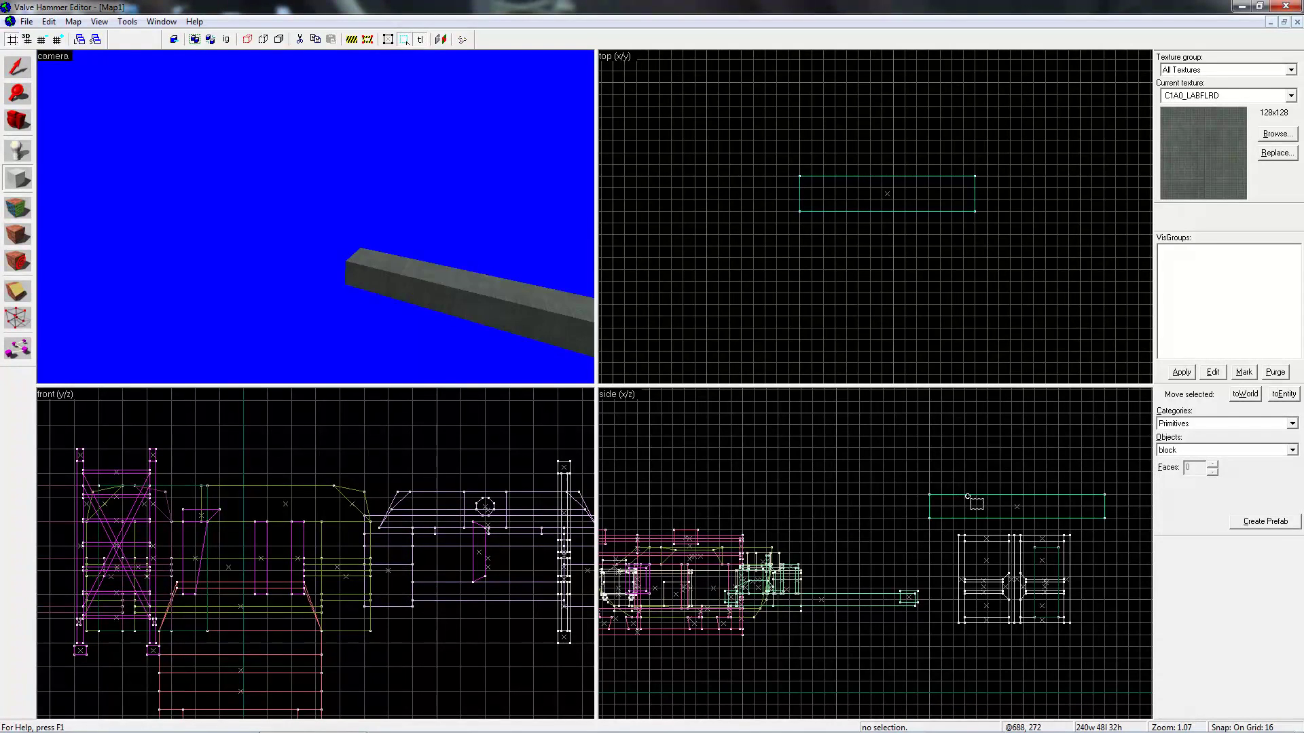
{"action": "key", "text": "z"}
{"action": "key", "text": "d"}
{"action": "key", "text": "z"}
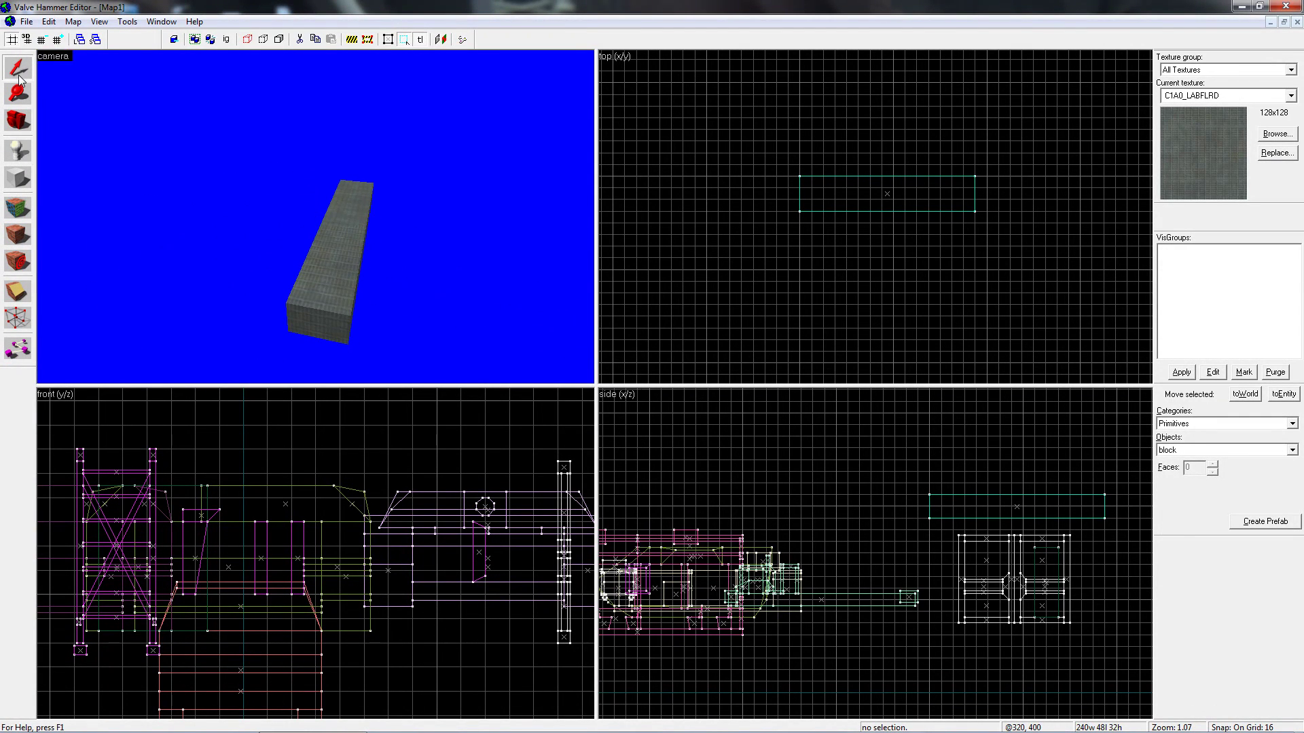
Copy the bar downward in the side view and reshape the copy into a vertical stem 32 wide and 240 high beneath it
{"action": "left_click", "coordinate": [339, 244]}
{"action": "left_click_drag", "start_coordinate": [1004, 506], "coordinate": [1029, 564], "text": "shift"}
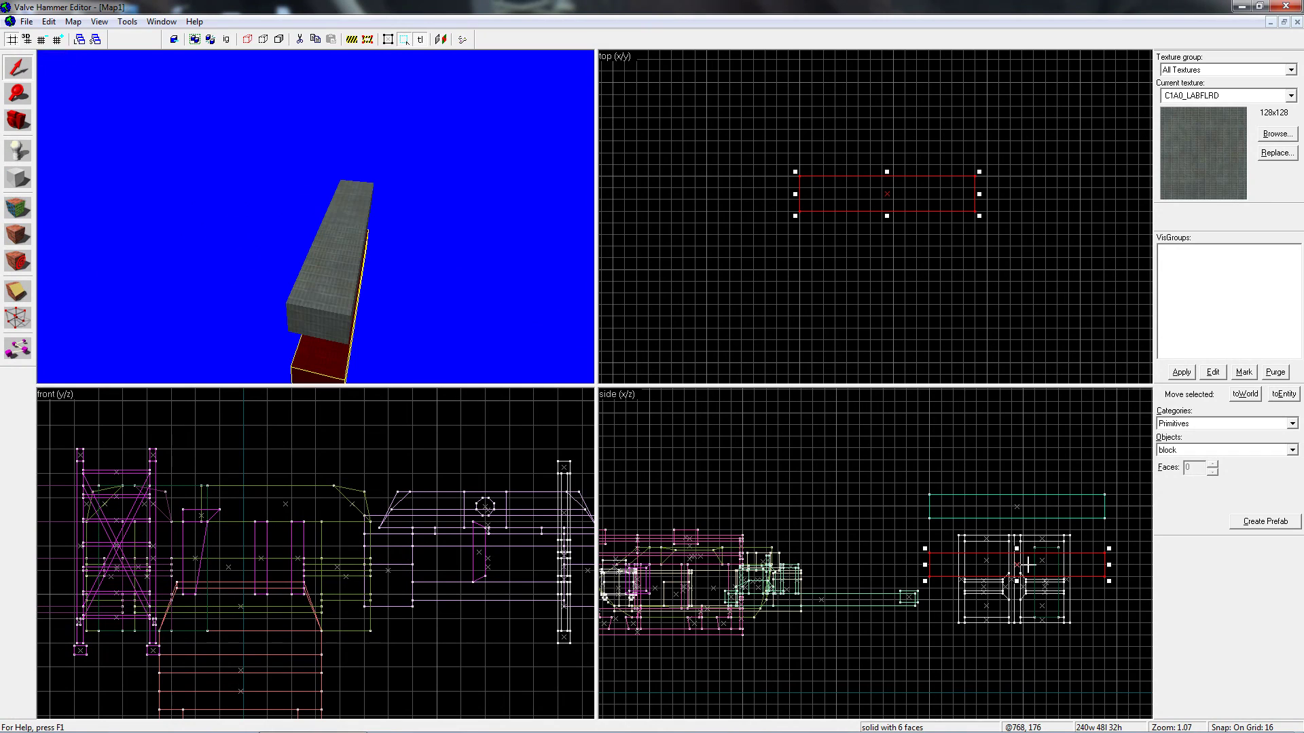
{"action": "left_click_drag", "start_coordinate": [1109, 581], "coordinate": [1018, 559]}
{"action": "key", "text": "Escape"}
{"action": "key", "text": "z"}
{"action": "key", "text": "w"}
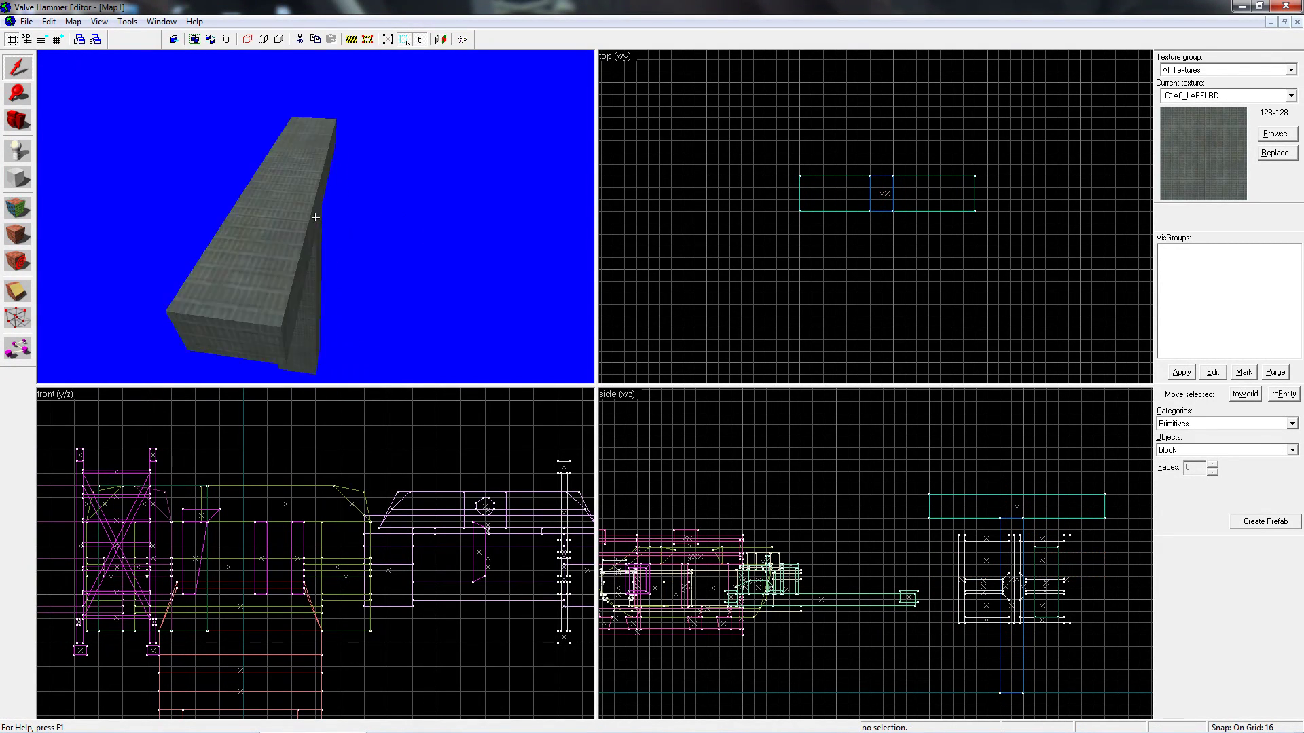
{"action": "key", "text": "d"}
{"action": "key", "text": "s"}
Try to centre the stem under the bar by shifting it one 16-unit grid step in the top view
{"action": "left_click", "coordinate": [316, 217]}
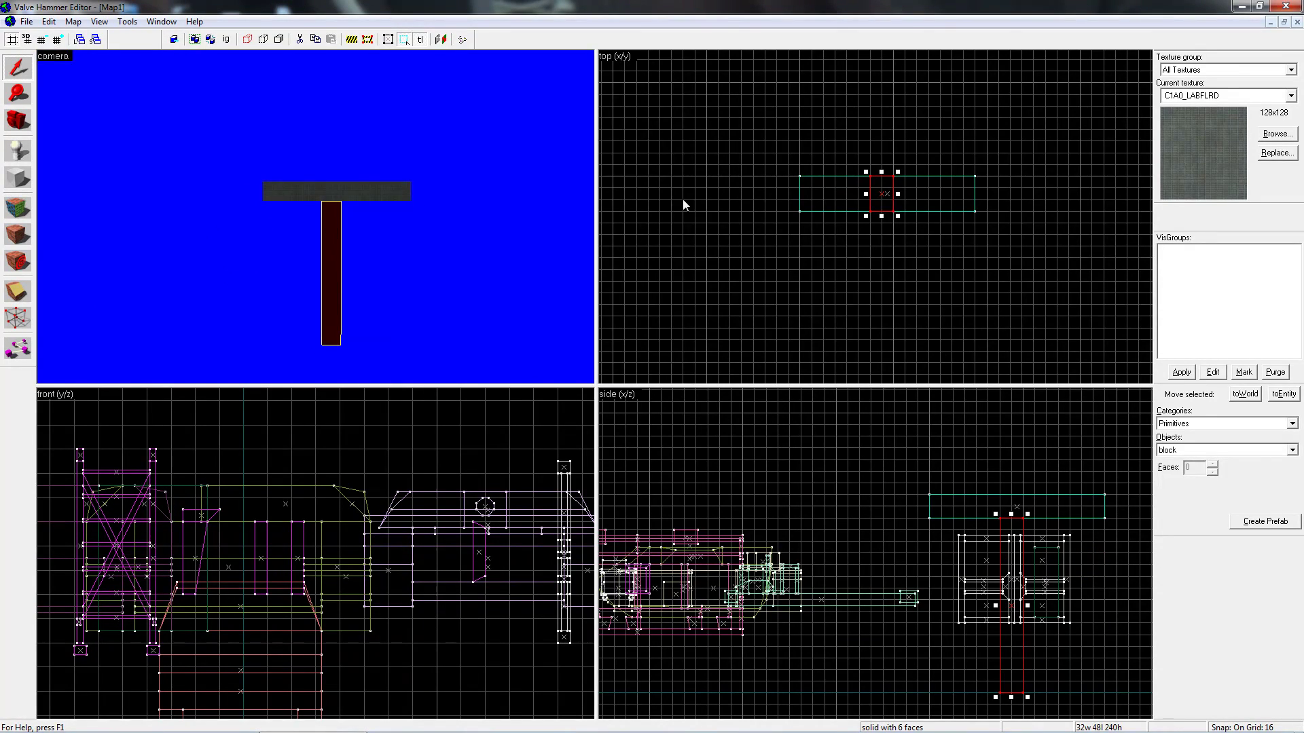
{"action": "scroll", "coordinate": [926, 198], "scroll_direction": "up", "scroll_amount": 5}
{"action": "left_click_drag", "start_coordinate": [925, 197], "coordinate": [969, 197]}
{"action": "key", "text": "Escape"}
{"action": "key", "text": "z"}
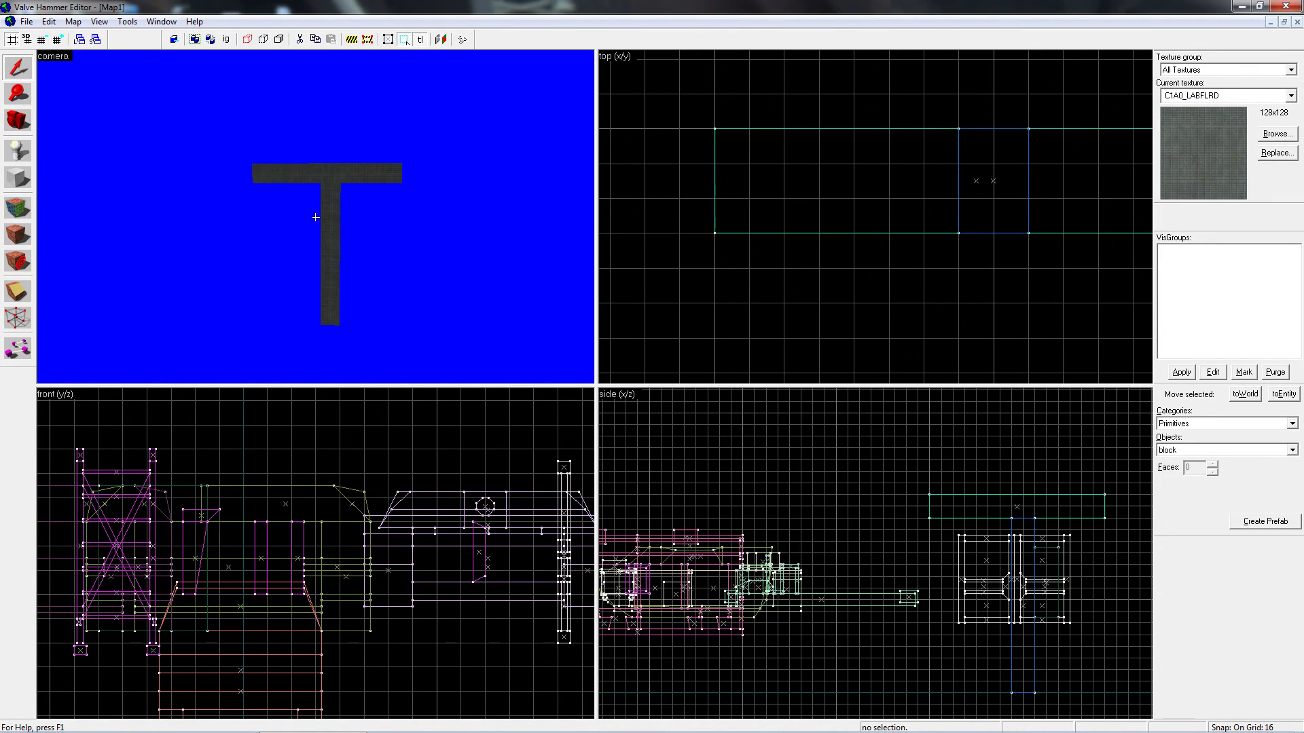
{"action": "key", "text": "z"}
Widen the horizontal bar to 256 units and move the stem to the bar's centre in the top view
{"action": "left_click", "coordinate": [368, 175]}
{"action": "scroll", "coordinate": [705, 173], "scroll_direction": "down", "scroll_amount": 1}
{"action": "scroll", "coordinate": [694, 184], "scroll_direction": "down", "scroll_amount": 1}
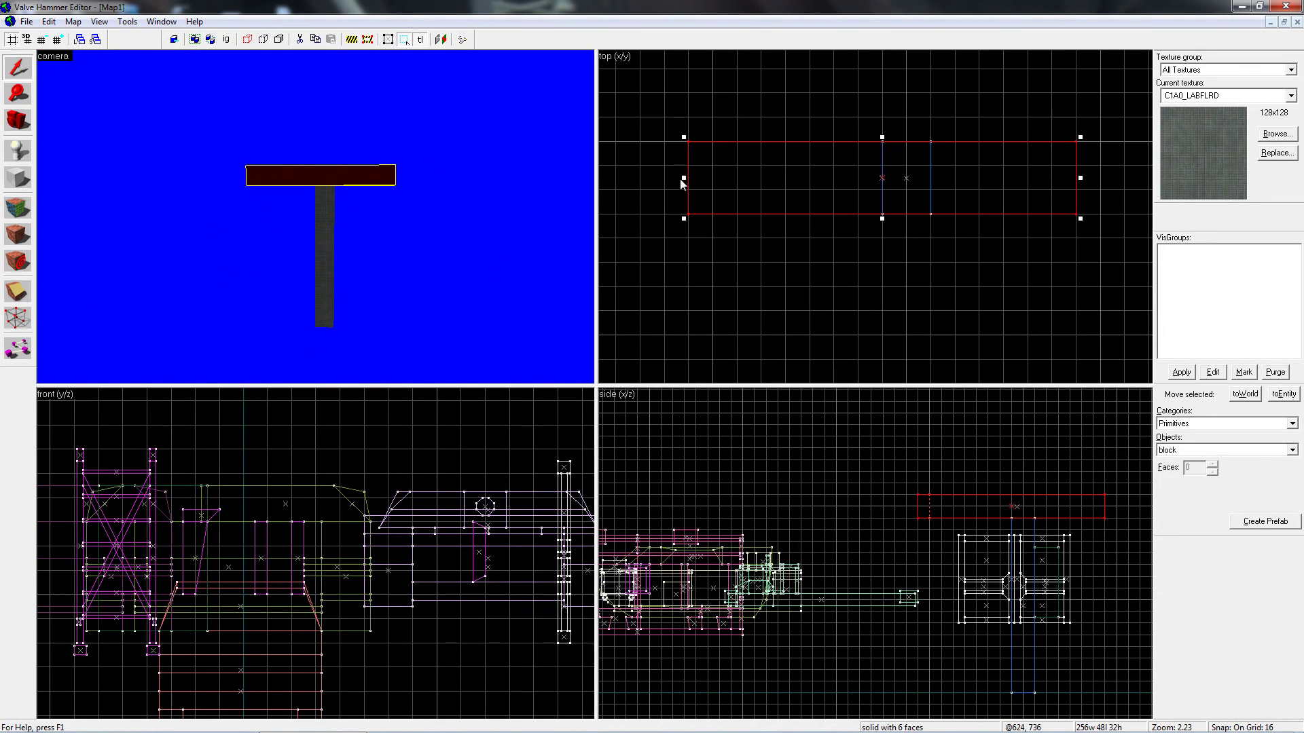
{"action": "left_click", "coordinate": [340, 253]}
{"action": "left_click", "coordinate": [324, 258]}
{"action": "left_click_drag", "start_coordinate": [891, 179], "coordinate": [866, 179]}
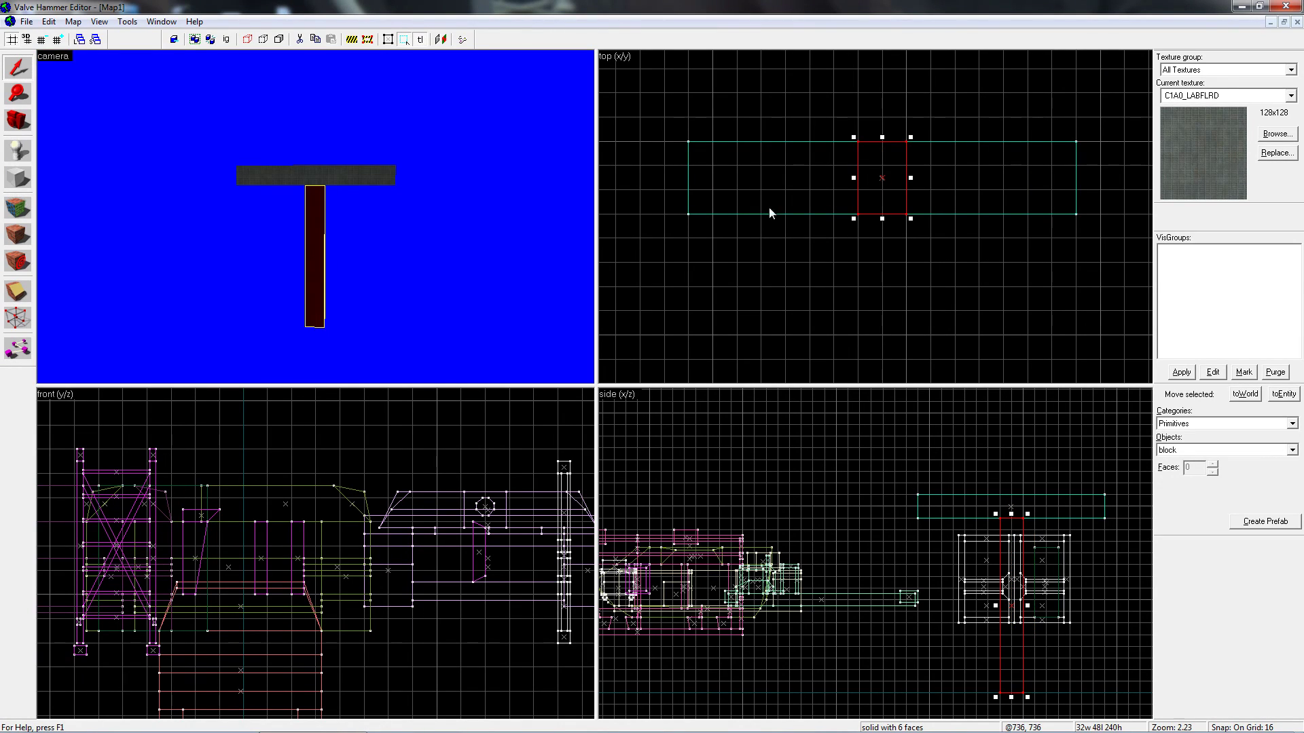
Select the bar together with the stem and tie both to a func_wall entity
{"action": "left_click", "coordinate": [340, 178], "text": "ctrl"}
{"action": "key", "text": "ctrl+t"}
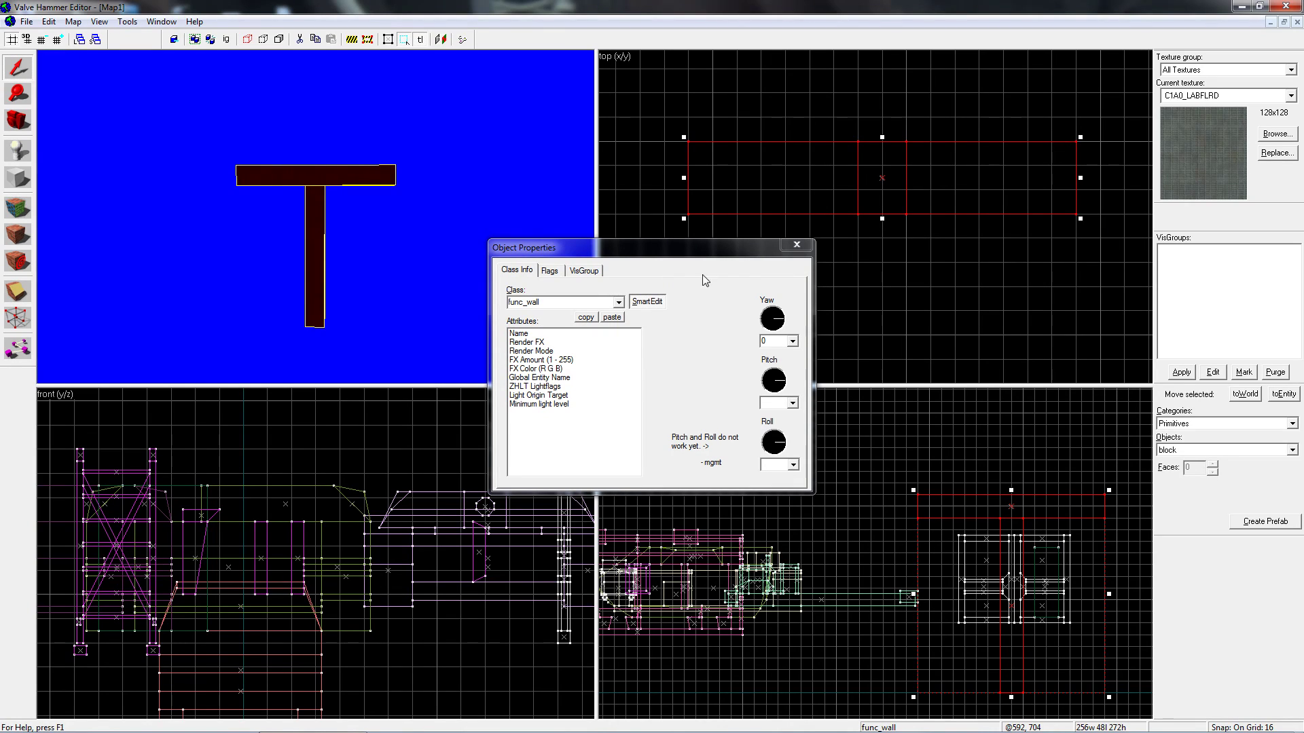
{"action": "left_click", "coordinate": [796, 244]}
{"action": "key", "text": "Escape"}
Examine the T-shaped wall from the front and from its end in the camera view
{"action": "key", "text": "z"}
{"action": "key", "text": "w"}
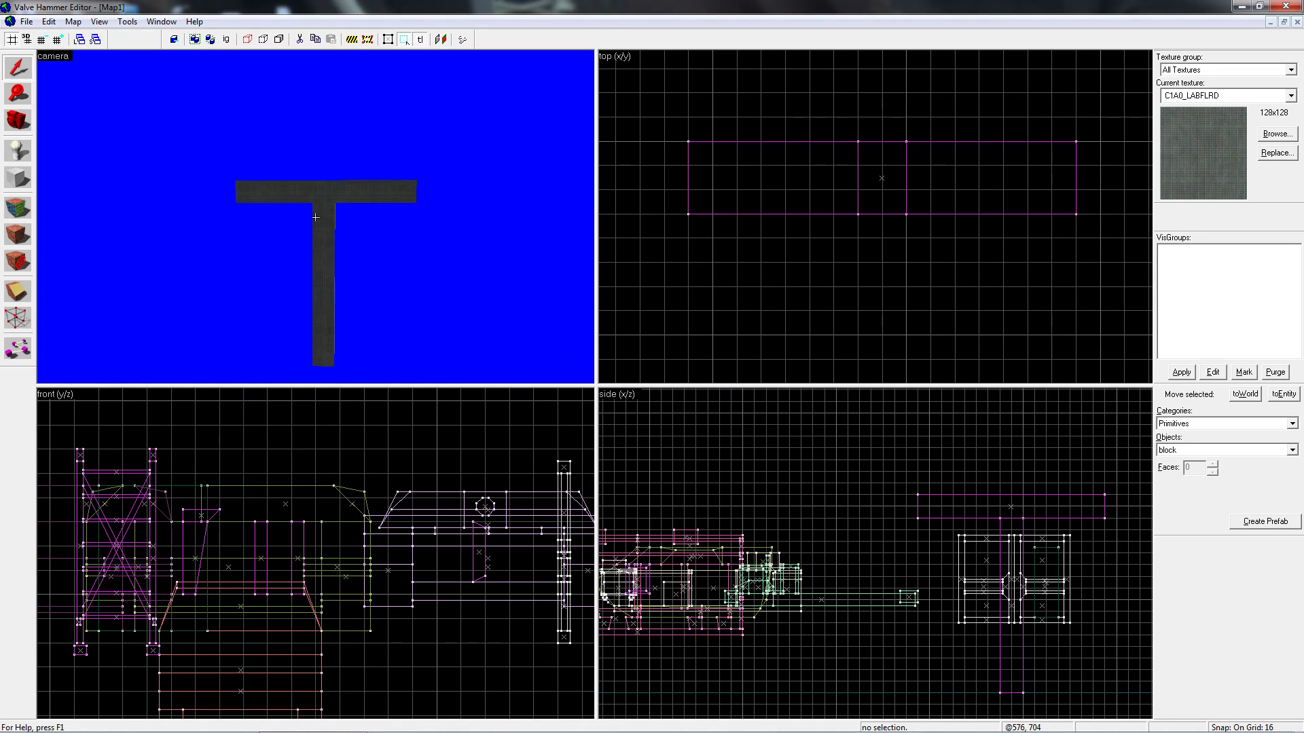
{"action": "key", "text": "w"}
{"action": "key", "text": "z"}
{"action": "left_click", "coordinate": [316, 218]}
{"action": "key", "text": "Escape"}
{"action": "key", "text": "z"}
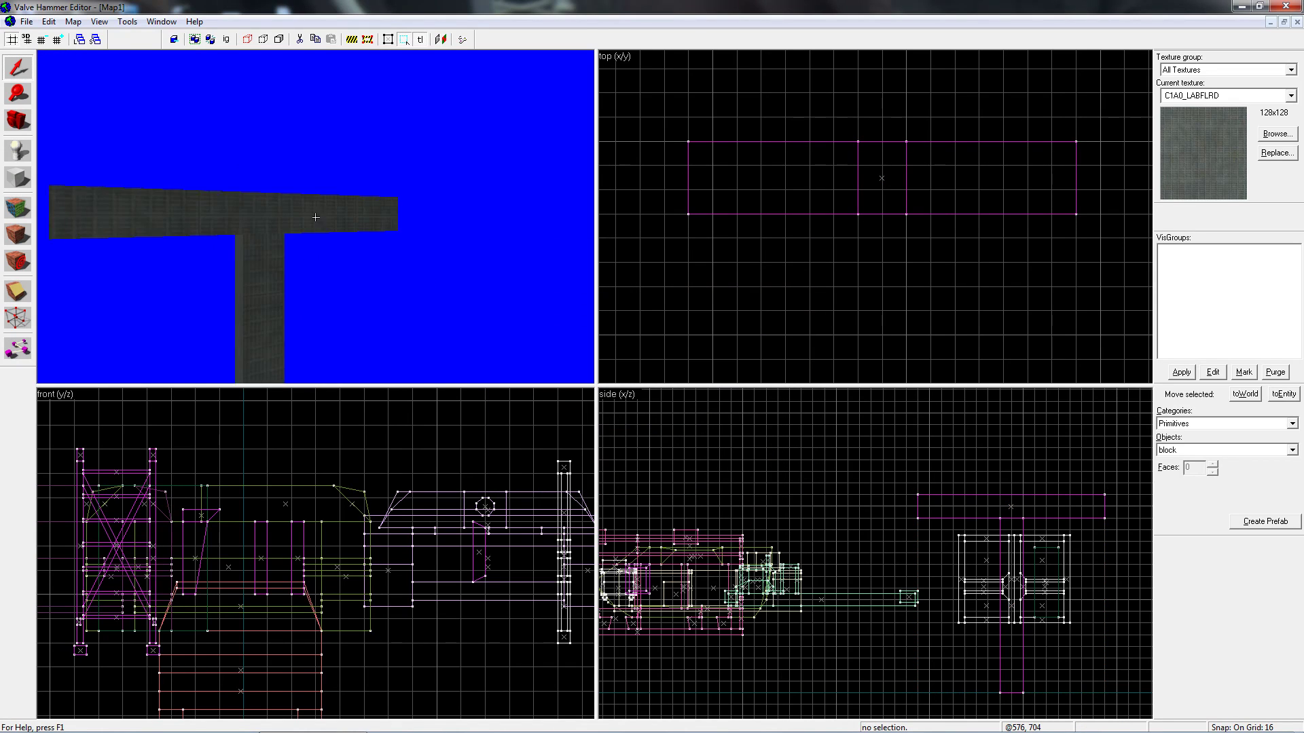
{"action": "key", "text": "w"}
{"action": "key", "text": "z"}
Create a prefab from the T-shaped wall, named and described as Letter T, in the random objects category
{"action": "left_click", "coordinate": [265, 222]}
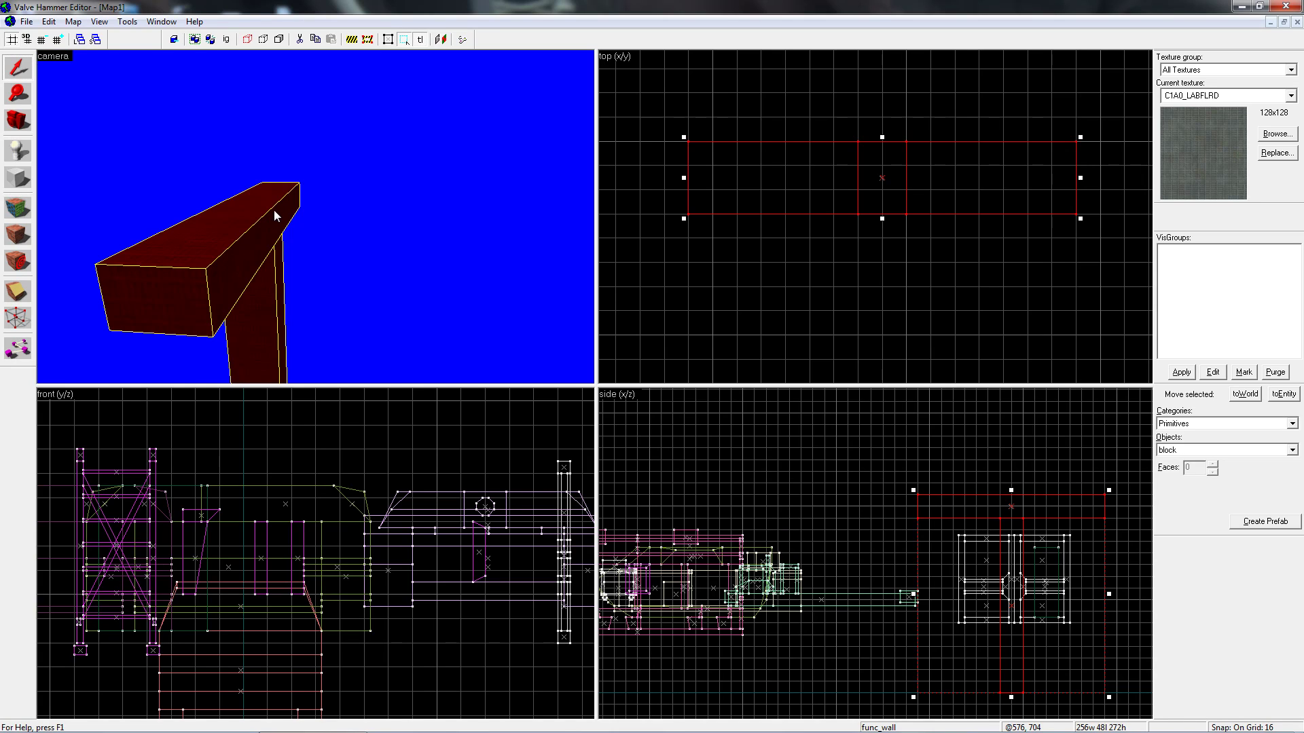
{"action": "left_click", "coordinate": [127, 22]}
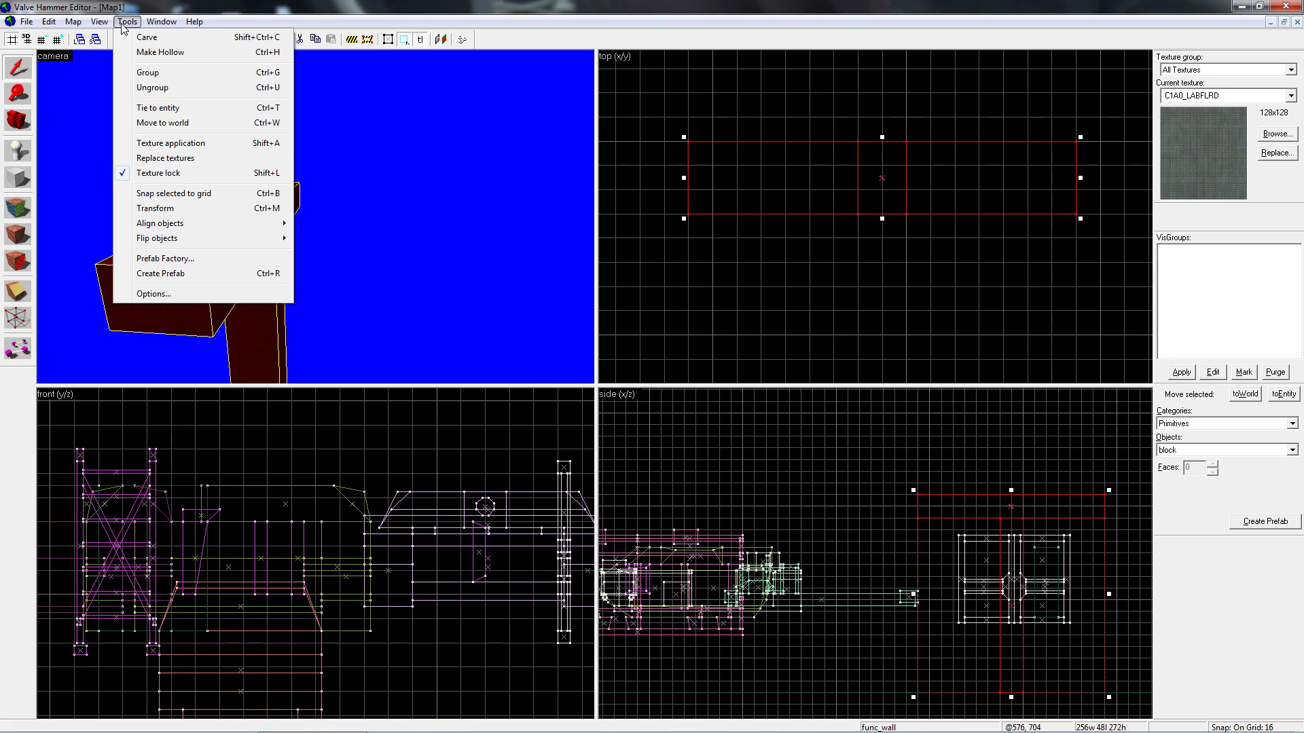
{"action": "left_click", "coordinate": [179, 273]}
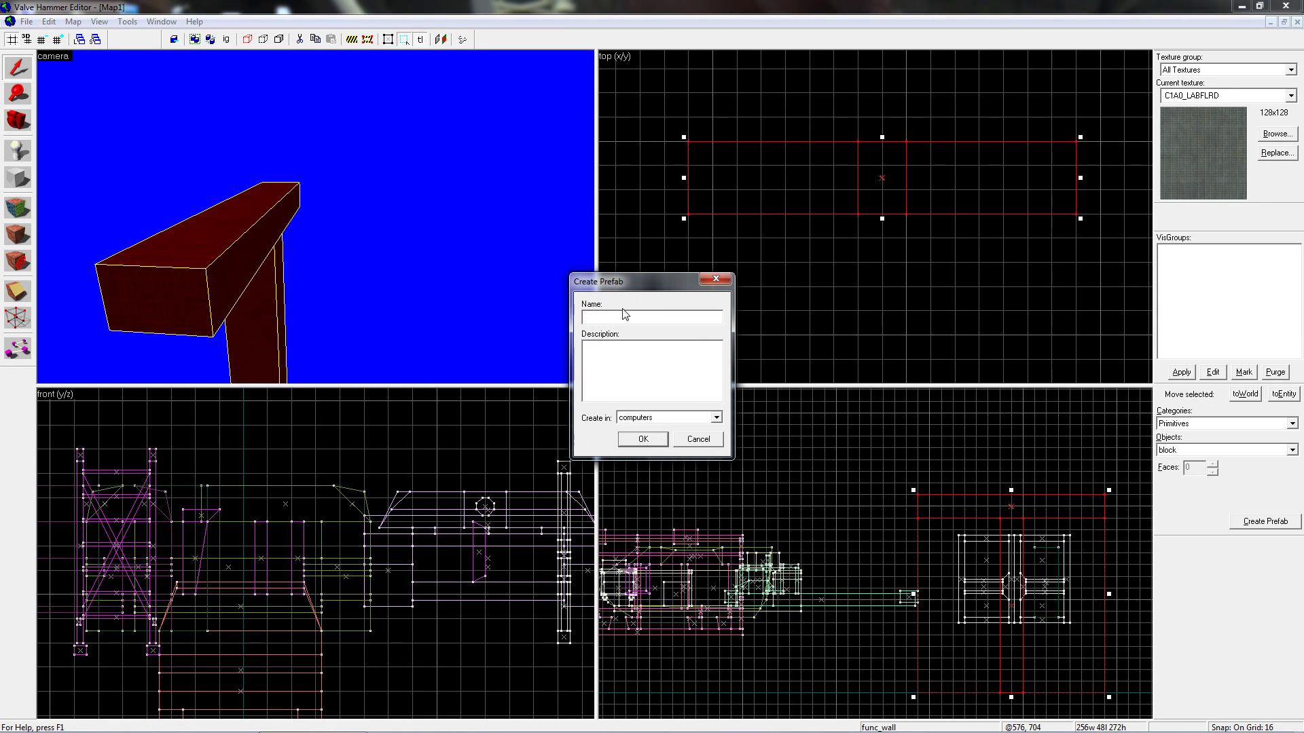
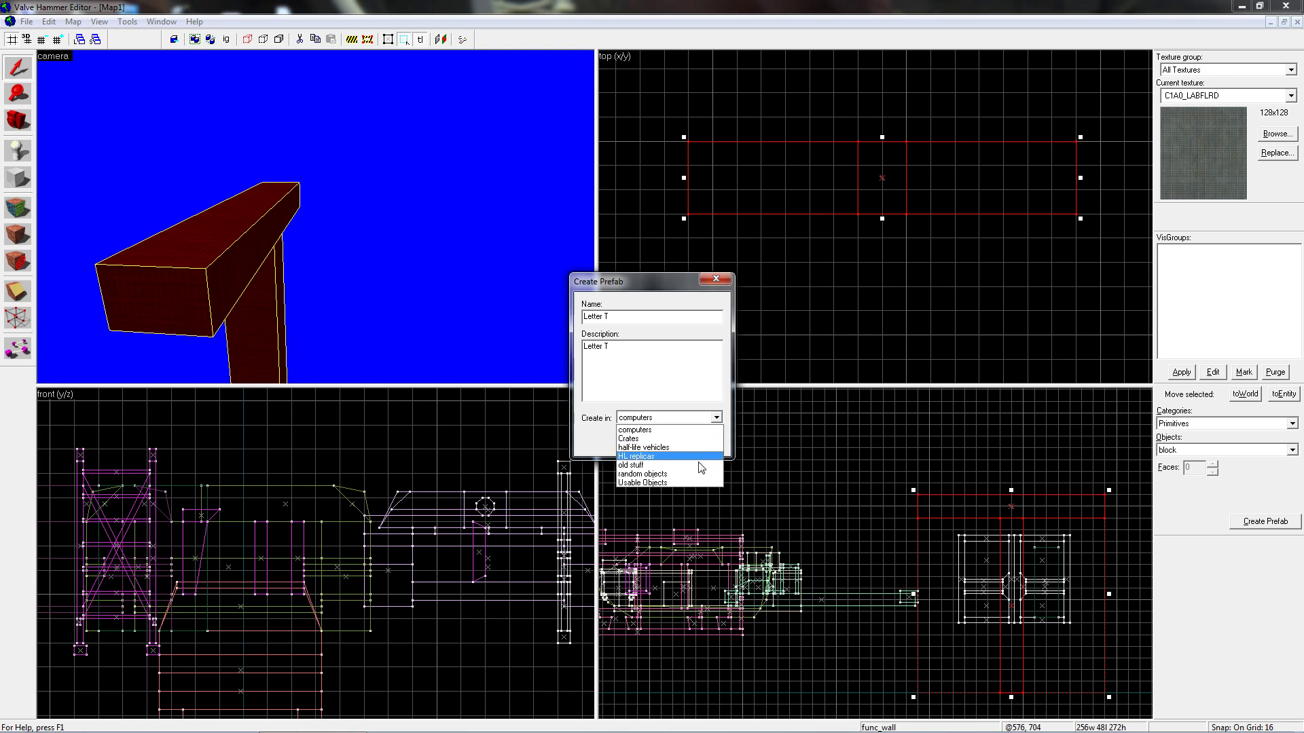
{"action": "left_click", "coordinate": [699, 480]}
{"action": "left_click", "coordinate": [640, 442]}
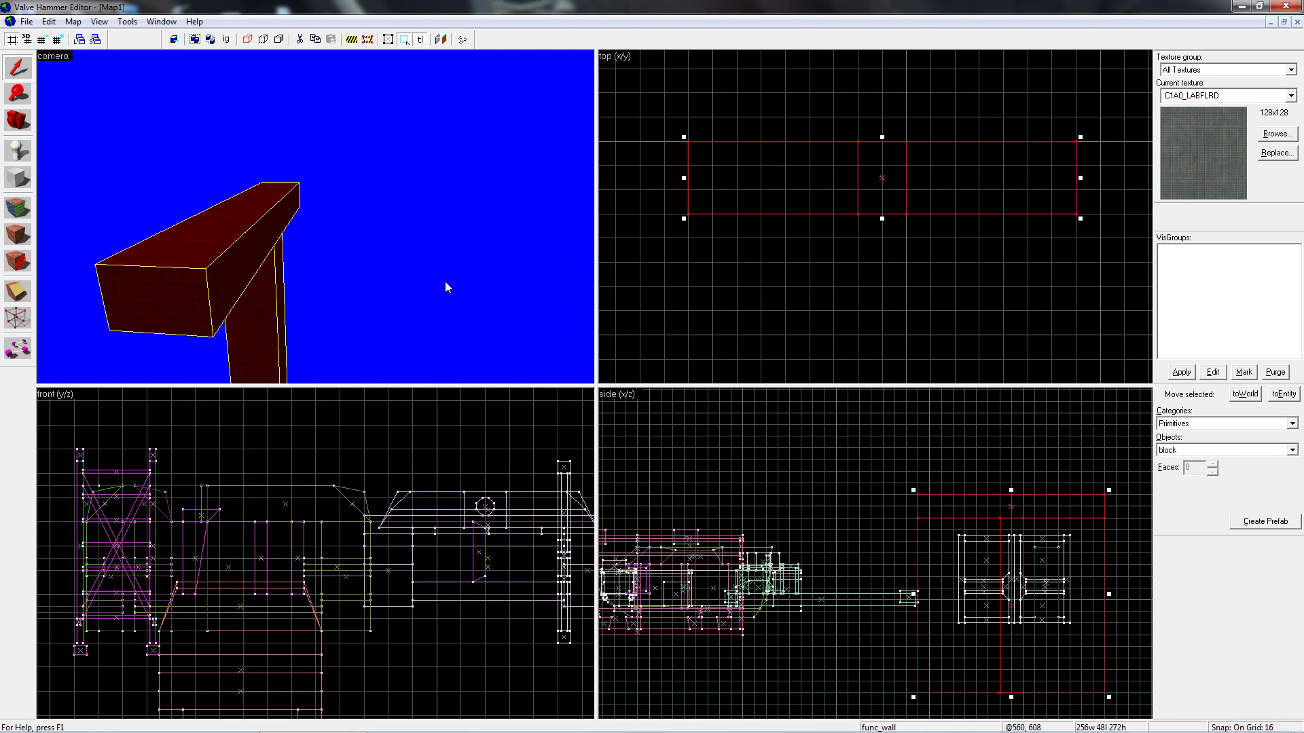
{"action": "left_click", "coordinate": [446, 281]}
Insert the original Letter T prefab from random objects and move it behind the first letter in the top view
{"action": "left_click", "coordinate": [1292, 423]}
{"action": "left_click", "coordinate": [1243, 486]}
{"action": "left_click", "coordinate": [1259, 451]}
{"action": "scroll", "coordinate": [1256, 544], "scroll_direction": "down", "scroll_amount": 5}
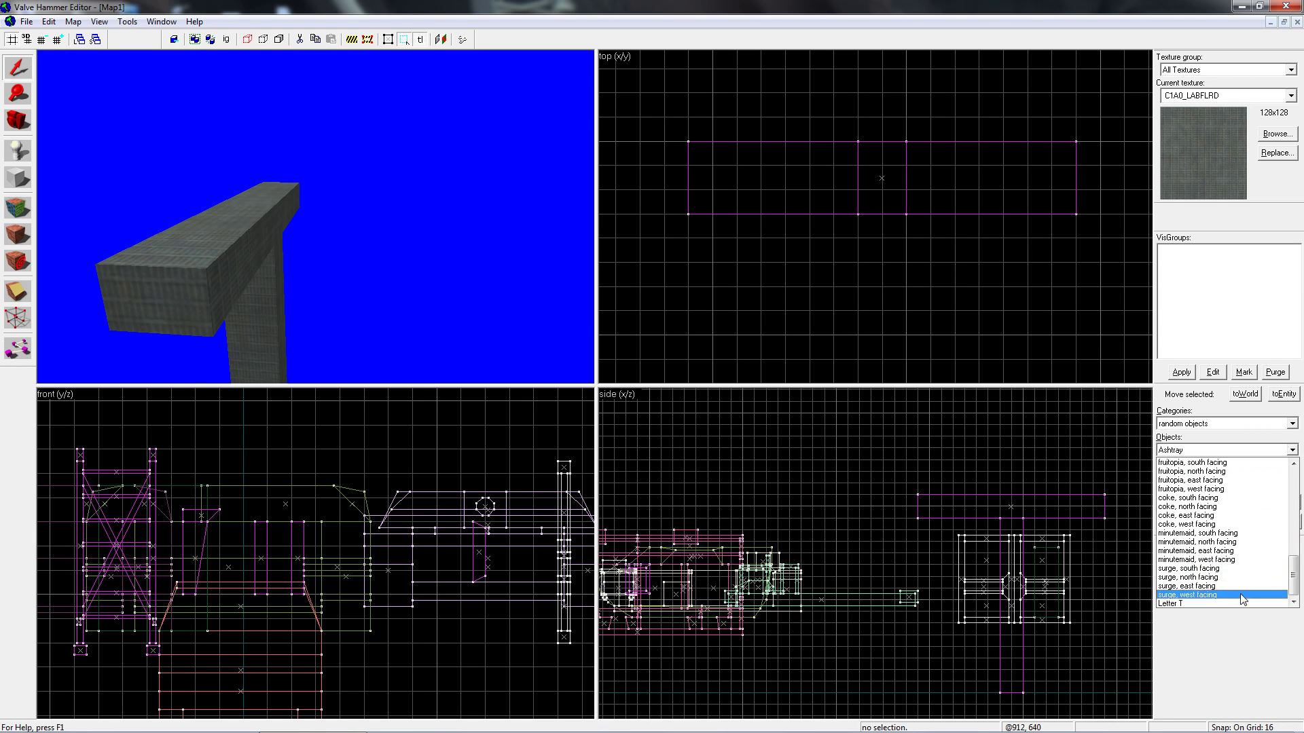
{"action": "left_click", "coordinate": [1255, 574]}
{"action": "left_click", "coordinate": [1263, 504]}
{"action": "scroll", "coordinate": [825, 274], "scroll_direction": "down", "scroll_amount": 4}
{"action": "left_click_drag", "start_coordinate": [854, 250], "coordinate": [855, 158]}
Move the inserted Letter T in the top view until its edge meets the first letter
{"action": "key", "text": "z"}
{"action": "key", "text": "Escape"}
{"action": "key", "text": "w"}
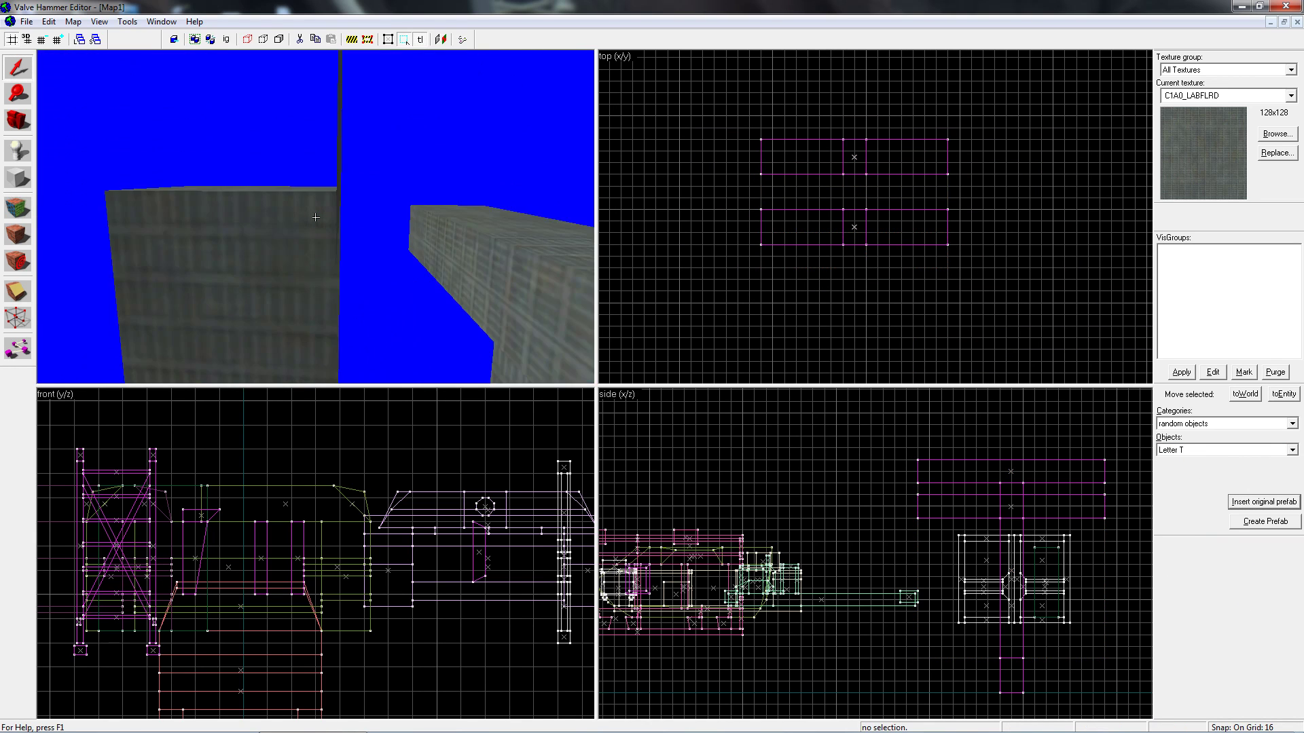
{"action": "key", "text": "s"}
{"action": "left_click_drag", "start_coordinate": [315, 218], "coordinate": [316, 218]}
{"action": "left_click", "coordinate": [315, 218]}
{"action": "left_click_drag", "start_coordinate": [847, 155], "coordinate": [847, 190]}
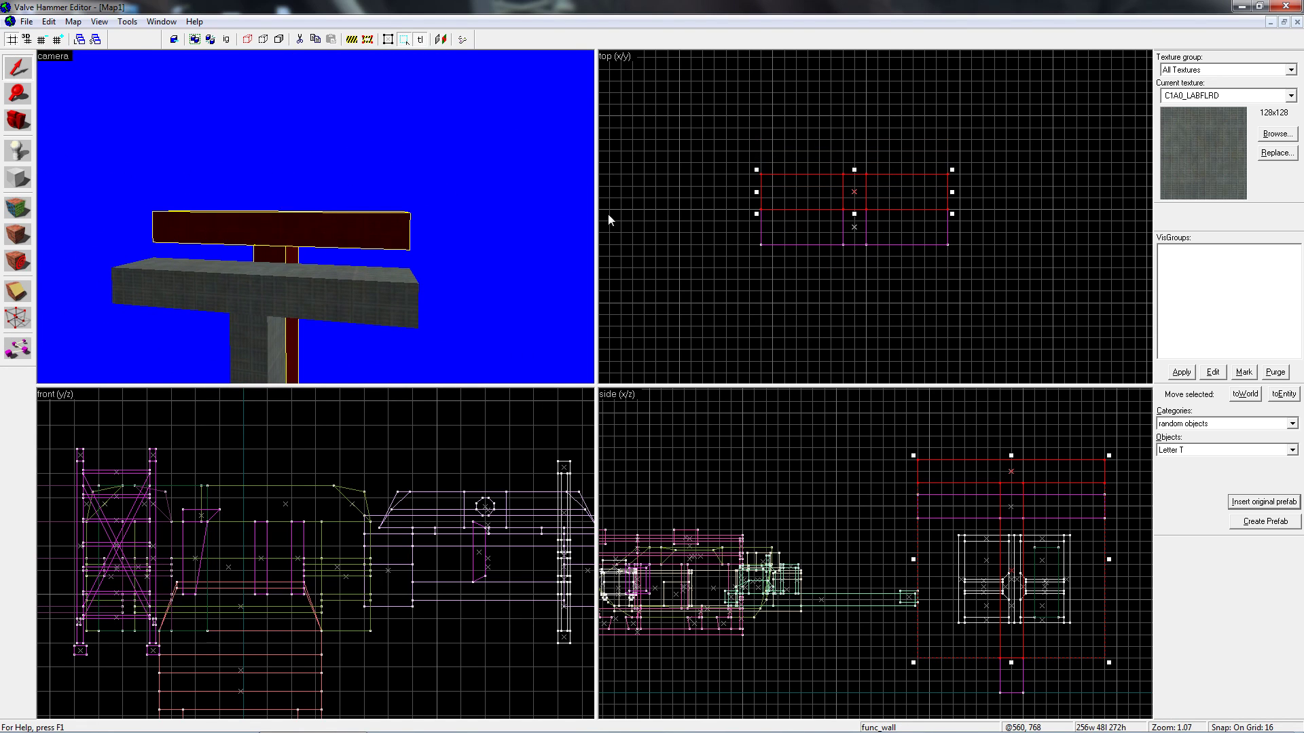
{"action": "key", "text": "Escape"}
Copy both T letters, raise the copies in the side view and place them directly behind the originals in the top view
{"action": "key", "text": "z"}
{"action": "key", "text": "d"}
{"action": "left_click_drag", "start_coordinate": [315, 217], "coordinate": [316, 242]}
{"action": "left_click", "coordinate": [316, 237]}
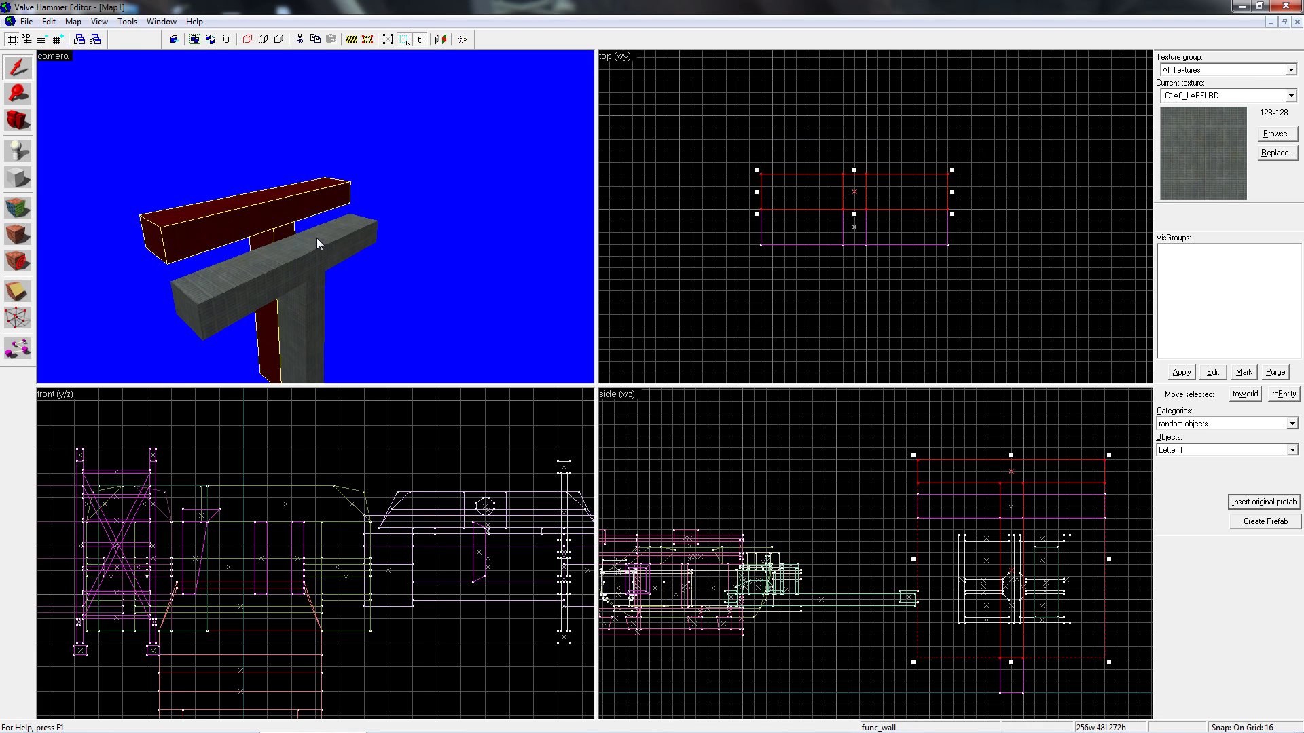
{"action": "left_click", "coordinate": [317, 238], "text": "ctrl"}
{"action": "left_click_drag", "start_coordinate": [1012, 508], "coordinate": [1016, 472]}
{"action": "left_click_drag", "start_coordinate": [862, 222], "coordinate": [866, 152]}
{"action": "key", "text": "Escape"}
Examine the row of stepped T letters from several angles in the camera view
{"action": "key", "text": "z"}
{"action": "key", "text": "w"}
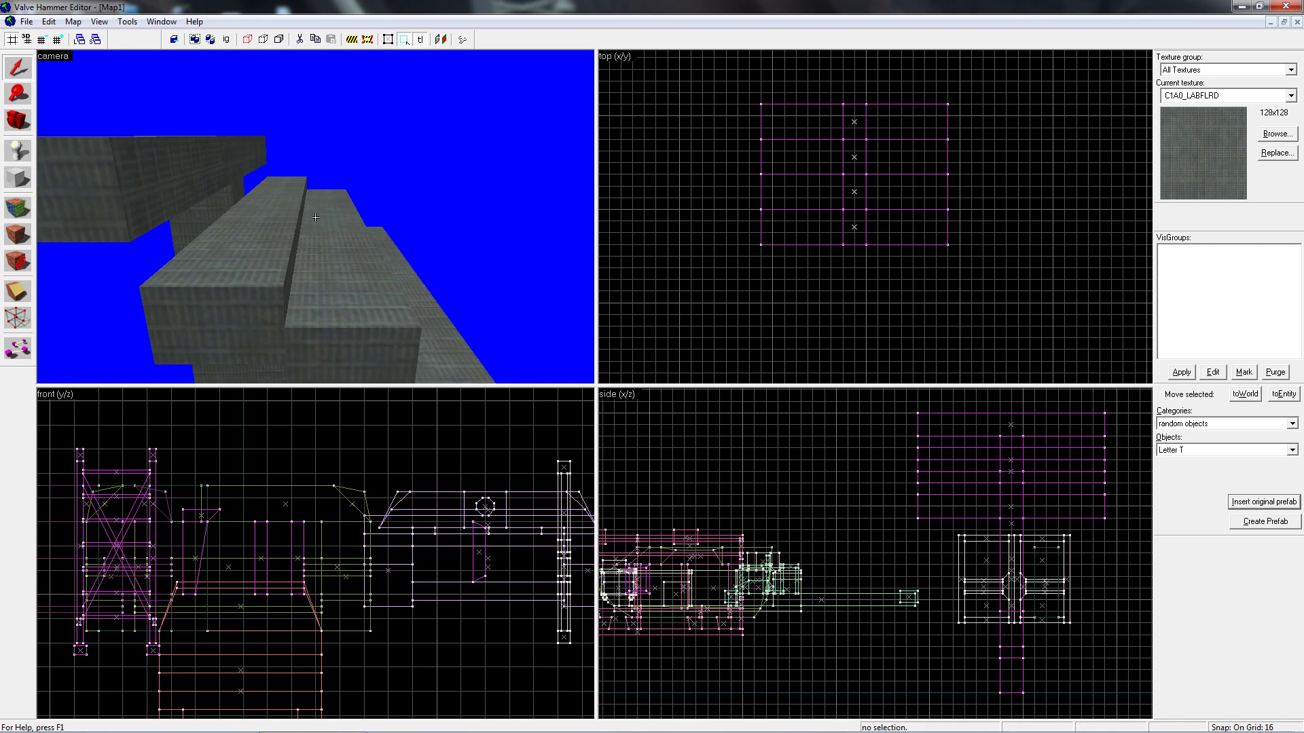
{"action": "key", "text": "s"}
{"action": "key", "text": "w"}
{"action": "key", "text": "s"}
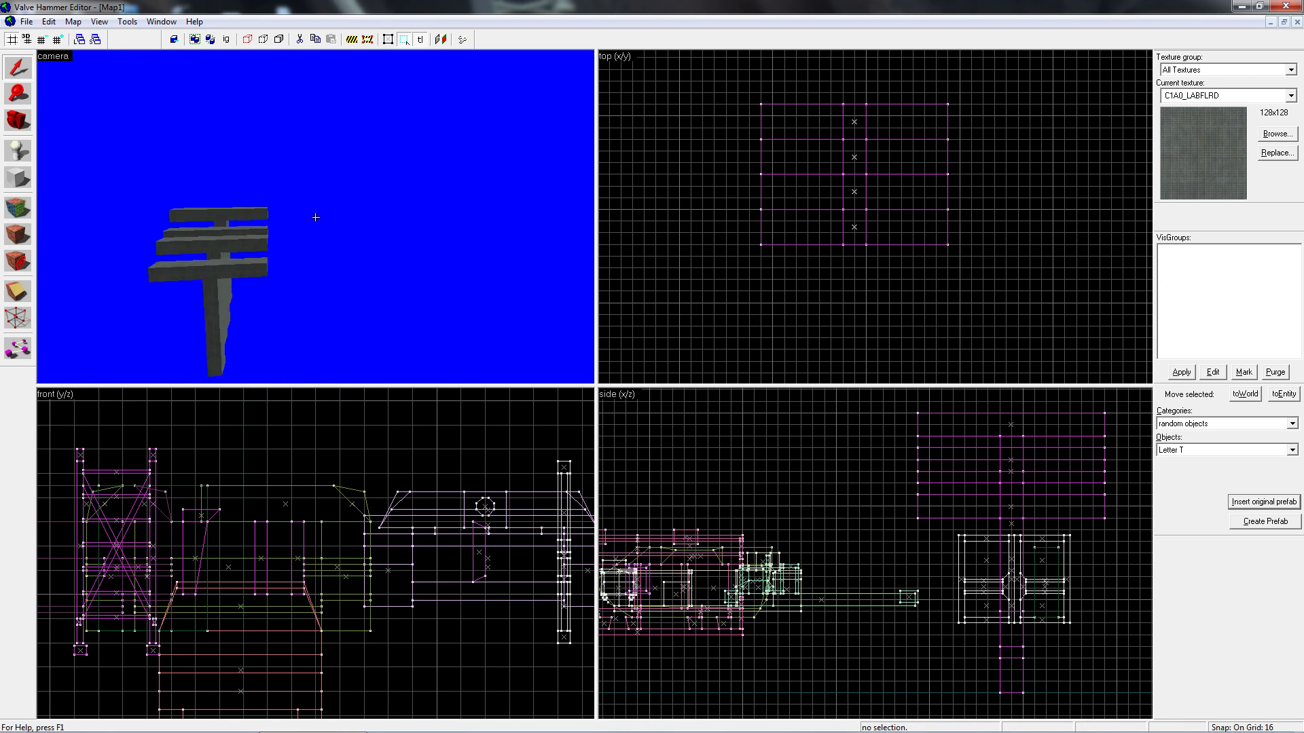
{"action": "key", "text": "d"}
{"action": "key", "text": "z"}
Try to create a prefab with no object selected
{"action": "left_click", "coordinate": [127, 21]}
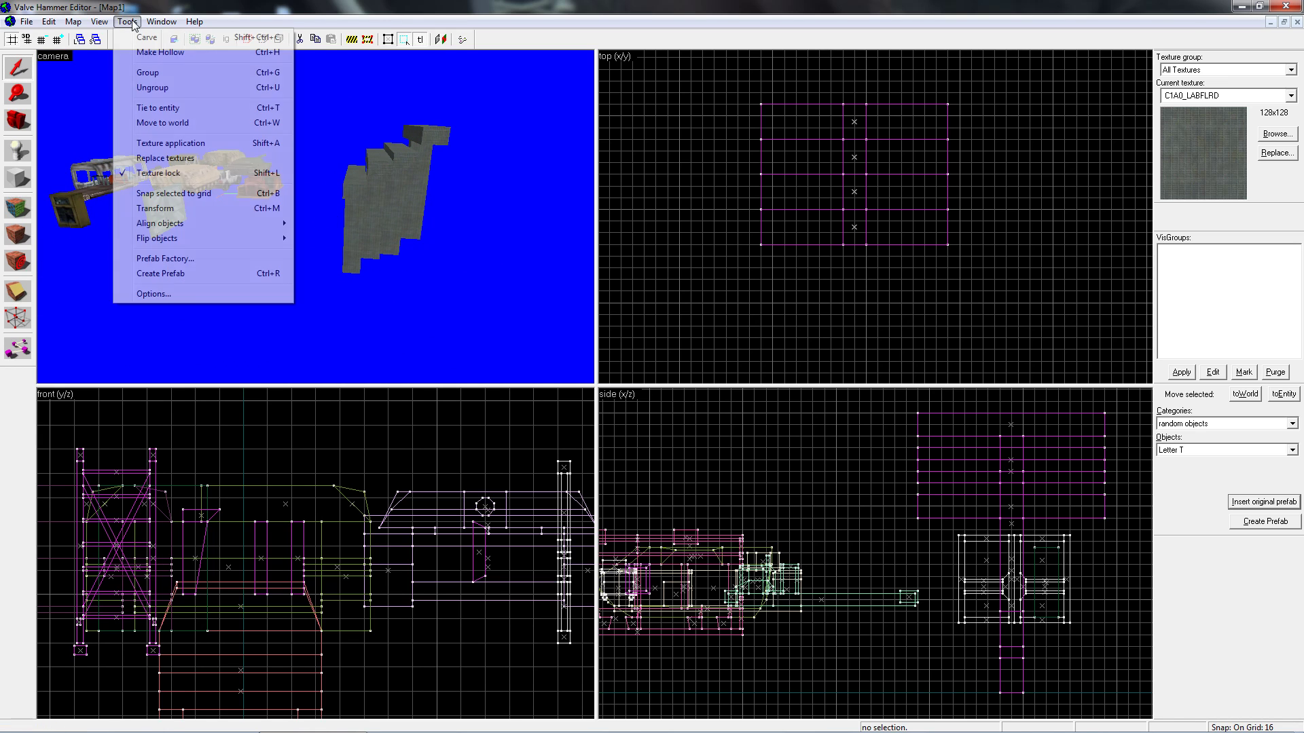
{"action": "left_click", "coordinate": [216, 276]}
{"action": "key", "text": "Return"}
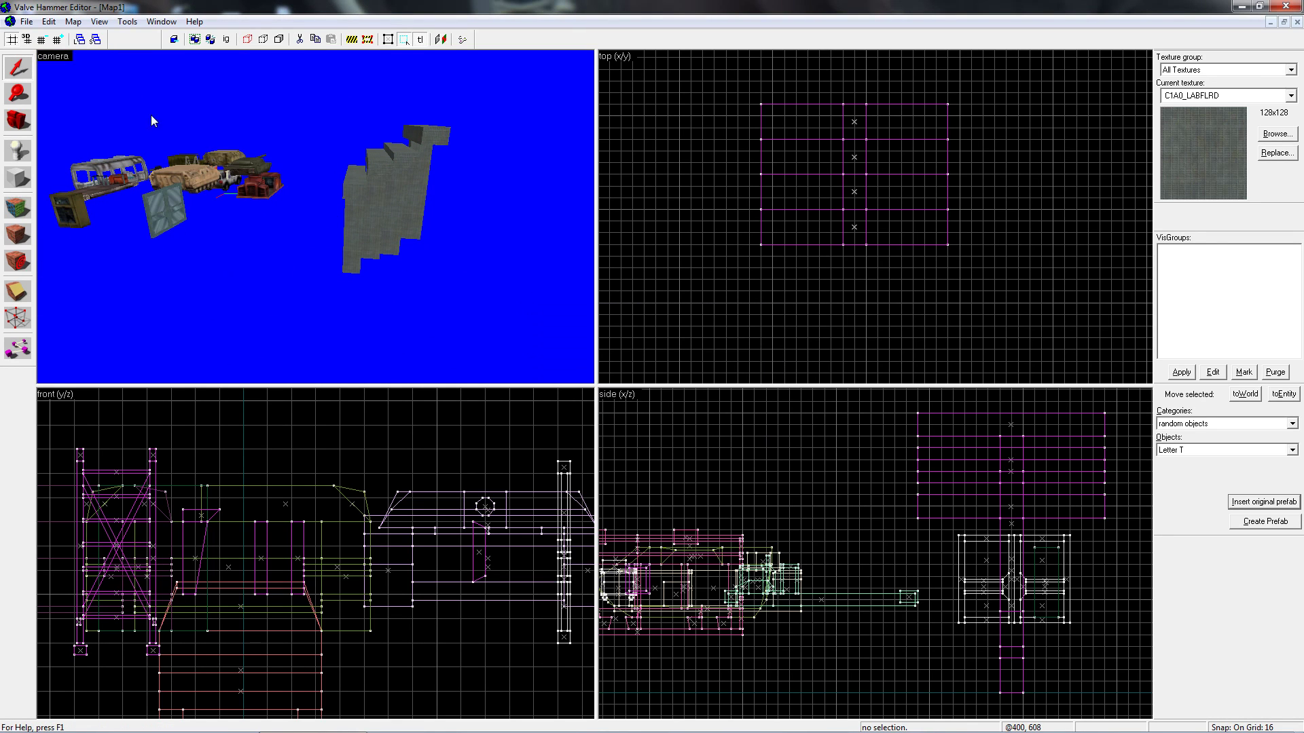
Add a library named New Library Hehe with the description H in the Prefab Factory
{"action": "left_click", "coordinate": [127, 22]}
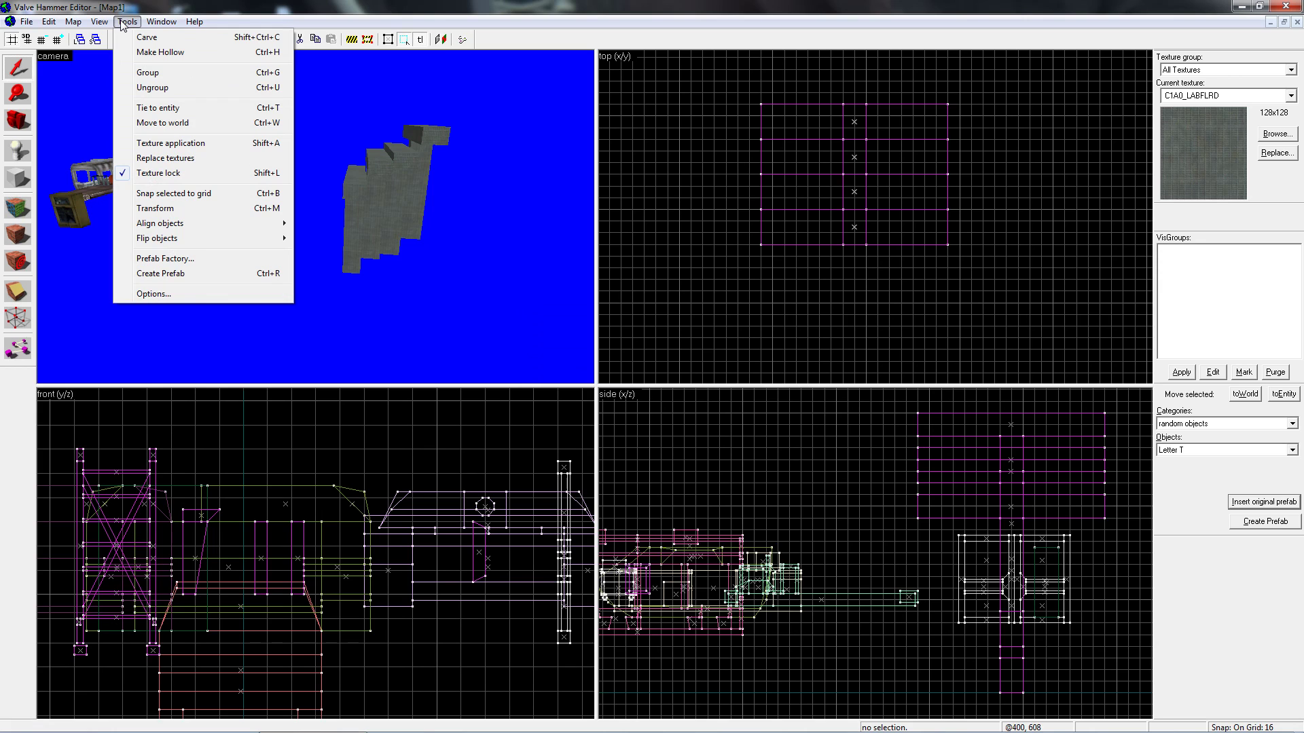
{"action": "left_click", "coordinate": [166, 259]}
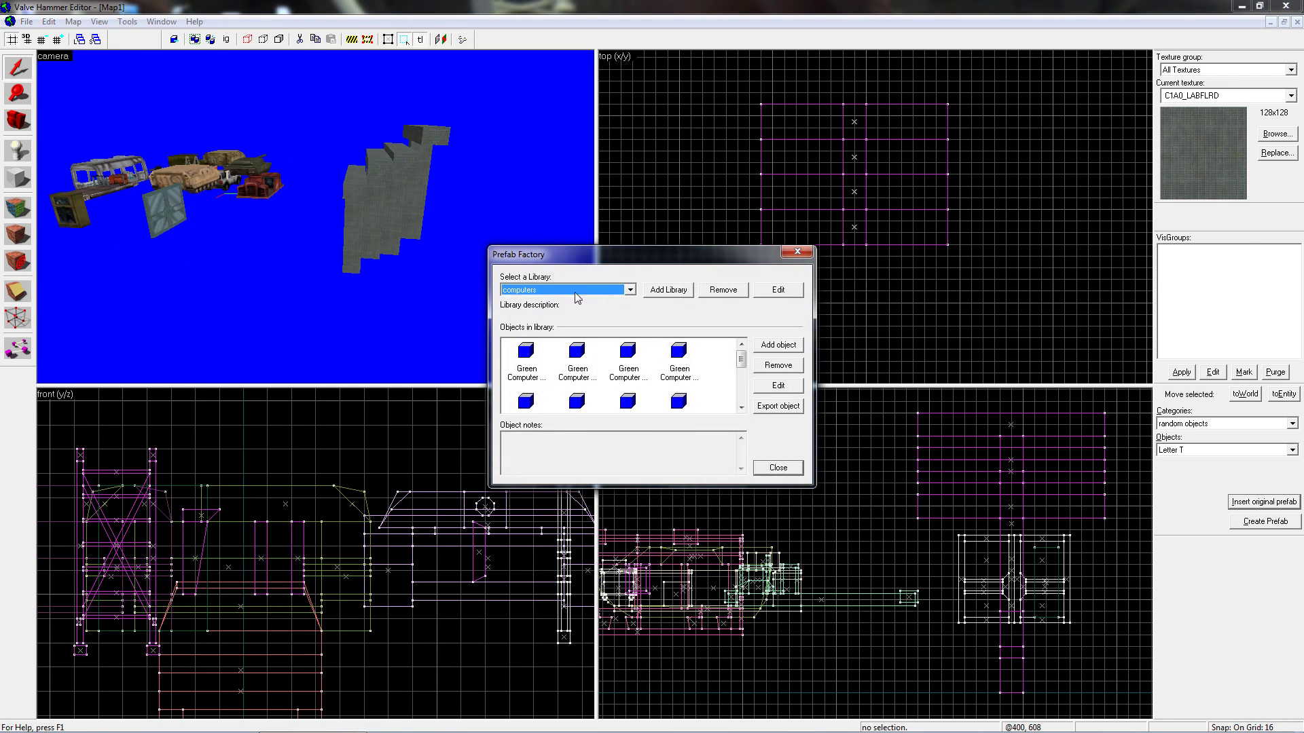
{"action": "left_click", "coordinate": [613, 292]}
{"action": "left_click", "coordinate": [656, 278]}
{"action": "left_click", "coordinate": [657, 291]}
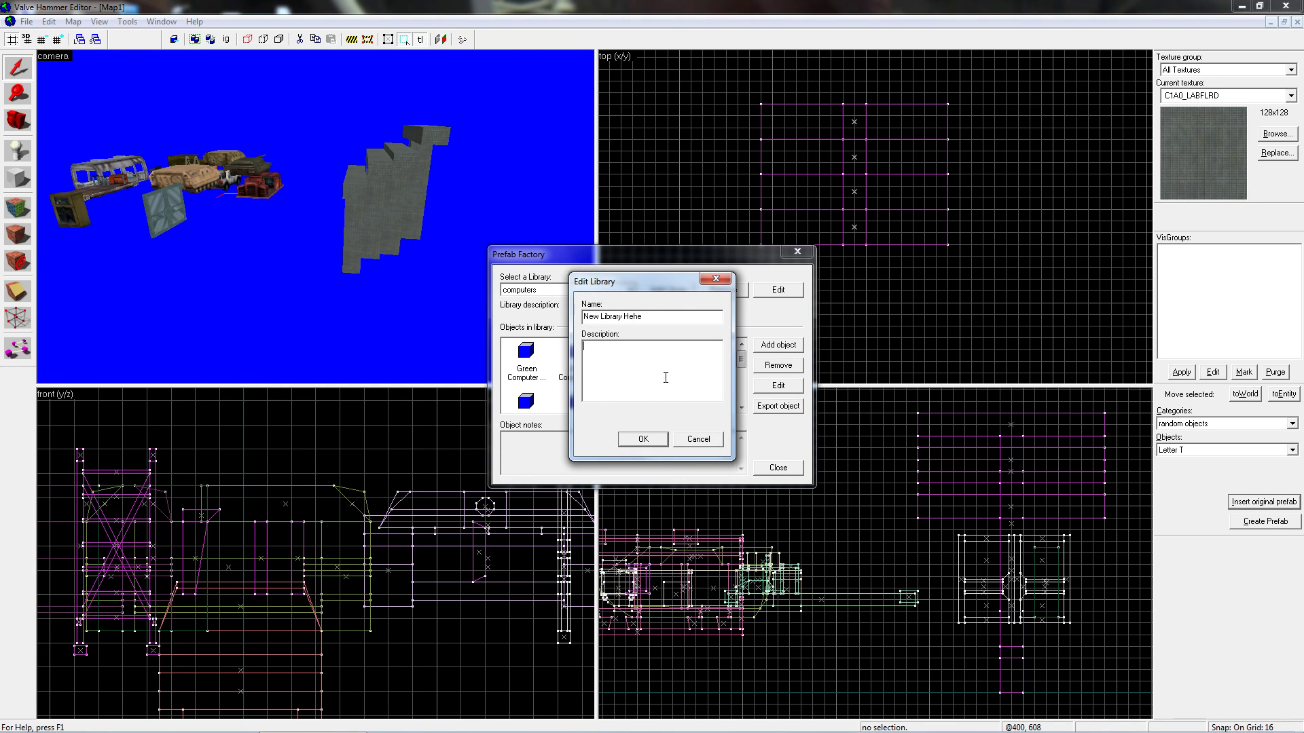
{"action": "type", "text": "H"}
{"action": "left_click", "coordinate": [643, 439]}
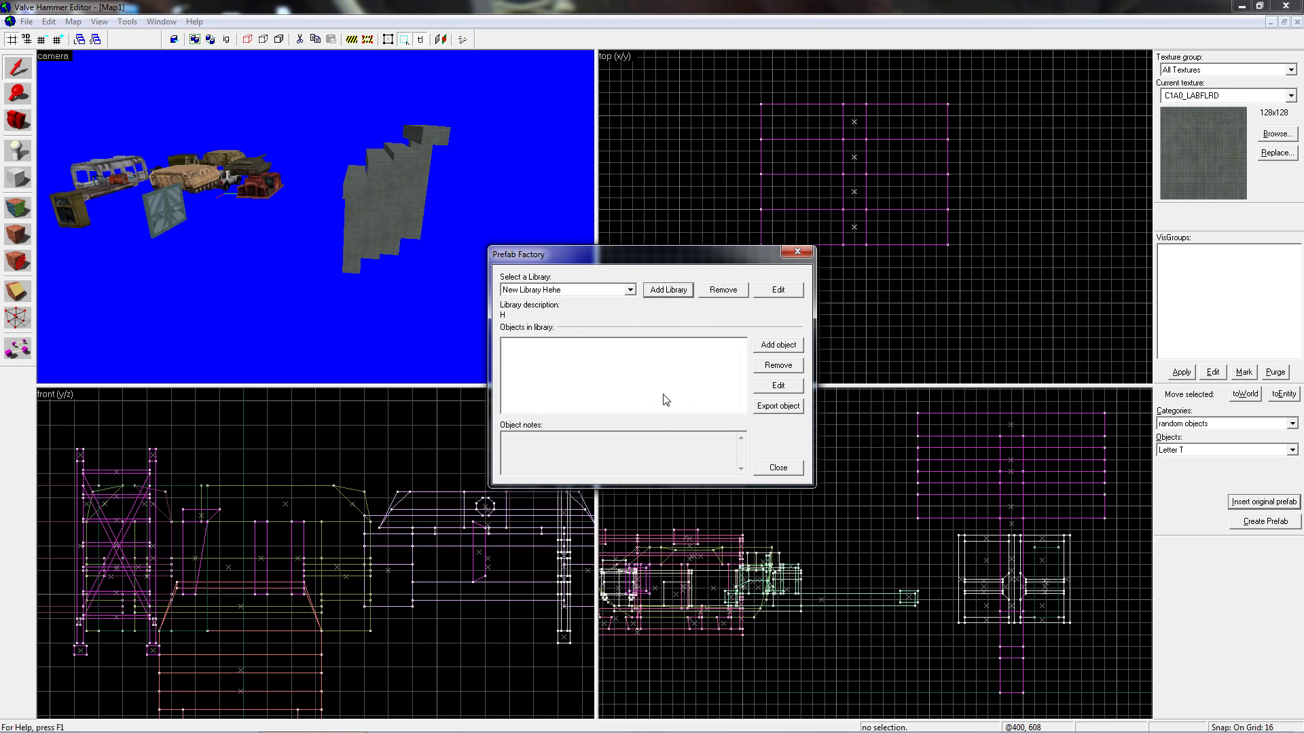
Look at the files offered for adding an object to the new library and close the Prefab Factory
{"action": "left_click", "coordinate": [781, 346]}
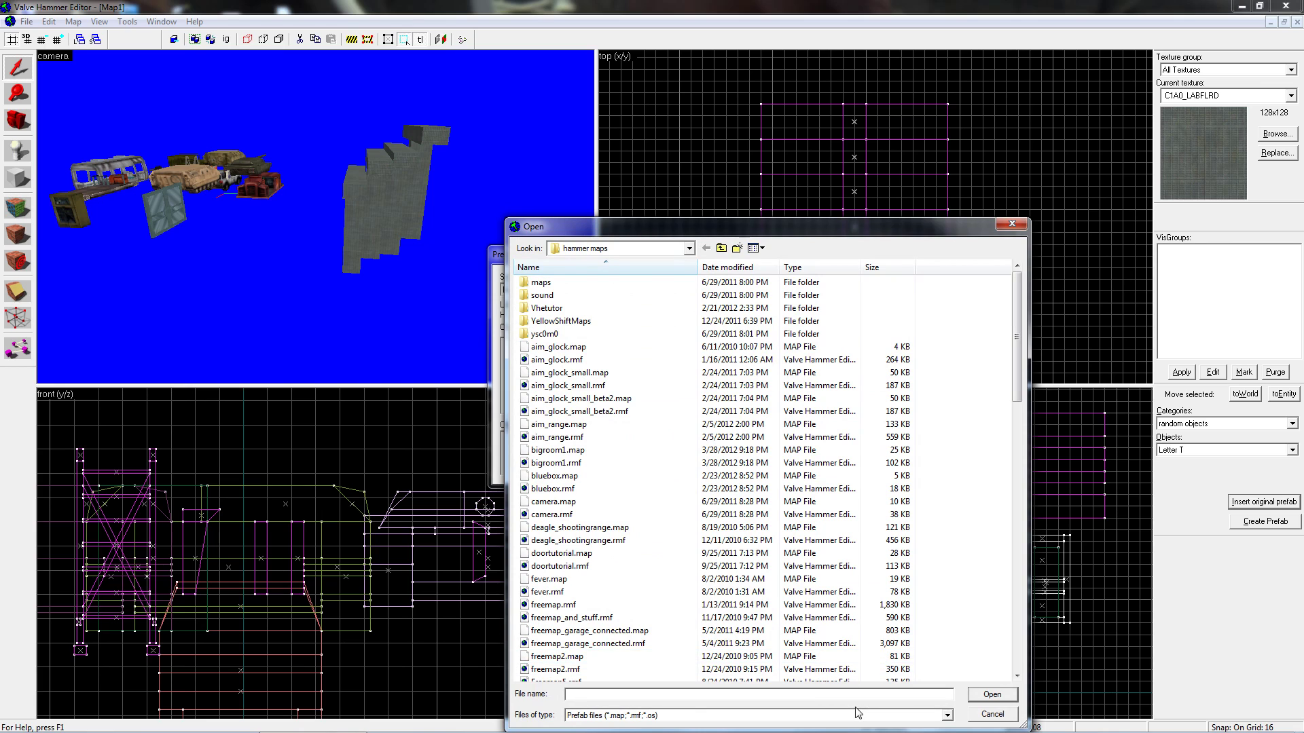
{"action": "left_click", "coordinate": [988, 714]}
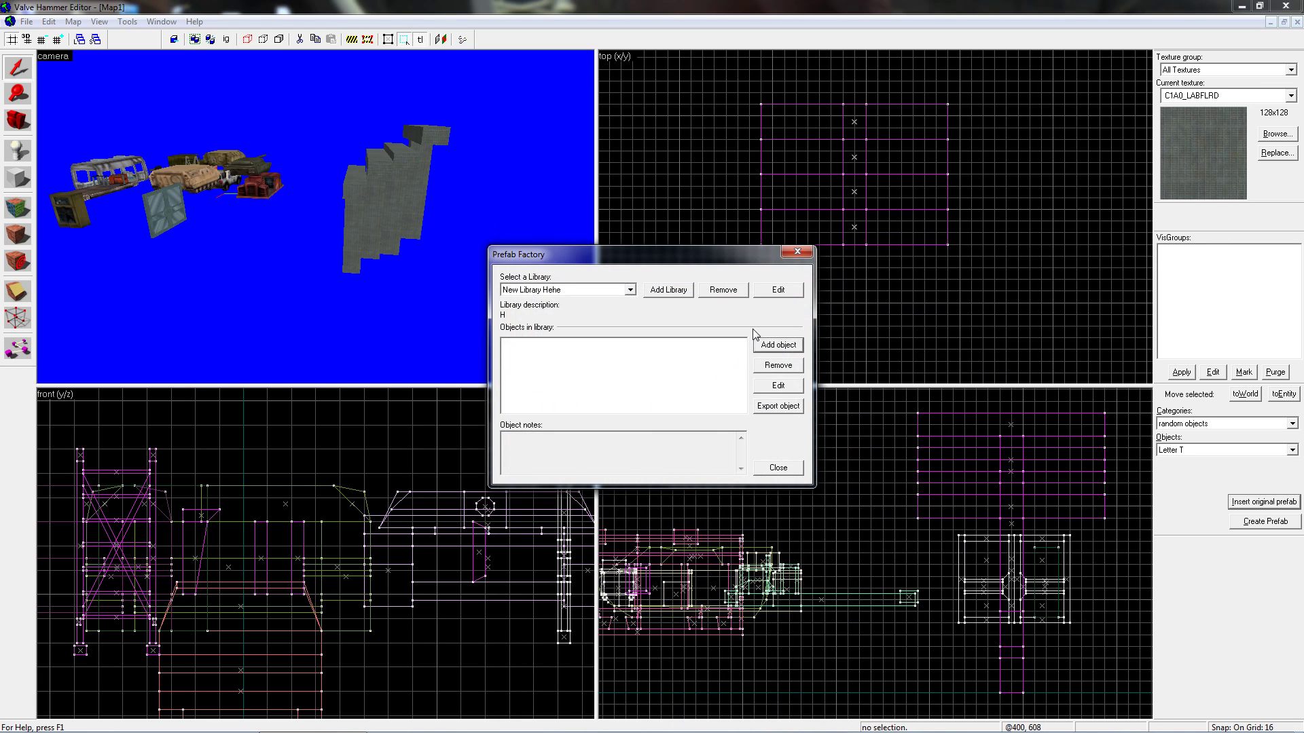
{"action": "left_click", "coordinate": [777, 468]}
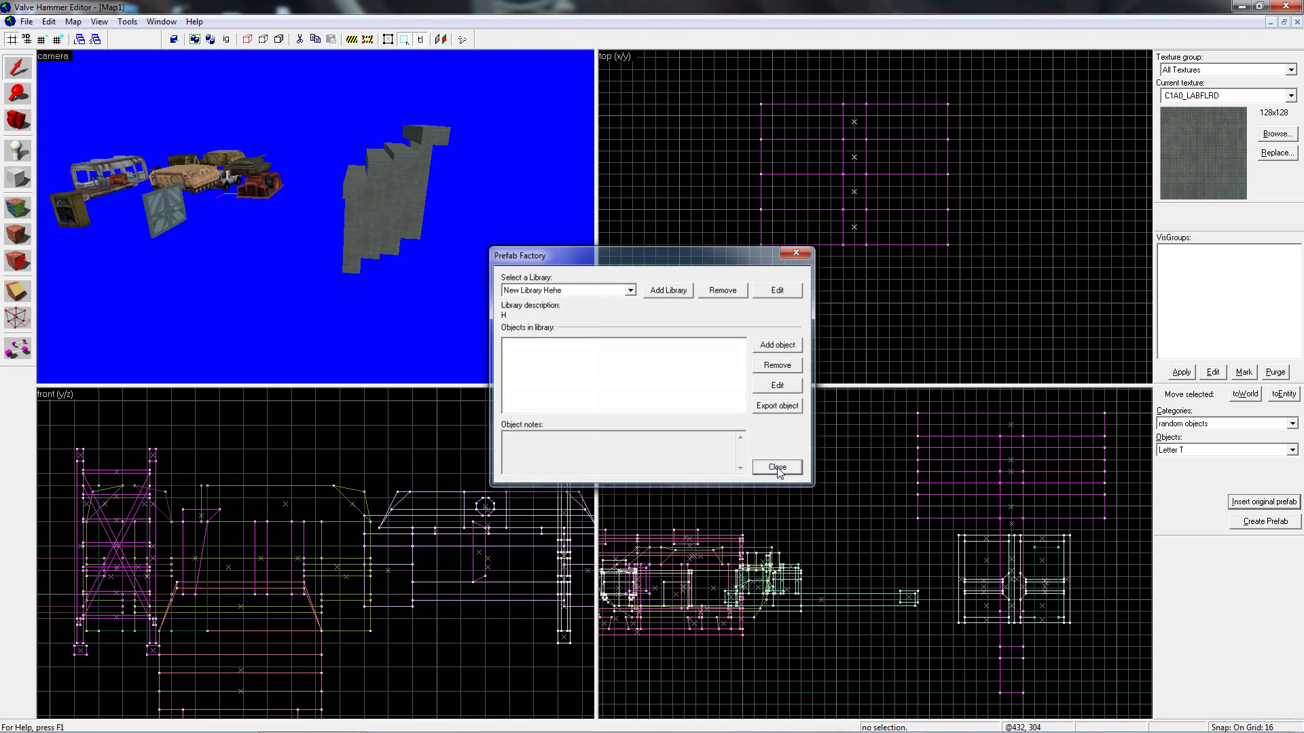
Select the nearest T letter in the camera view
{"action": "key", "text": "z"}
{"action": "key", "text": "w"}
{"action": "key", "text": "z"}
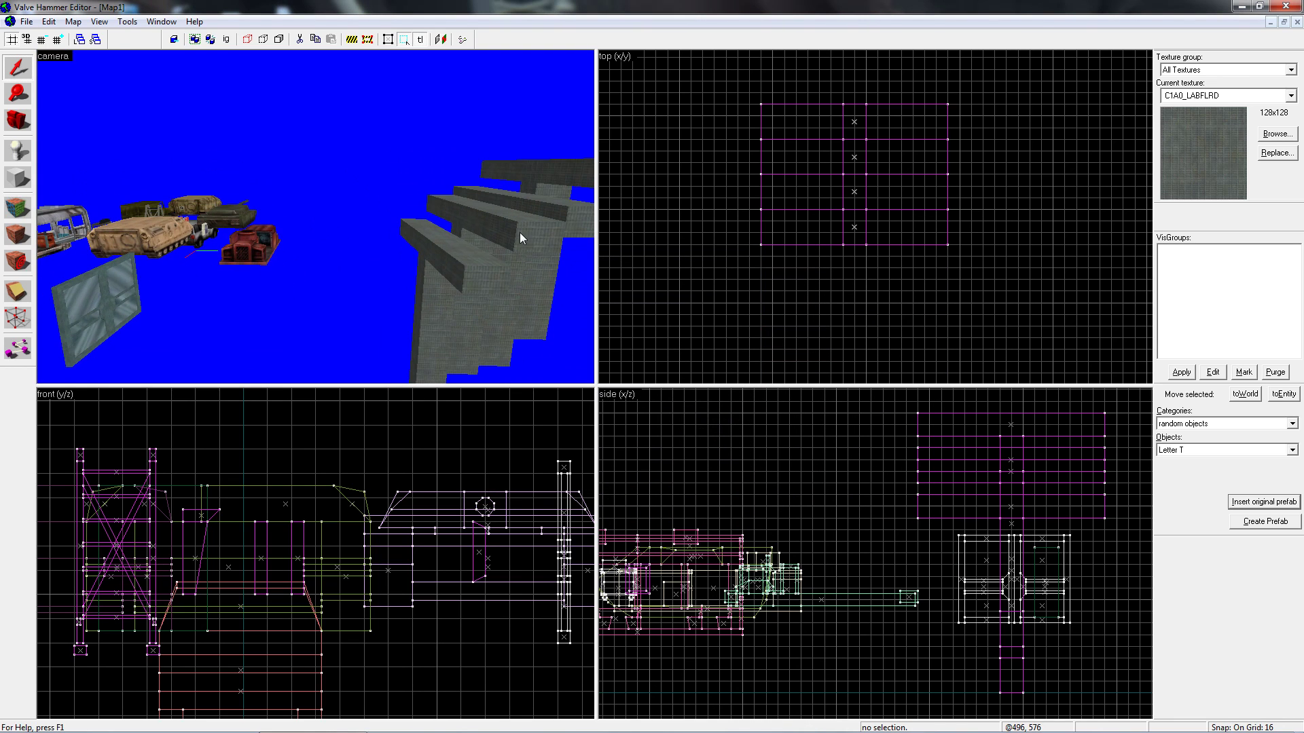
{"action": "left_click", "coordinate": [468, 261]}
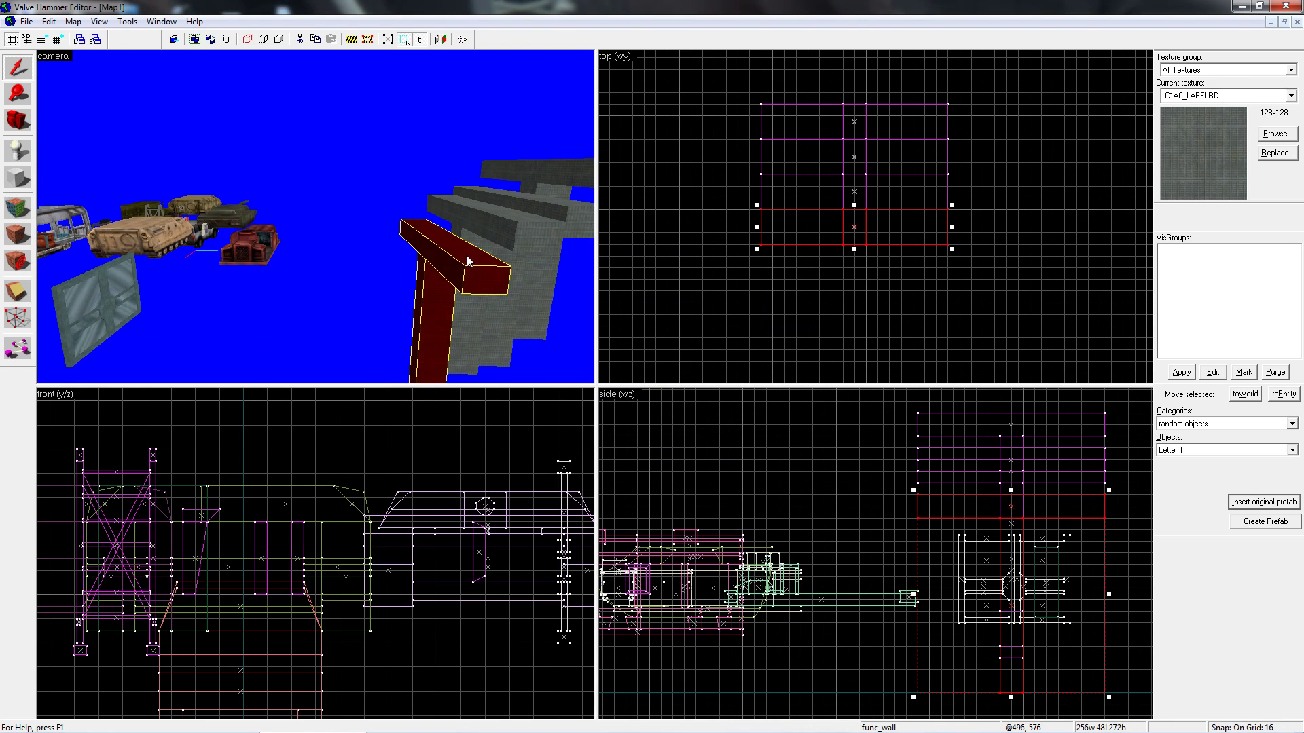
Reopen the Prefab Factory, look through the old stuff library and switch to the half-life vehicles library
{"action": "left_click", "coordinate": [99, 21]}
{"action": "mouse_move", "coordinate": [127, 21]}
{"action": "left_click", "coordinate": [204, 258]}
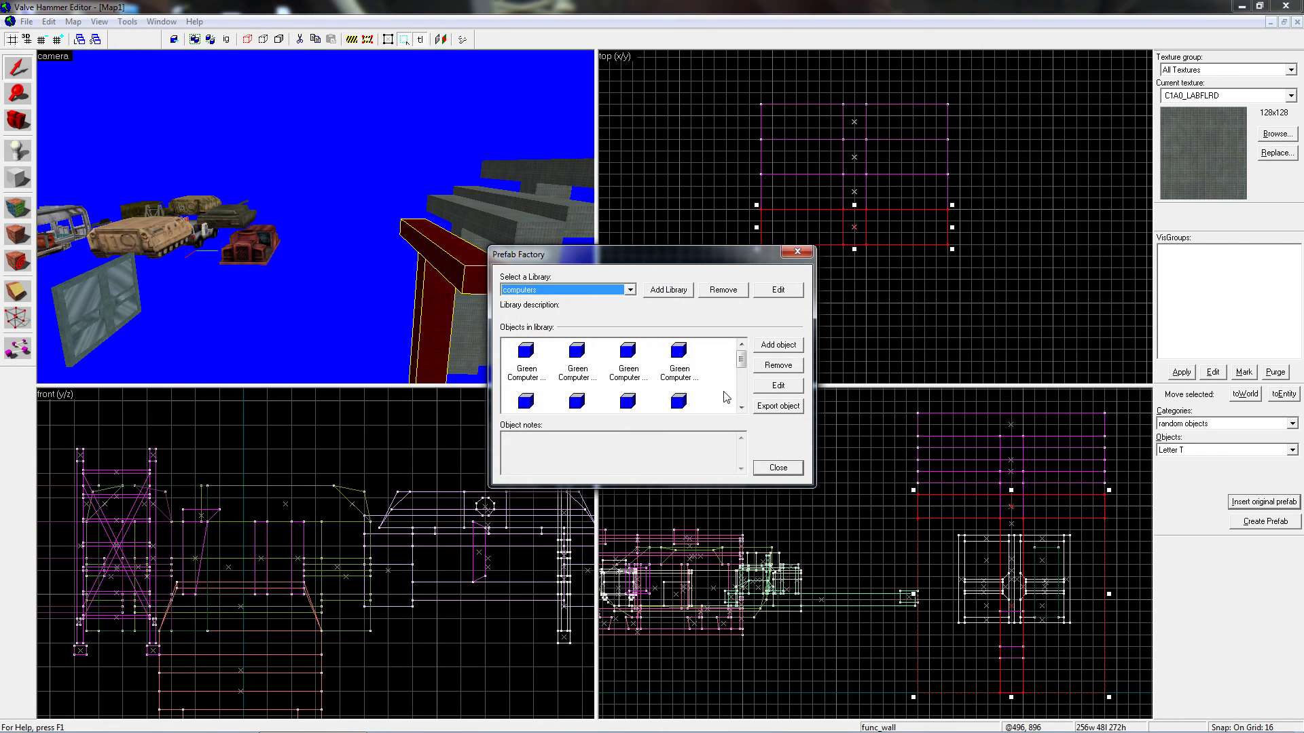
{"action": "left_click", "coordinate": [560, 289]}
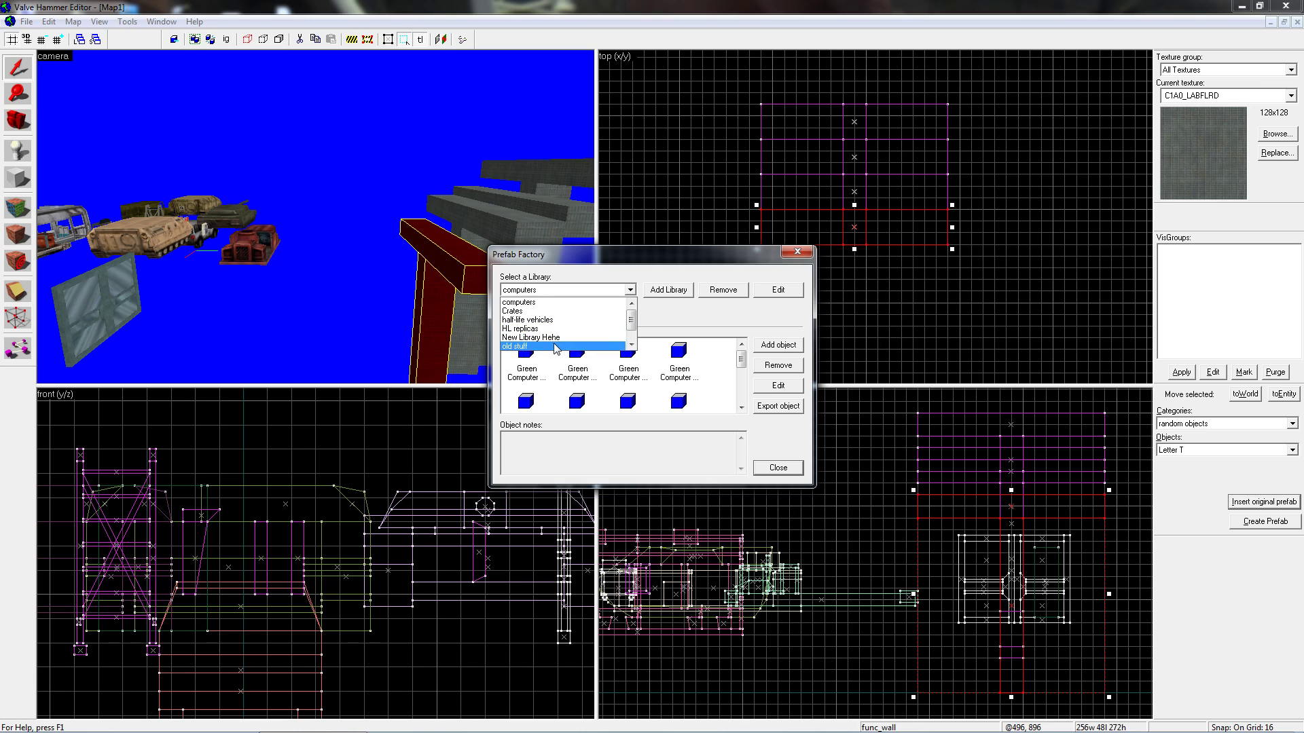
{"action": "left_click", "coordinate": [554, 346]}
{"action": "left_click", "coordinate": [577, 290]}
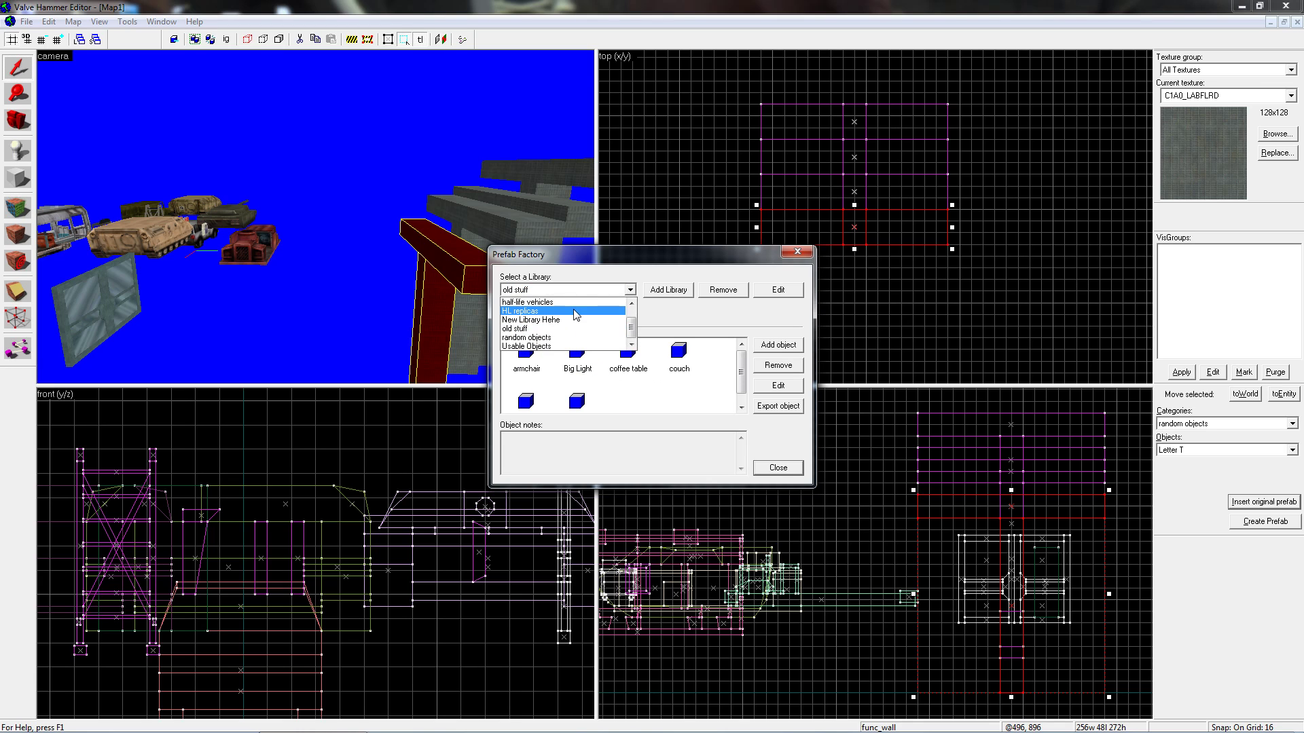
{"action": "left_click", "coordinate": [575, 308]}
{"action": "scroll", "coordinate": [723, 376], "scroll_direction": "down", "scroll_amount": 1}
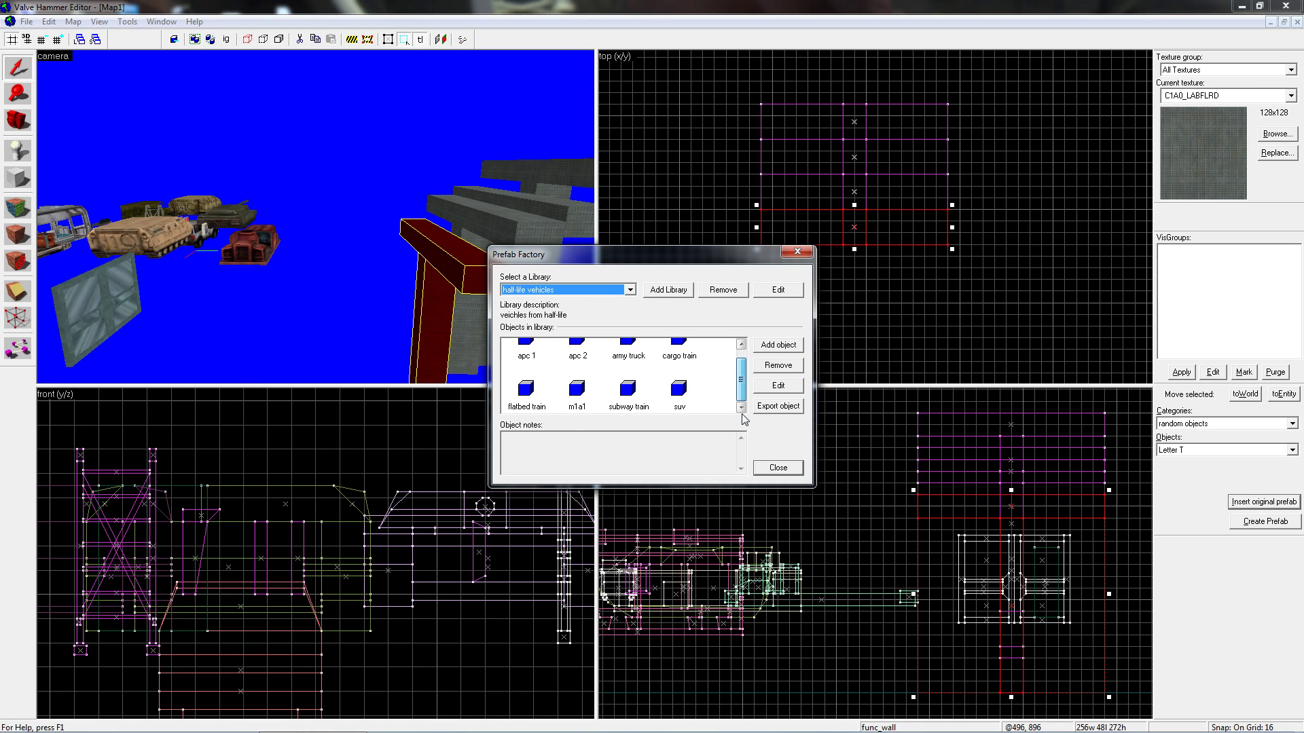
Export the suv prefab as the map file suv.map in the hammer maps folder and close the Prefab Factory
{"action": "left_click", "coordinate": [679, 388]}
{"action": "left_click", "coordinate": [778, 406]}
{"action": "left_click", "coordinate": [600, 717]}
{"action": "left_click", "coordinate": [673, 227]}
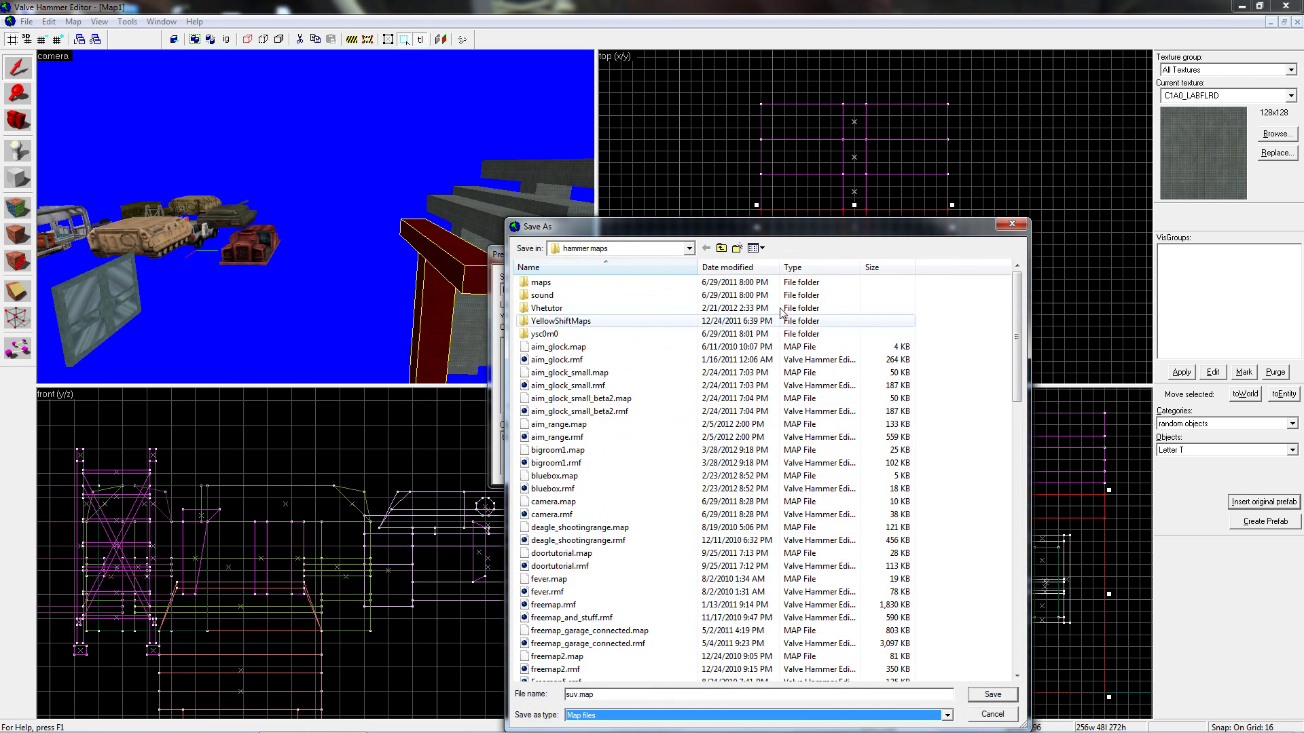
{"action": "left_click_drag", "start_coordinate": [738, 228], "coordinate": [723, 102]}
{"action": "left_click", "coordinate": [958, 567]}
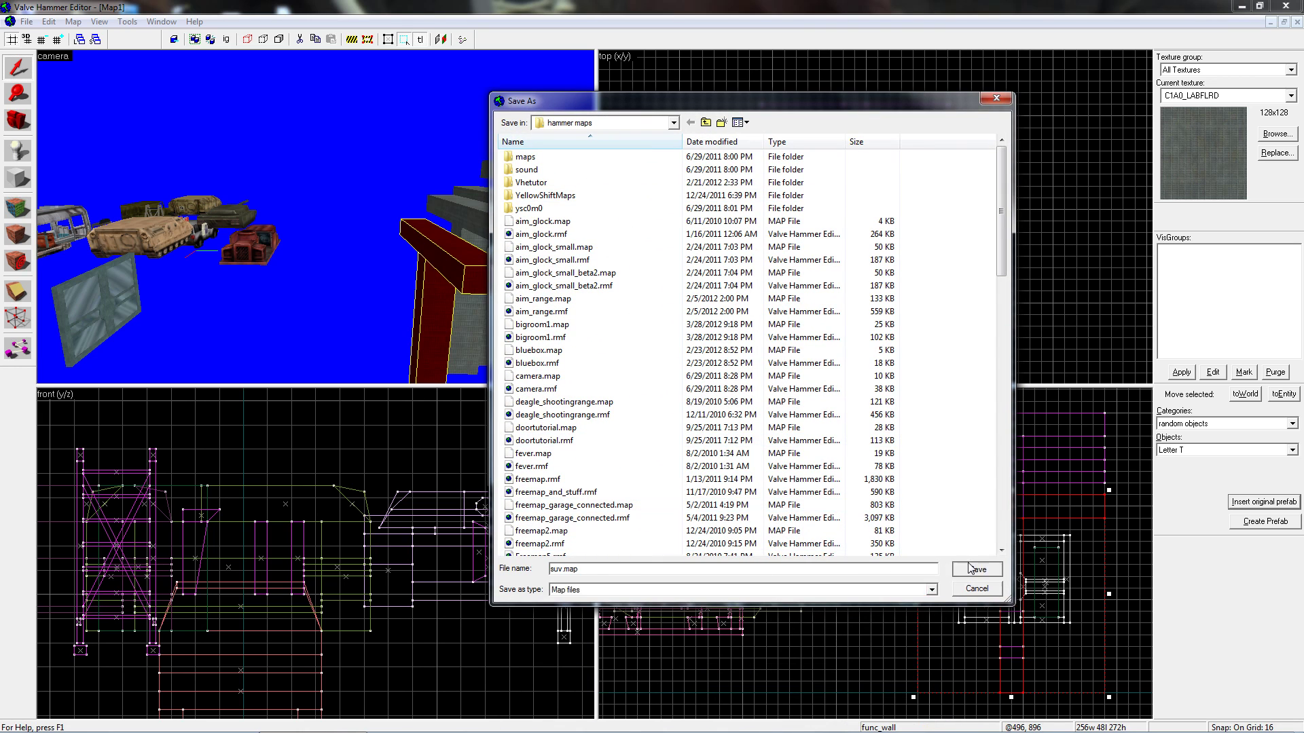
{"action": "left_click", "coordinate": [779, 468]}
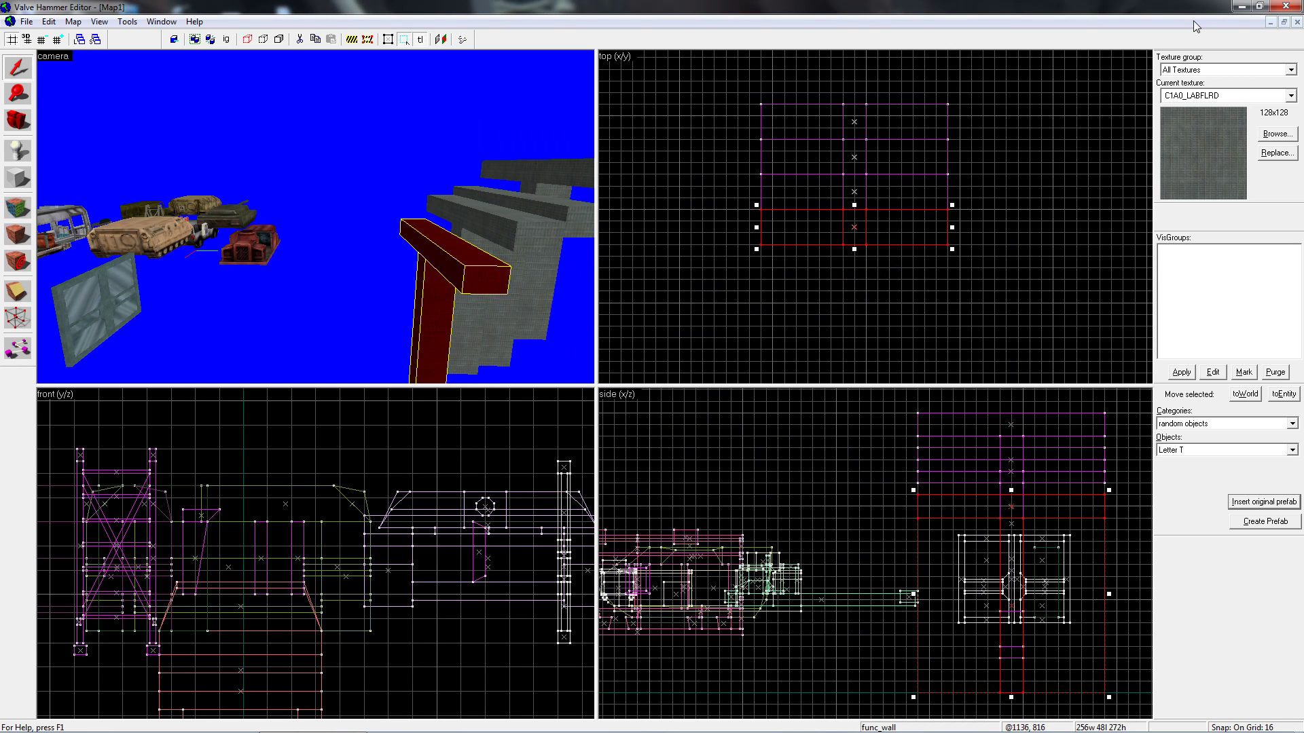
Minimize the current map and open suv.map with the Half-Life game configuration
{"action": "left_click", "coordinate": [1269, 22]}
{"action": "left_click", "coordinate": [11, 21]}
{"action": "left_click", "coordinate": [27, 52]}
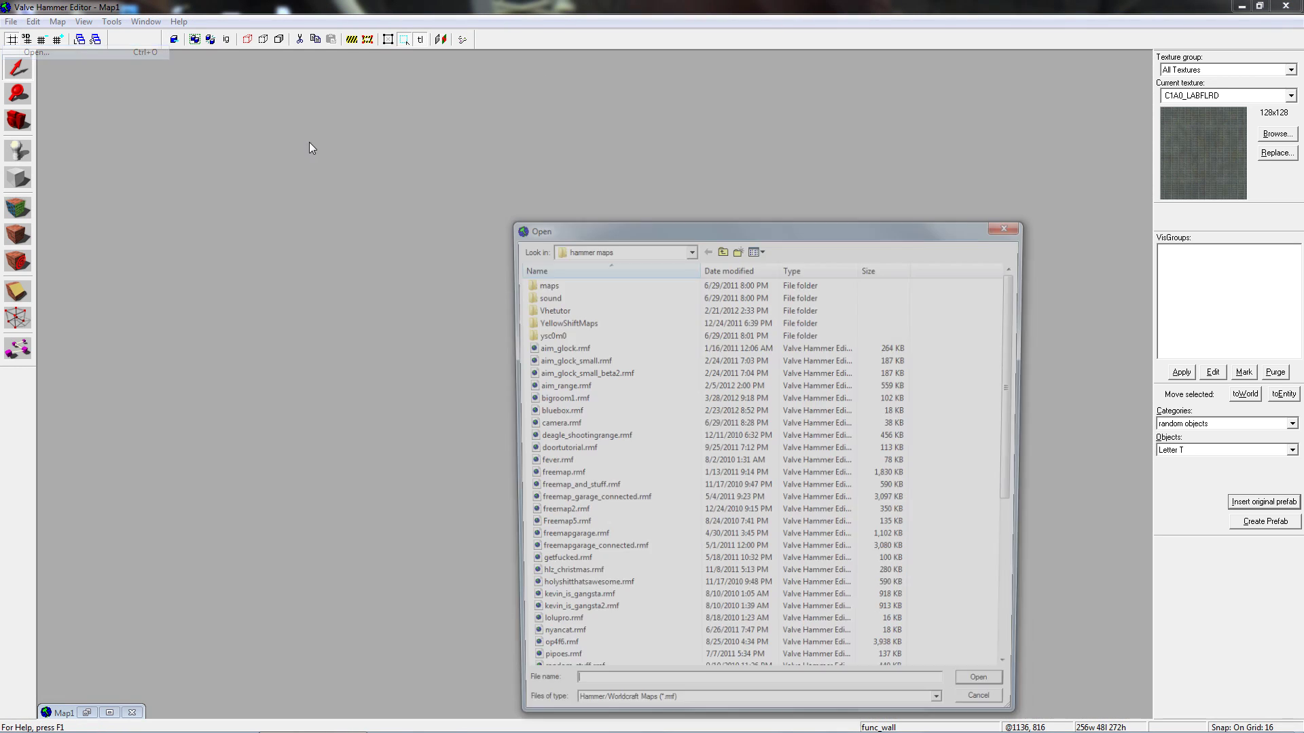
{"action": "type", "text": "s"}
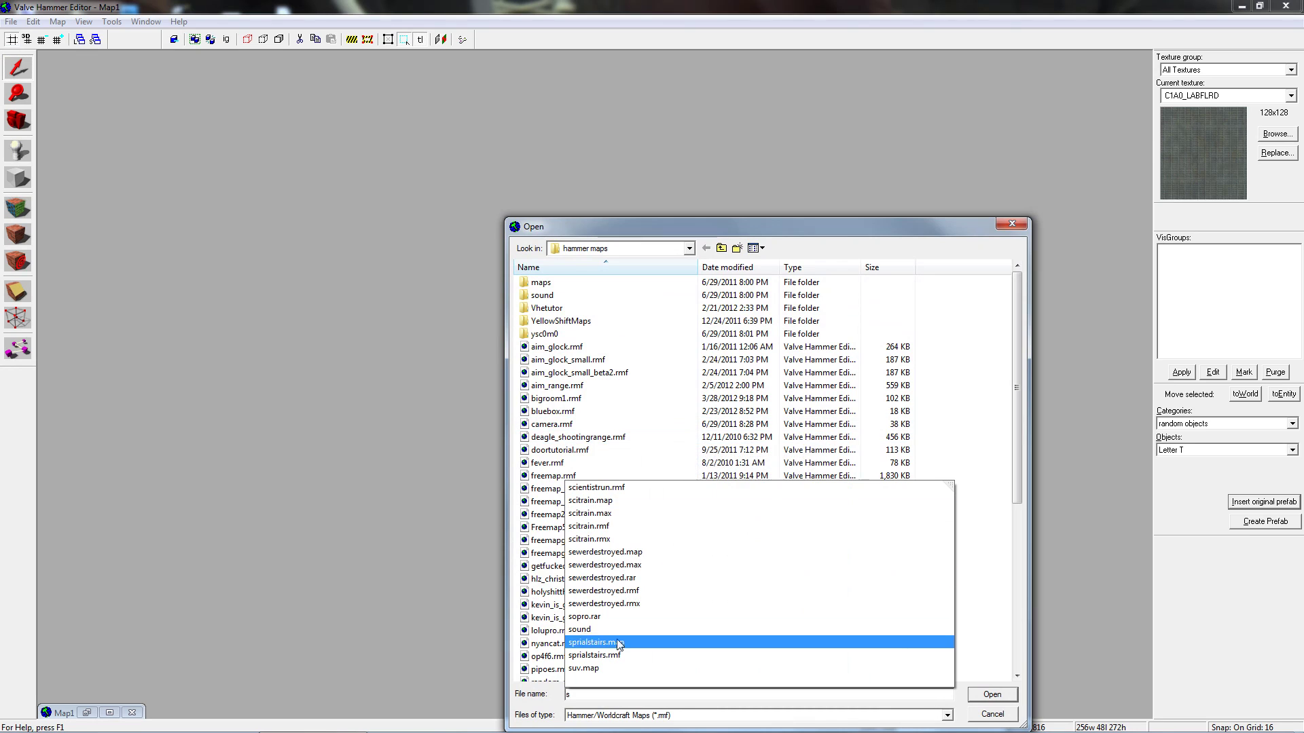
{"action": "left_click", "coordinate": [619, 669]}
{"action": "left_click", "coordinate": [992, 694]}
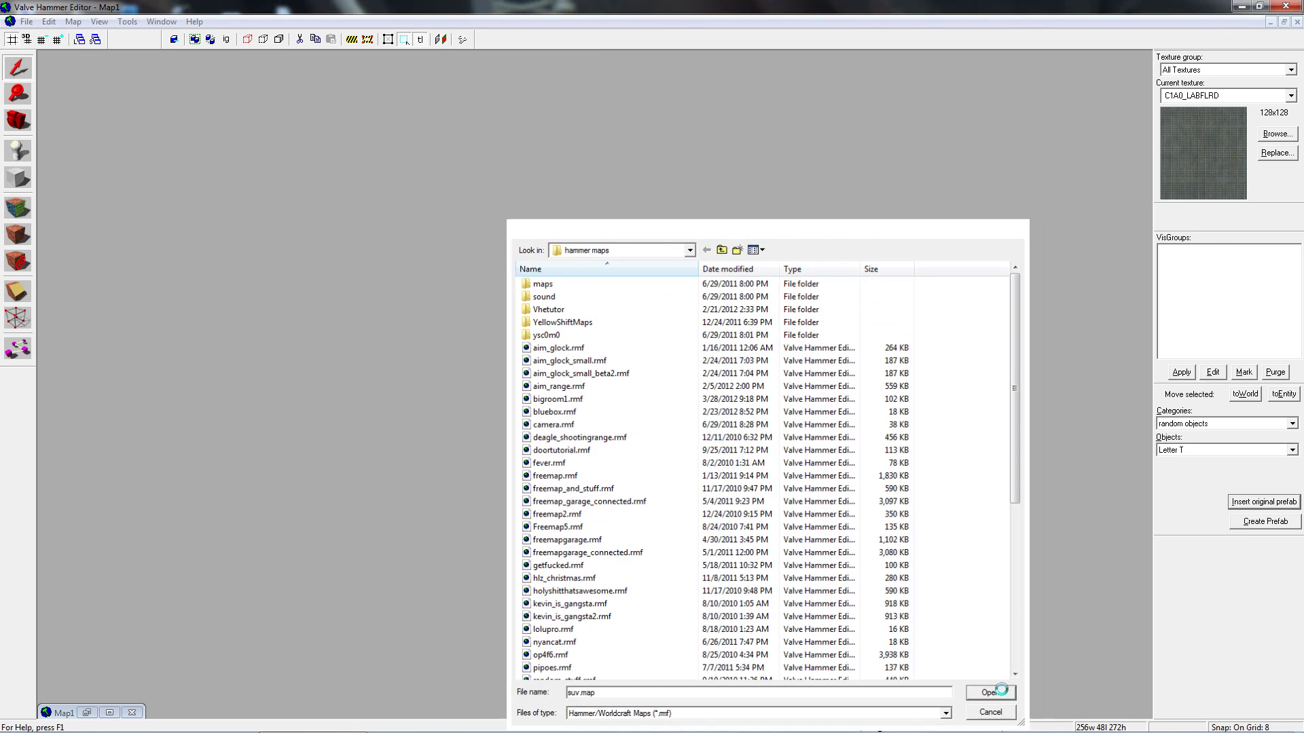
{"action": "left_click", "coordinate": [582, 370]}
{"action": "left_click", "coordinate": [713, 415]}
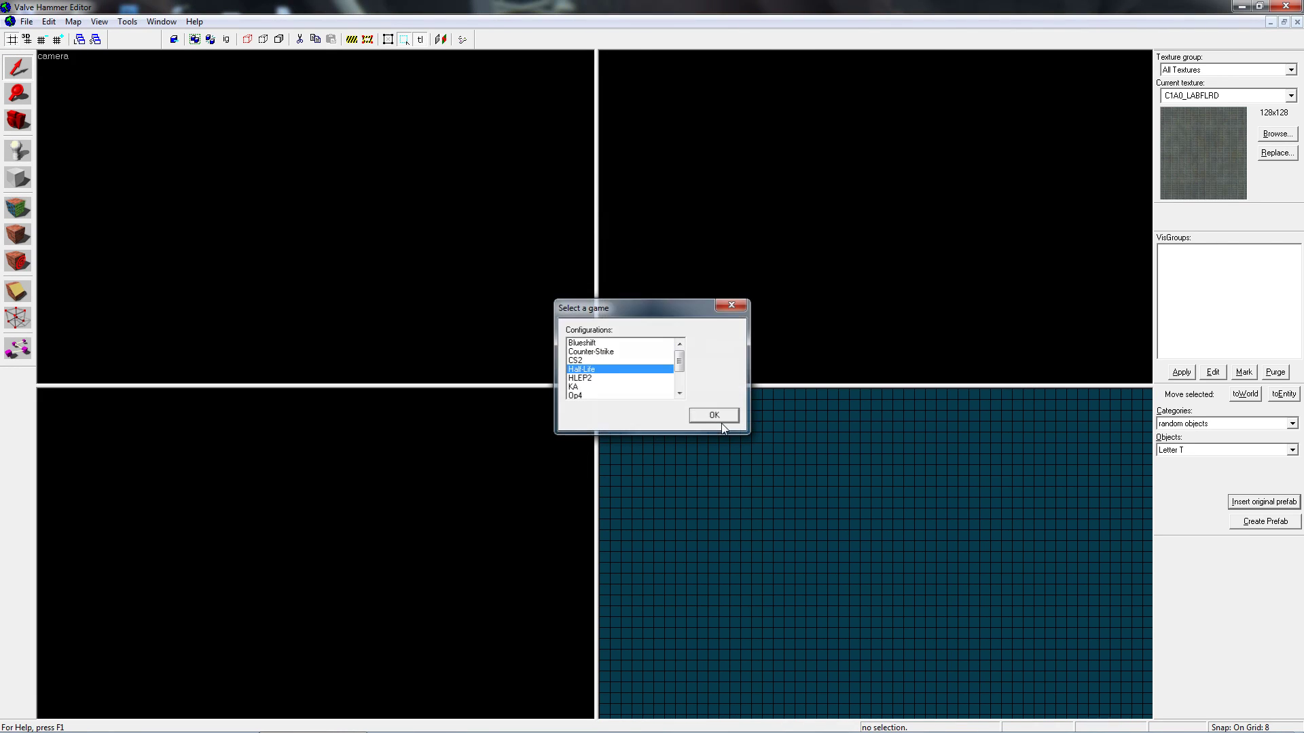
Examine the SUV model from several angles in the camera view
{"action": "key", "text": "w"}
{"action": "key", "text": "d"}
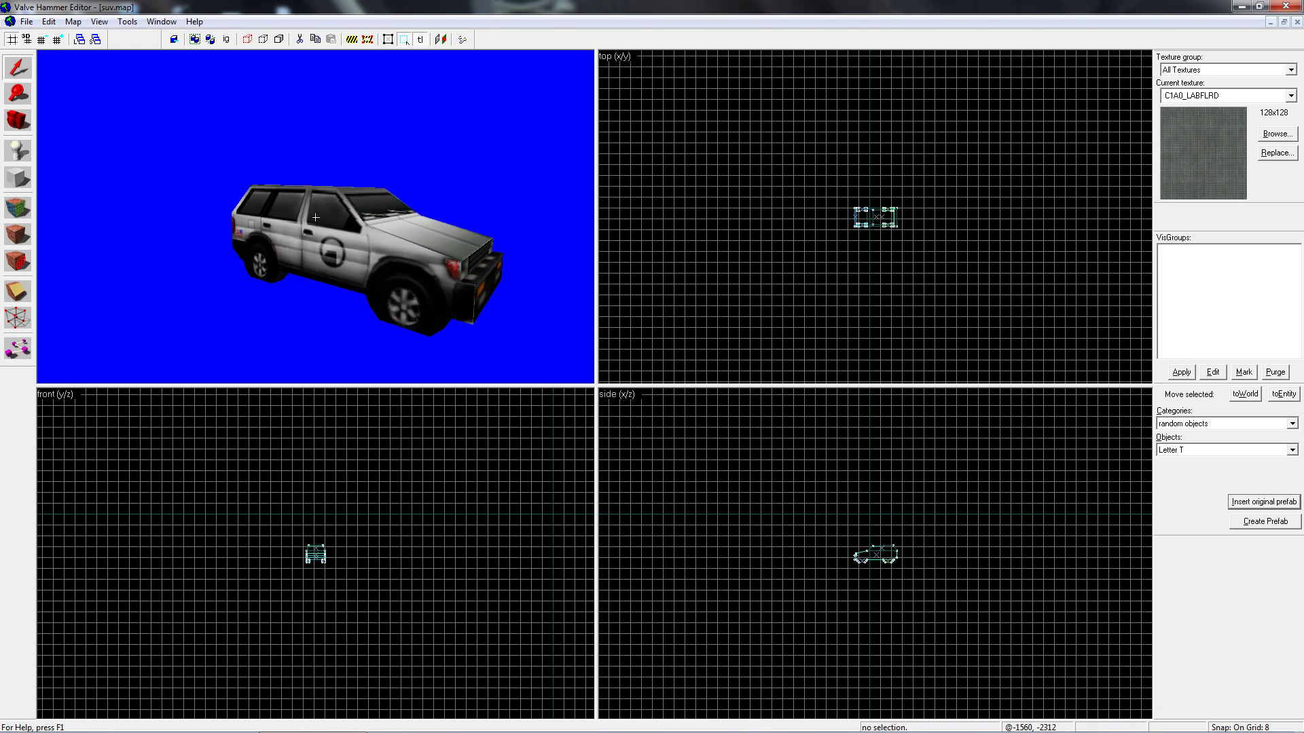
{"action": "key", "text": "d"}
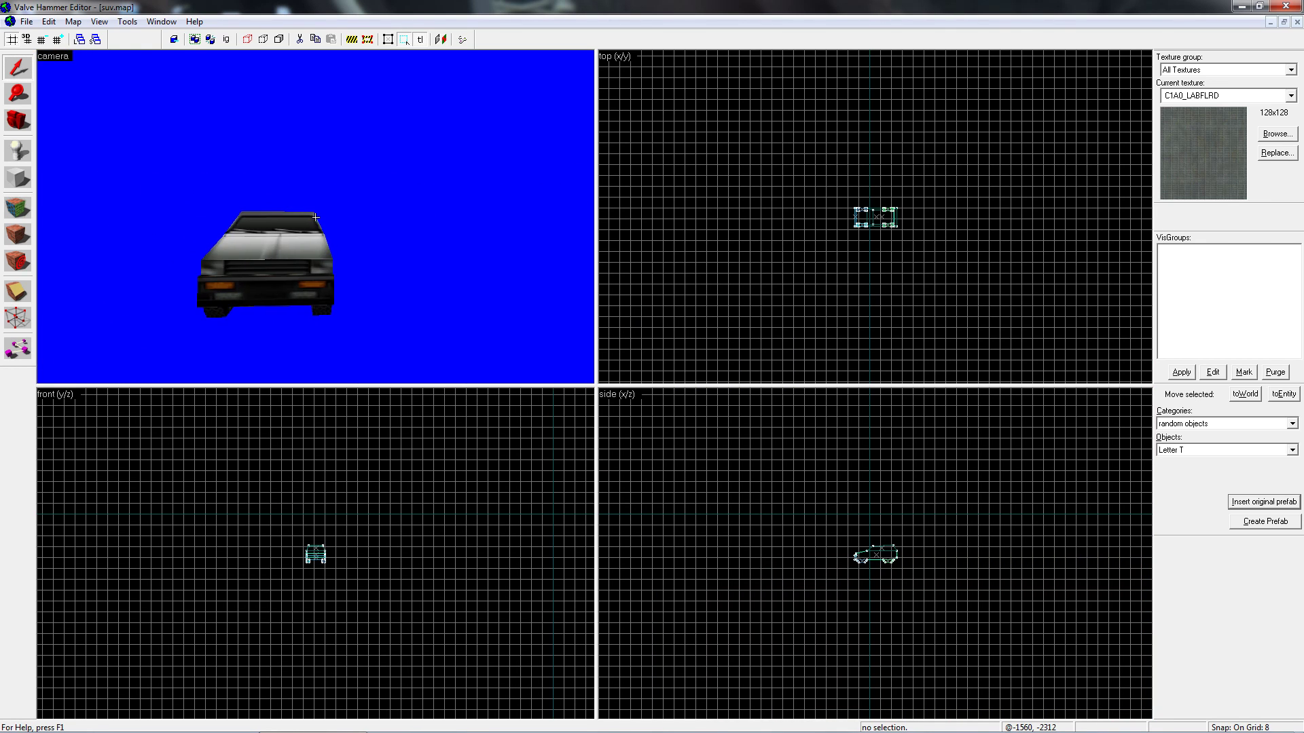
{"action": "key", "text": "w"}
{"action": "key", "text": "s"}
{"action": "key", "text": "a"}
{"action": "key", "text": "w"}
{"action": "key", "text": "a"}
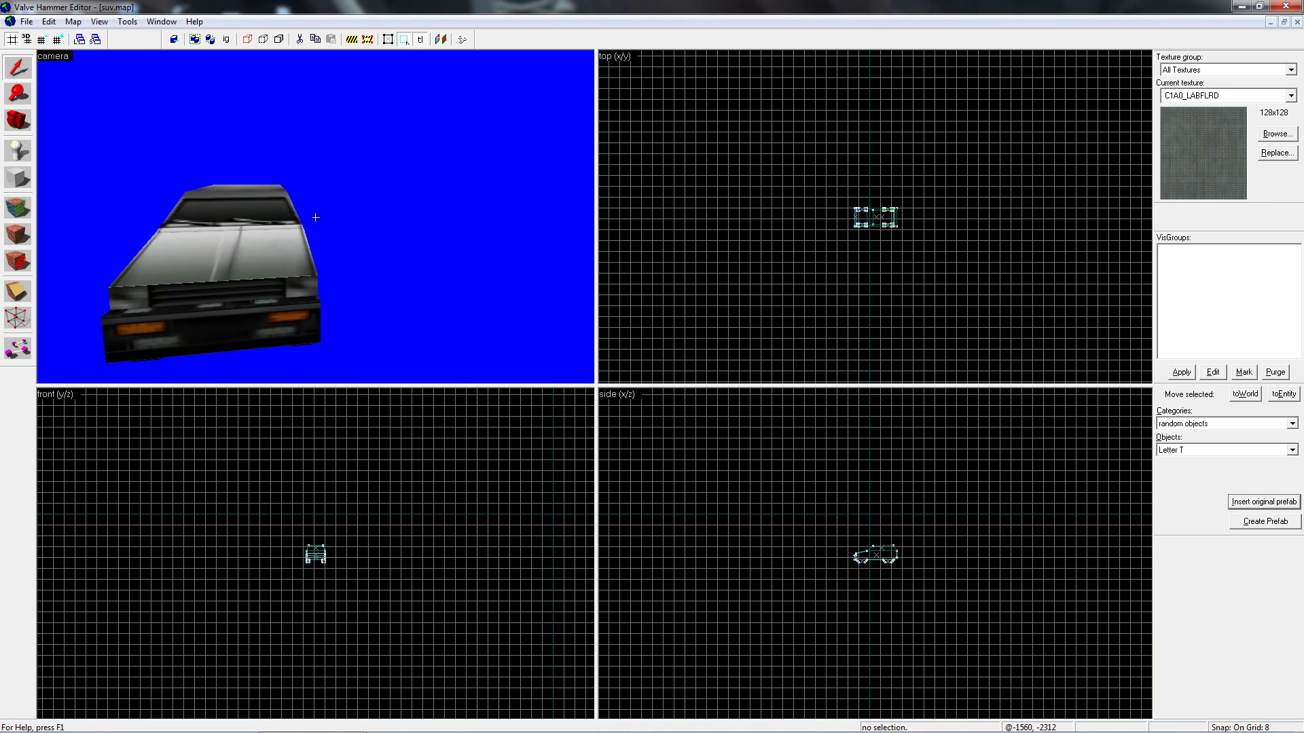
{"action": "key", "text": "a"}
{"action": "key", "text": "w"}
{"action": "left_click_drag", "start_coordinate": [315, 217], "coordinate": [316, 217]}
Select the SUV's roof and front bumper in turn to examine which separate solids make up the model
{"action": "left_click", "coordinate": [315, 217]}
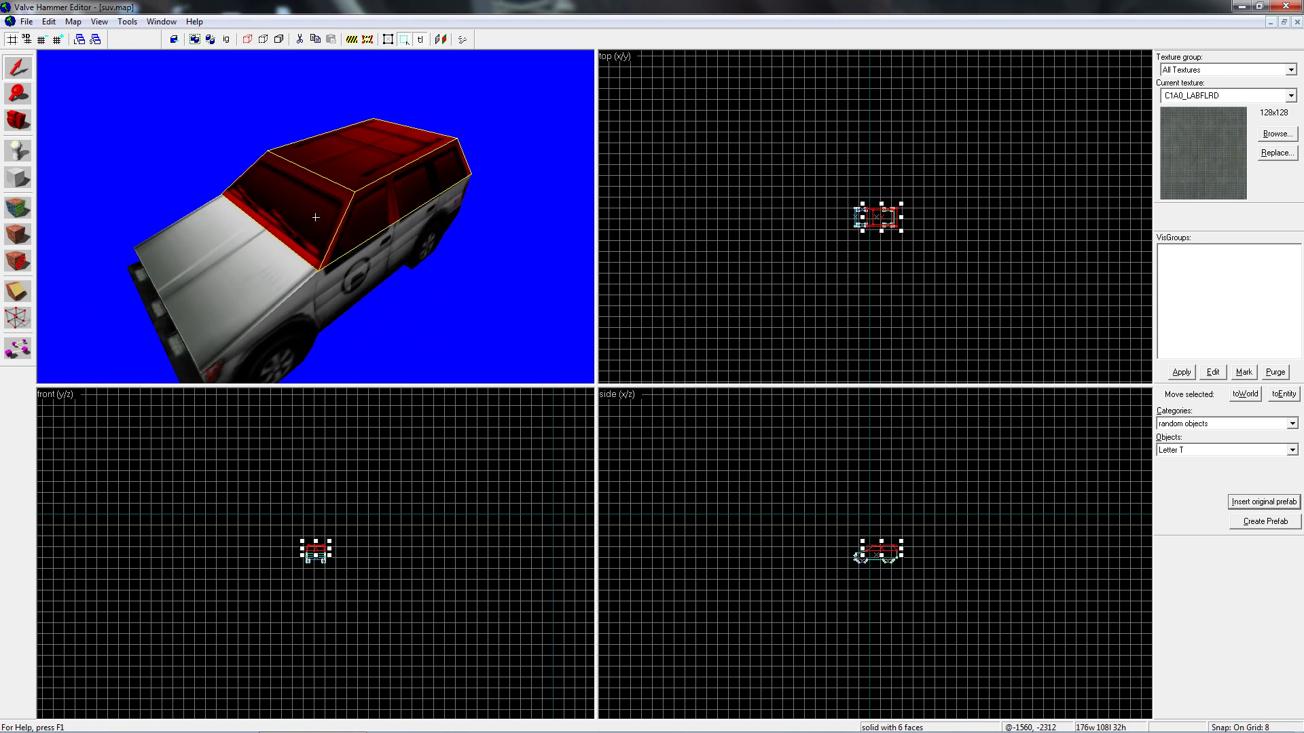
{"action": "left_click", "coordinate": [316, 217]}
{"action": "key", "text": "a"}
{"action": "left_click", "coordinate": [316, 217]}
{"action": "key", "text": "z"}
{"action": "key", "text": "z"}
{"action": "key", "text": "s"}
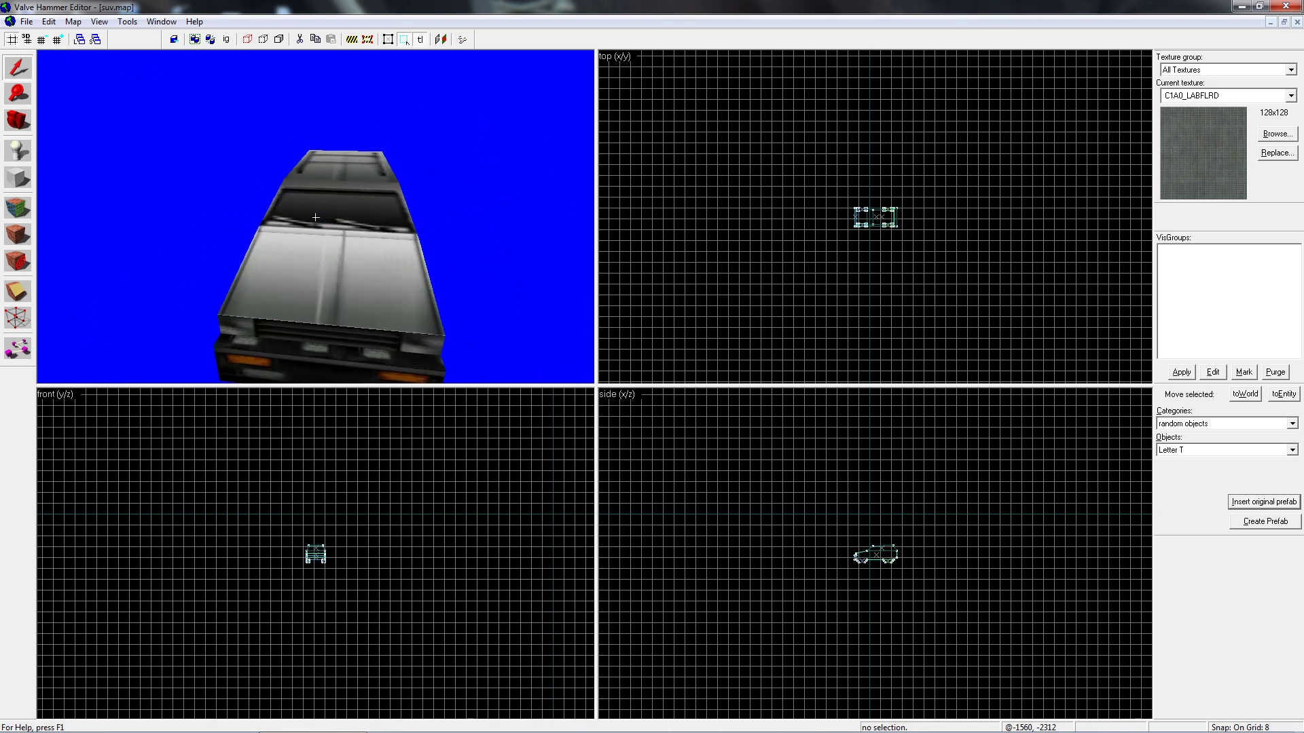
{"action": "key", "text": "a"}
{"action": "key", "text": "z"}
{"action": "left_click", "coordinate": [261, 207]}
{"action": "scroll", "coordinate": [857, 551], "scroll_direction": "up", "scroll_amount": 2}
{"action": "scroll", "coordinate": [895, 562], "scroll_direction": "up", "scroll_amount": 4}
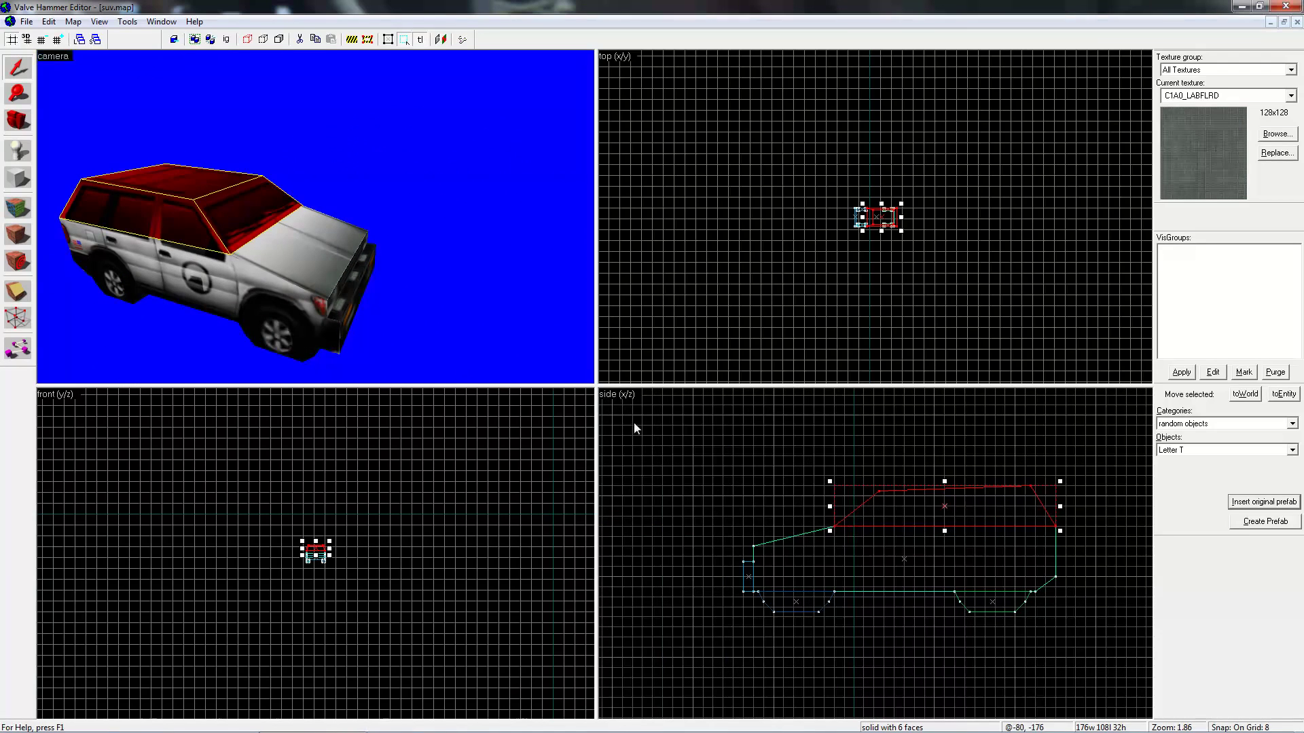
{"action": "left_click", "coordinate": [343, 326]}
{"action": "left_click", "coordinate": [385, 262]}
{"action": "left_click", "coordinate": [364, 283]}
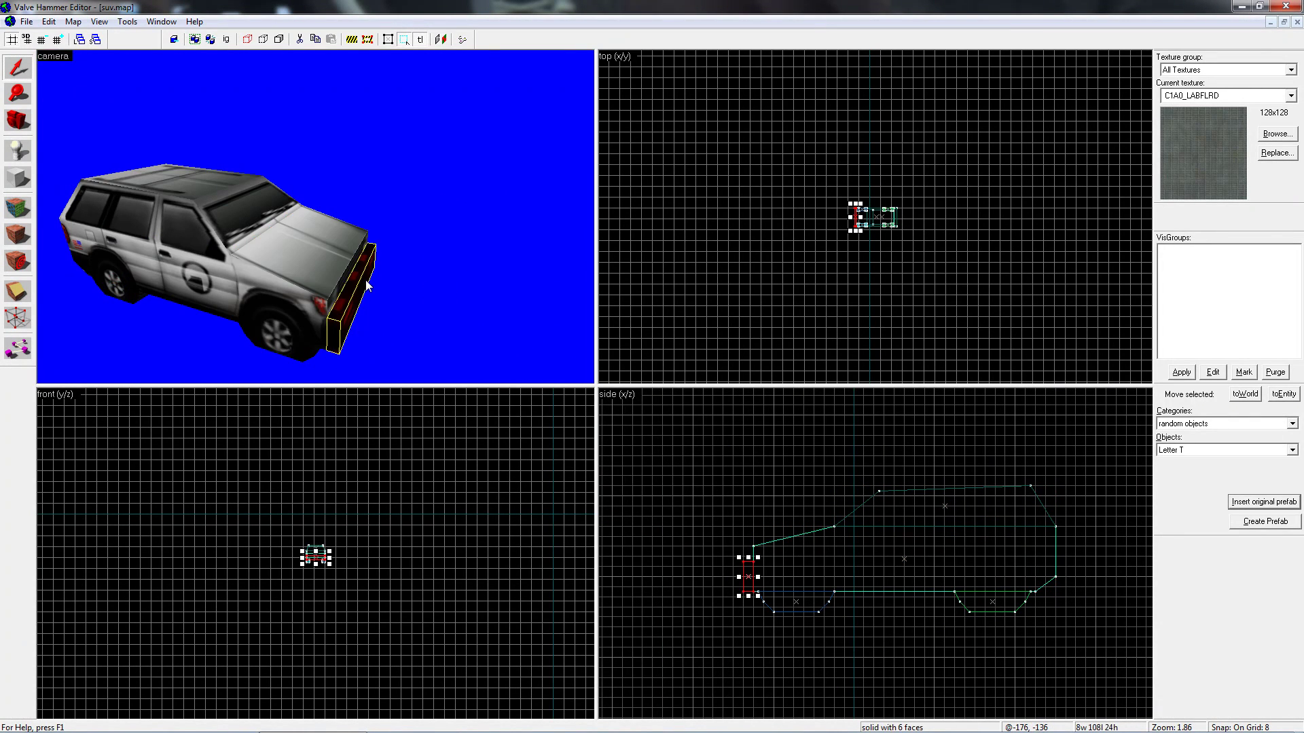
Delete the SUV's main body solid, inspect the remaining pieces in the camera view and undo the deletion
{"action": "left_click", "coordinate": [322, 251]}
{"action": "key", "text": "Delete"}
{"action": "key", "text": "z"}
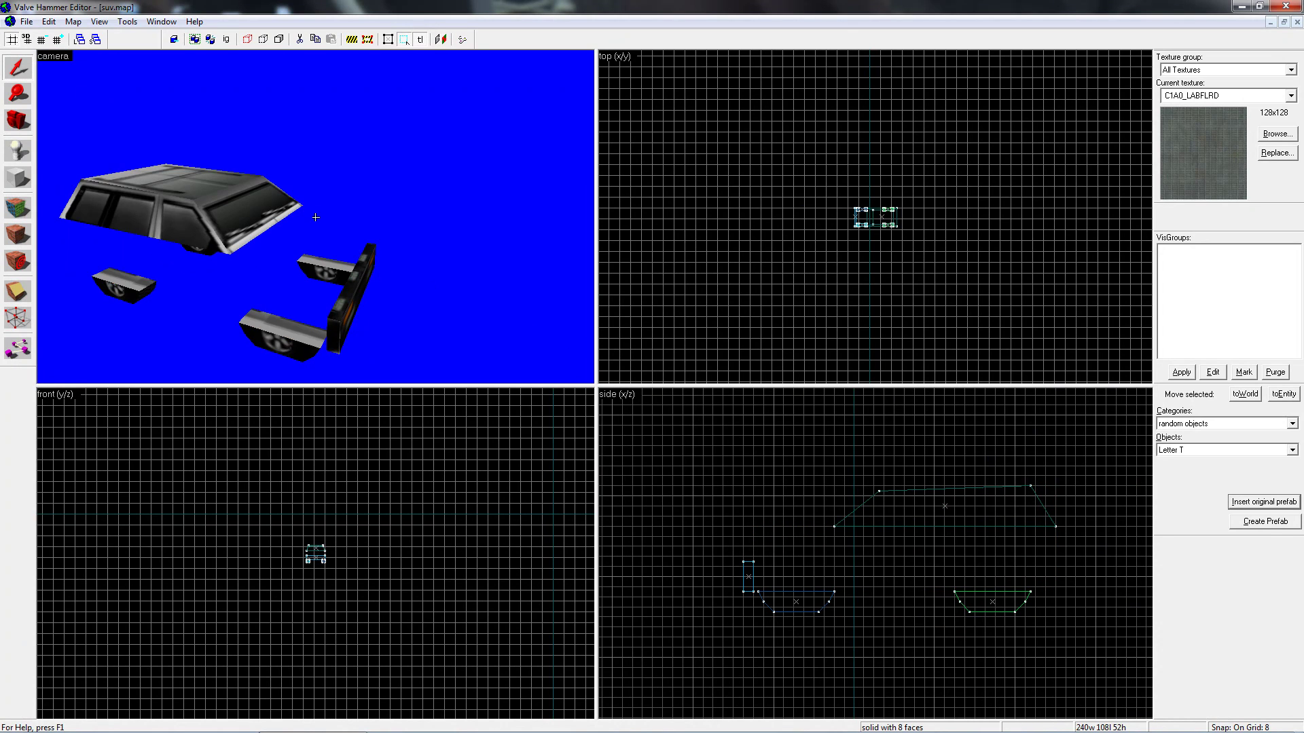
{"action": "key", "text": "w"}
{"action": "key", "text": "s"}
{"action": "key", "text": "w"}
{"action": "key", "text": "w"}
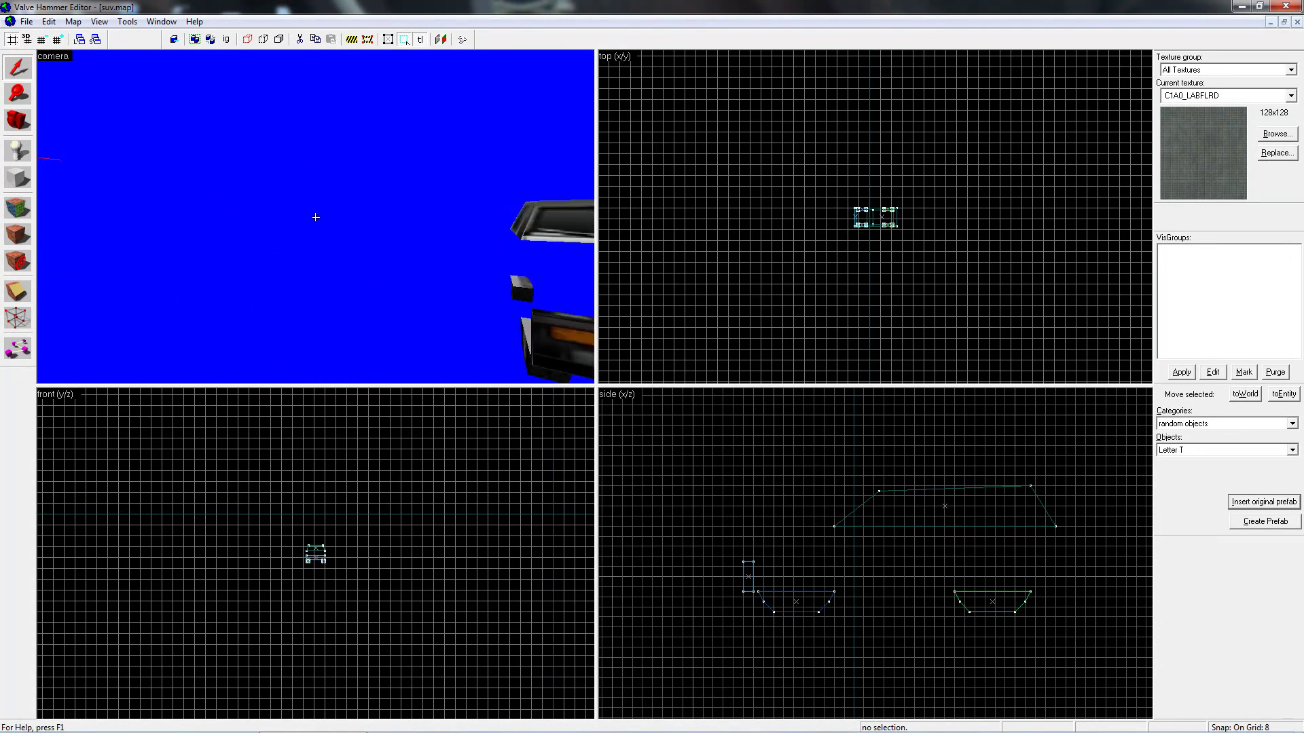
{"action": "key", "text": "s"}
{"action": "key", "text": "ctrl+z"}
{"action": "left_click", "coordinate": [316, 217]}
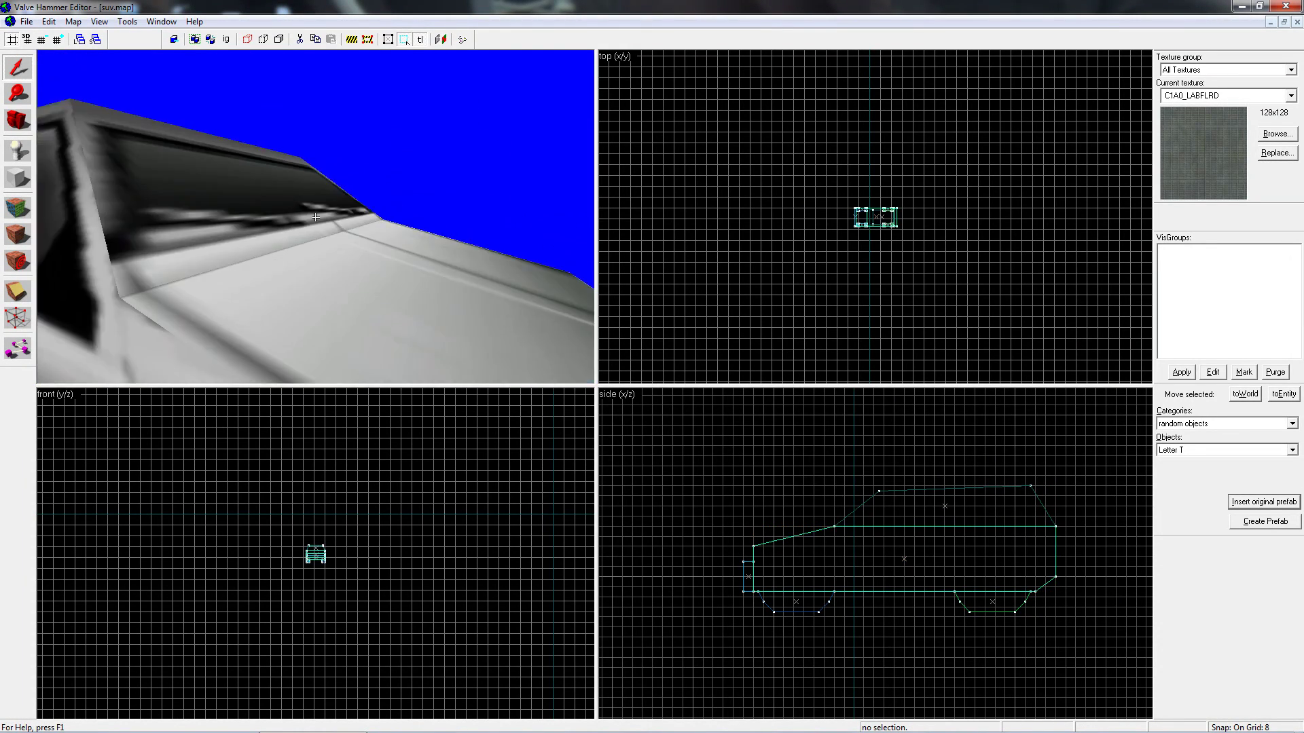
{"action": "key", "text": "z"}
Insert the 32^3 medium crate prefab from the Crates category into the map
{"action": "left_click", "coordinate": [18, 152]}
{"action": "left_click", "coordinate": [18, 178]}
{"action": "left_click", "coordinate": [1222, 423]}
{"action": "left_click", "coordinate": [1216, 453]}
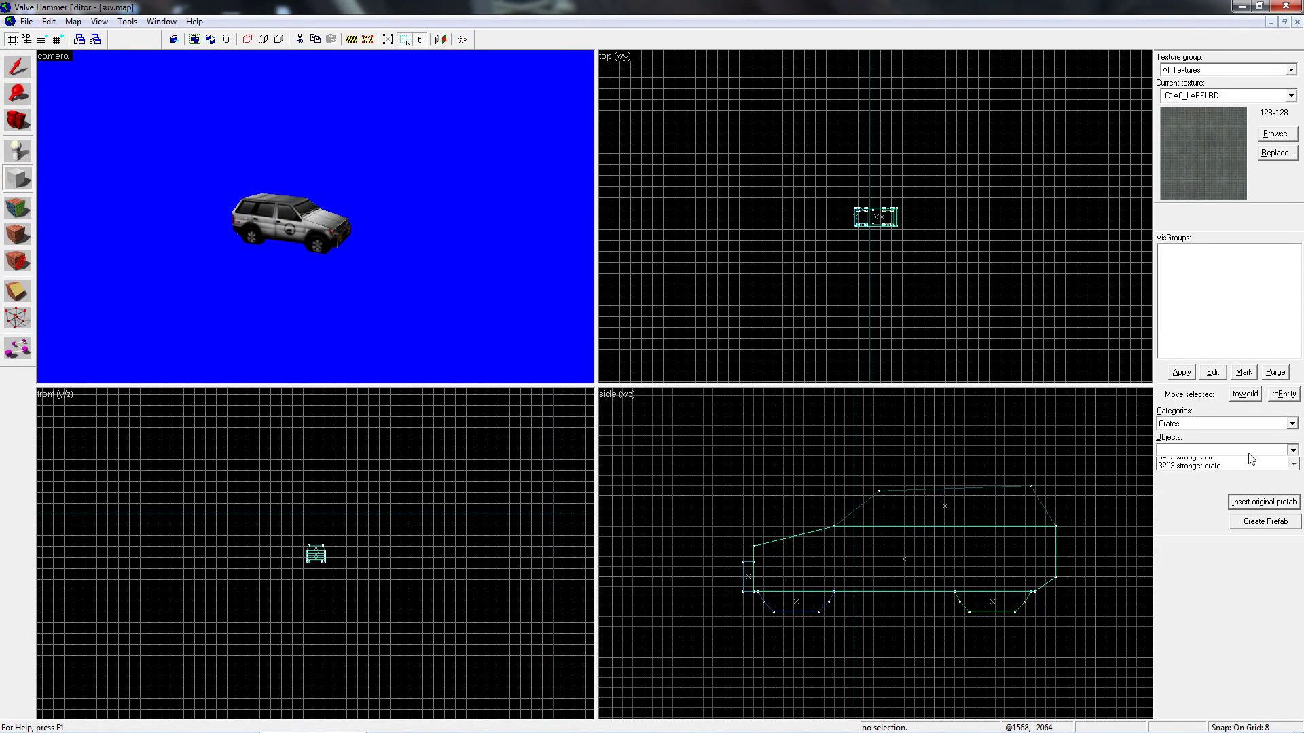
{"action": "left_click", "coordinate": [1249, 450]}
{"action": "scroll", "coordinate": [1248, 506], "scroll_direction": "down", "scroll_amount": 5}
{"action": "scroll", "coordinate": [1248, 508], "scroll_direction": "up", "scroll_amount": 5}
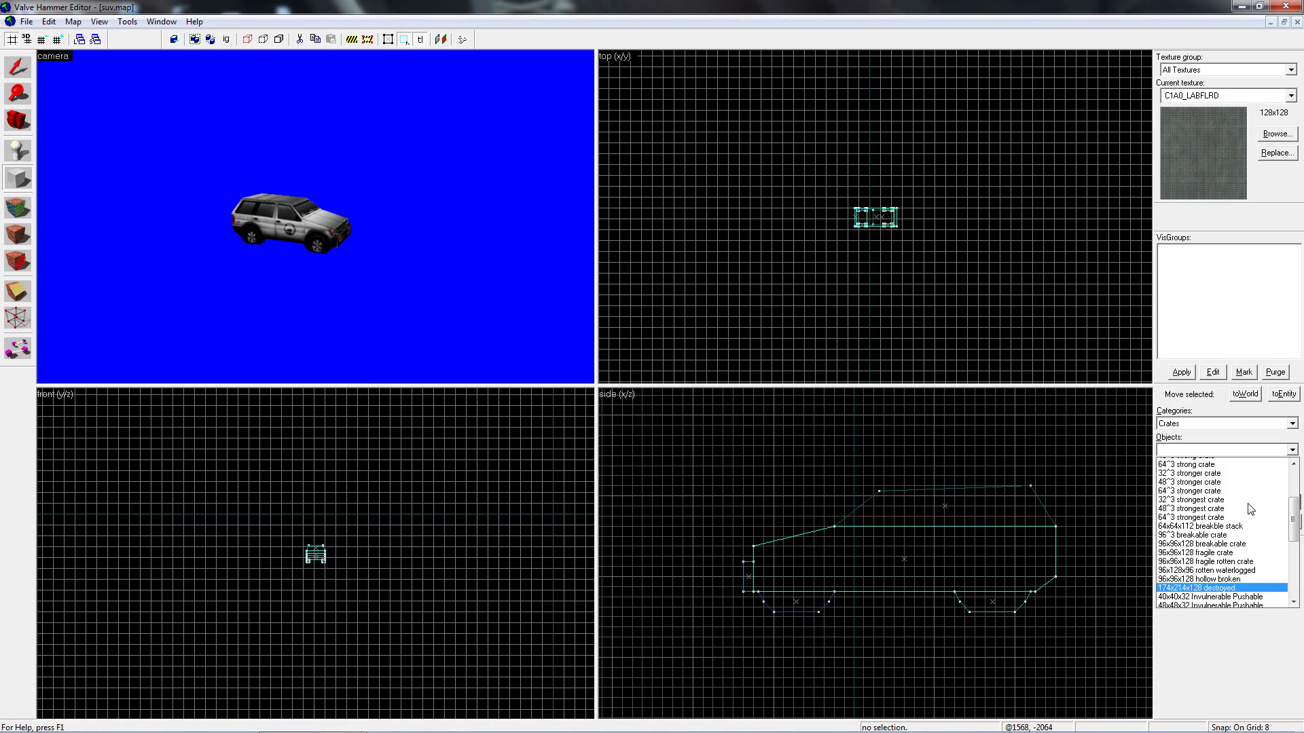
{"action": "left_click", "coordinate": [1253, 502]}
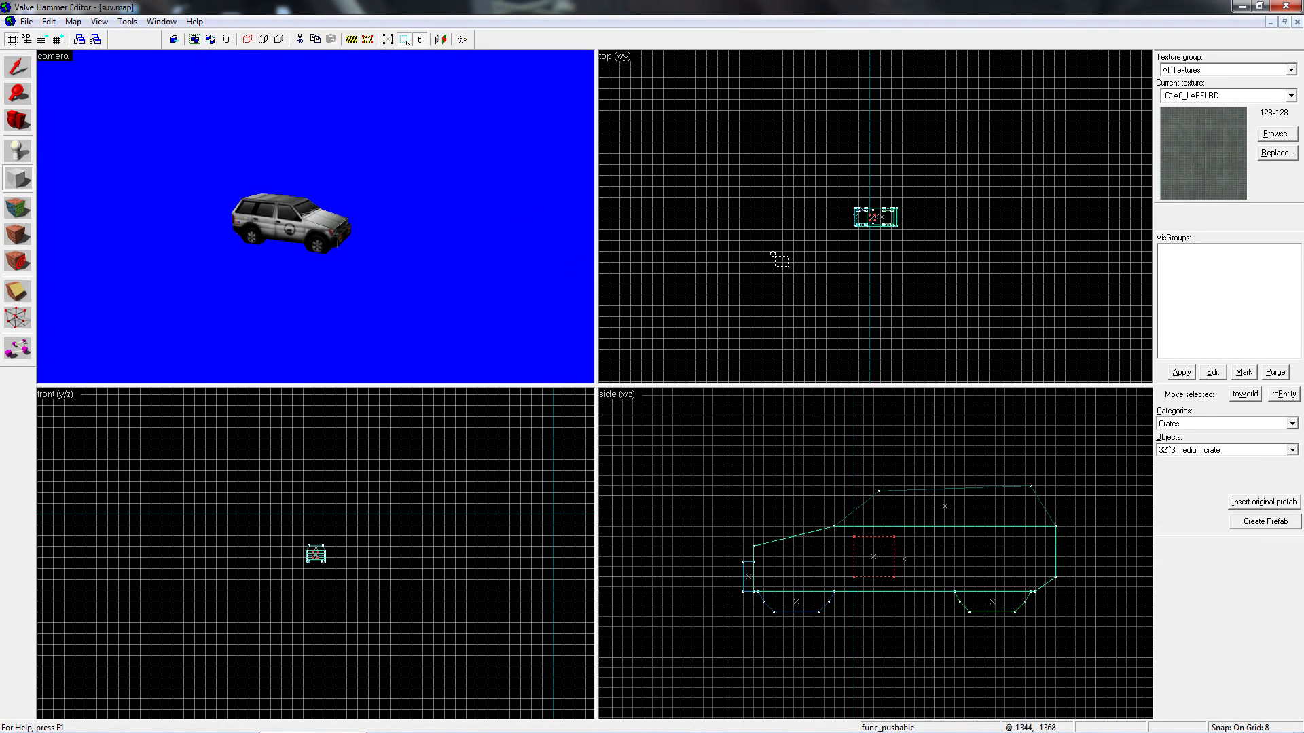
Move the crate in the top view out of the SUV to beside it and check the result in the camera view
{"action": "left_click", "coordinate": [19, 68]}
{"action": "scroll", "coordinate": [891, 202], "scroll_direction": "up", "scroll_amount": 3}
{"action": "left_click_drag", "start_coordinate": [900, 259], "coordinate": [903, 301]}
{"action": "key", "text": "z"}
{"action": "key", "text": "w"}
{"action": "key", "text": "Escape"}
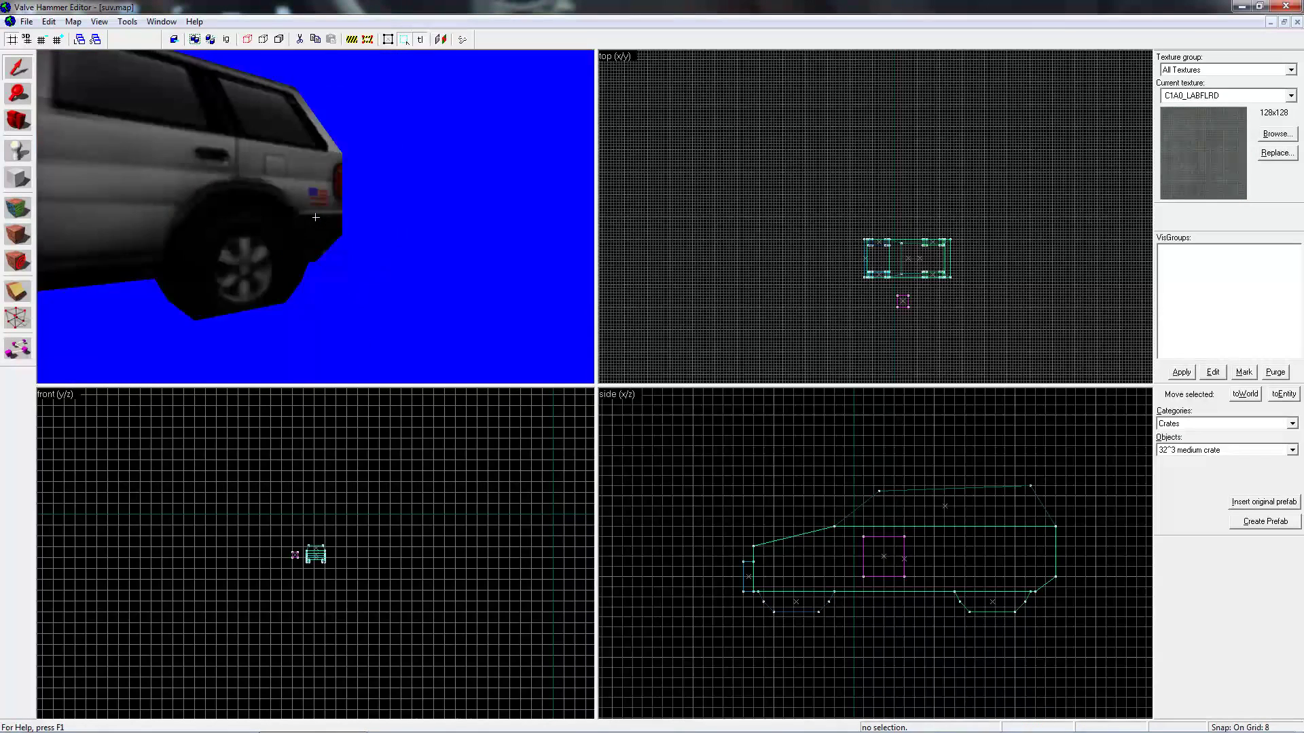
{"action": "key", "text": "s"}
{"action": "key", "text": "w"}
{"action": "key", "text": "s"}
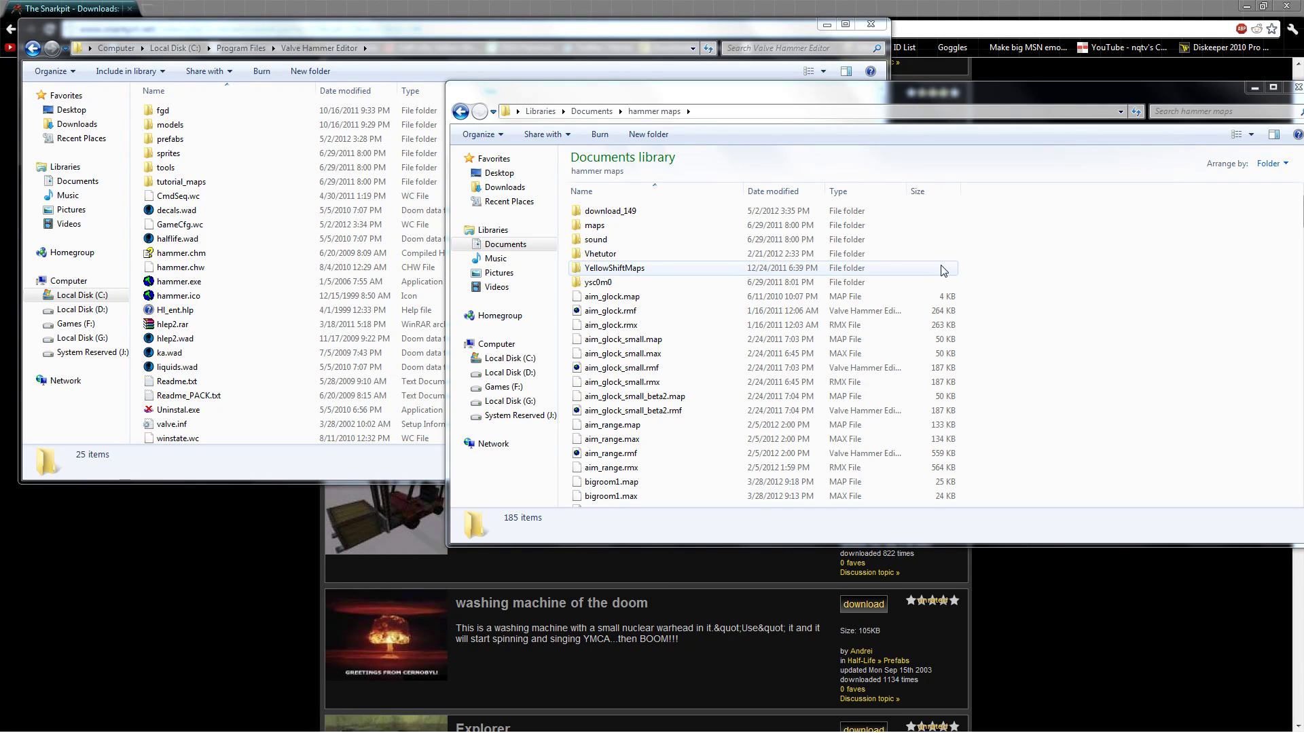
Browse the Half-Life prefab listings on the Snarkpit downloads page to examine which prefabs are offered
{"action": "left_click", "coordinate": [217, 523]}
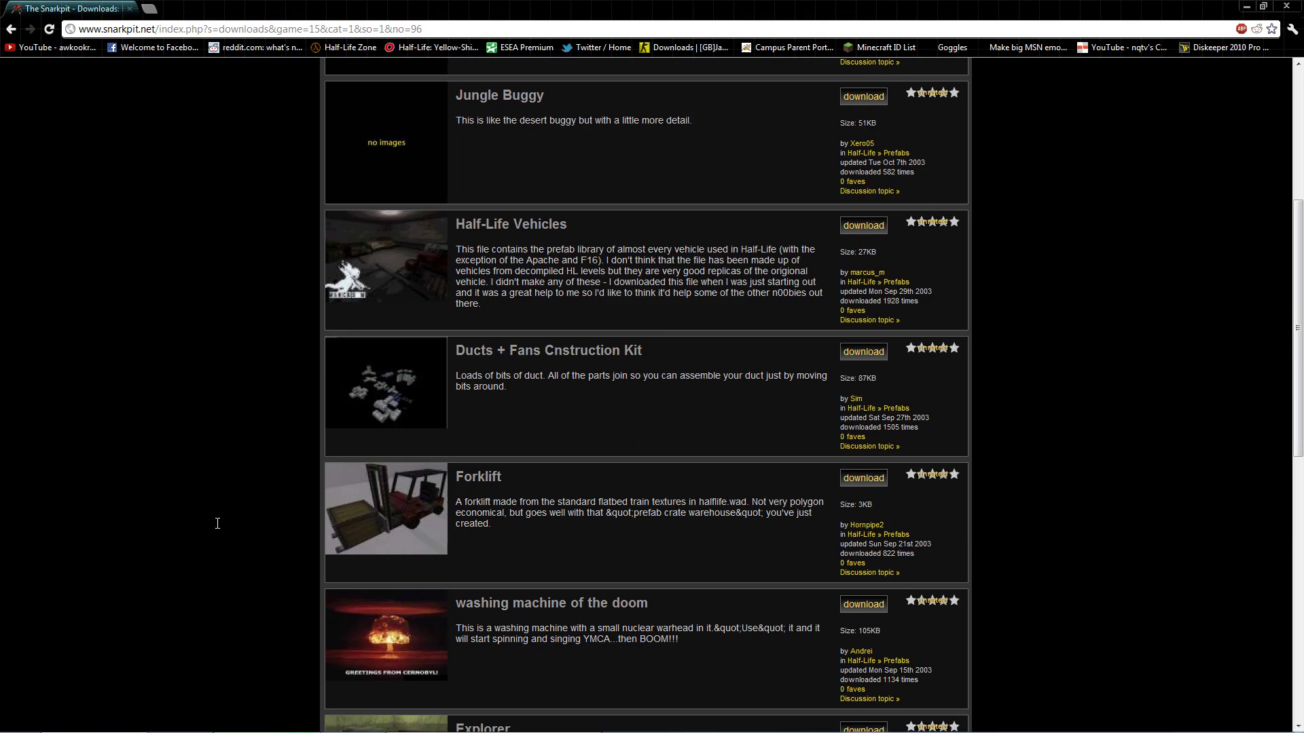
{"action": "scroll", "coordinate": [354, 457], "scroll_direction": "up", "scroll_amount": 2}
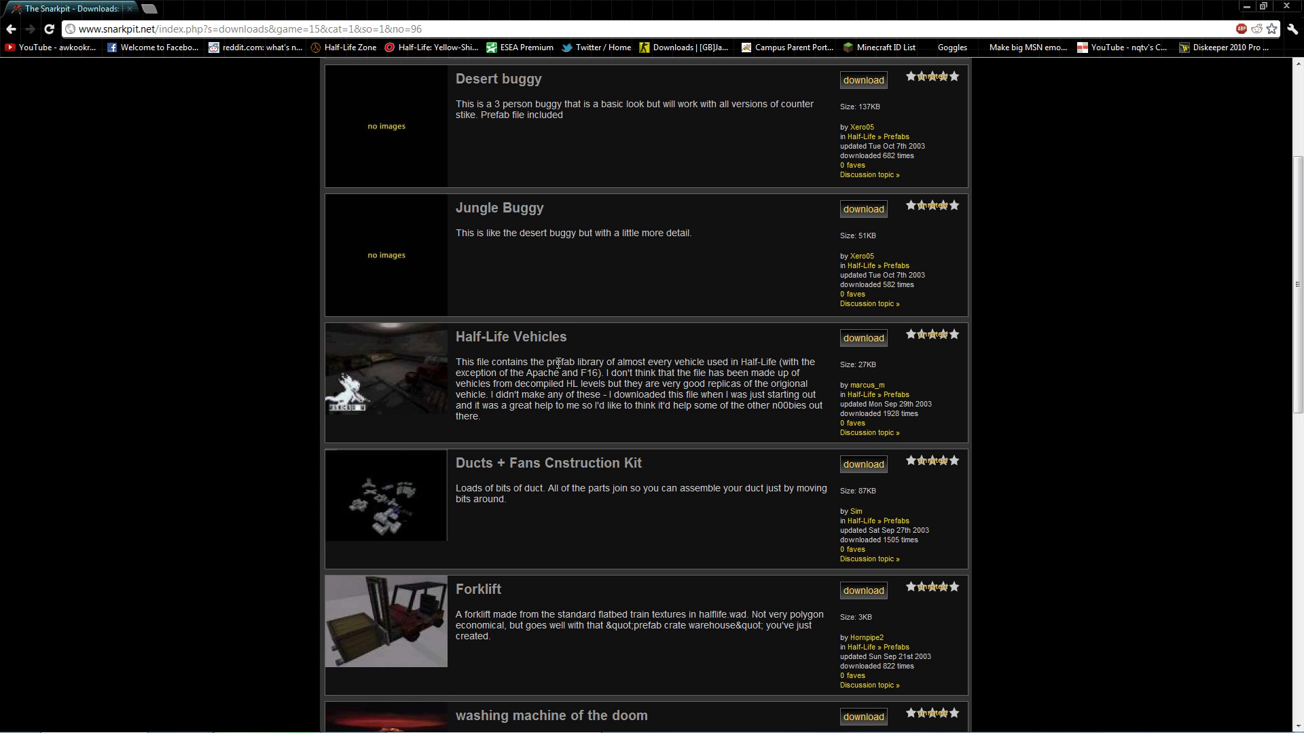
{"action": "scroll", "coordinate": [515, 520], "scroll_direction": "up", "scroll_amount": 4}
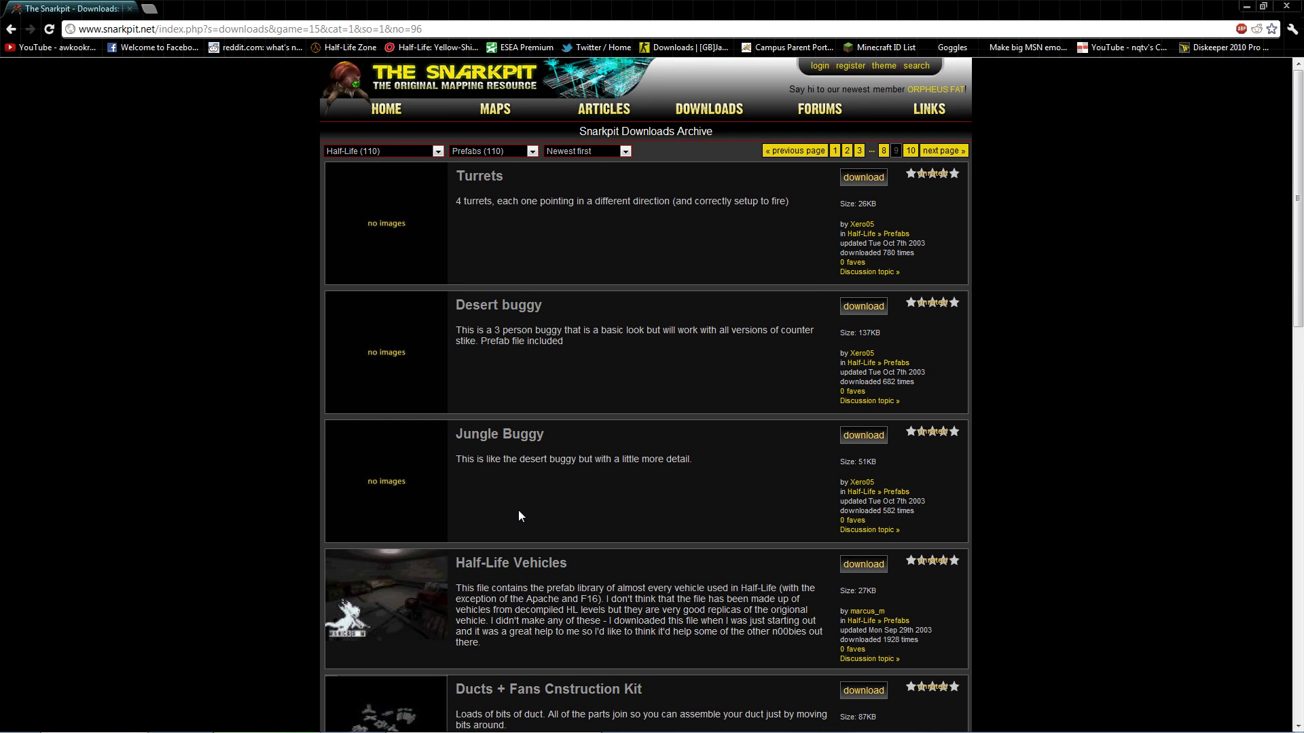
{"action": "scroll", "coordinate": [519, 516], "scroll_direction": "down", "scroll_amount": 10}
{"action": "scroll", "coordinate": [519, 515], "scroll_direction": "down", "scroll_amount": 4}
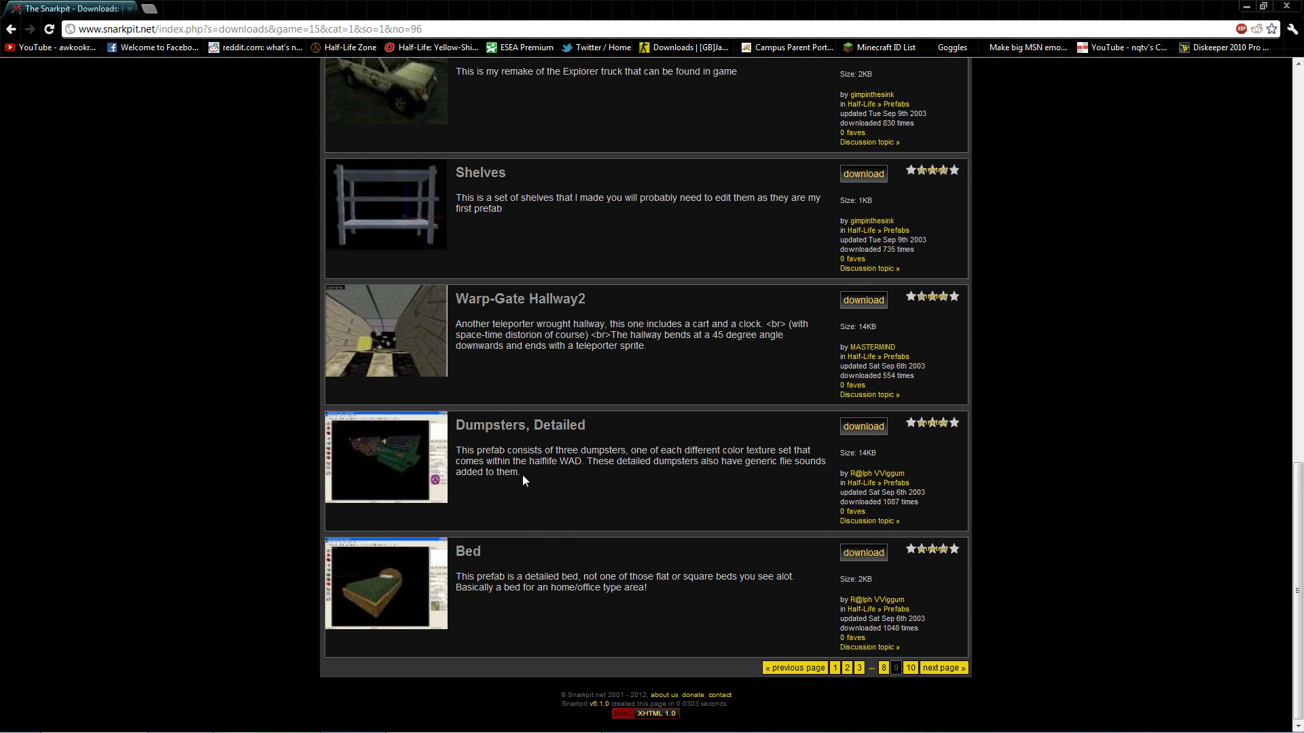
{"action": "scroll", "coordinate": [523, 475], "scroll_direction": "up", "scroll_amount": 2}
{"action": "scroll", "coordinate": [461, 506], "scroll_direction": "up", "scroll_amount": 3}
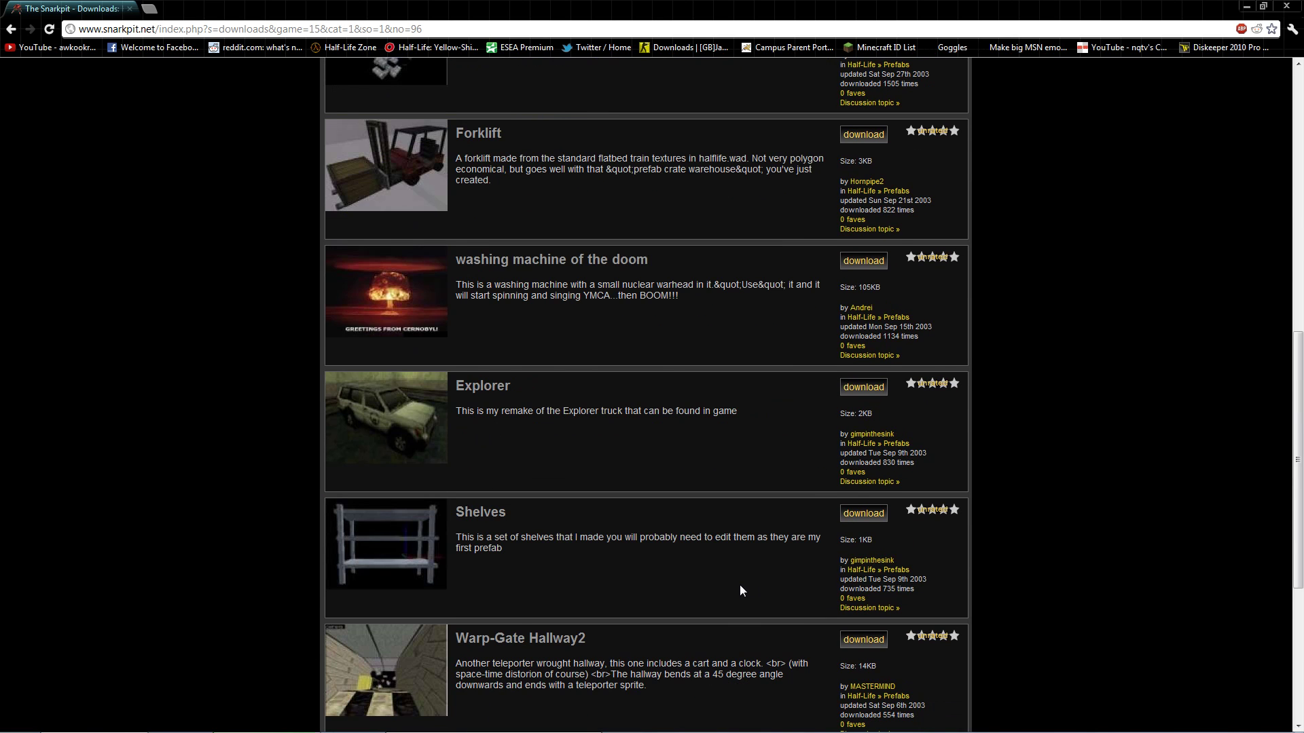
{"action": "scroll", "coordinate": [740, 585], "scroll_direction": "up", "scroll_amount": 2}
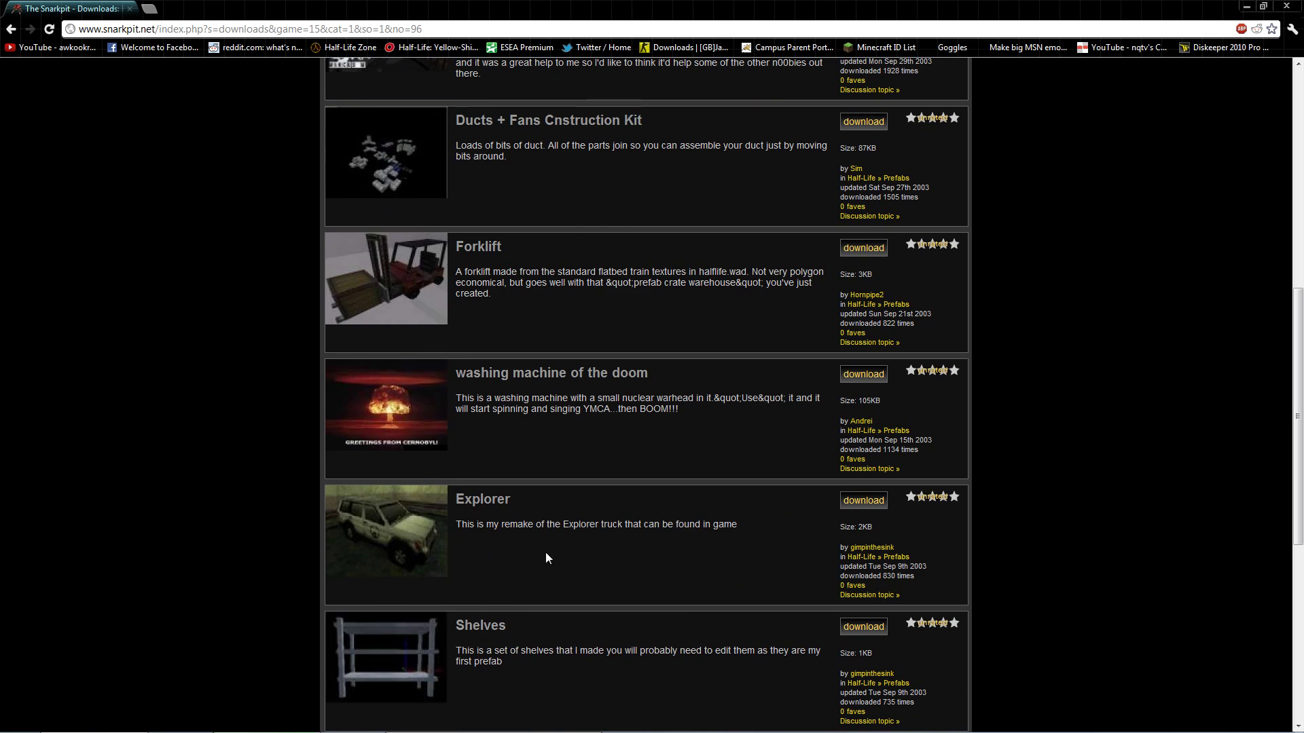
{"action": "scroll", "coordinate": [546, 557], "scroll_direction": "up", "scroll_amount": 2}
Switch to the hammer maps folder window and copy half-life vehicles.ol from its download_149 folder
{"action": "left_click", "coordinate": [547, 723]}
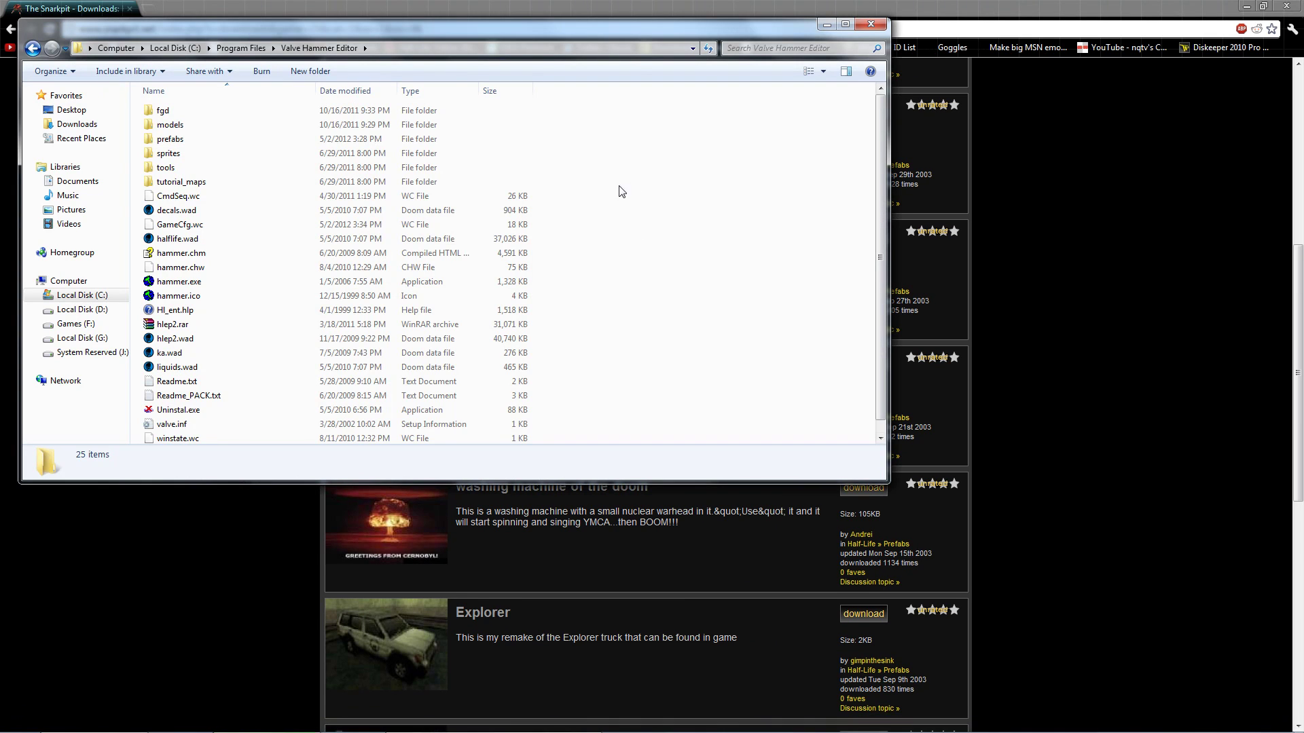
{"action": "left_click", "coordinate": [442, 723]}
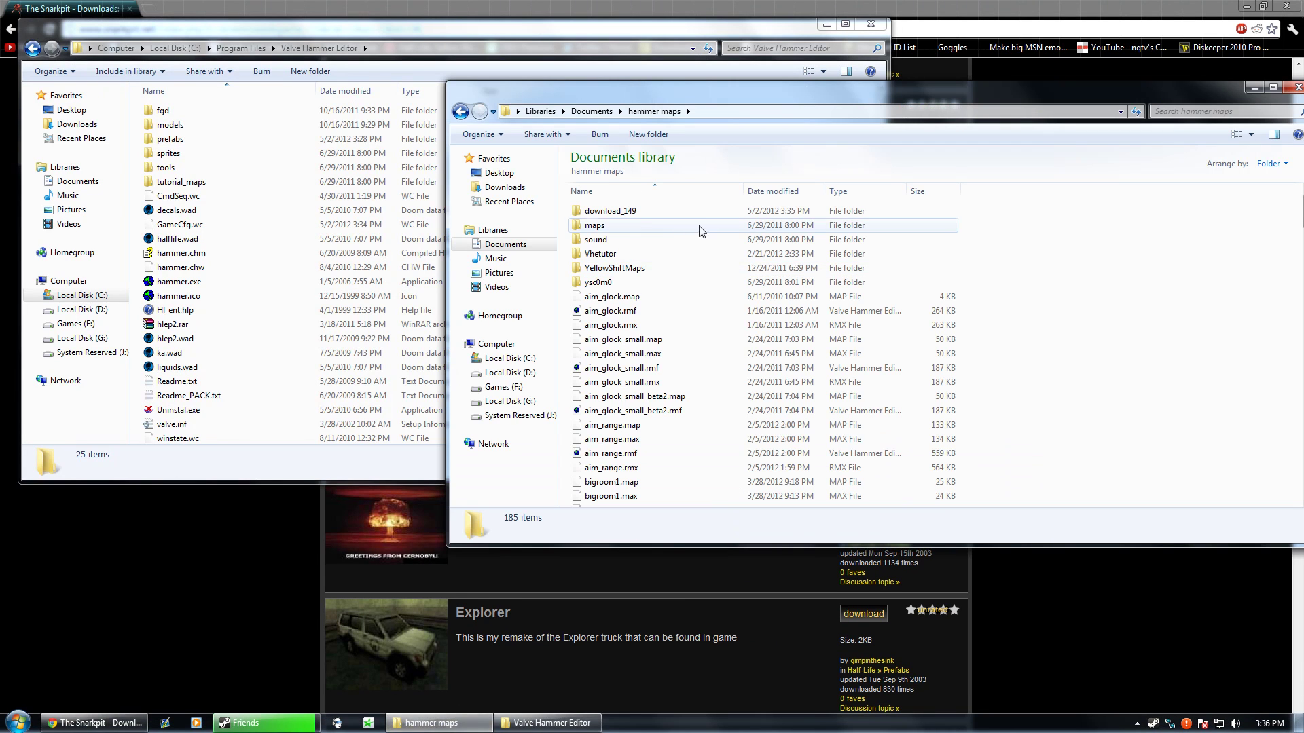
{"action": "double_click", "coordinate": [640, 215]}
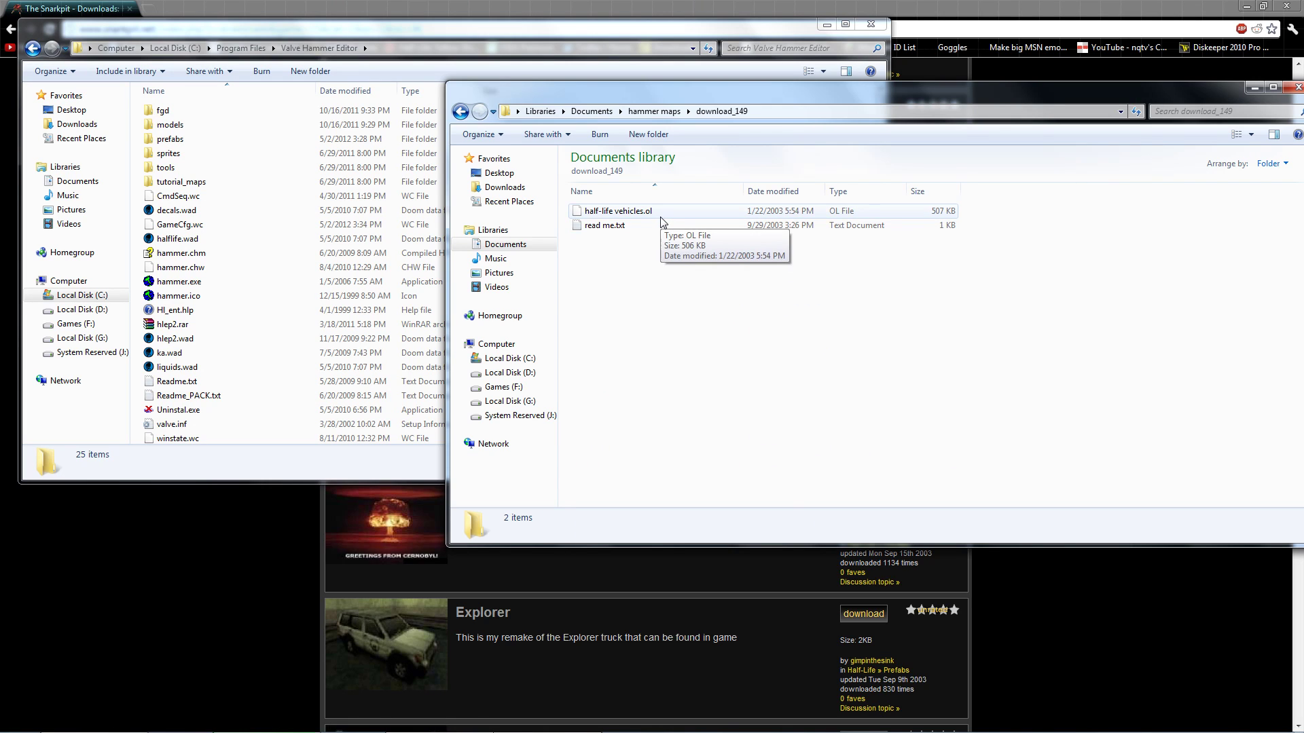
{"action": "right_click", "coordinate": [647, 214]}
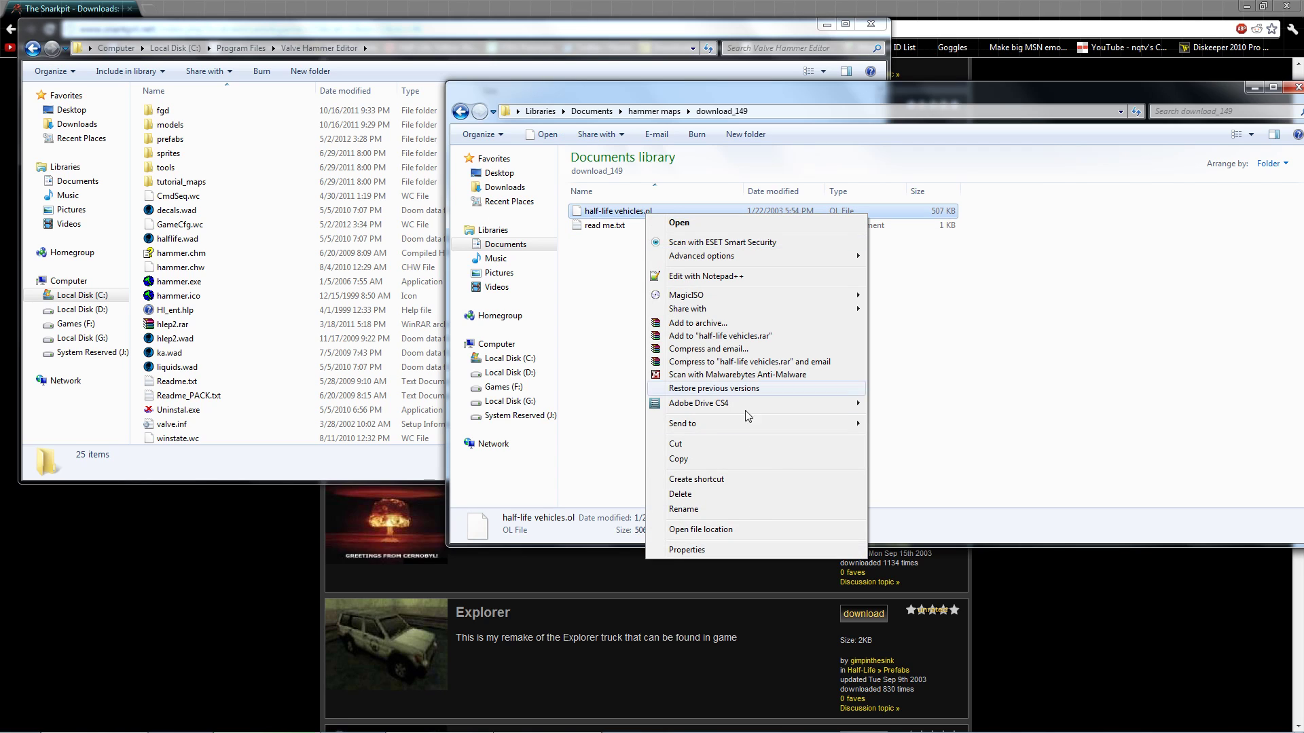
{"action": "left_click", "coordinate": [742, 458]}
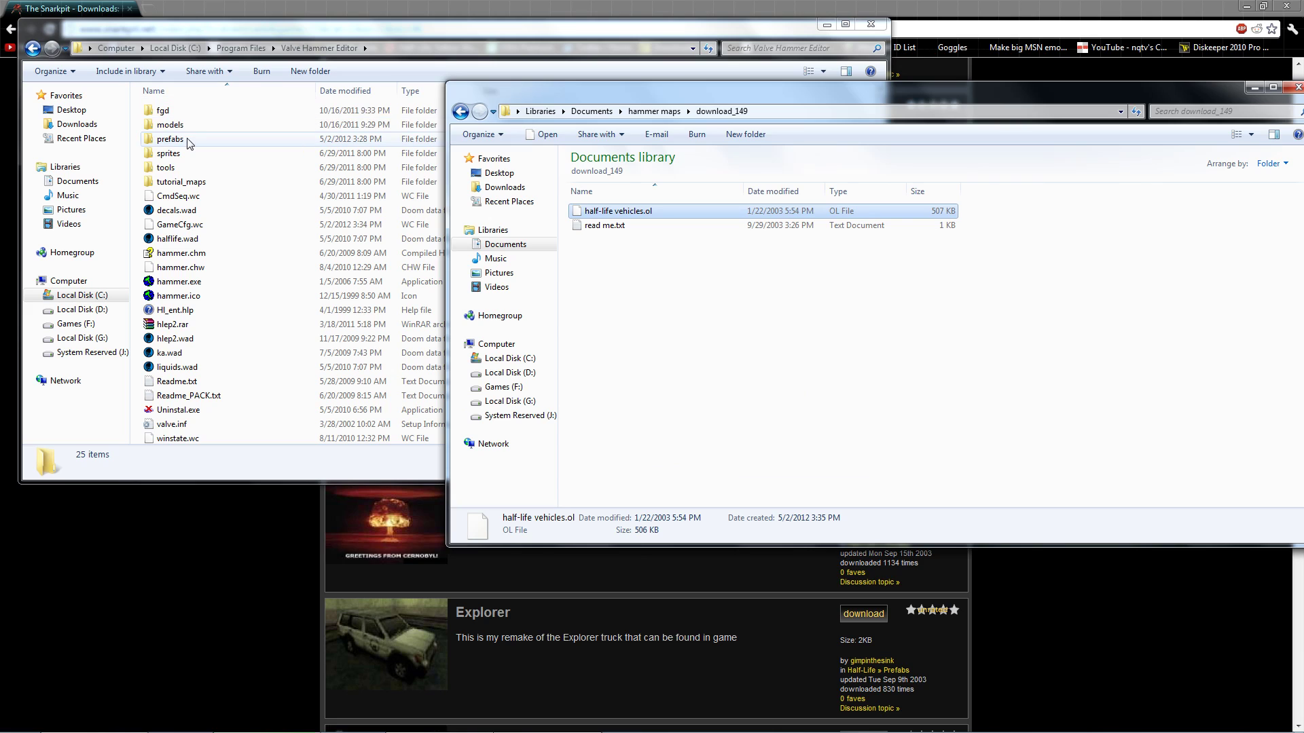
Try to paste the copied file into Valve Hammer Editor's prefabs folder, choosing not to overwrite the existing file
{"action": "left_click", "coordinate": [263, 23]}
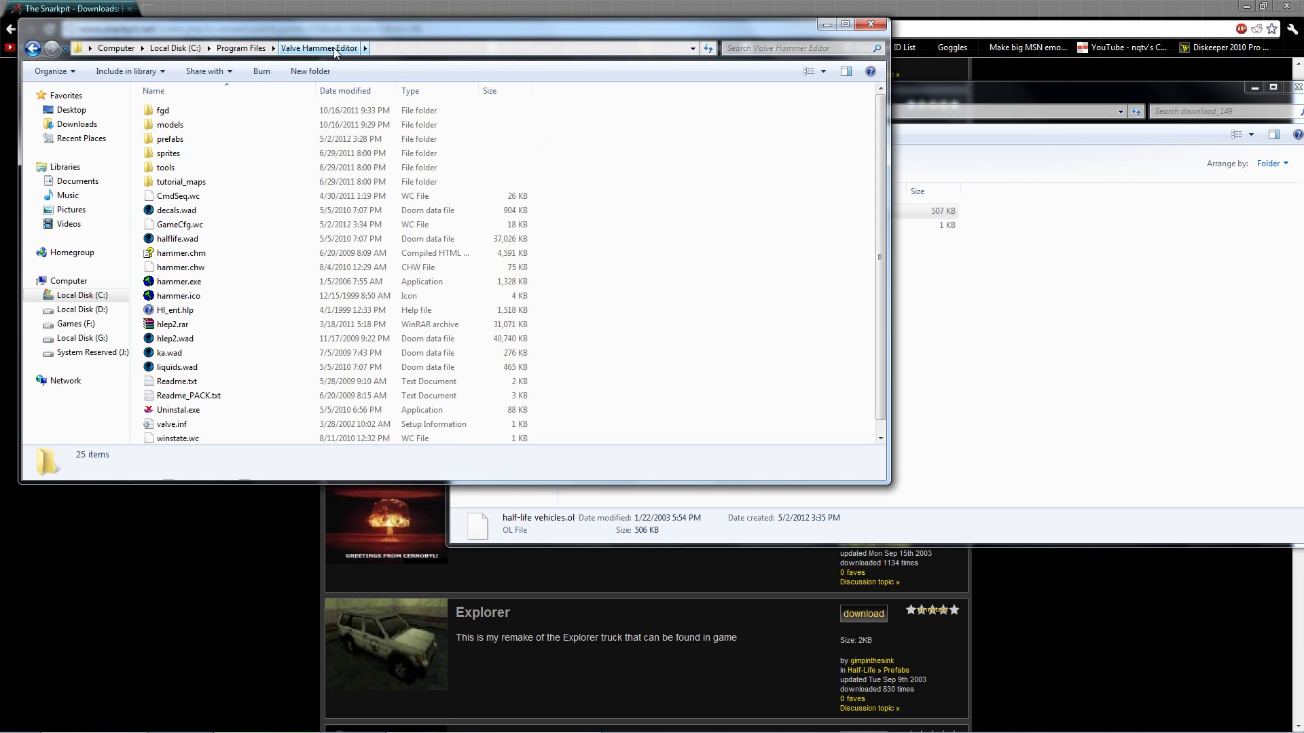
{"action": "double_click", "coordinate": [169, 139]}
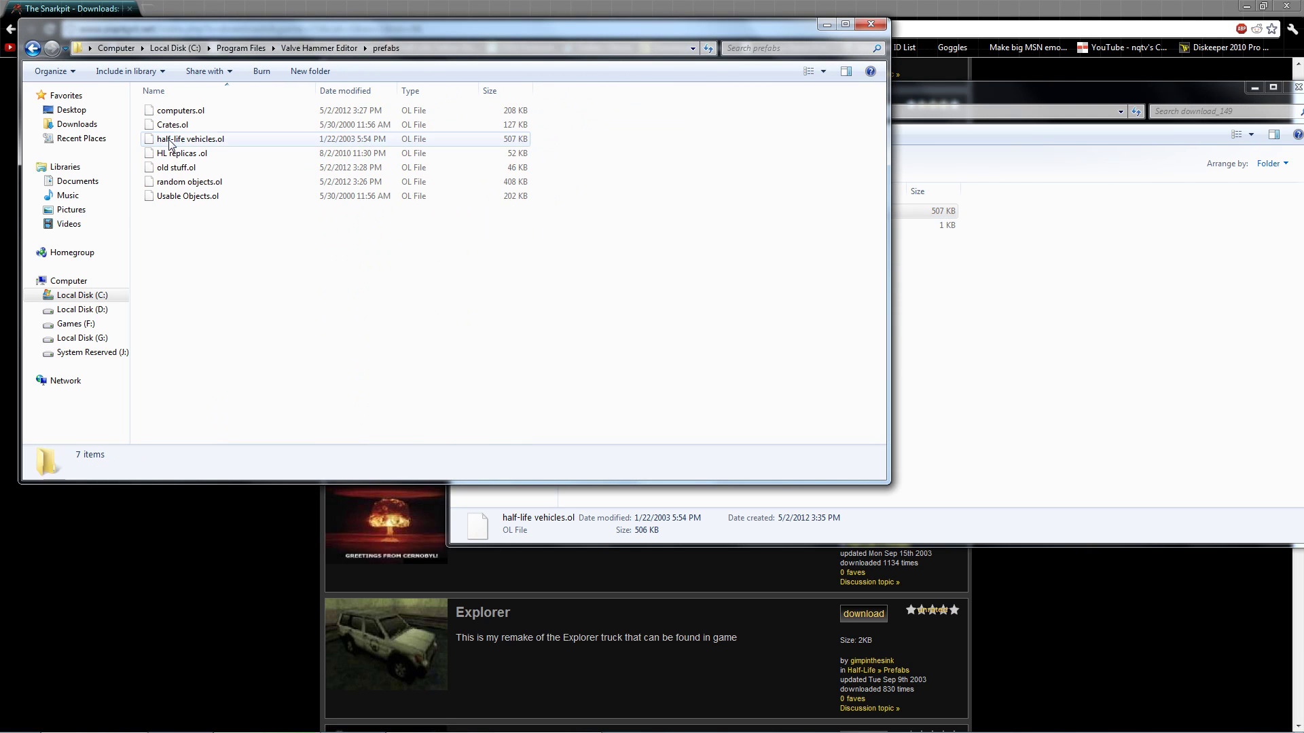
{"action": "right_click", "coordinate": [173, 293]}
{"action": "left_click", "coordinate": [205, 384]}
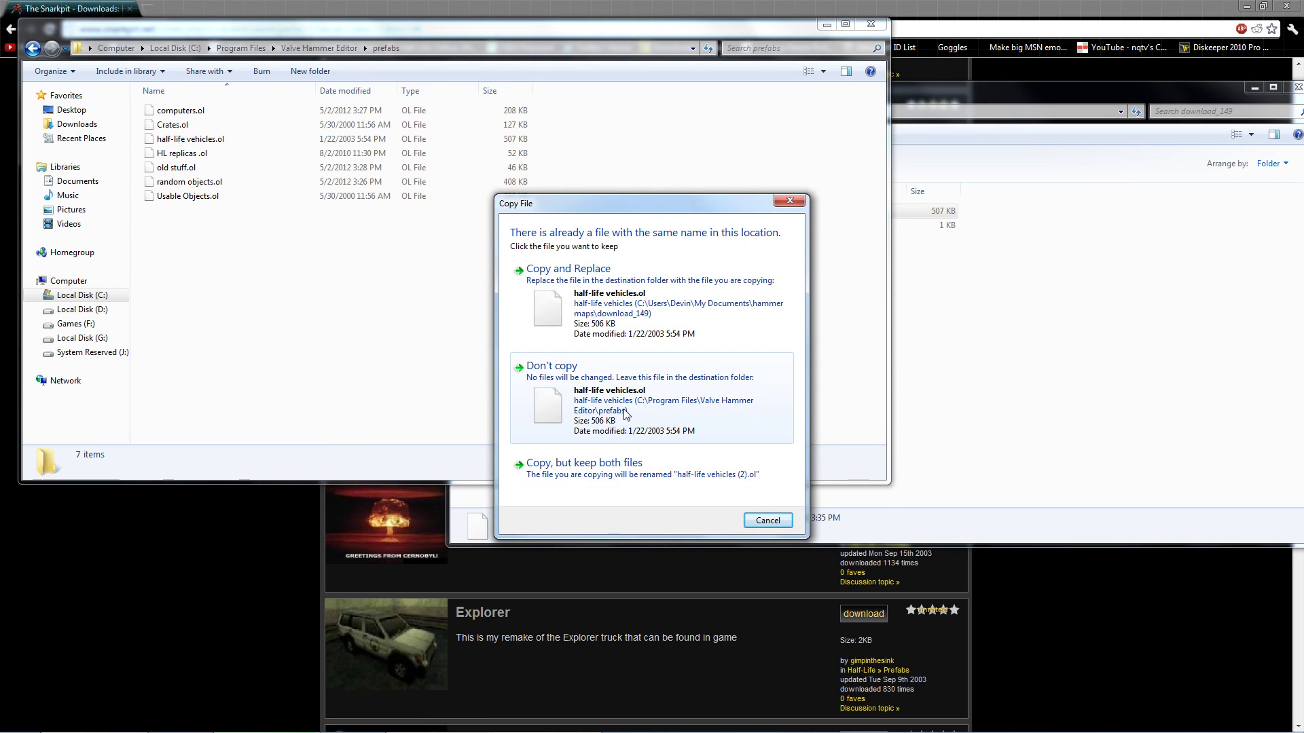
{"action": "left_click", "coordinate": [586, 408]}
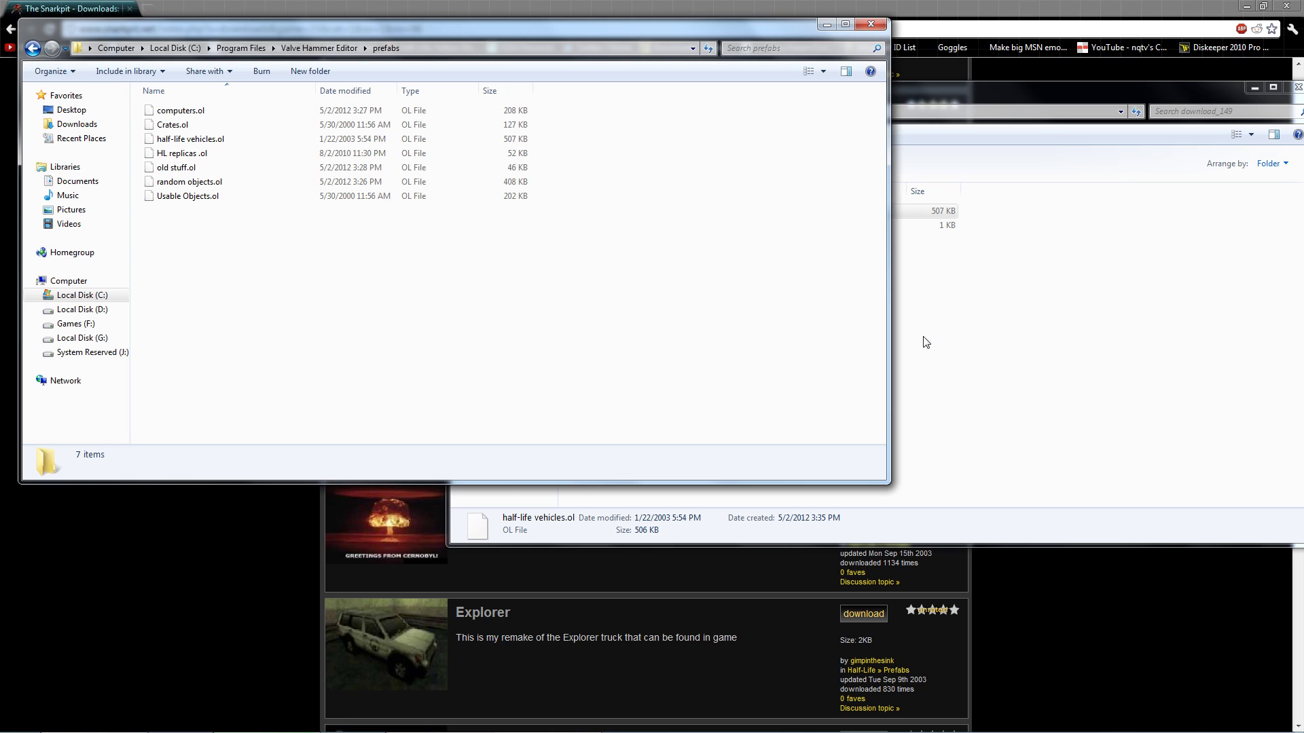
Open download_182.zip from the hammer maps folder, examine its East folder and loose map files, and close the archive
{"action": "left_click", "coordinate": [1027, 363]}
{"action": "key", "text": "BackSpace"}
{"action": "scroll", "coordinate": [726, 392], "scroll_direction": "down", "scroll_amount": 5}
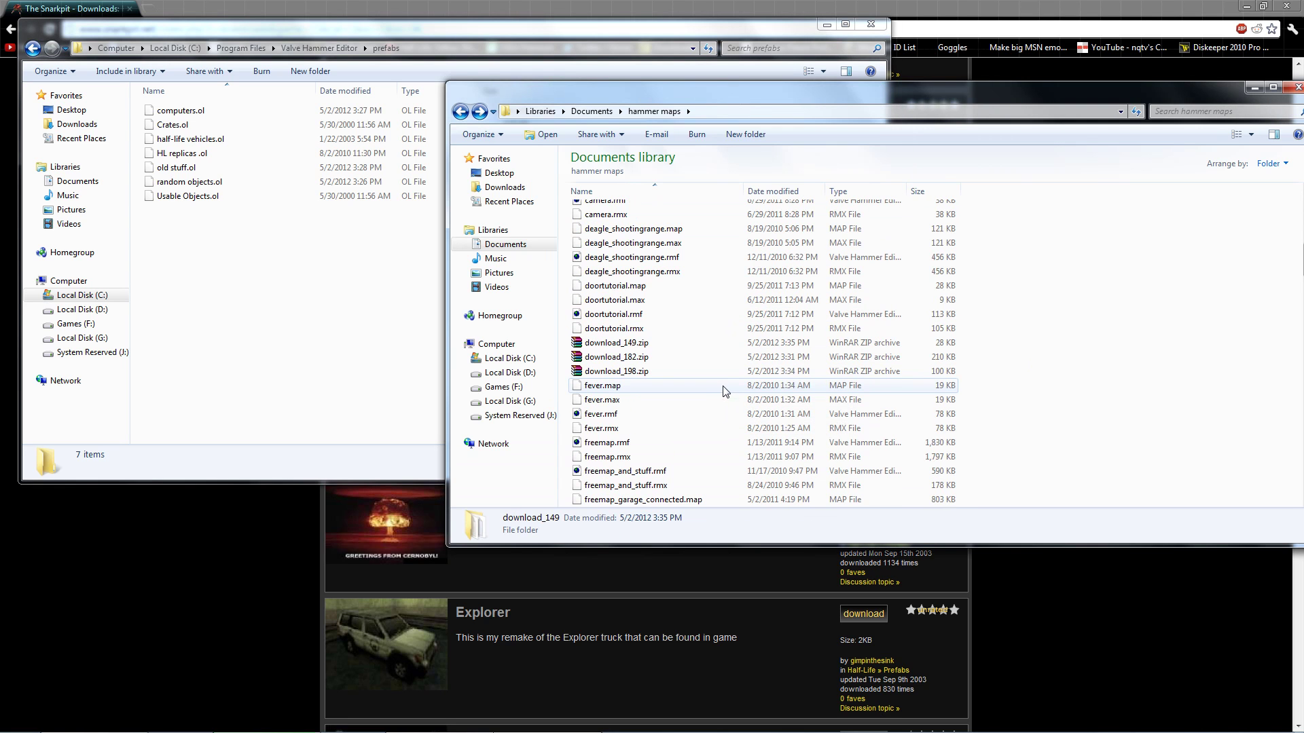
{"action": "double_click", "coordinate": [706, 357]}
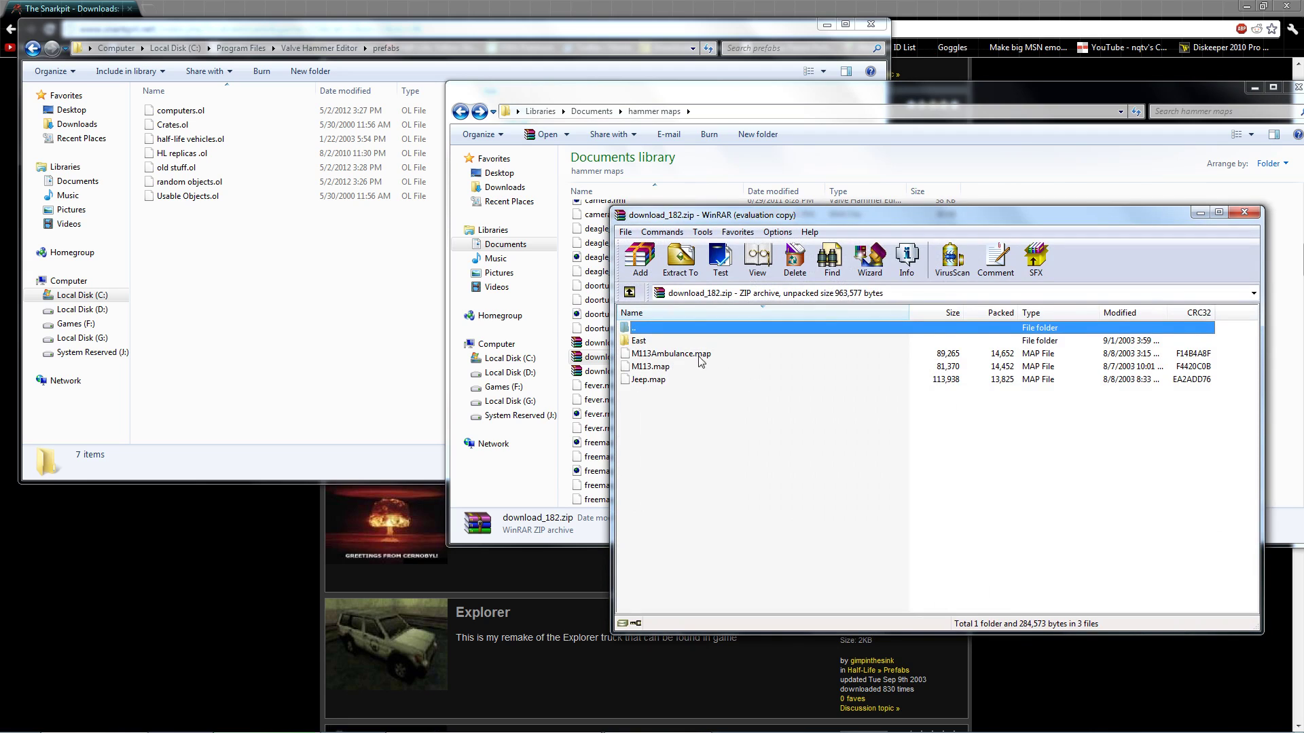
{"action": "double_click", "coordinate": [699, 345]}
{"action": "left_click", "coordinate": [1004, 431]}
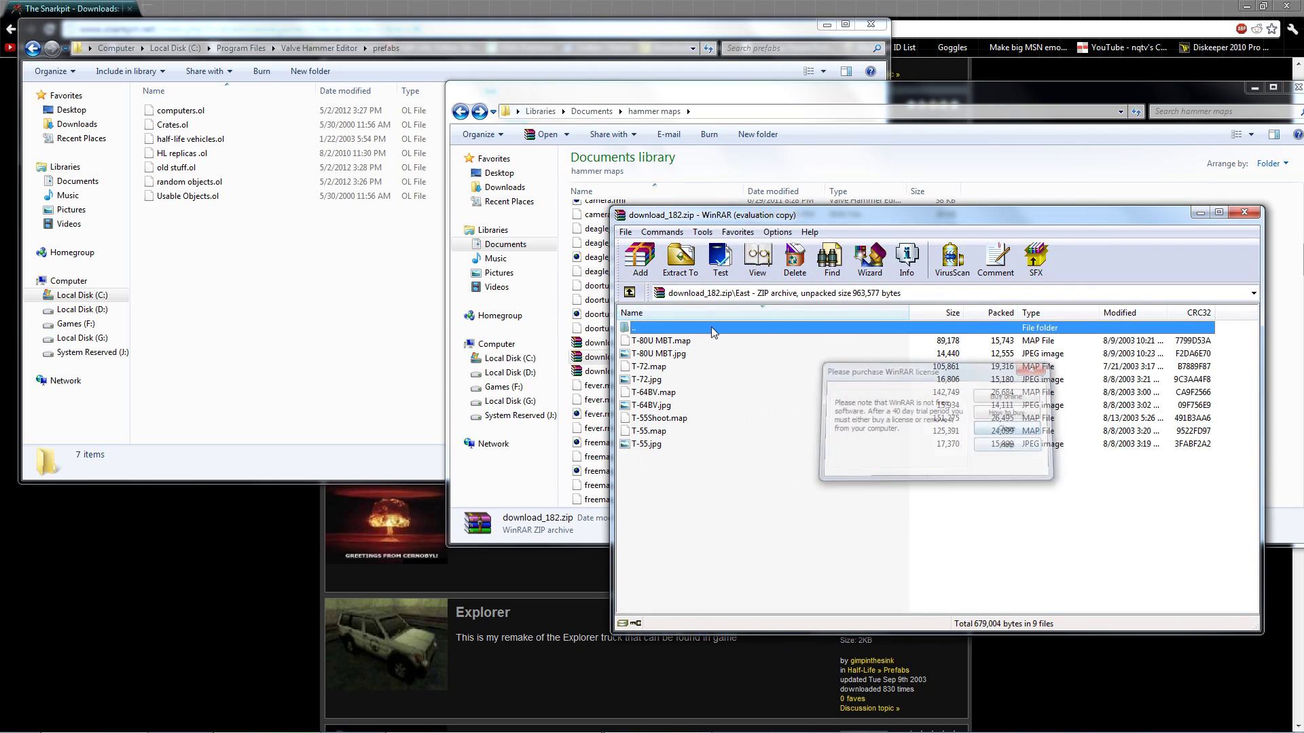
{"action": "double_click", "coordinate": [710, 331]}
{"action": "left_click", "coordinate": [708, 368]}
{"action": "left_click", "coordinate": [669, 381]}
{"action": "left_click", "coordinate": [714, 356]}
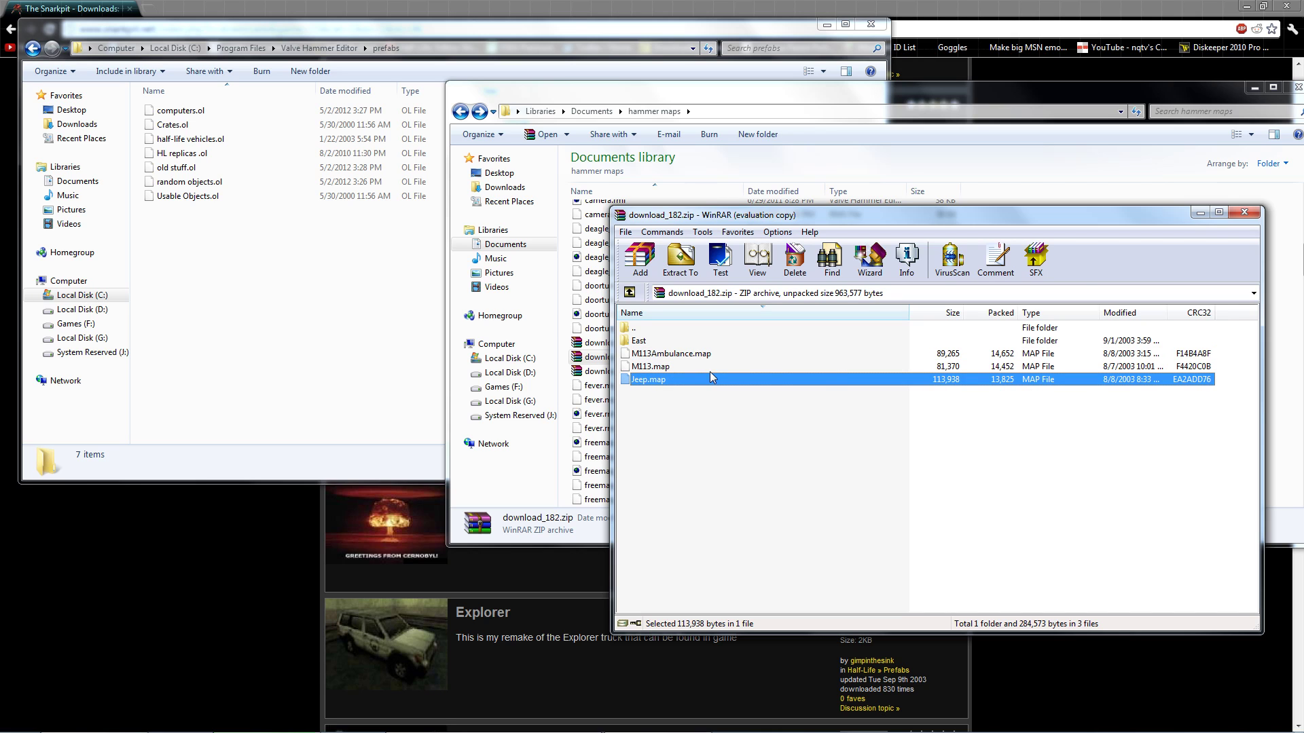
{"action": "left_click", "coordinate": [1244, 212]}
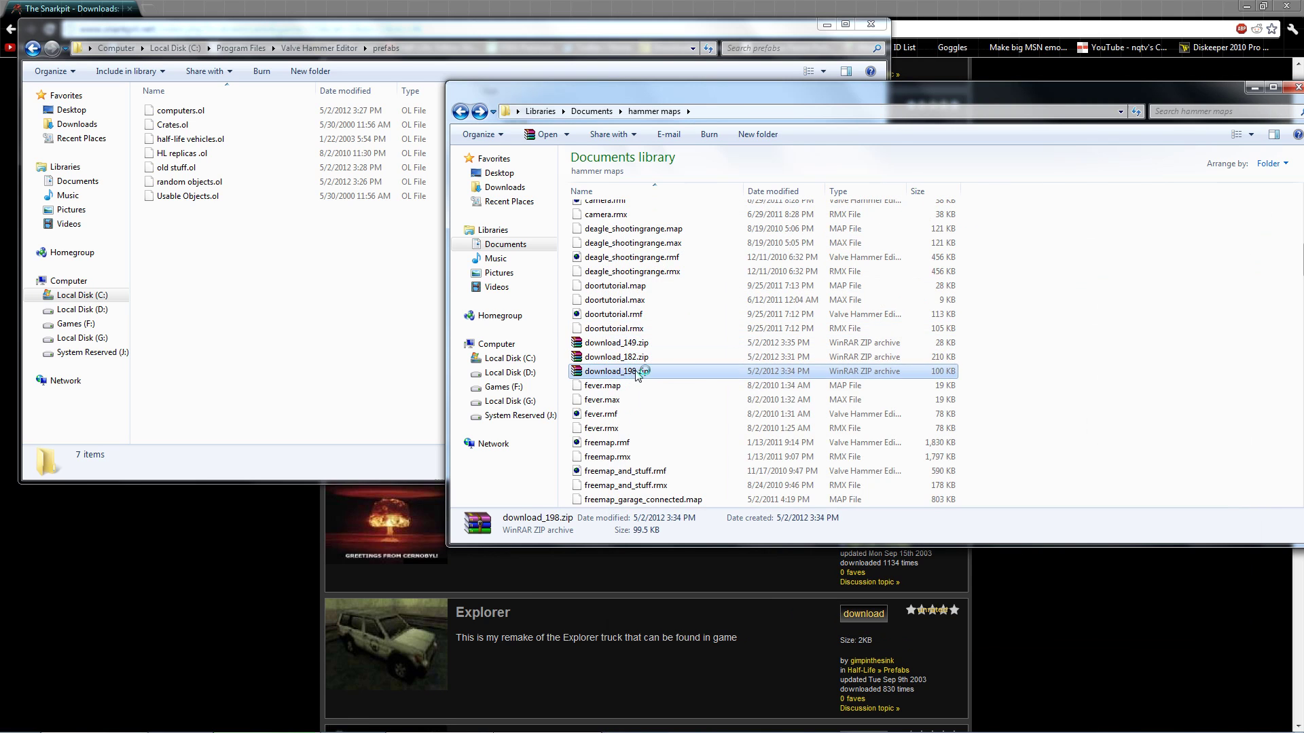
Extract the contents of download_198.zip into a download_198 folder inside hammer maps
{"action": "double_click", "coordinate": [637, 374]}
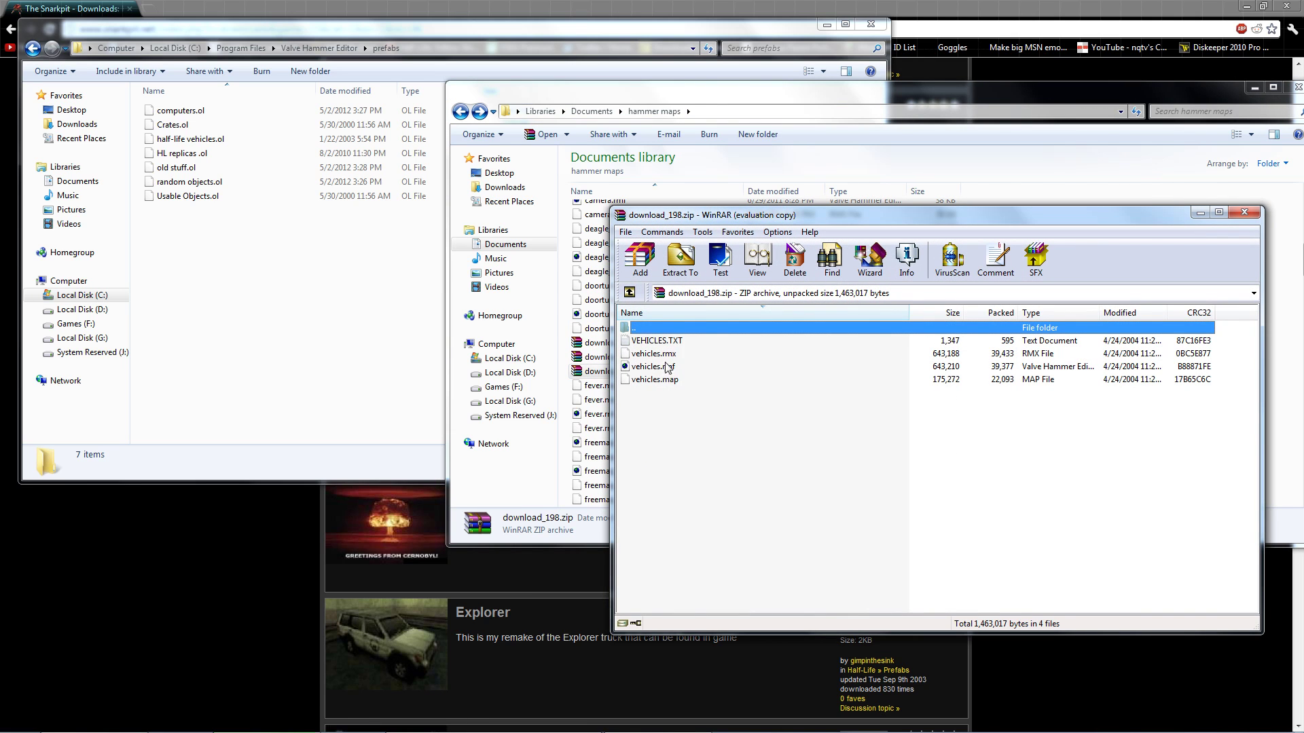
{"action": "left_click", "coordinate": [987, 428]}
{"action": "left_click", "coordinate": [680, 260]}
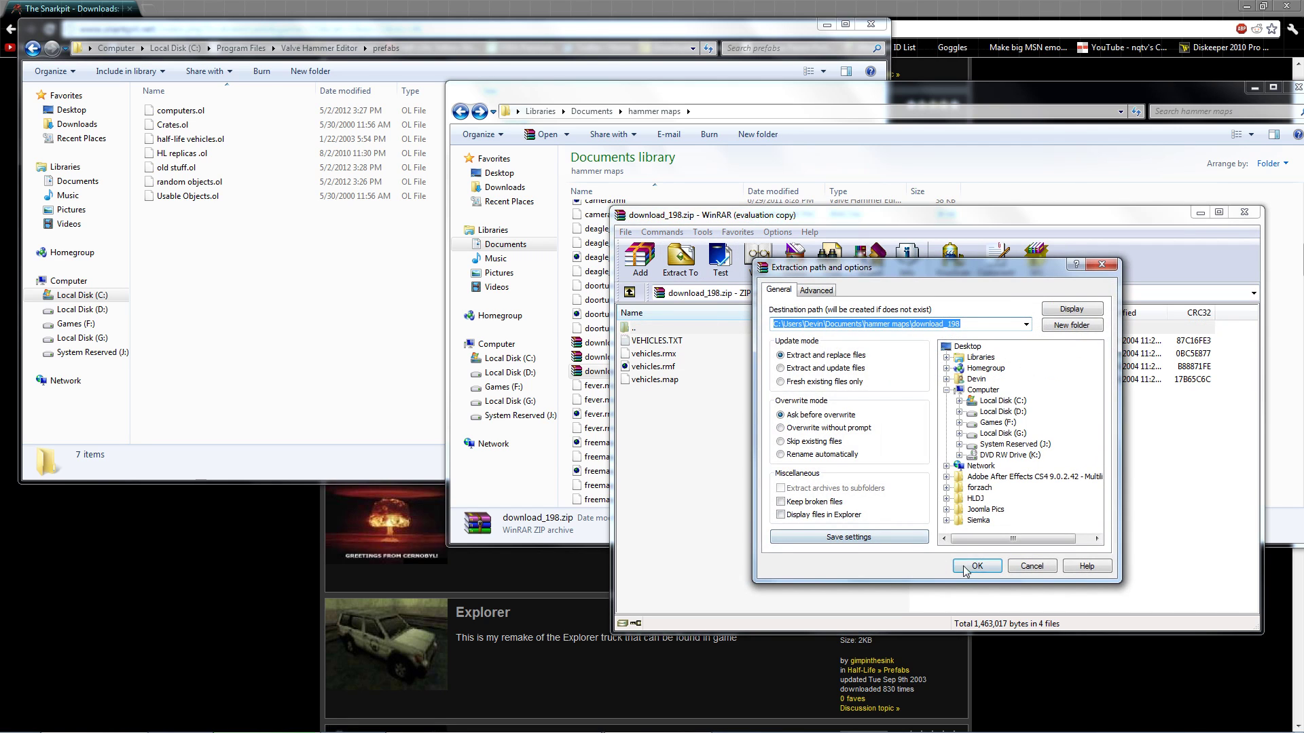
{"action": "left_click", "coordinate": [975, 567]}
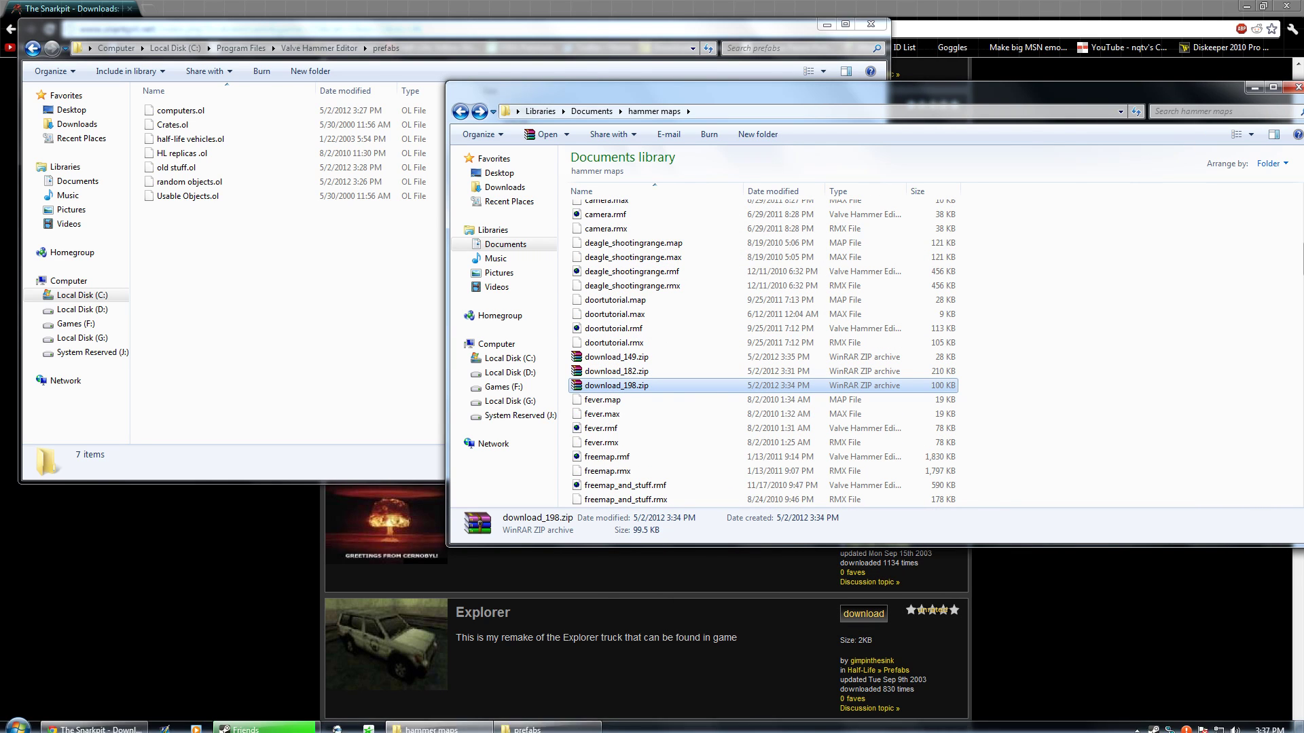
Open vehicles.rmf from the extracted download_198 folder in Valve Hammer Editor, dismissing the error message and minimizing the folder window
{"action": "scroll", "coordinate": [720, 442], "scroll_direction": "up", "scroll_amount": 10}
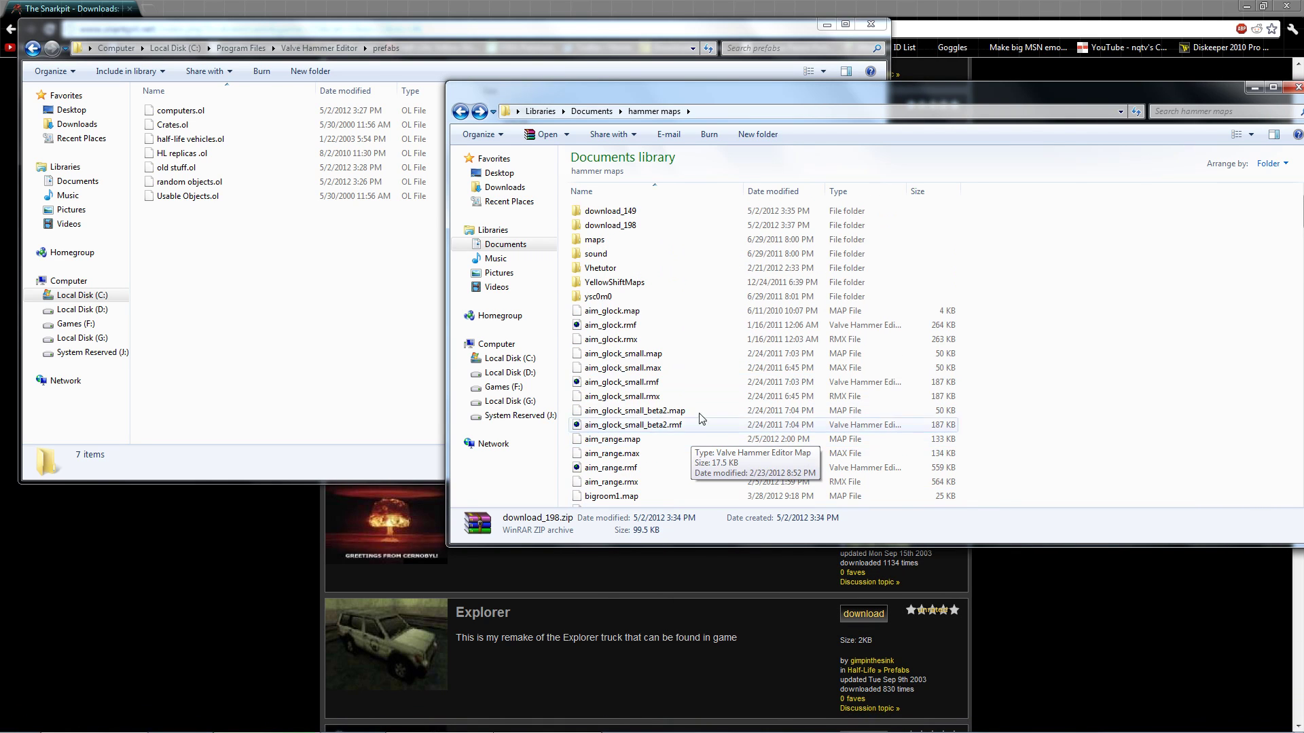
{"action": "double_click", "coordinate": [628, 225]}
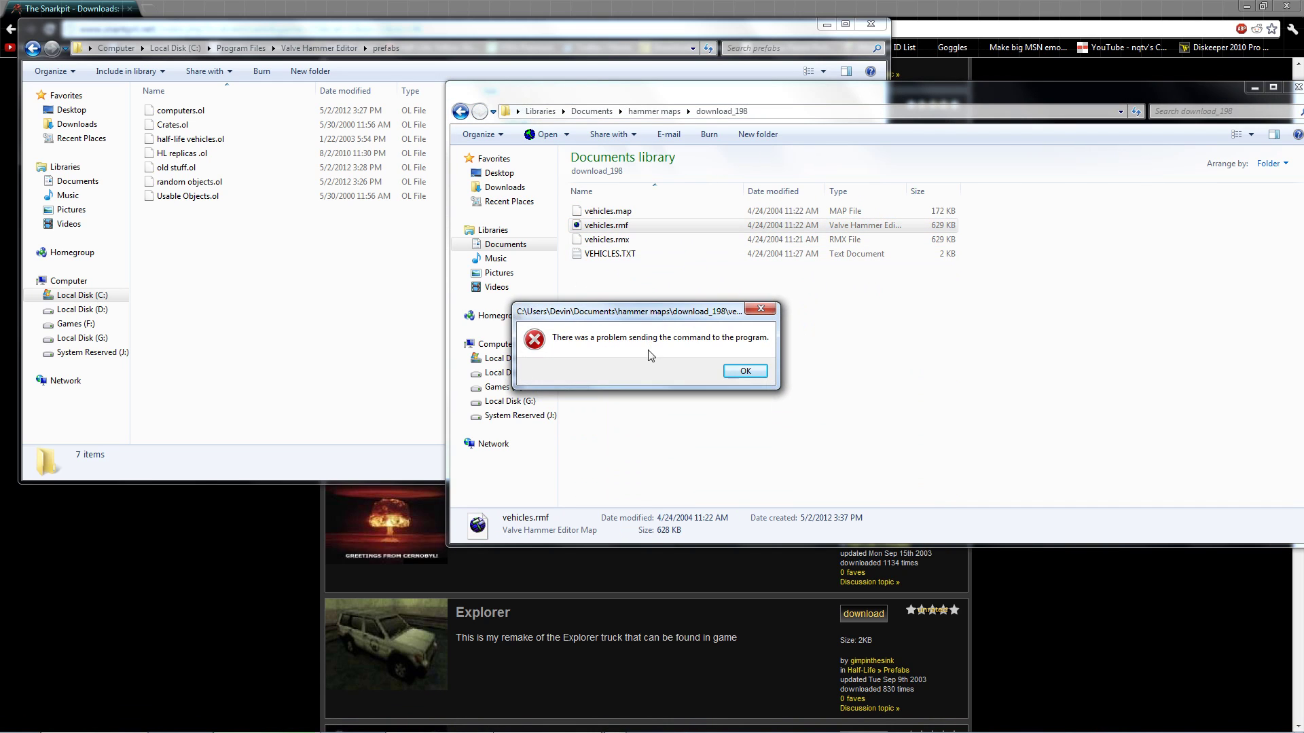
{"action": "left_click", "coordinate": [747, 369]}
{"action": "left_click", "coordinate": [1254, 87]}
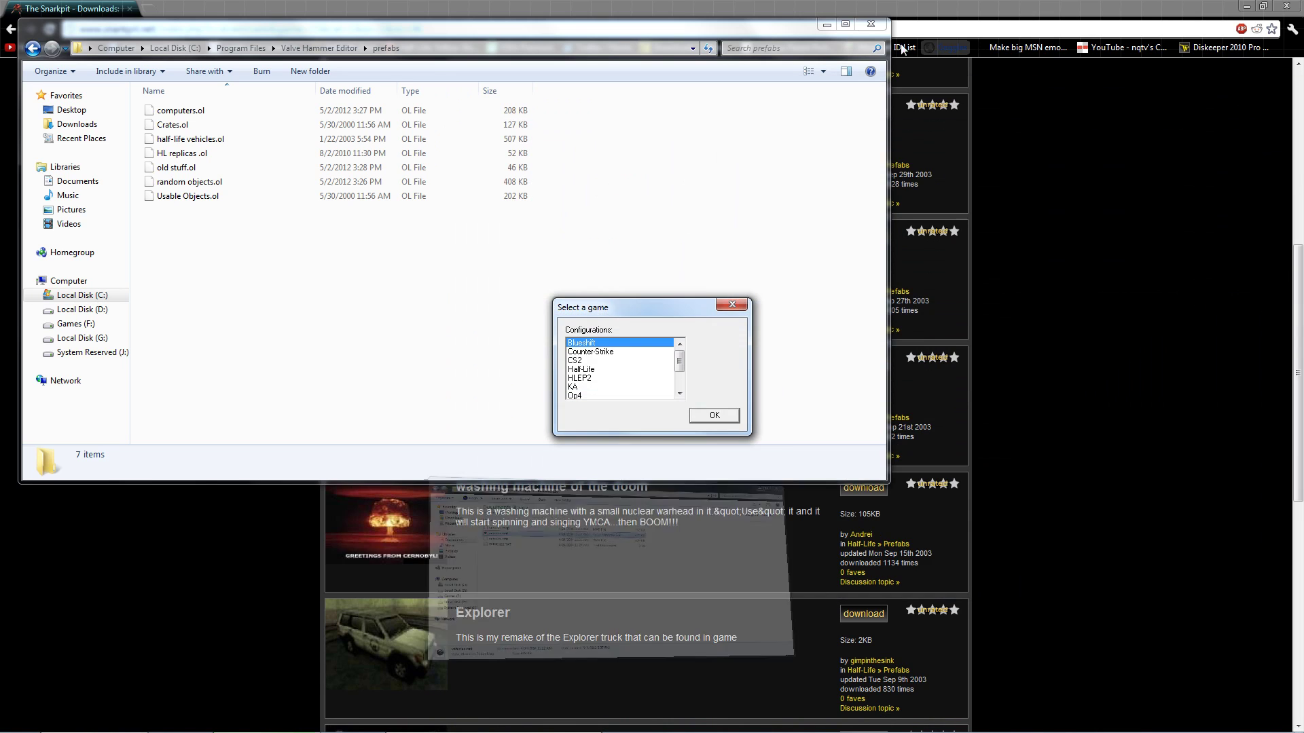
Fly through the vehicles map in the camera view to examine its containers, cars and armored vehicles
{"action": "key", "text": "z"}
{"action": "key", "text": "w"}
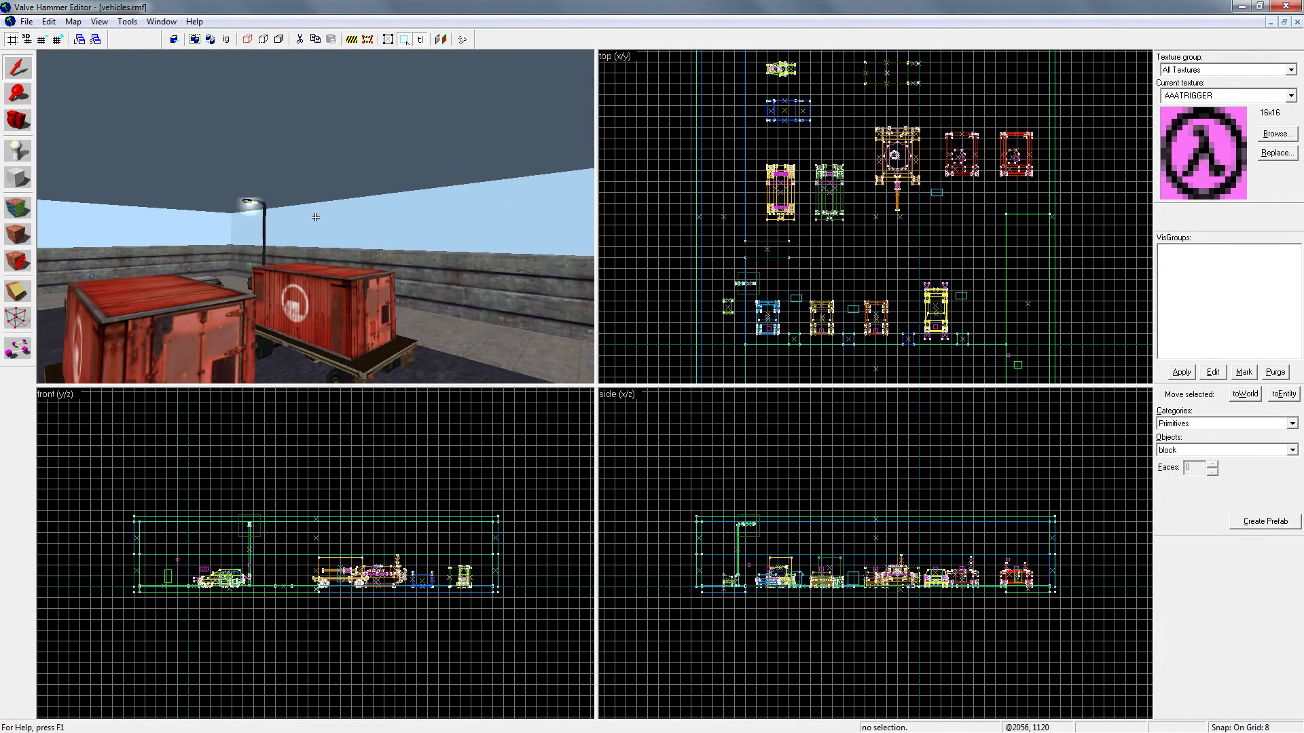
{"action": "key", "text": "w"}
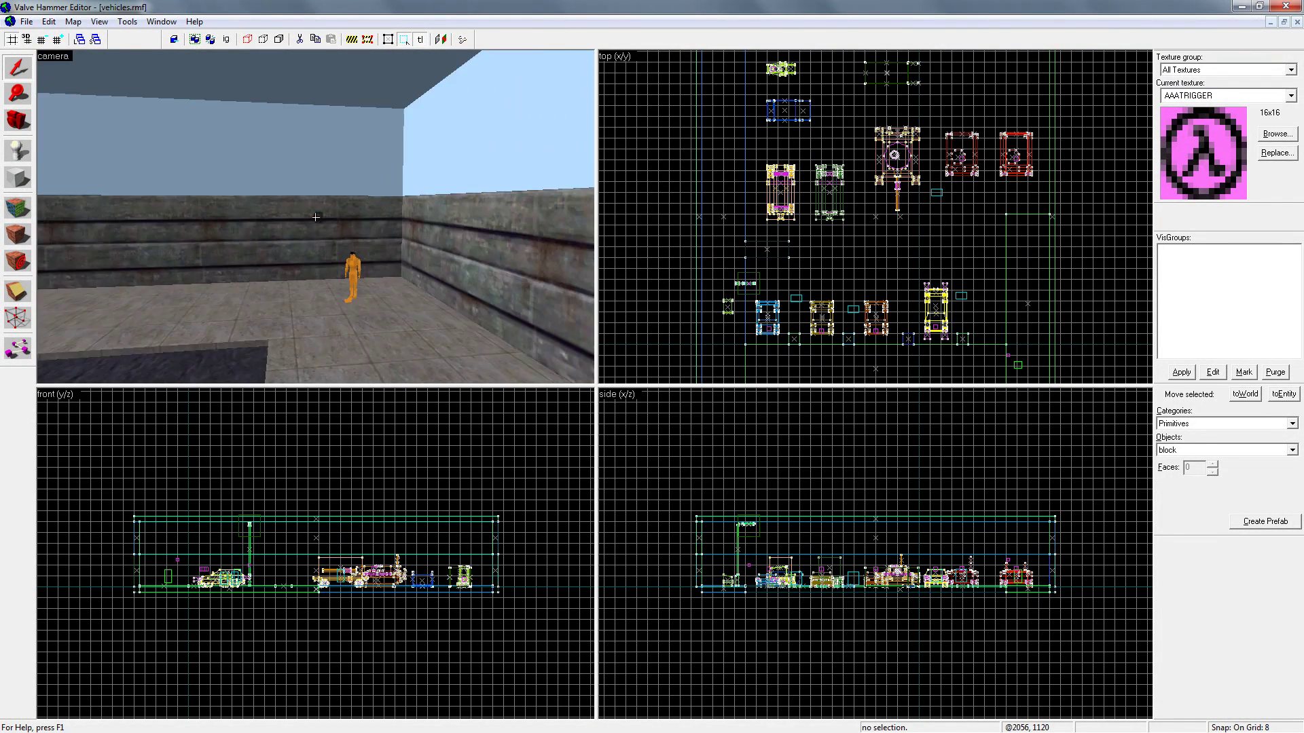
{"action": "key", "text": "w"}
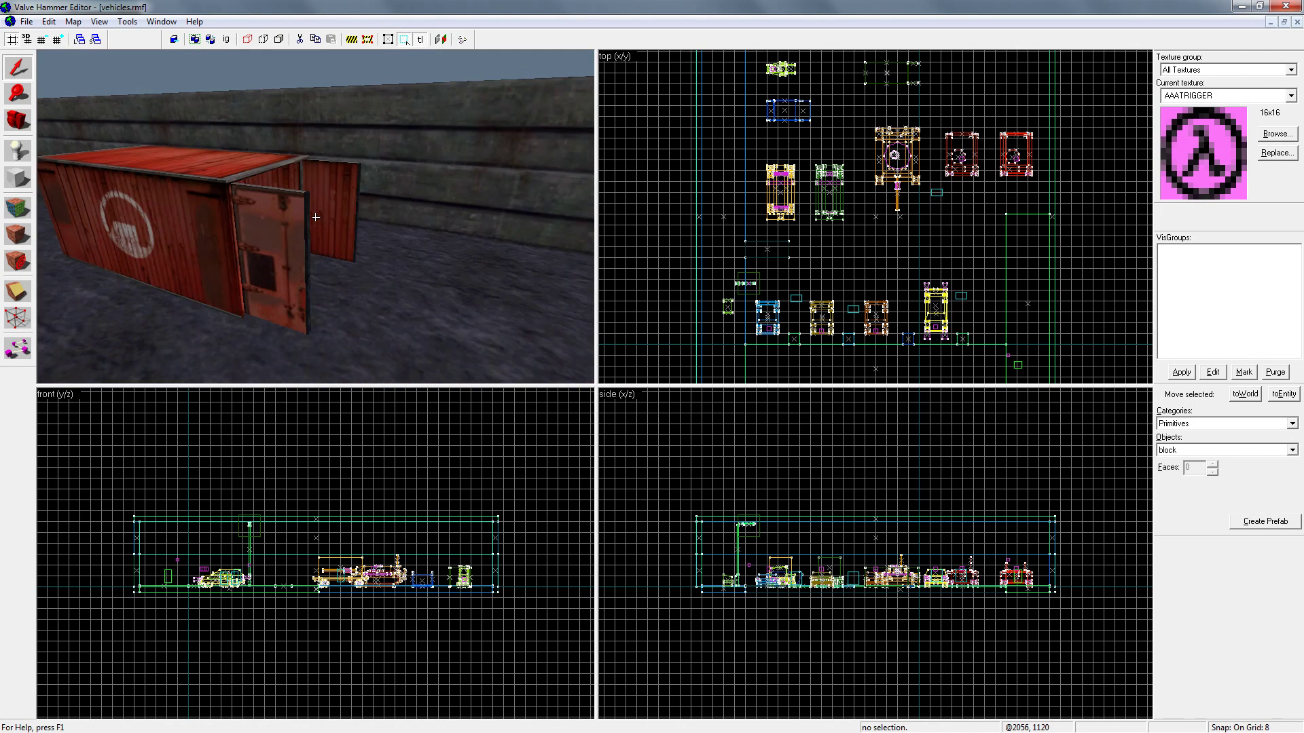
{"action": "key", "text": "w"}
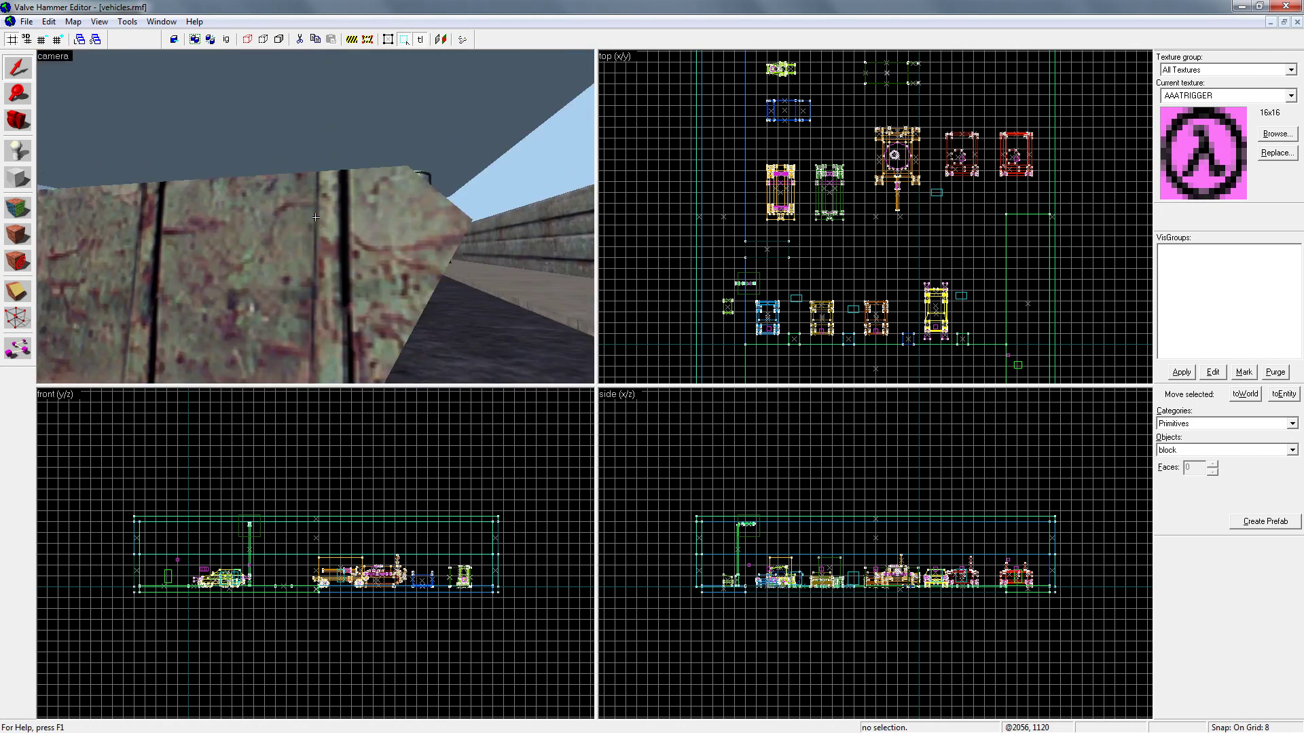
{"action": "key", "text": "s"}
{"action": "key", "text": "w"}
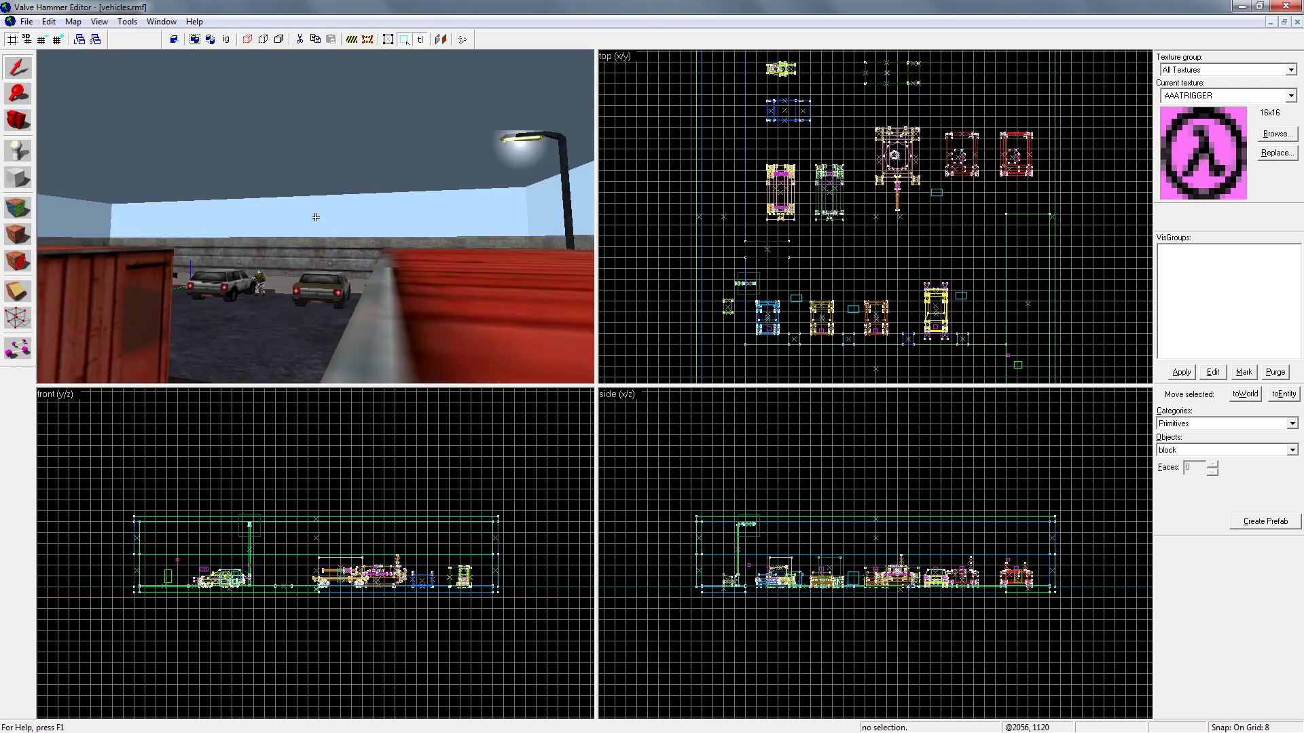
{"action": "key", "text": "w"}
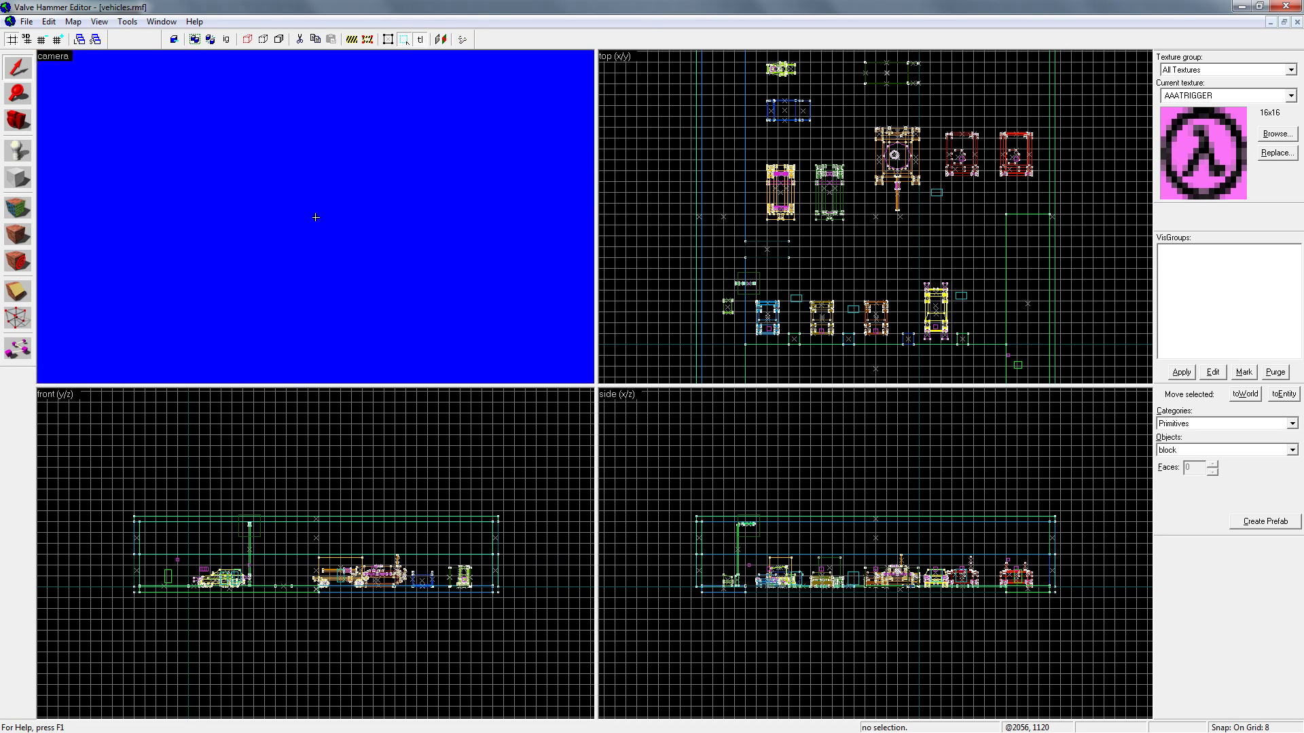
{"action": "key", "text": "w"}
{"action": "key", "text": "w"}
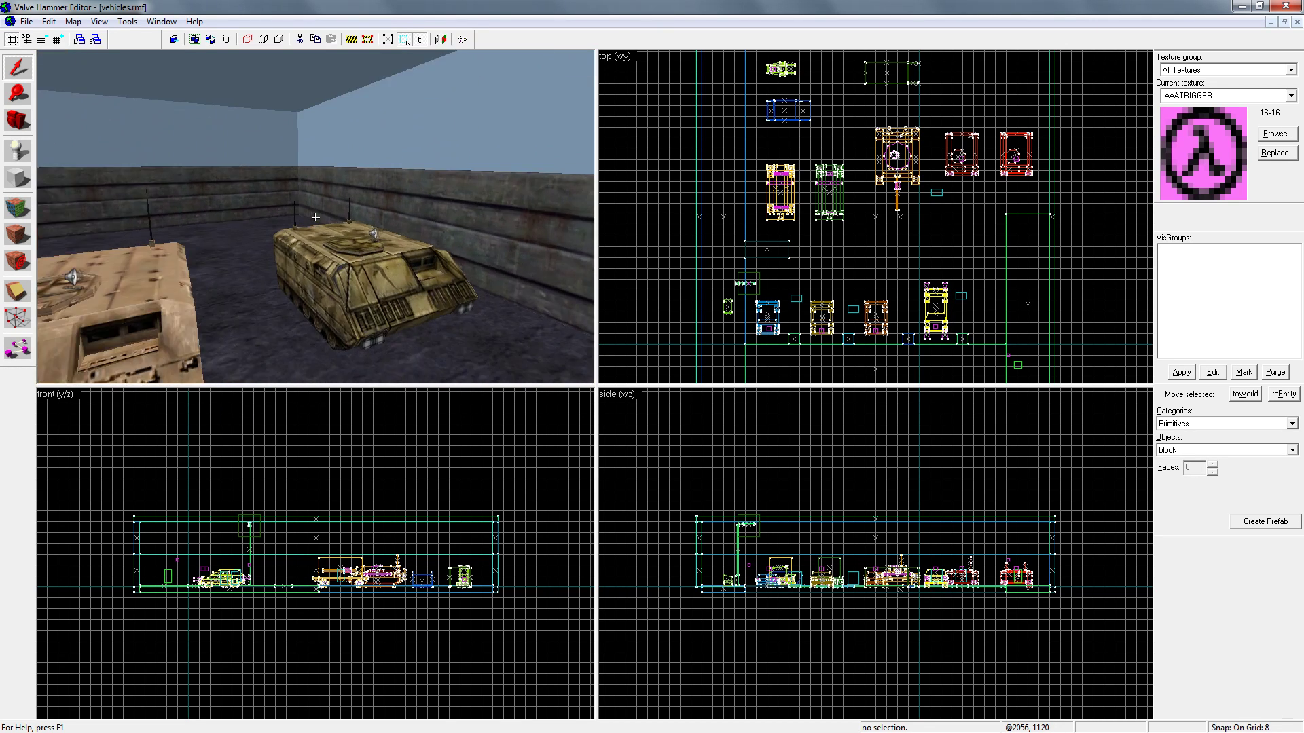
{"action": "key", "text": "w"}
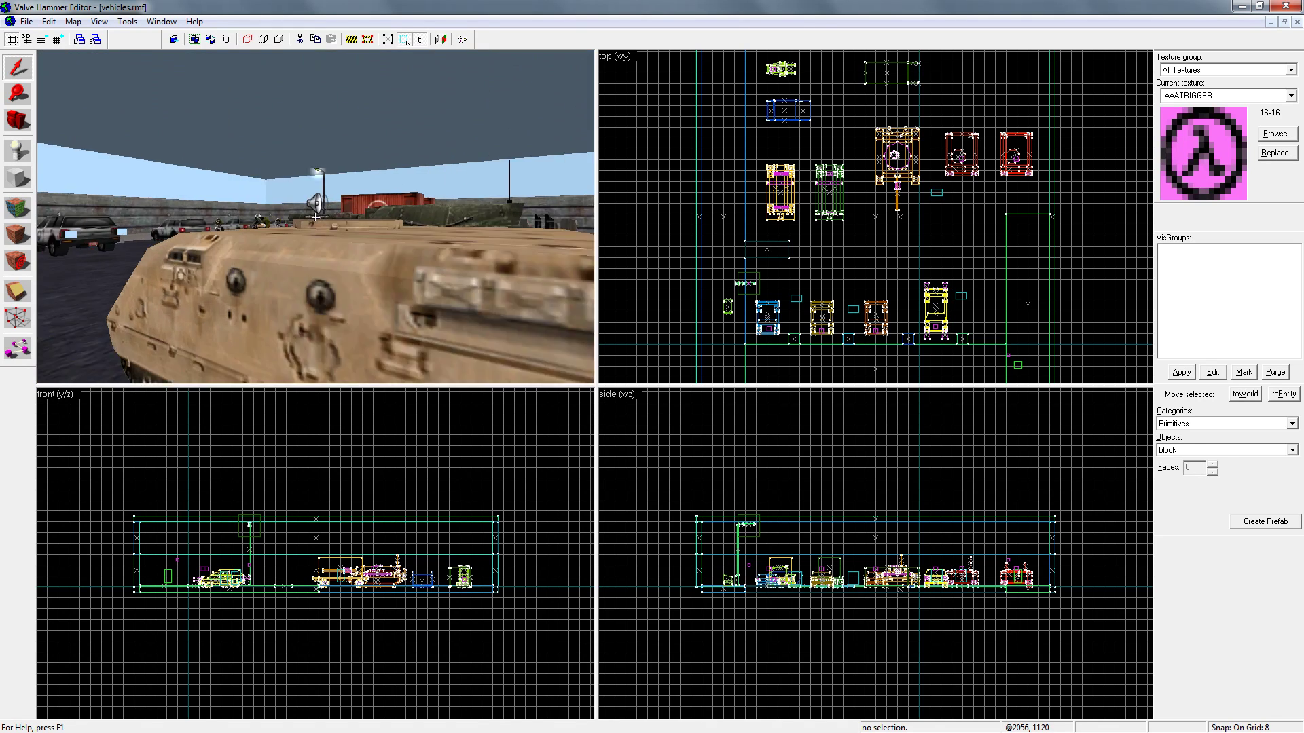